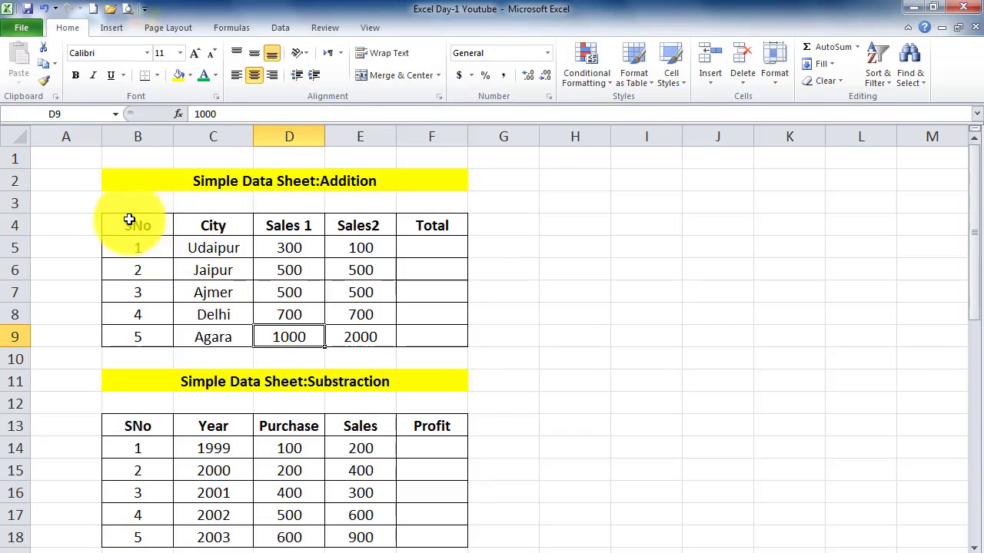
Examine the sample Addition, Substraction, Muliplication and Division data tables on the calculation sheet
left_click(138, 182)
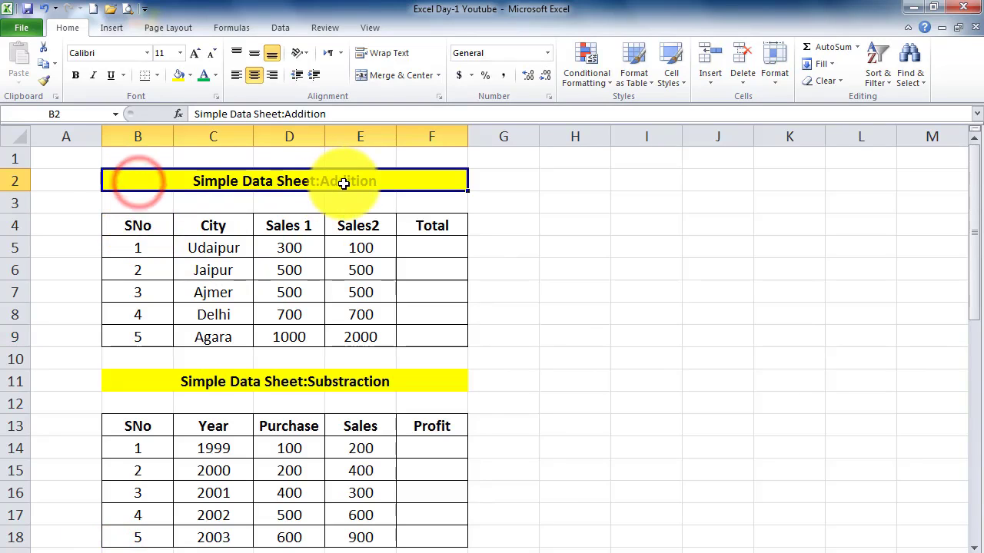
left_click_drag(139, 229, 426, 334)
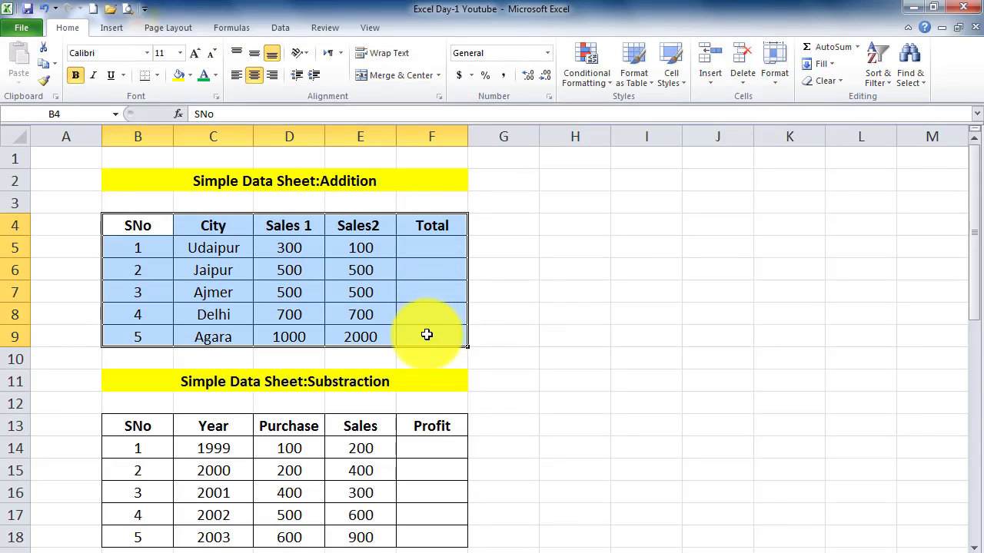
left_click(329, 180)
left_click(361, 382)
left_click(372, 448)
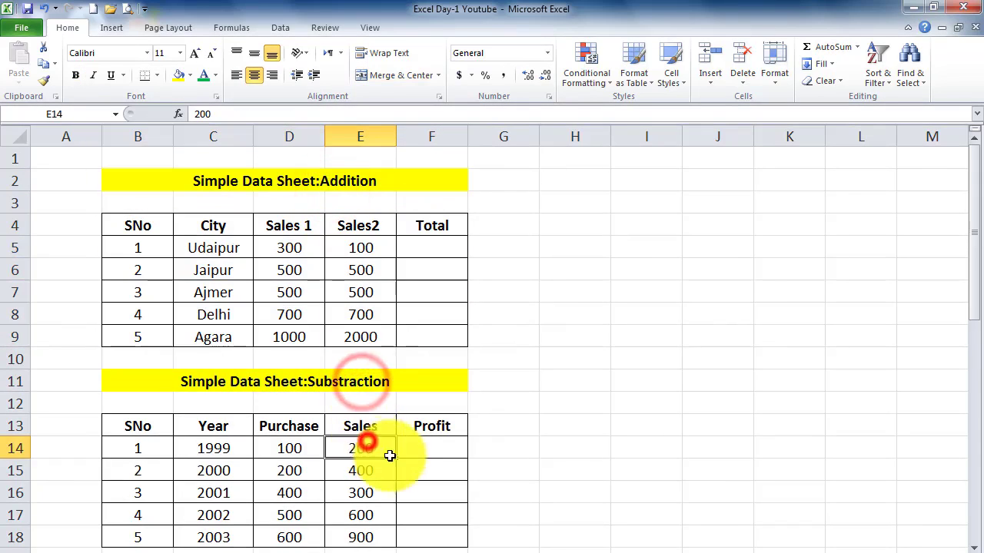
scroll(362, 437, "down", 3)
scroll(354, 380, "up", 3)
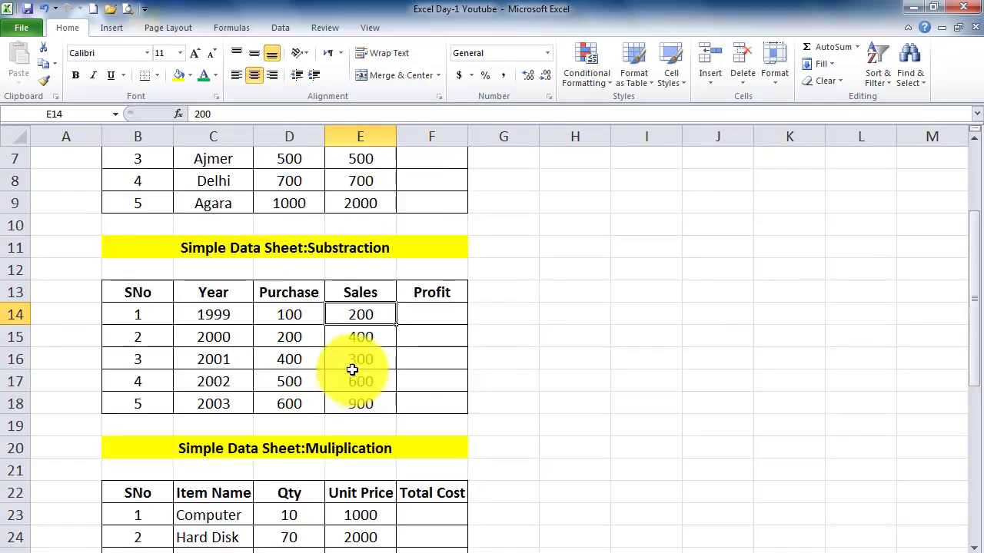
scroll(384, 367, "down", 1)
scroll(378, 430, "down", 2)
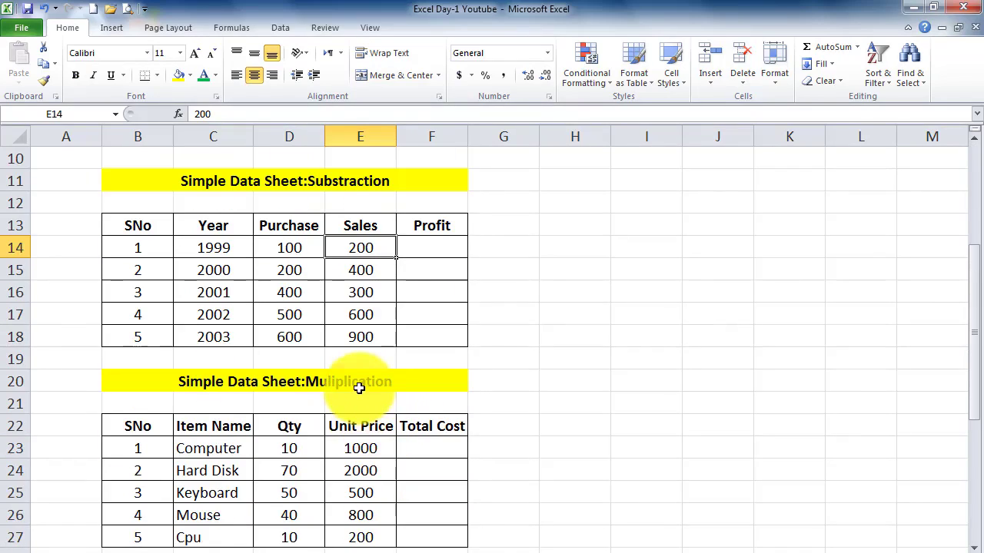
left_click(417, 382)
scroll(384, 430, "down", 2)
left_click(361, 449)
scroll(433, 478, "up", 4)
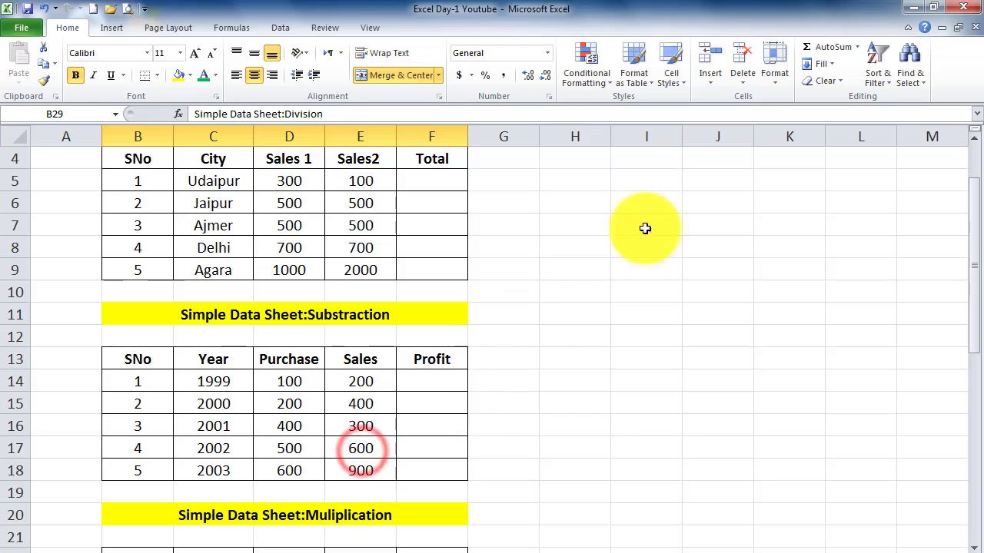
Inspect the list of functions offered by AutoSum without applying any of them
left_click(858, 48)
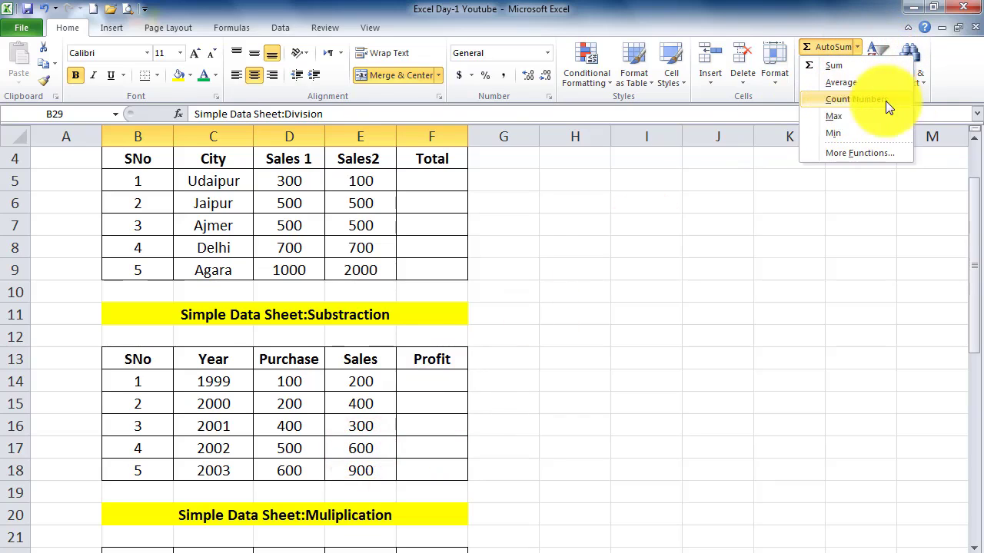
left_click(565, 292)
scroll(563, 291, "up", 1)
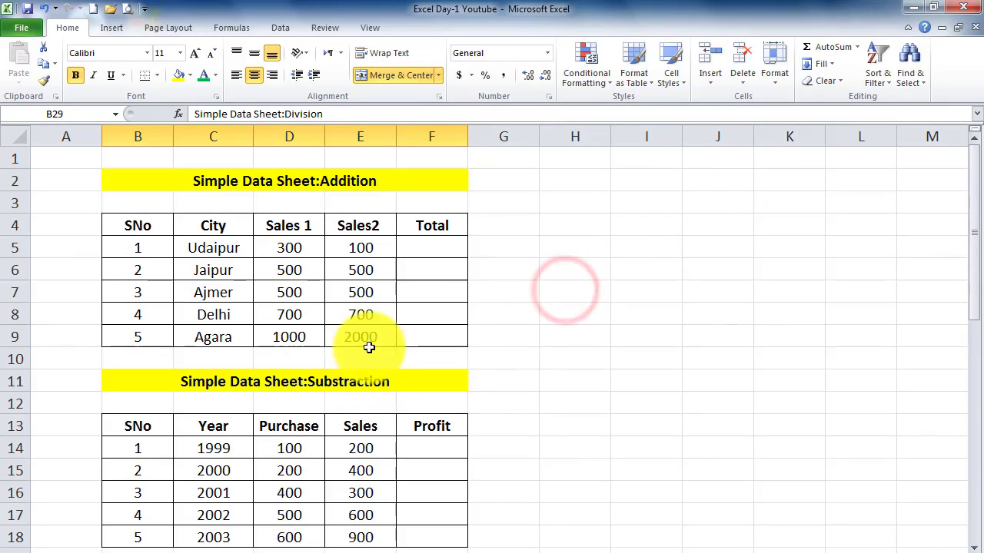
Look at the MS Excel basics sheet, and return to review the Addition, Substraction and Muliplication tables at a larger zoom
left_click(84, 548)
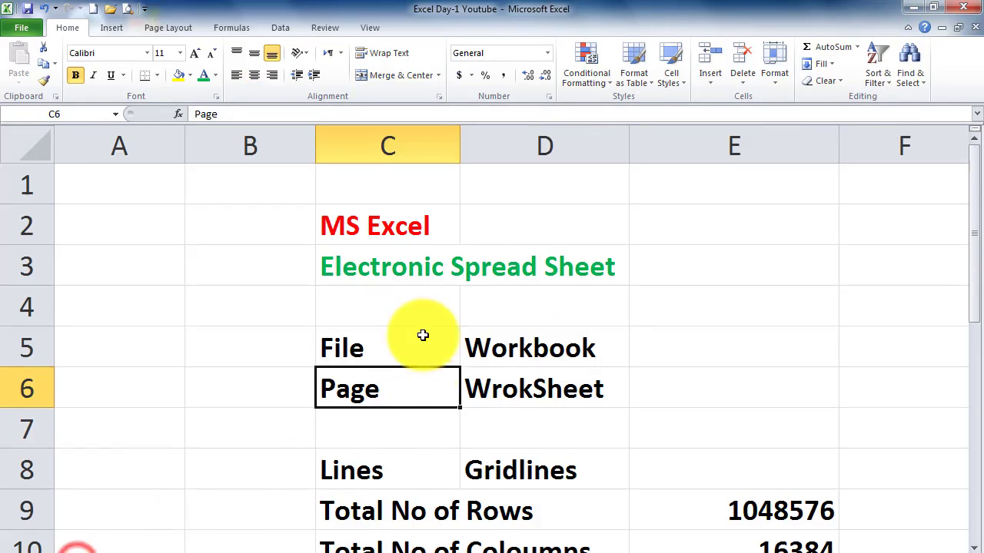
scroll(560, 391, "down", 3)
scroll(483, 398, "up", 3)
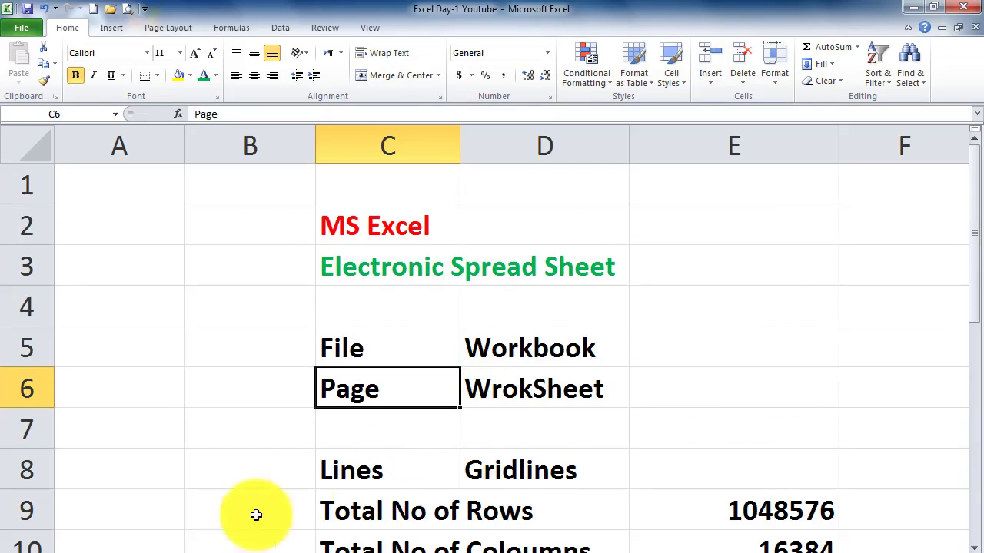
left_click(129, 547)
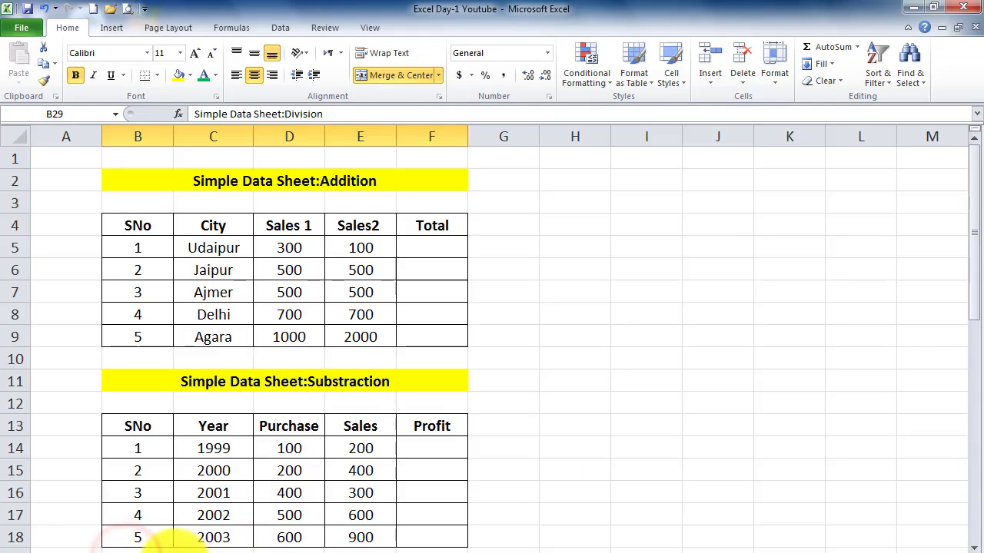
scroll(258, 466, "down", 2)
scroll(259, 465, "up", 2)
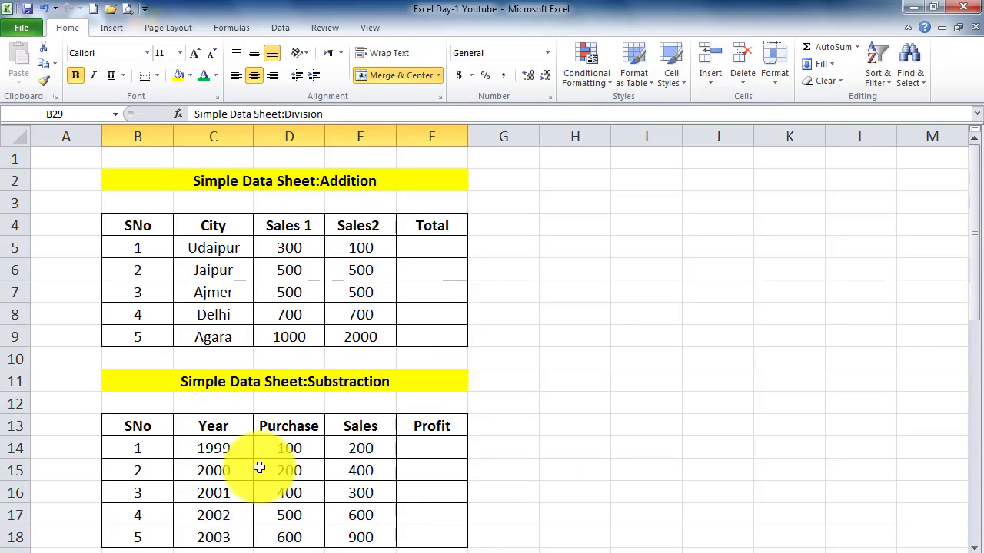
scroll(264, 347, "up", 2)
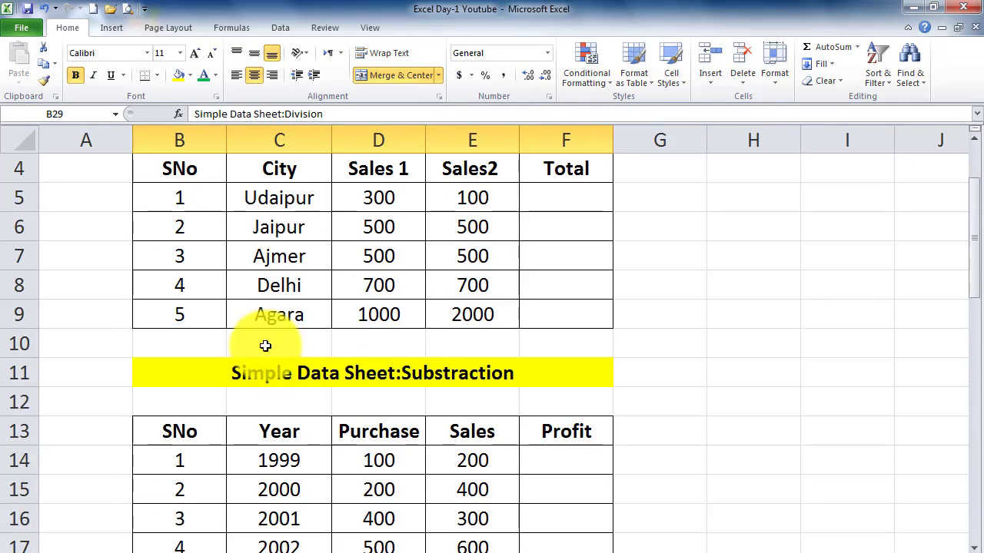
scroll(347, 347, "up", 1)
left_click(327, 196)
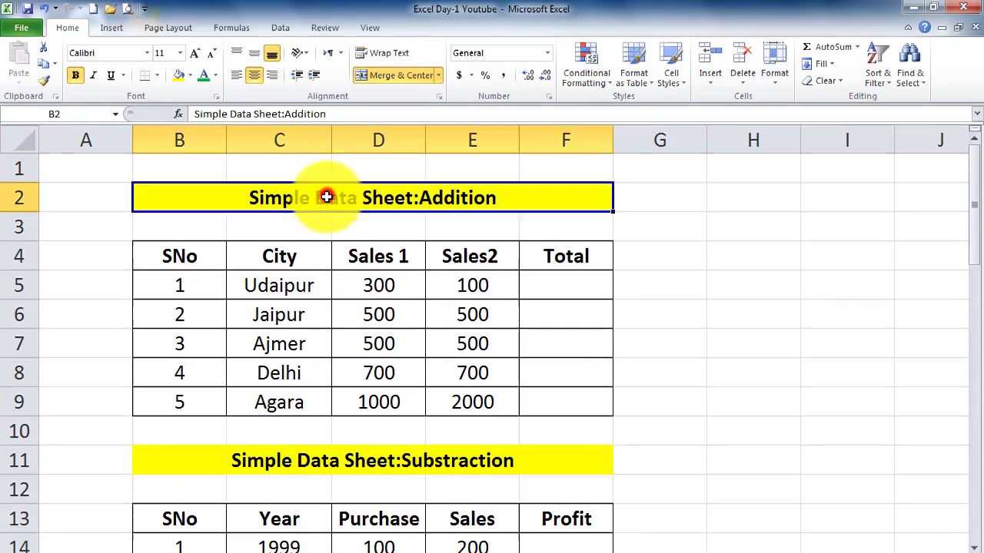
scroll(378, 346, "down", 3)
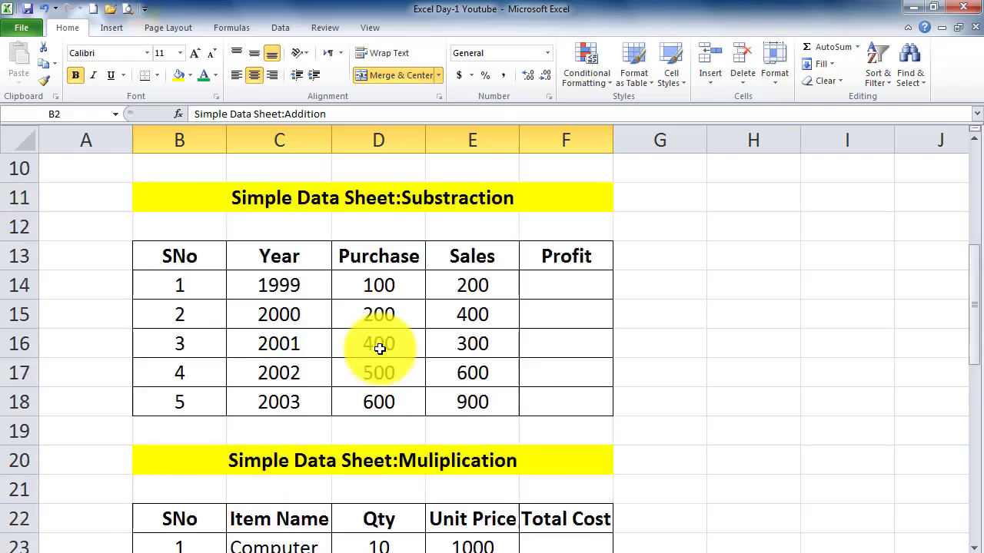
scroll(380, 348, "up", 3)
left_click(357, 306)
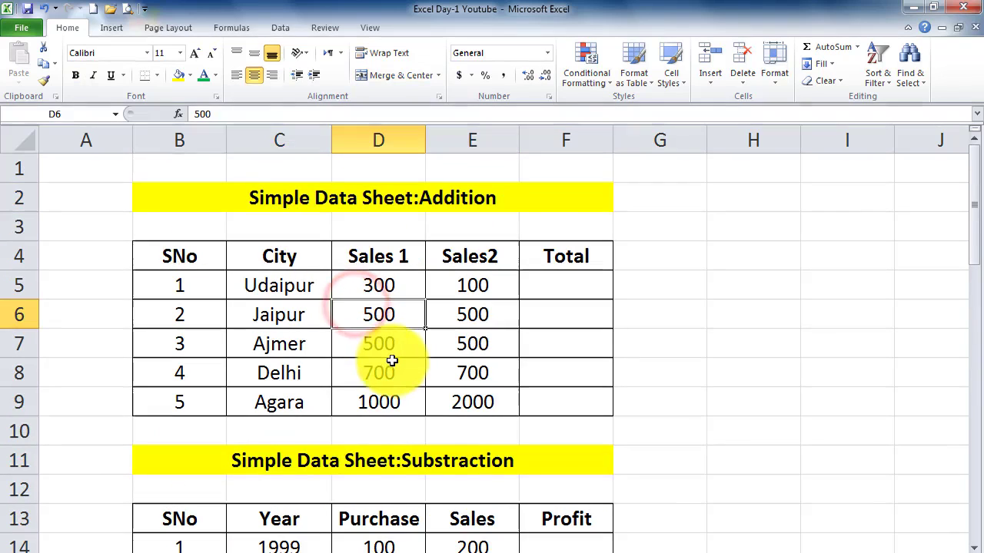
scroll(393, 377, "down", 4)
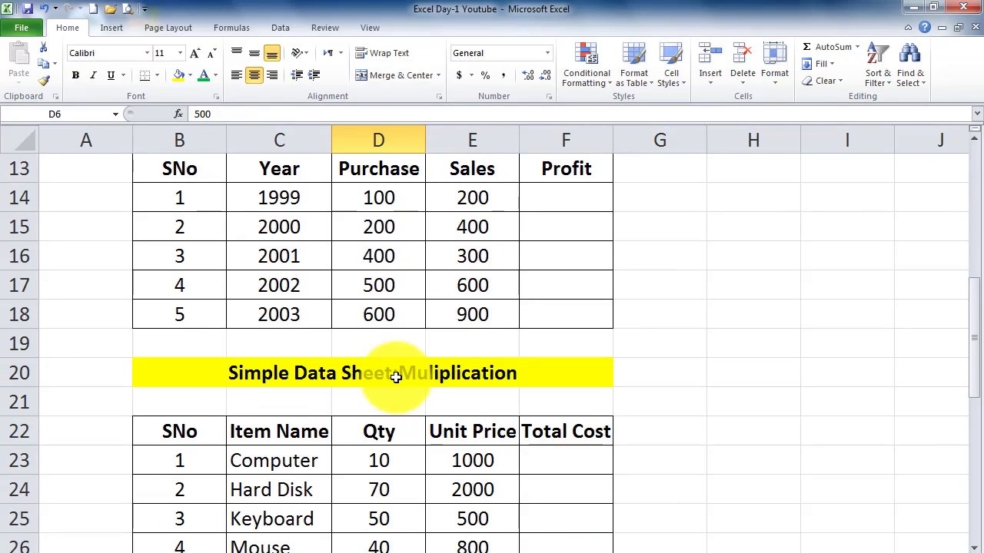
scroll(461, 316, "up", 4)
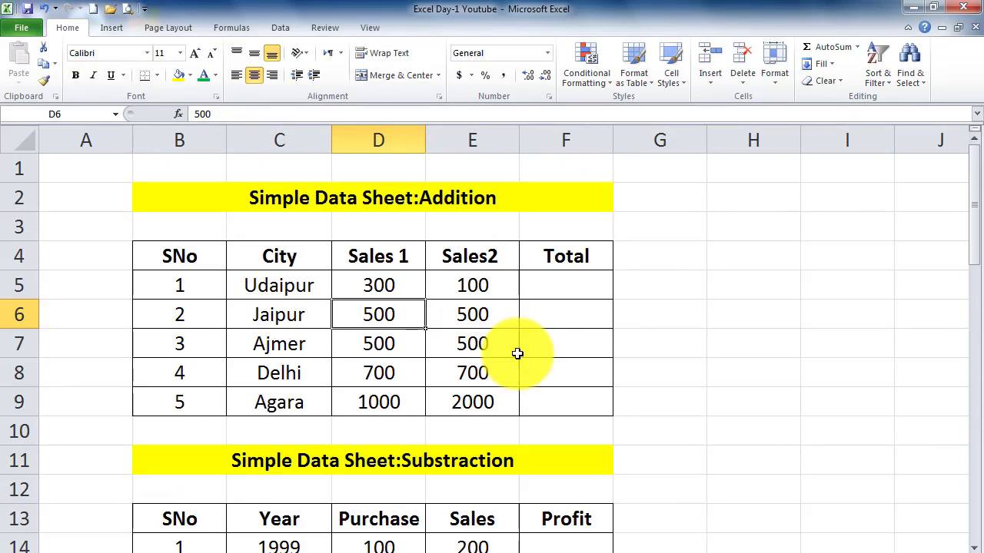
Review the workbook, worksheet, gridlines, row and column notes on the MS Excel basics sheet
left_click(75, 547)
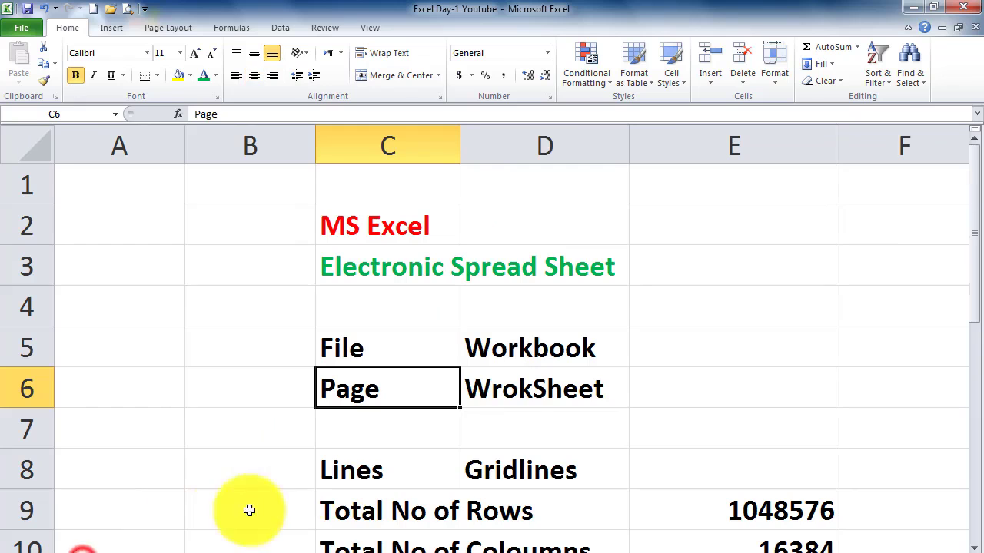
left_click(514, 388)
scroll(529, 454, "down", 3)
scroll(529, 442, "up", 2)
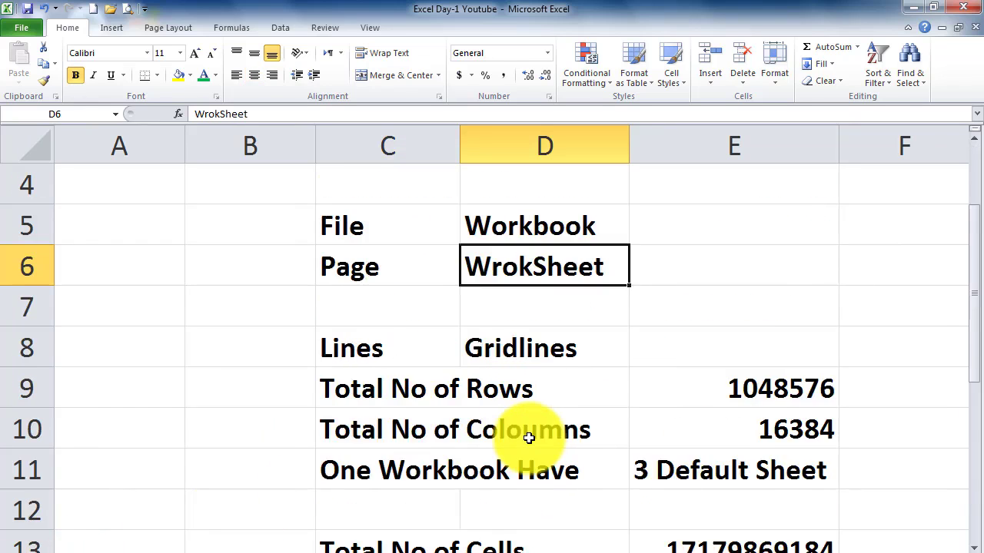
scroll(529, 437, "up", 3)
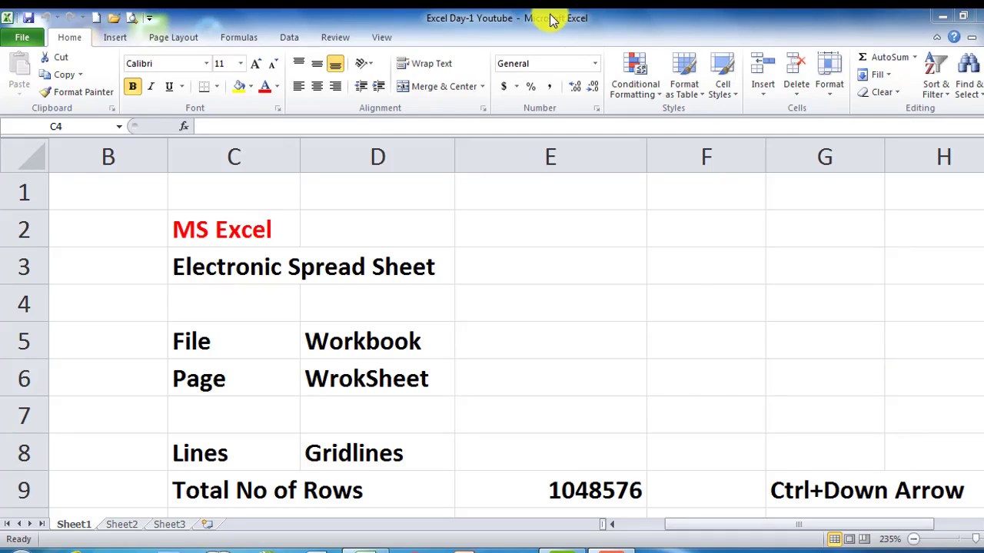
Examine the Insert, Page Layout, Formulas, Data, Review and View commands, and return to the Home commands
left_click(108, 42)
left_click(111, 39)
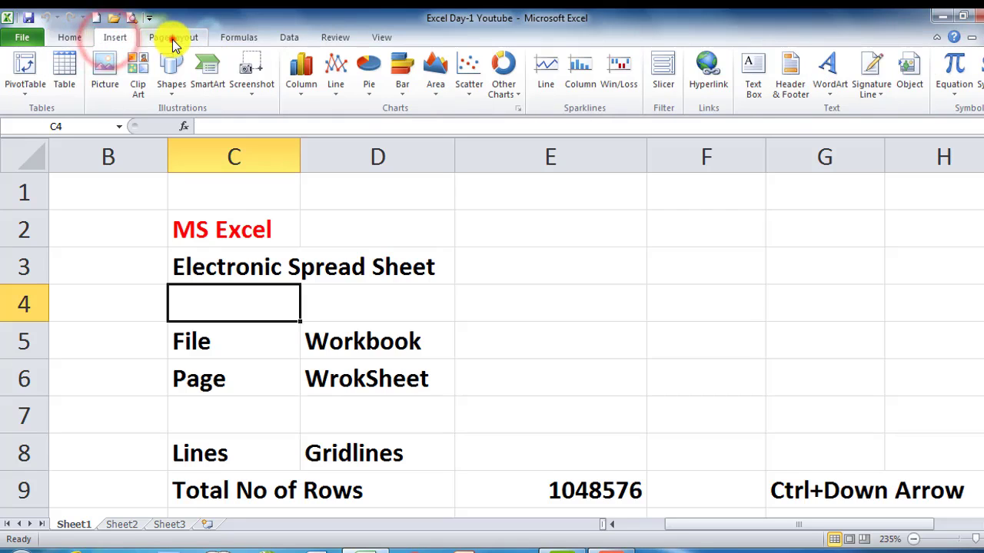
left_click(171, 40)
left_click(244, 38)
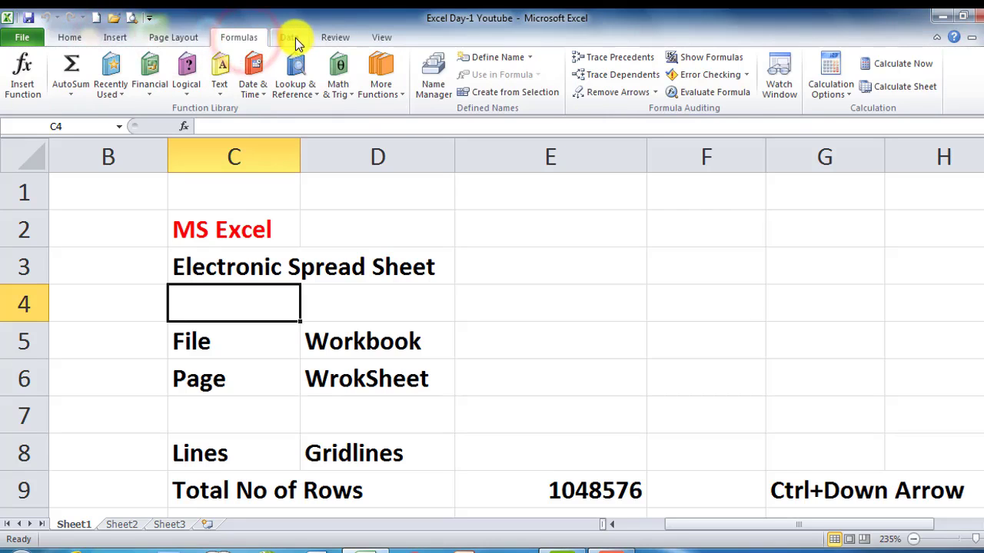
left_click(295, 39)
left_click(335, 38)
left_click(382, 38)
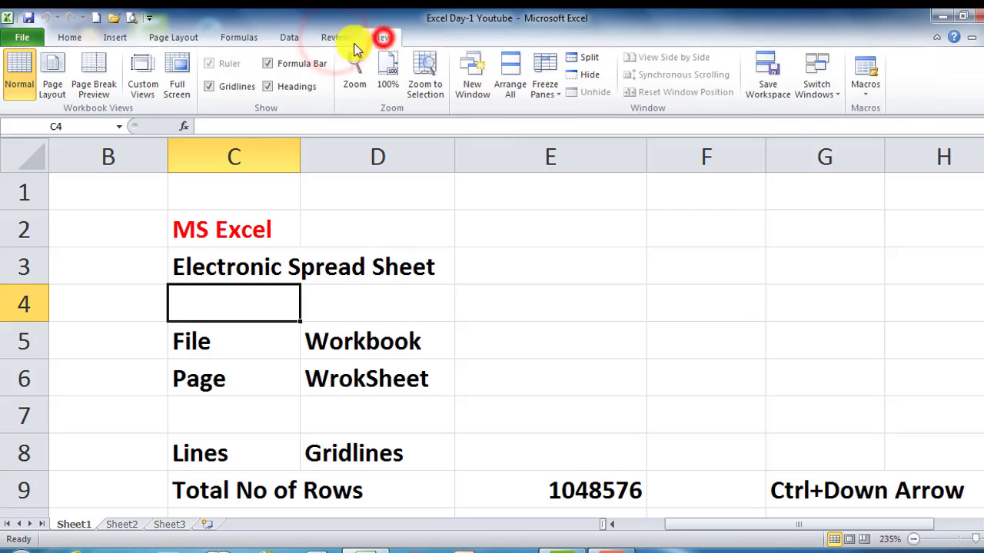
left_click(70, 37)
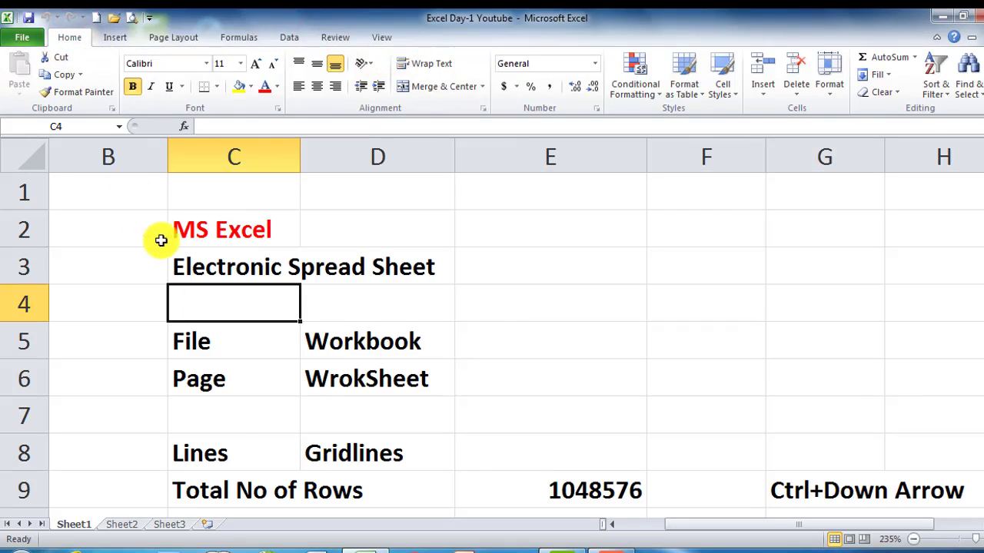
Examine how cells are addressed by selecting individual cells such as A1, A2, B2, D1, A3 and B3 on Sheet1
left_click_drag(674, 529, 604, 527)
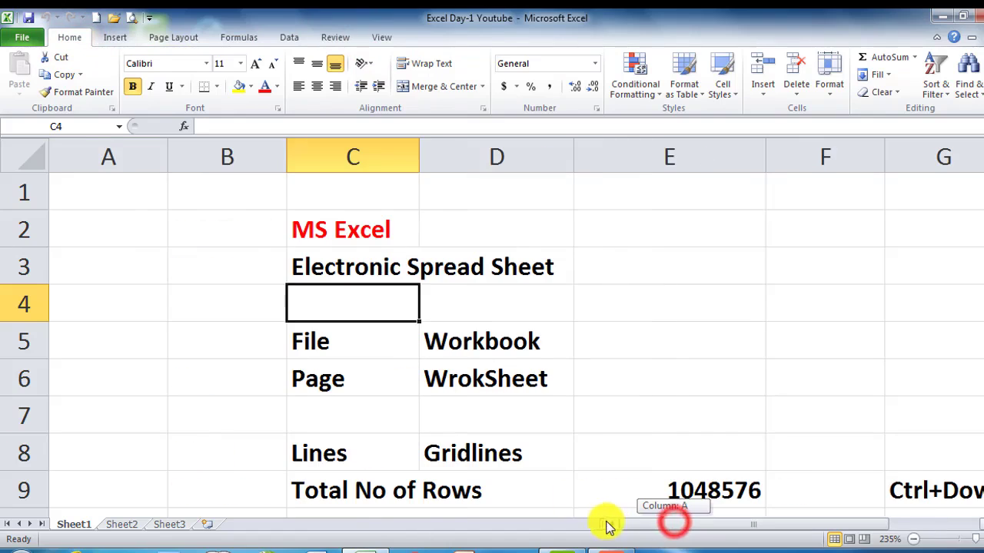
left_click(86, 197)
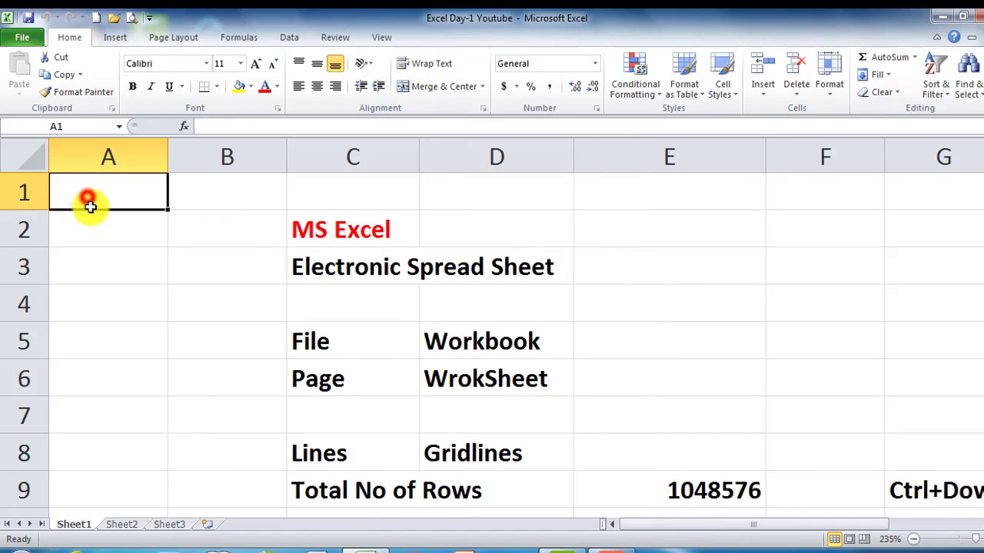
left_click(132, 241)
left_click(92, 193)
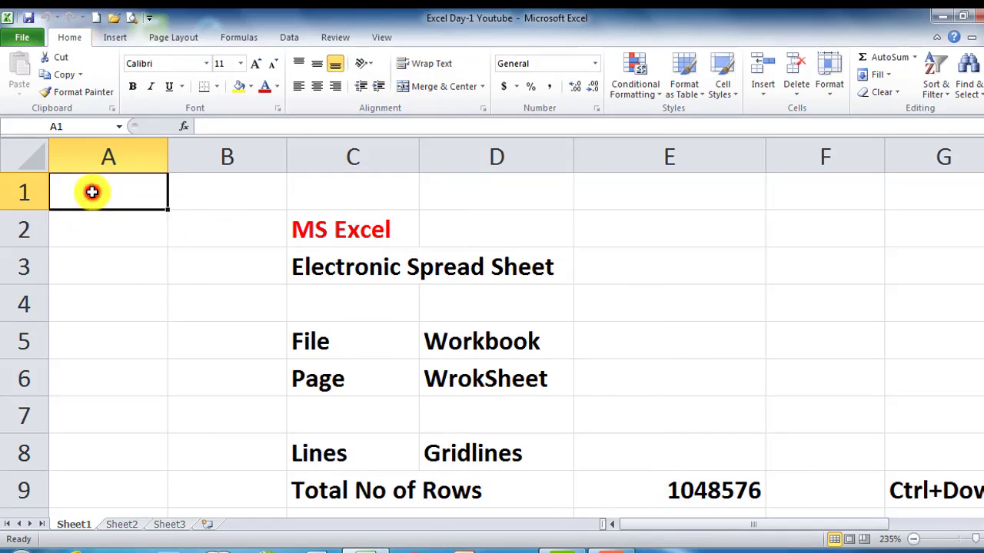
left_click(201, 236)
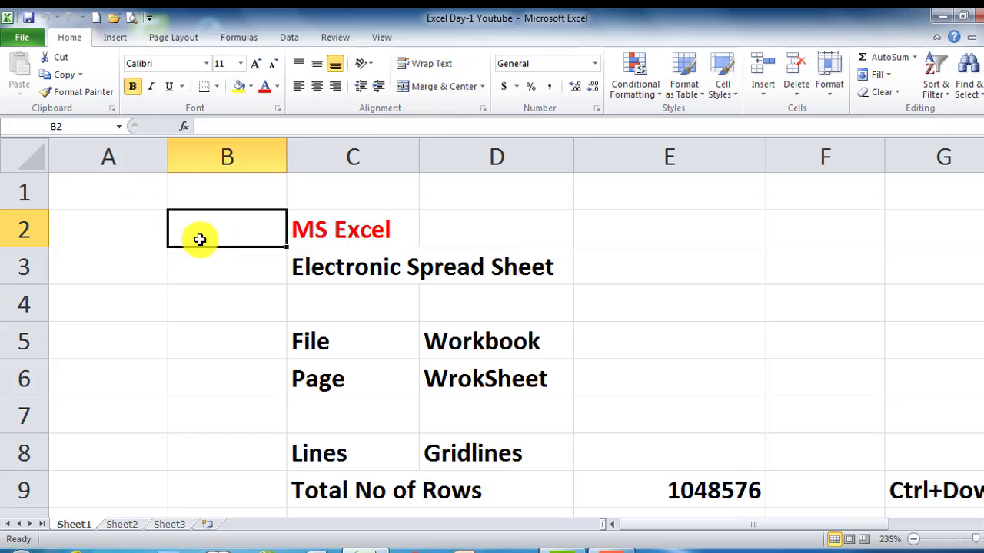
left_click(153, 231)
left_click(127, 192)
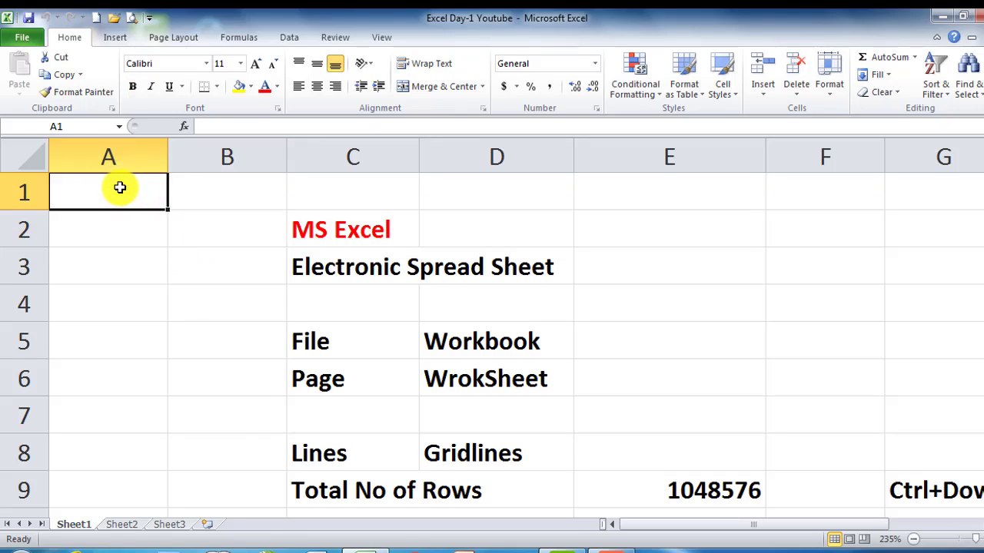
left_click(133, 234)
left_click(230, 228)
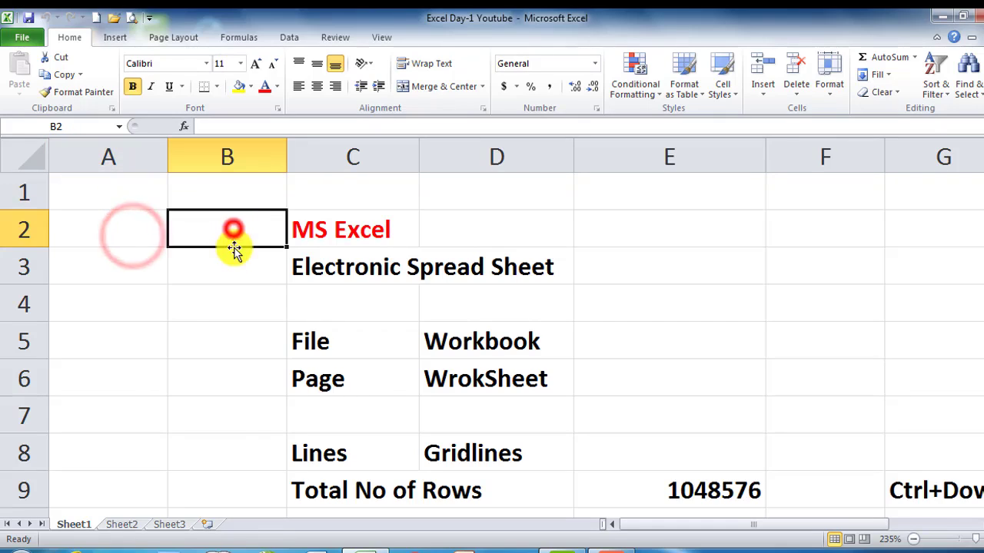
left_click(119, 198)
left_click(483, 201)
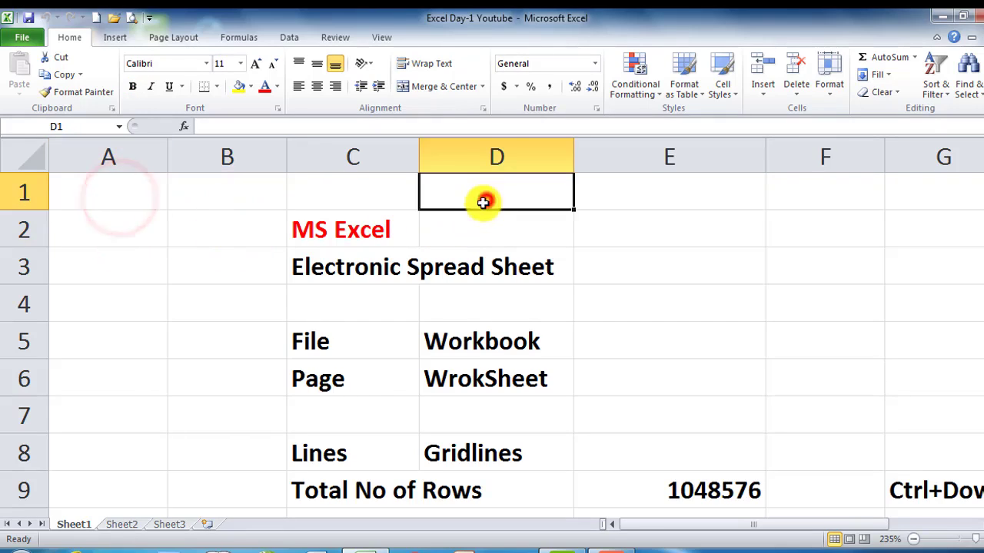
left_click(79, 193)
left_click(121, 265)
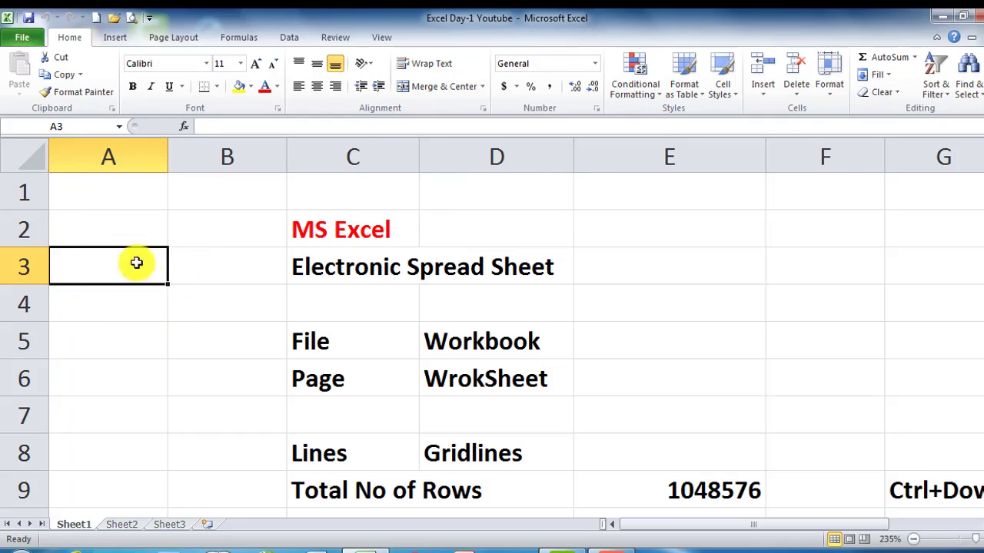
left_click(112, 195)
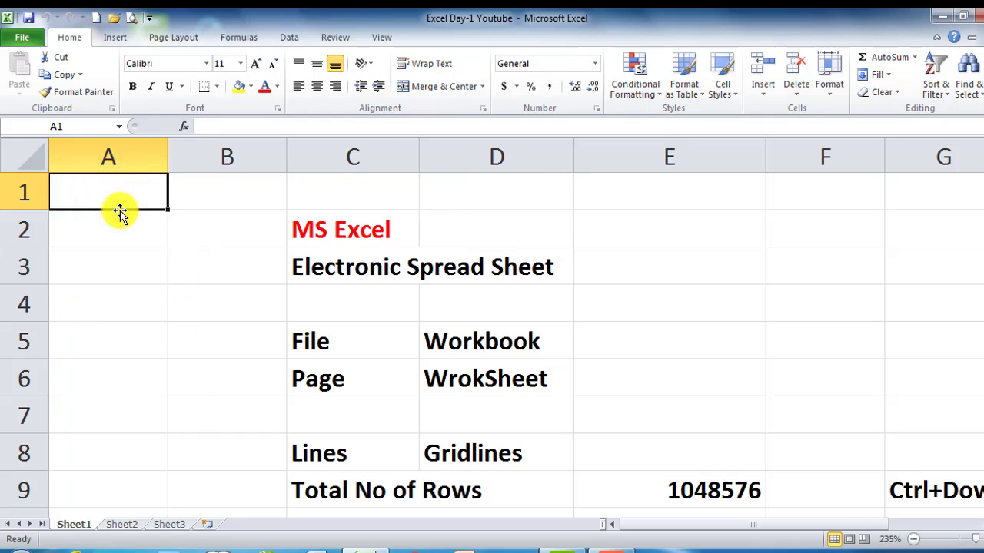
left_click(210, 267)
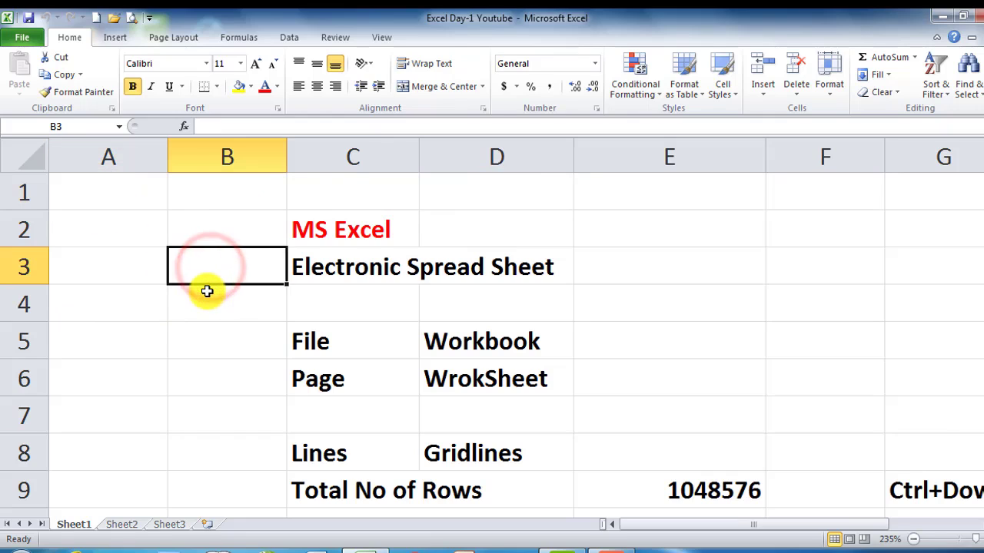
Enter the sample text sd in cell B3 and sdf in cells A1 and A5 on Sheet1
type("sd")
left_click(143, 197)
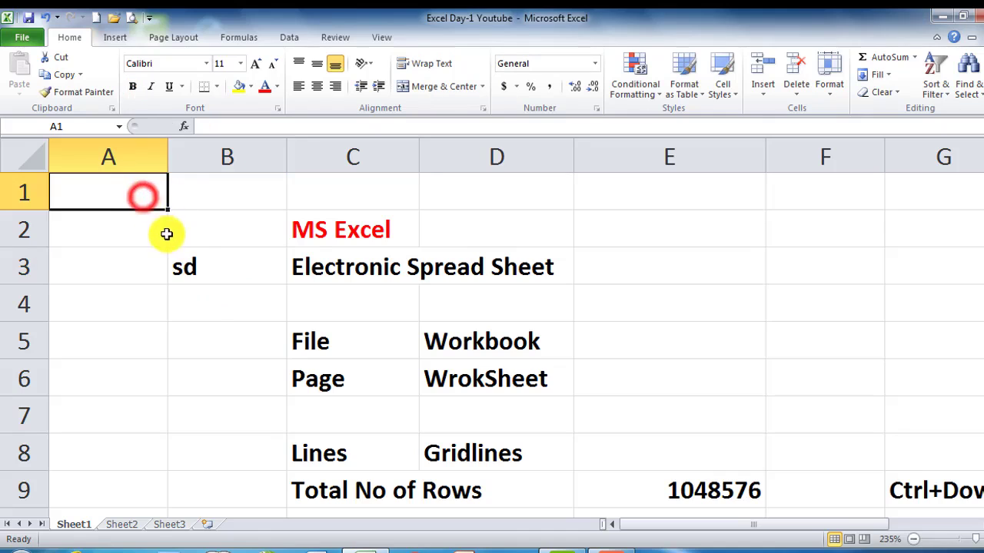
type("sdf")
left_click(144, 324)
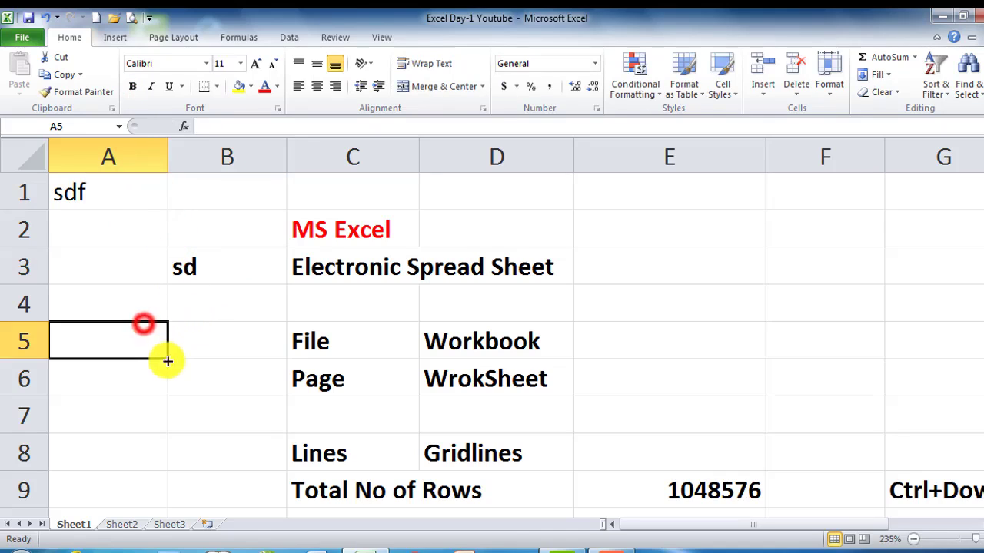
type("sdf")
left_click(222, 328)
left_click(718, 224)
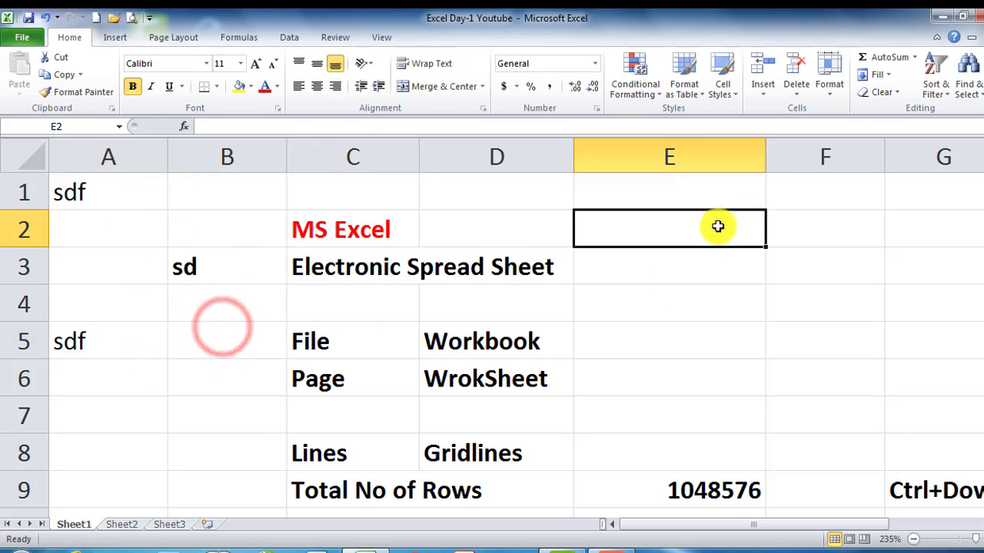
scroll(270, 312, "down", 3)
scroll(195, 444, "up", 3)
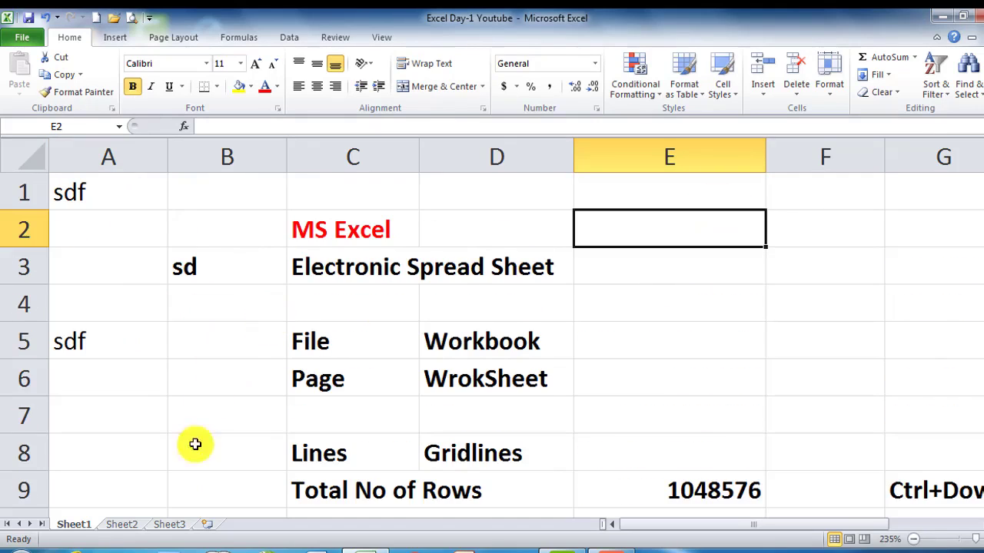
Enter the sample text fgd in cell E4 and dfg in cell F7 on Sheet2
left_click(132, 531)
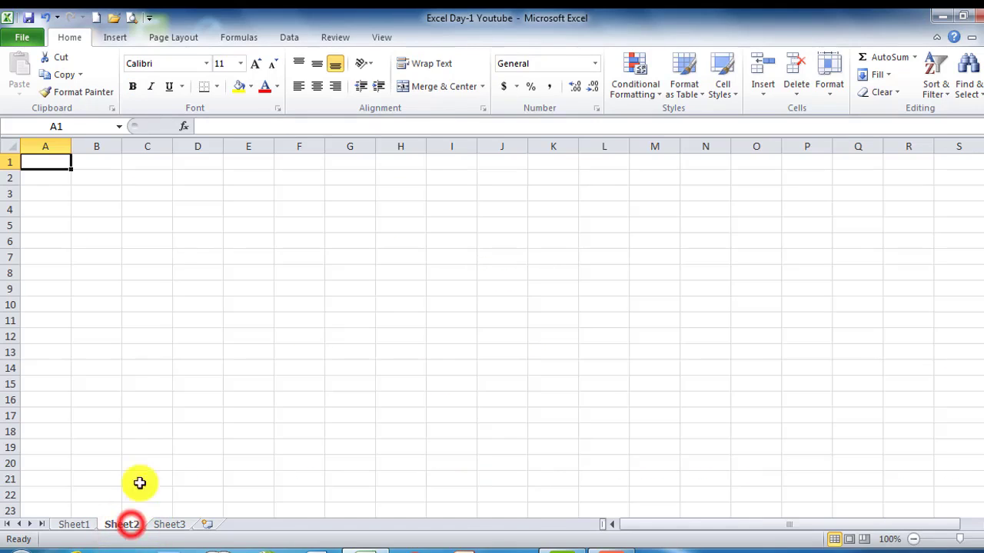
left_click(95, 256)
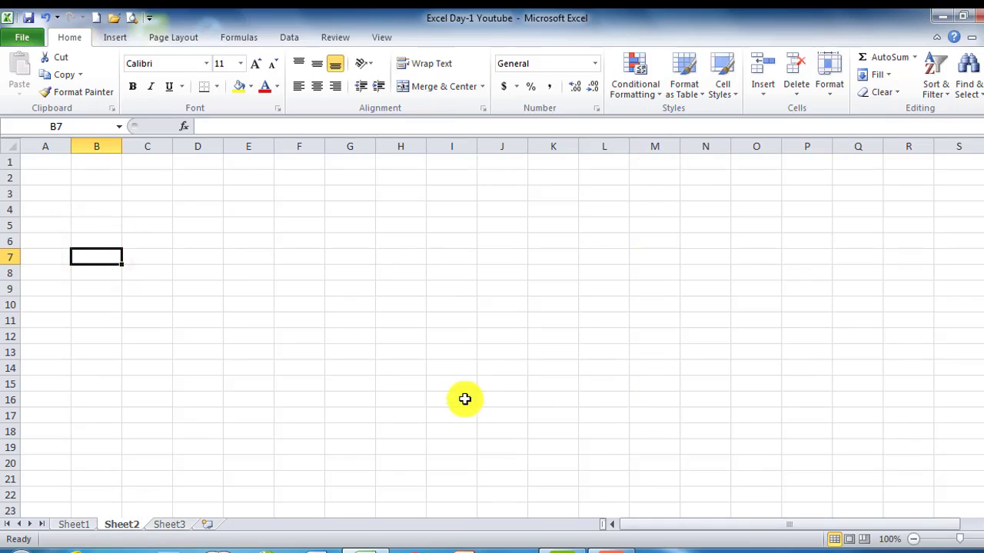
scroll(265, 276, "up", 3, "ctrl")
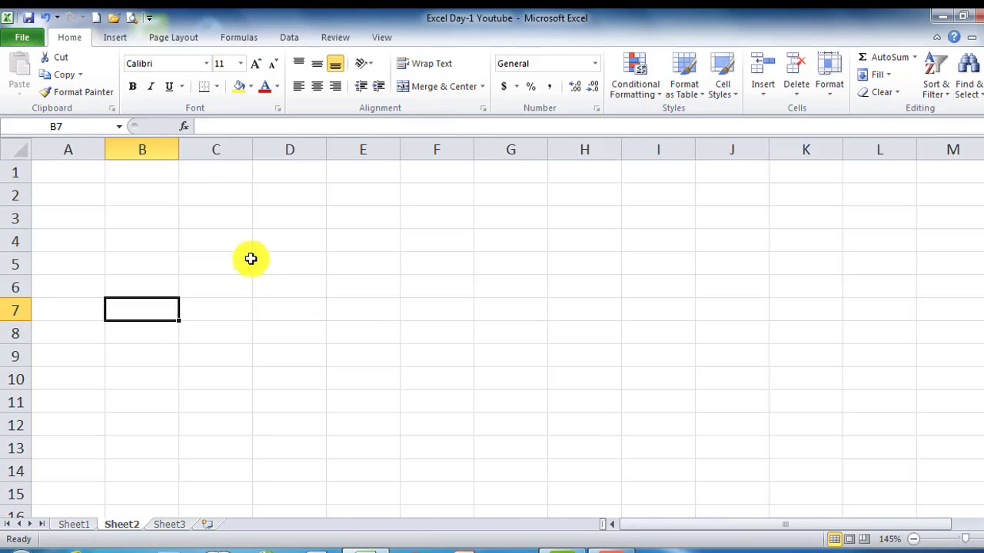
left_click(234, 234)
left_click(306, 258)
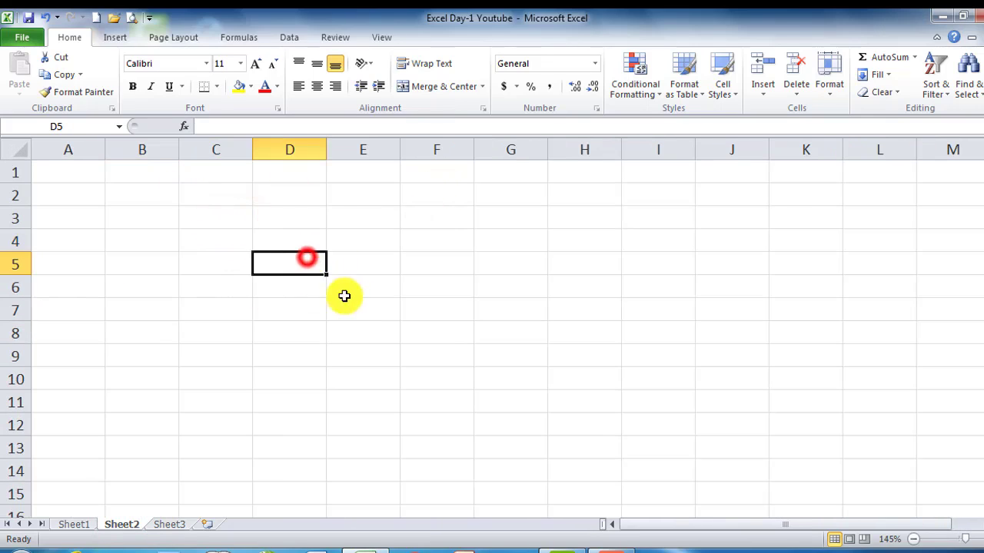
left_click(380, 244)
type("fgd")
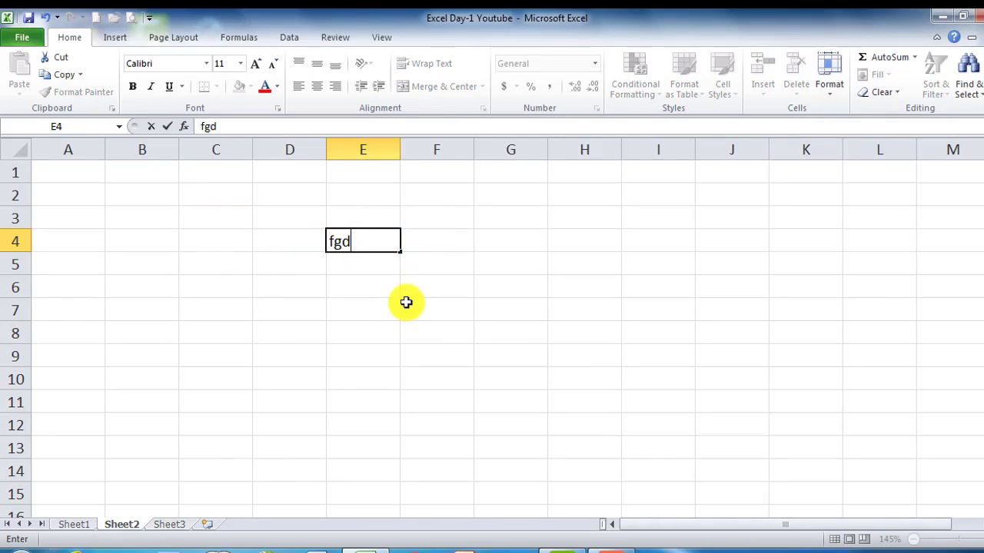
left_click(406, 302)
type("dfg")
left_click(192, 220)
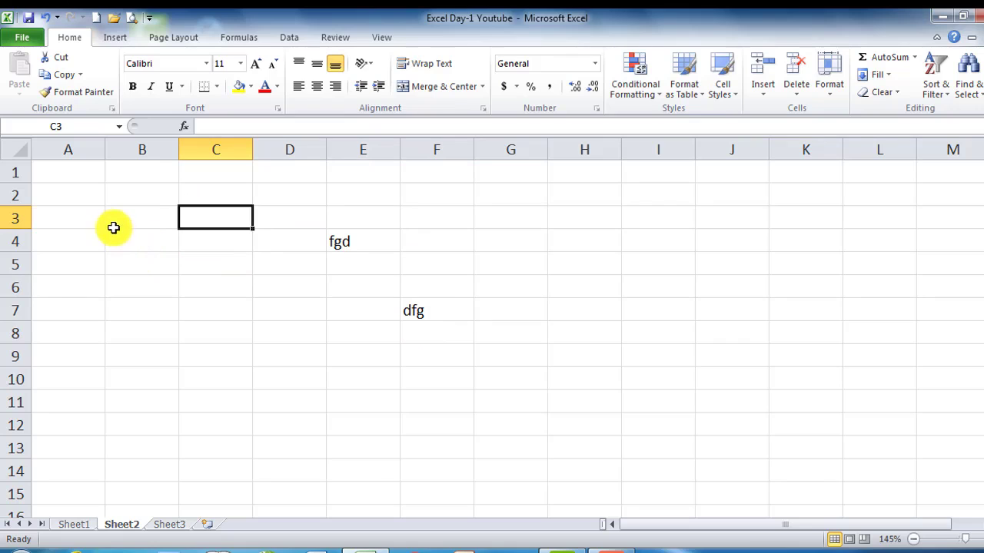
Examine how rows run across Sheet2 by selecting rows 1, 2, 3 and 4 one at a time
left_click(23, 173)
left_click(22, 205)
left_click(21, 222)
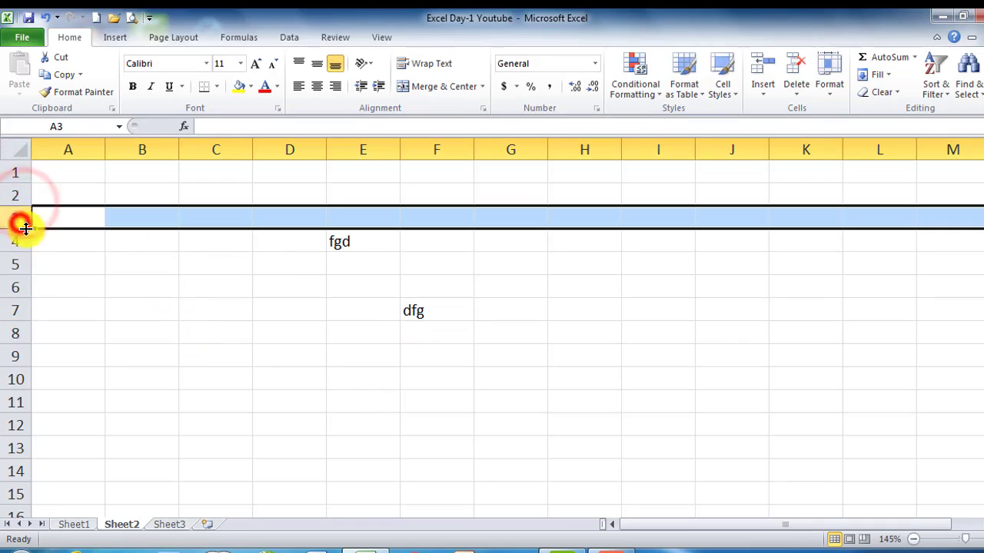
left_click(17, 171)
left_click(18, 194)
left_click(19, 218)
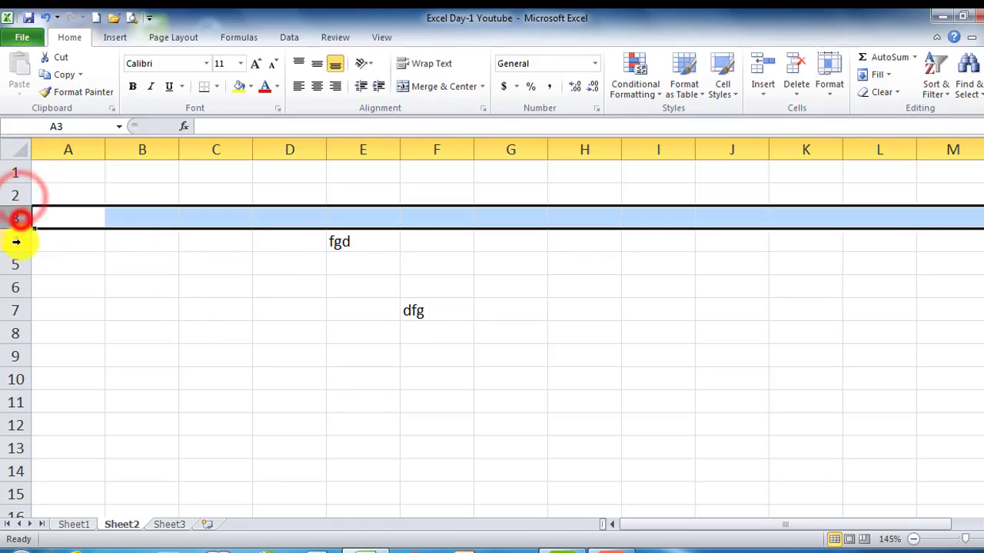
left_click(16, 241)
left_click(17, 175)
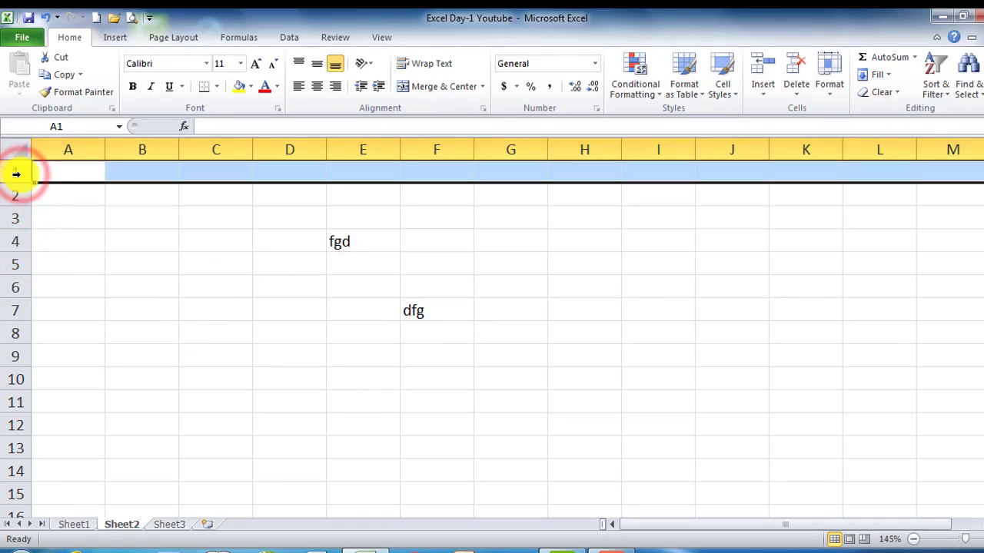
left_click(19, 198)
left_click(17, 219)
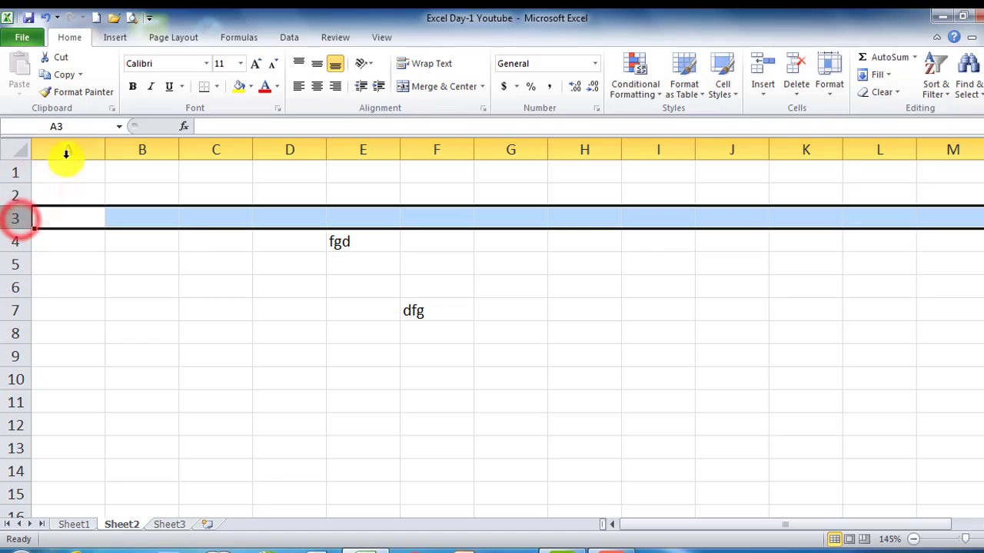
Examine how columns run down Sheet2 by selecting columns A through G one after another
left_click(69, 150)
left_click(142, 150)
left_click(227, 151)
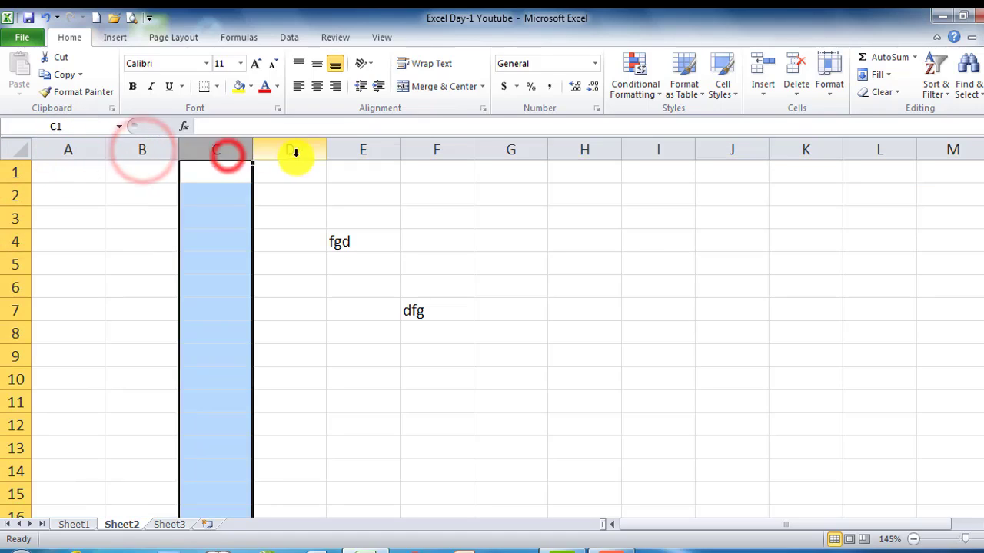
left_click(292, 150)
left_click(364, 149)
left_click(442, 151)
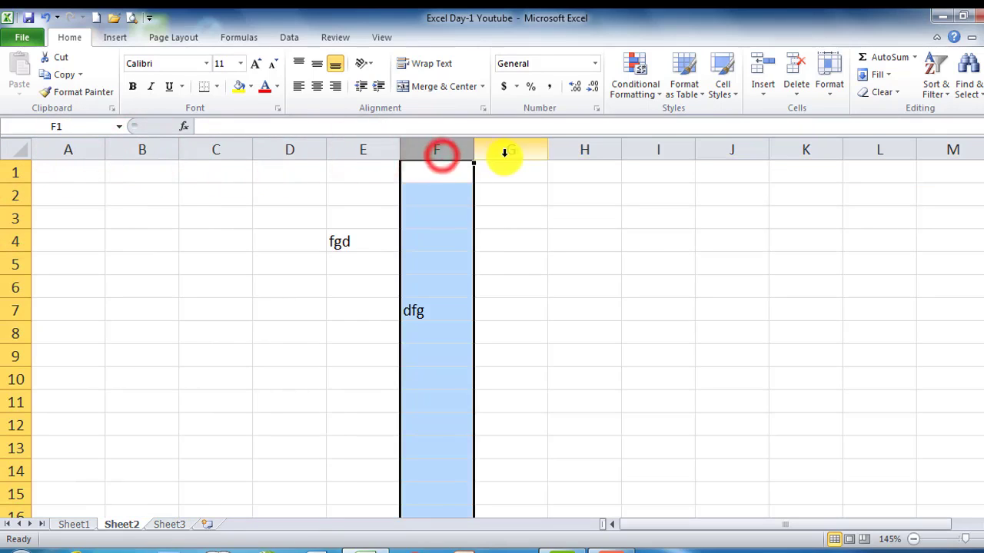
left_click(507, 150)
Examine individual cells such as C3, C4, D4 and B3 on Sheet2, and A2, B5 and A6 on Sheet1
left_click(231, 218)
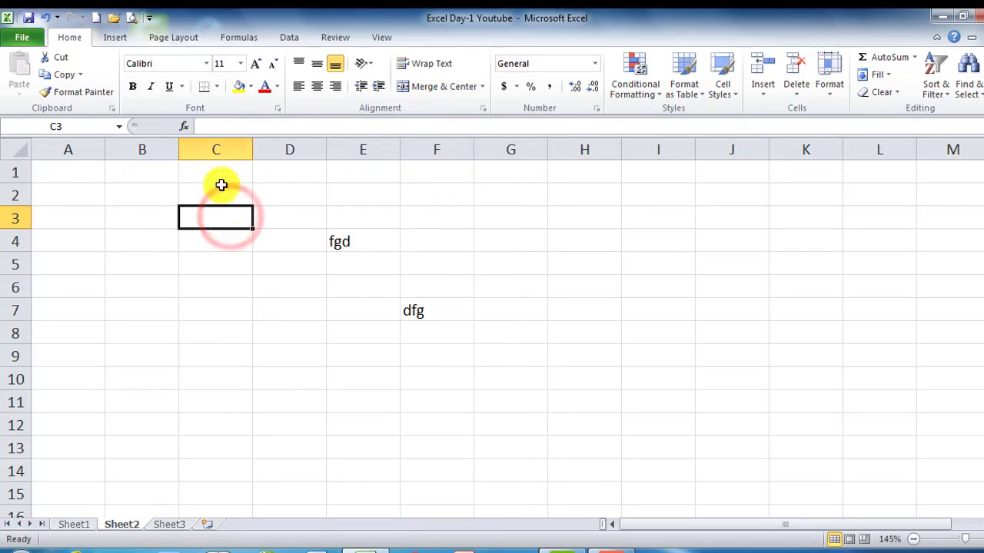
left_click(201, 243)
left_click(275, 247)
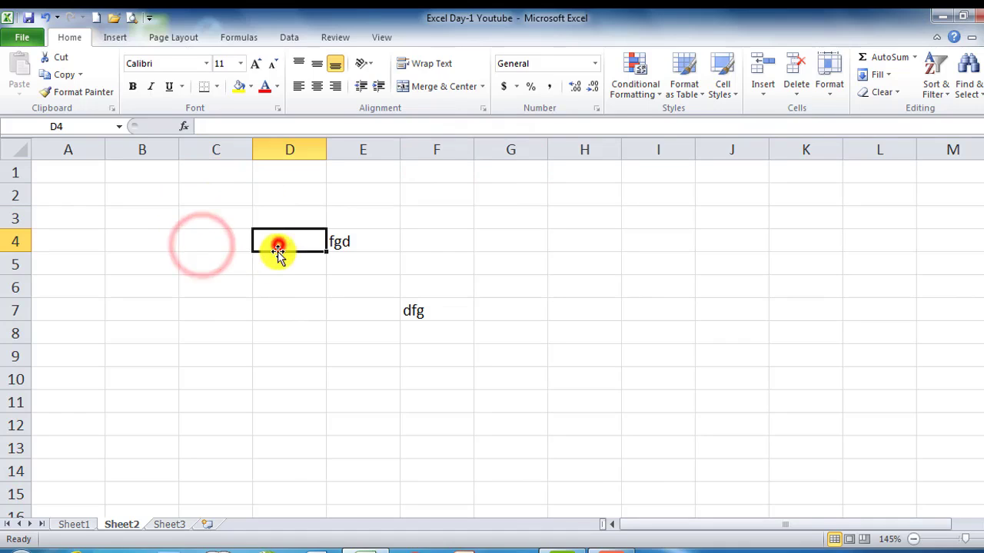
left_click(133, 217)
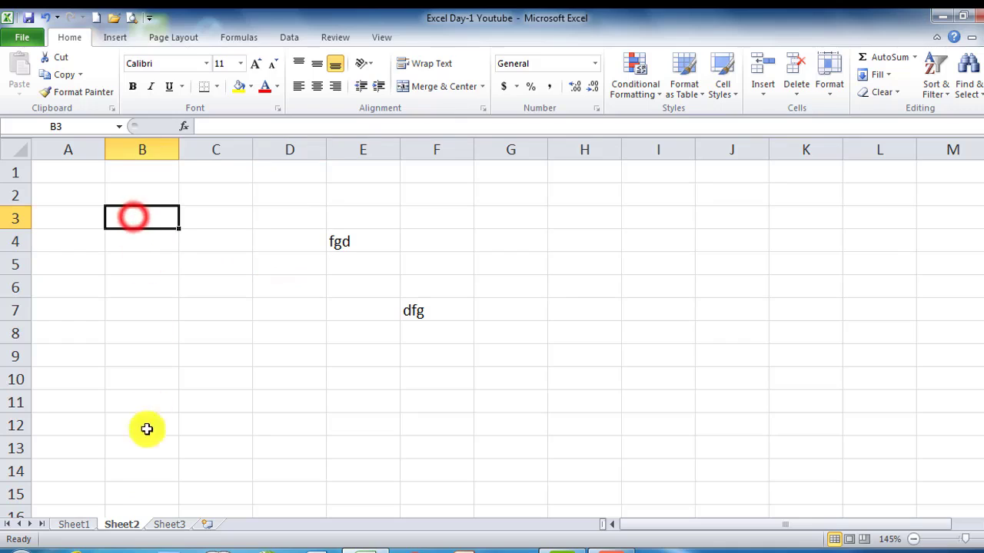
left_click(81, 525)
left_click(139, 239)
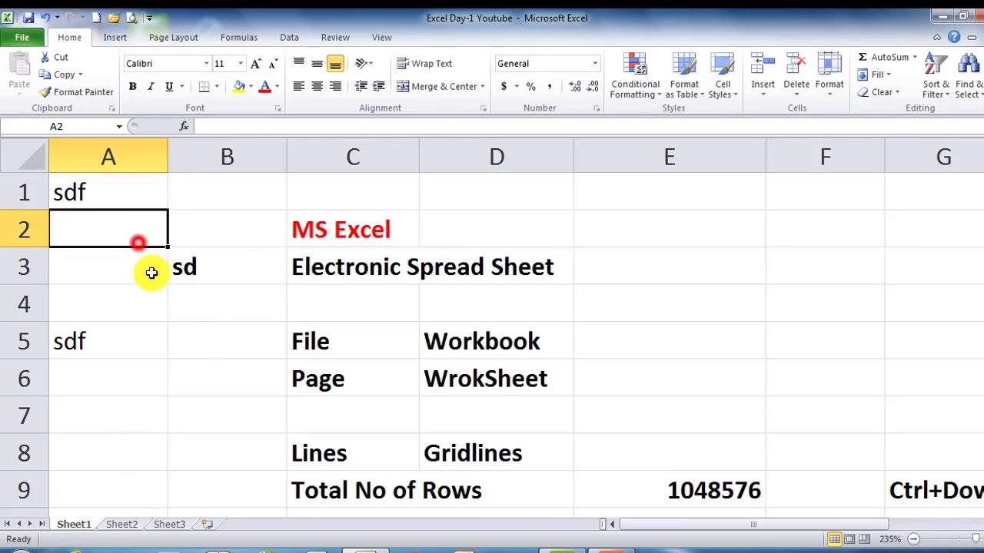
left_click(198, 339)
left_click(133, 387)
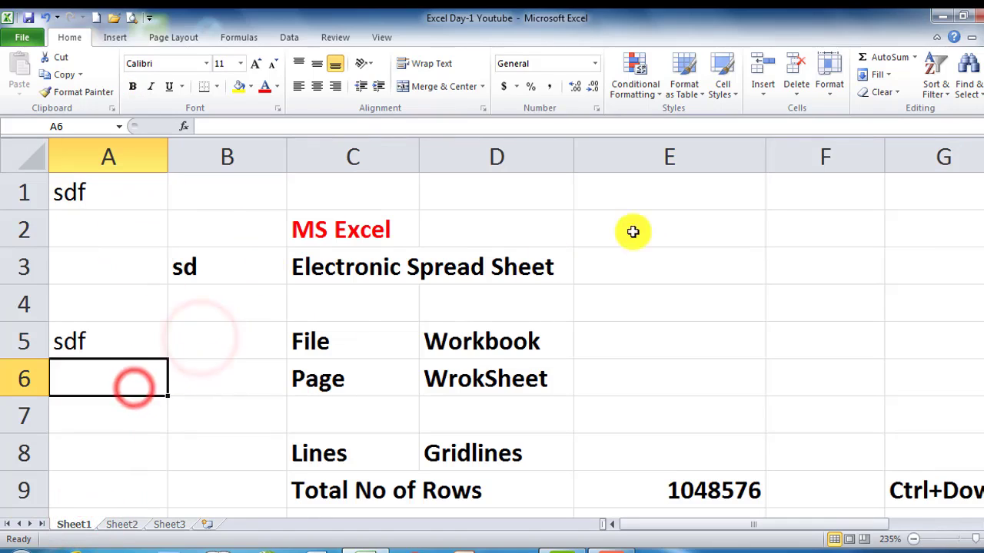
Enter the sample text dfg in cells E2 and F2 on Sheet1
left_click(705, 204)
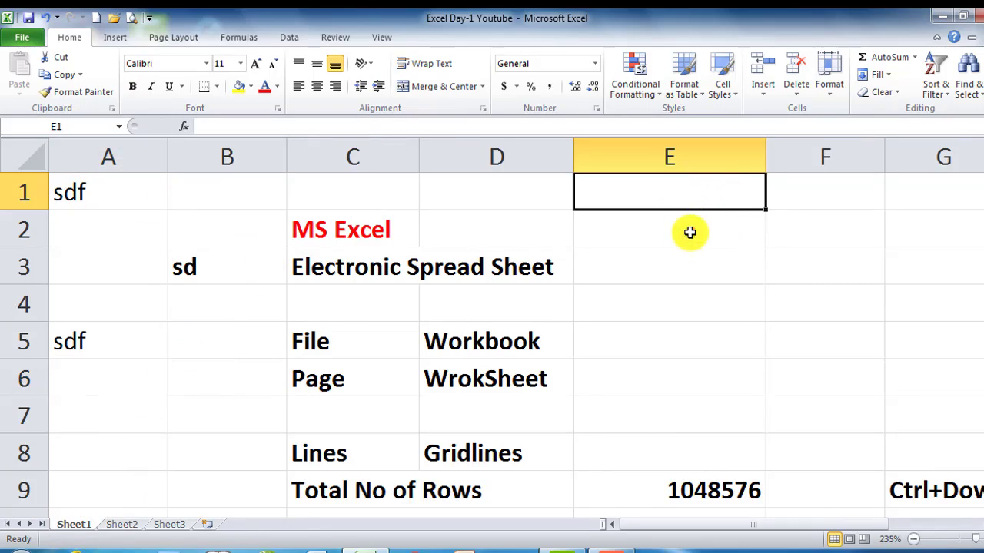
left_click(687, 231)
type("dfg")
key("Tab")
left_click(797, 227)
type("dfg")
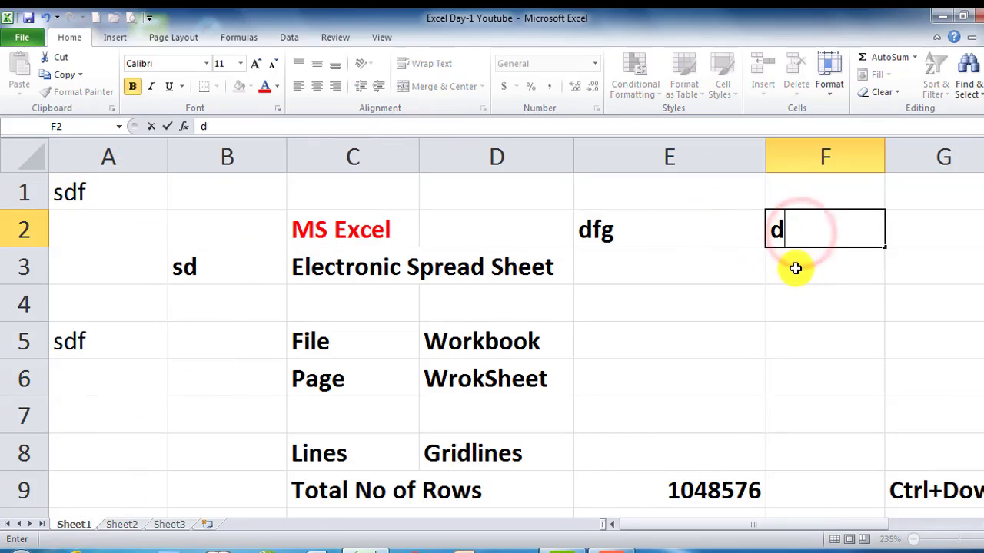
left_click(758, 281)
left_click(624, 195)
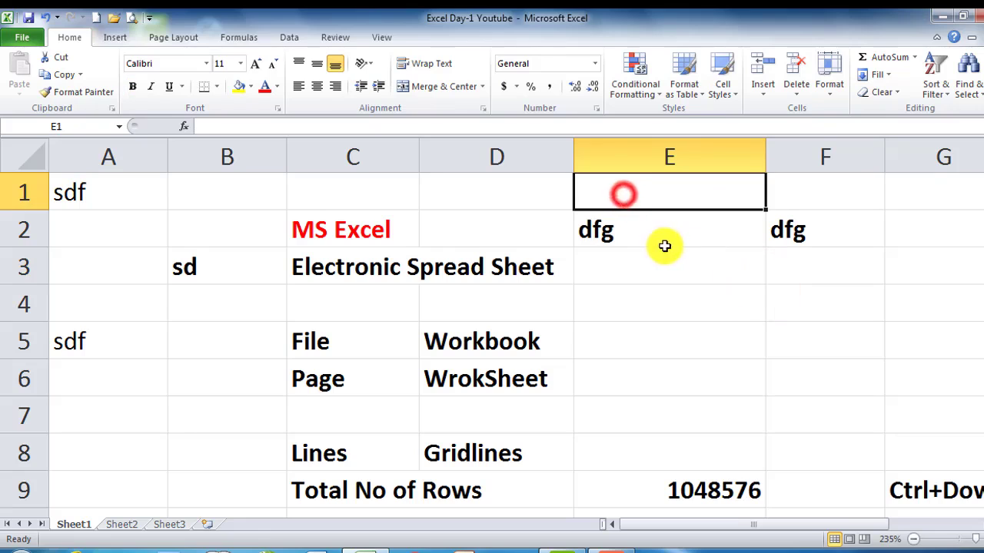
Enter dfg in cell A6, and clear the sample text from the range A1:B7
left_click(128, 385)
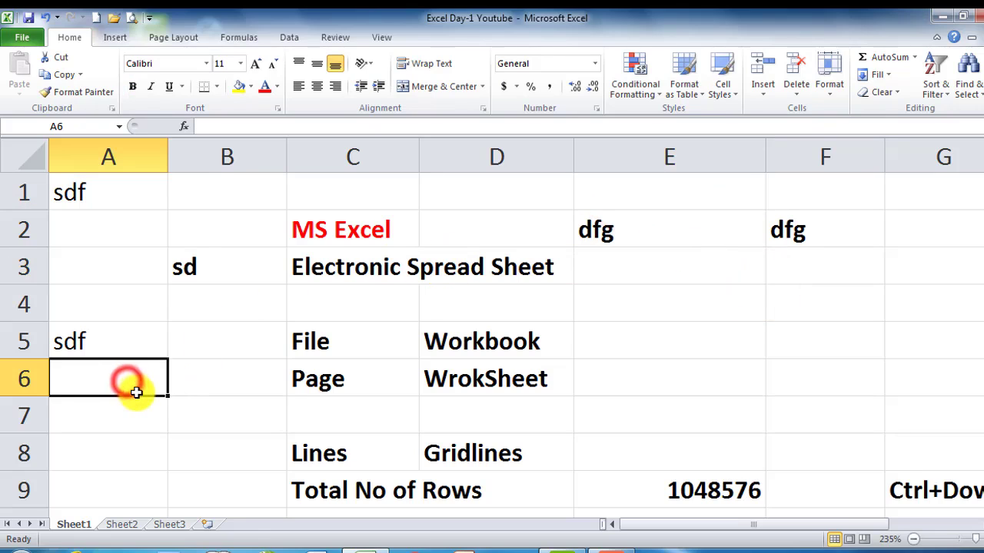
type("dfg")
left_click(150, 420)
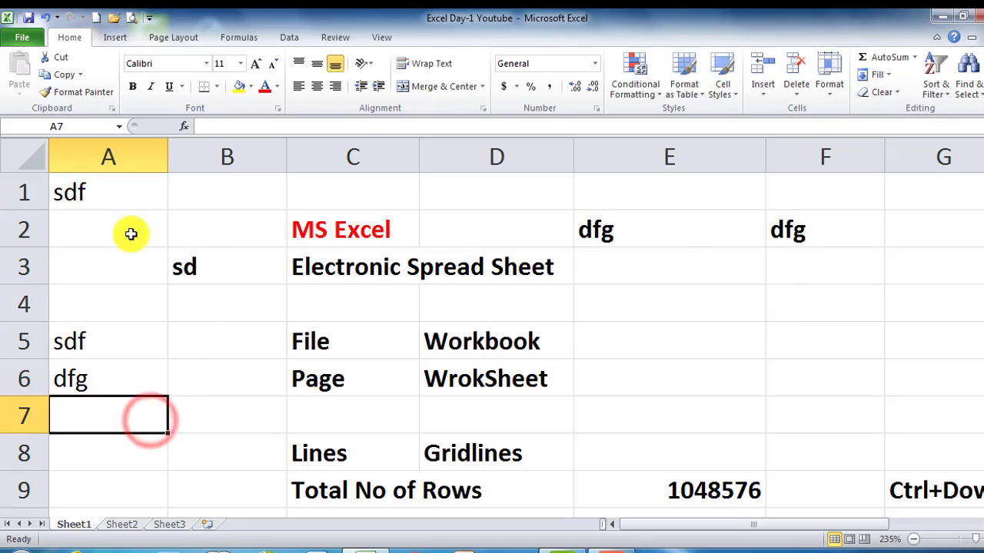
left_click_drag(77, 193, 180, 399)
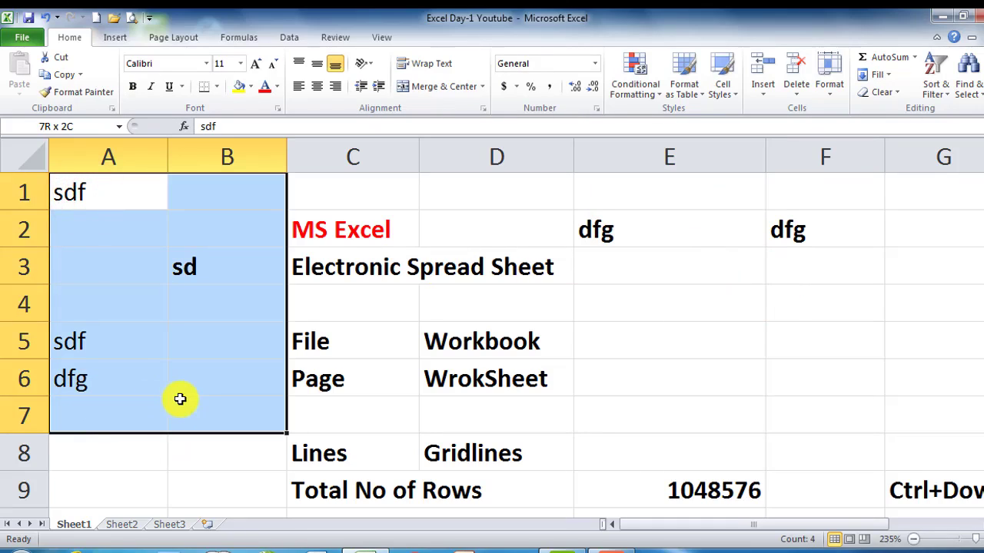
left_click(375, 320)
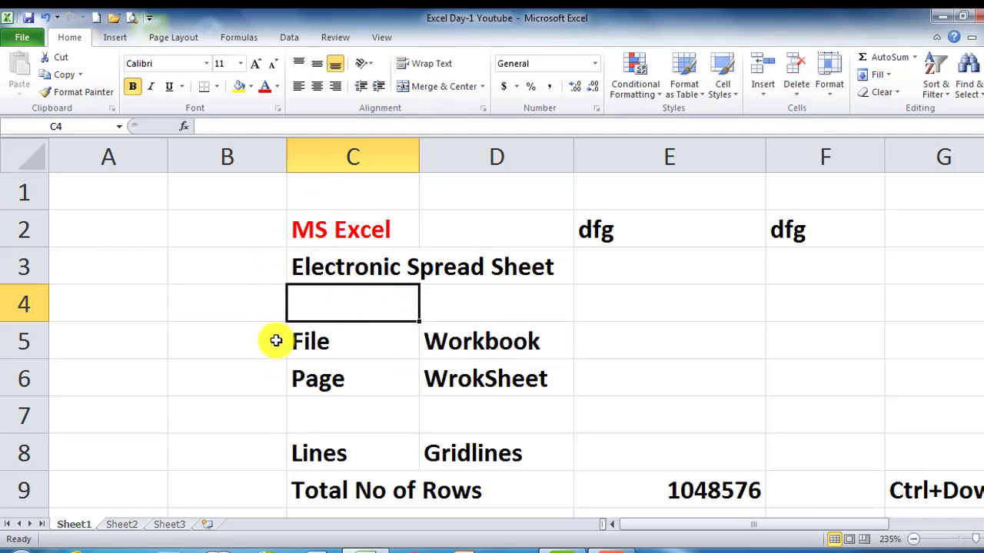
Review the File and Workbook notes in cells C5 and D5 on Sheet1
left_click(304, 341)
scroll(423, 361, "down", 1)
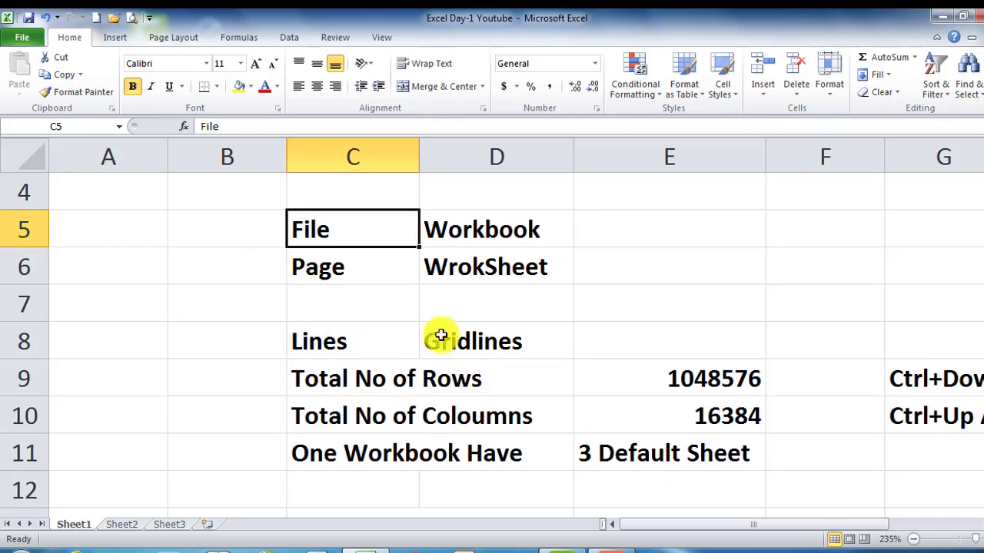
left_click(435, 233)
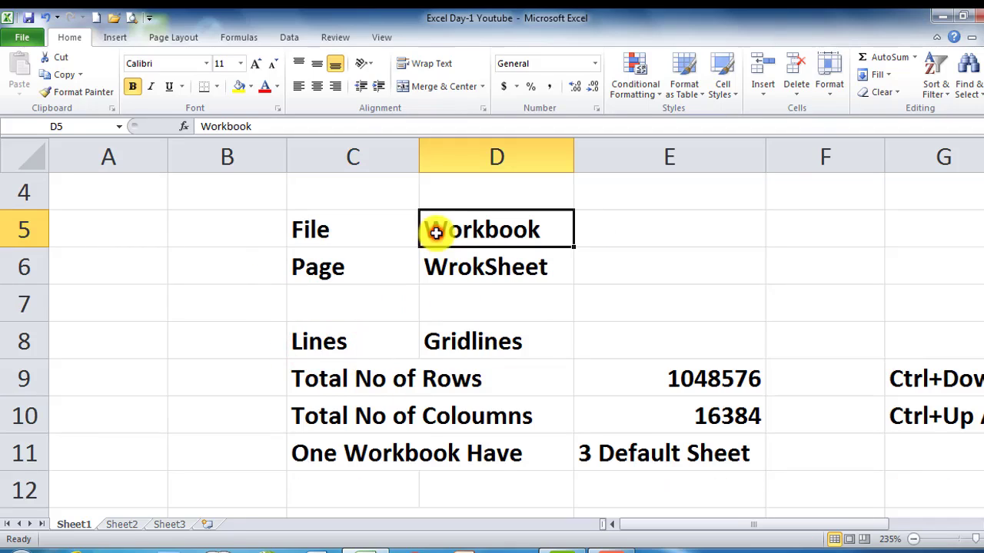
left_click(346, 234)
left_click_drag(342, 233, 470, 229)
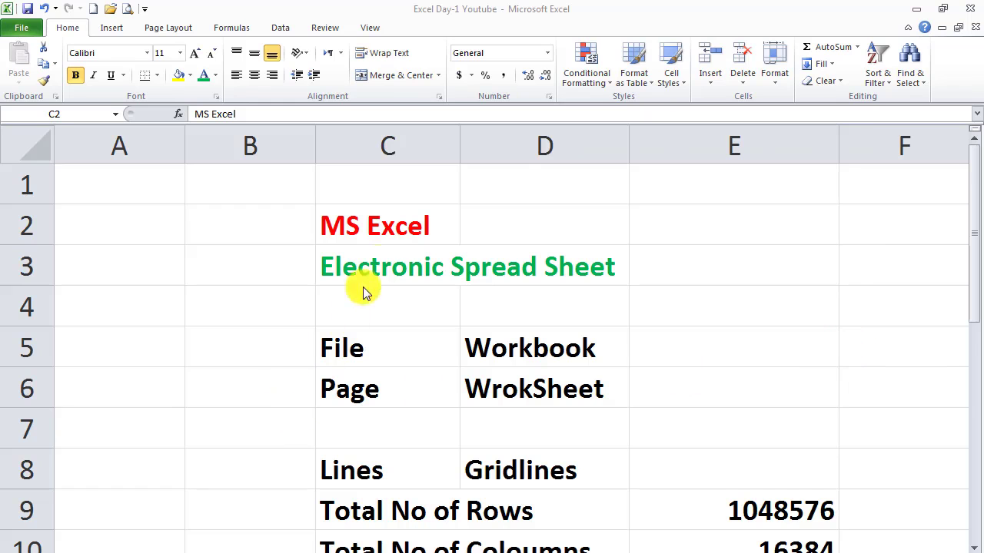
Review the MS Excel and Electronic Spread Sheet headings and the row, column and default sheet notes below them
left_click(376, 243)
left_click(373, 265)
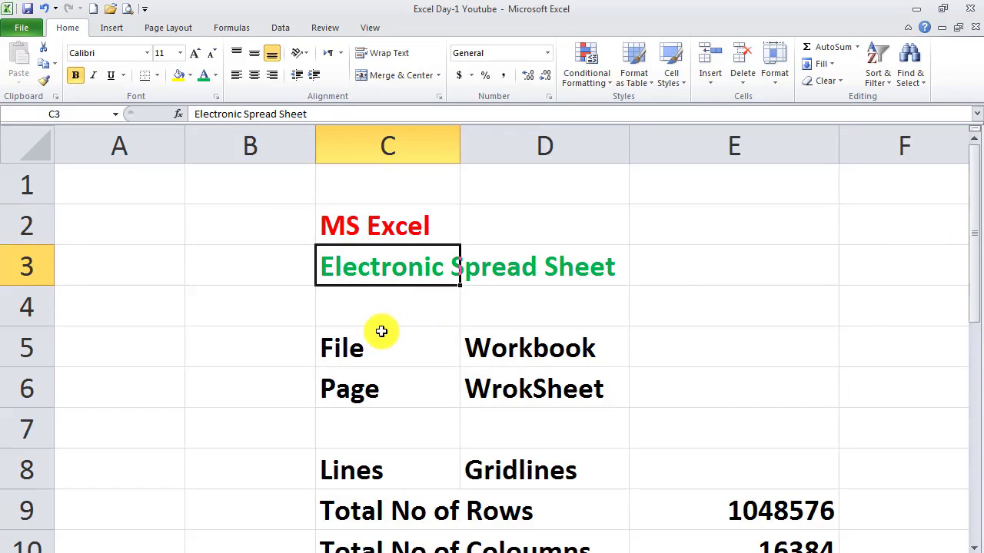
left_click(230, 275)
scroll(164, 331, "down", 4)
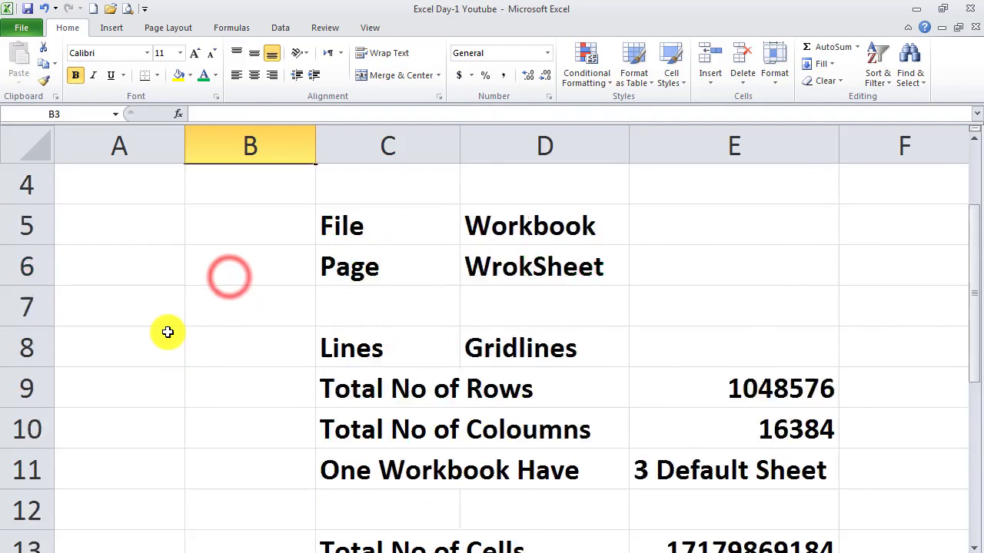
scroll(166, 332, "up", 4)
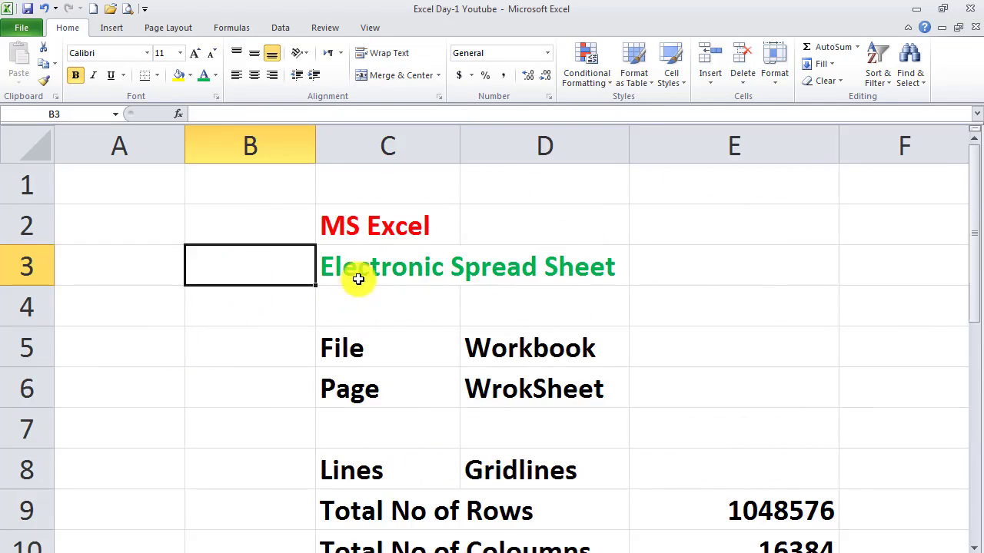
left_click(502, 260)
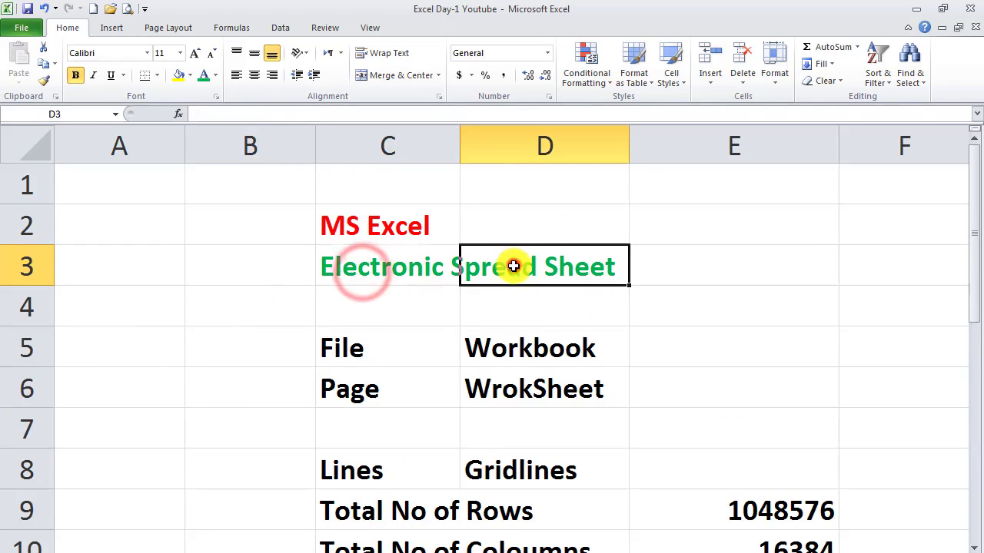
Review the File–Workbook pair in C5:D5, flip through the workbook's sheets, and examine the WrokSheet note in D6
left_click(343, 352)
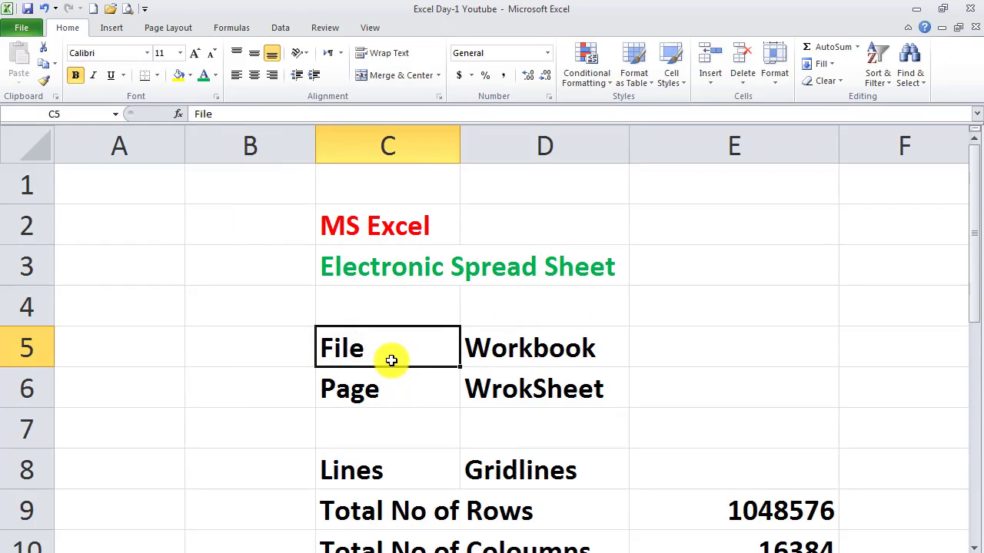
left_click(499, 345)
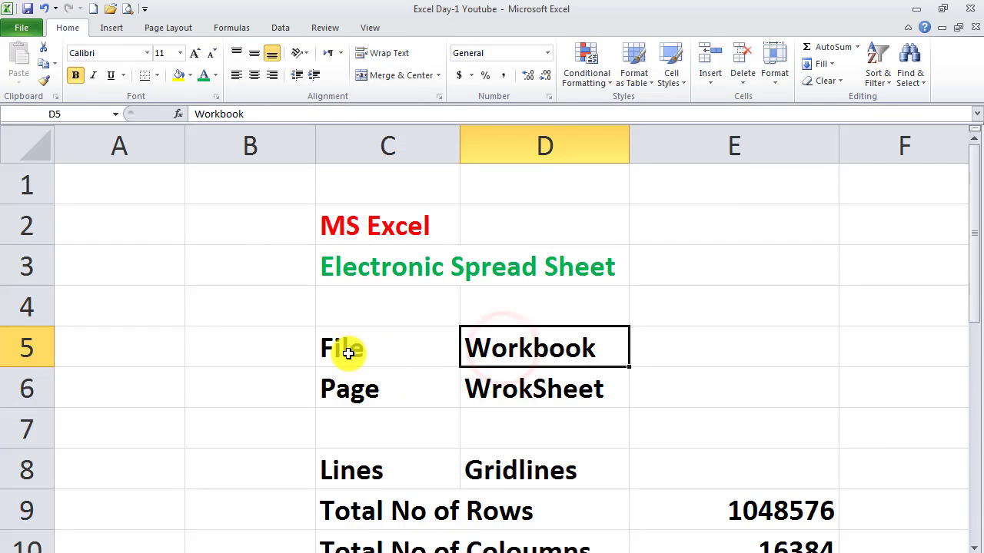
left_click_drag(348, 352, 491, 357)
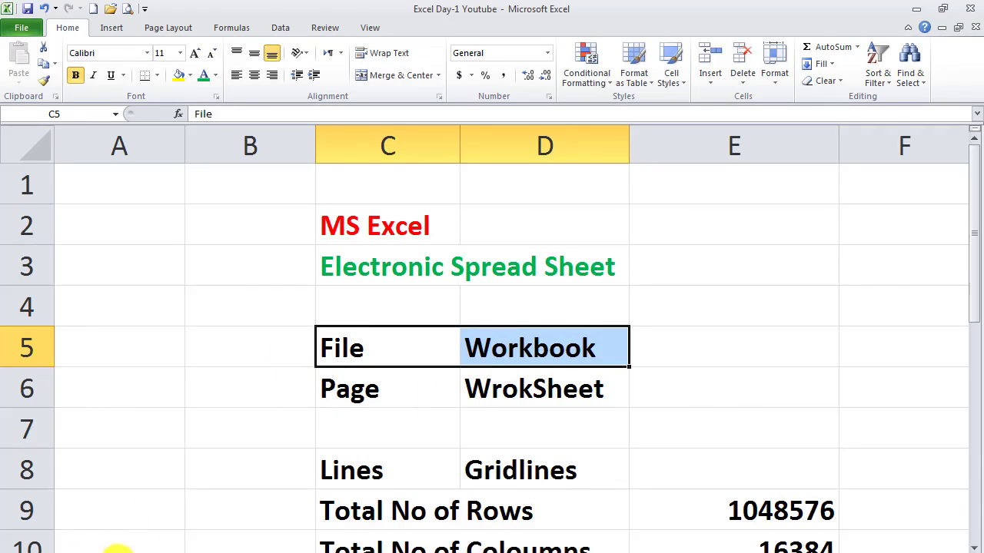
left_click(118, 552)
left_click(164, 552)
left_click(75, 552)
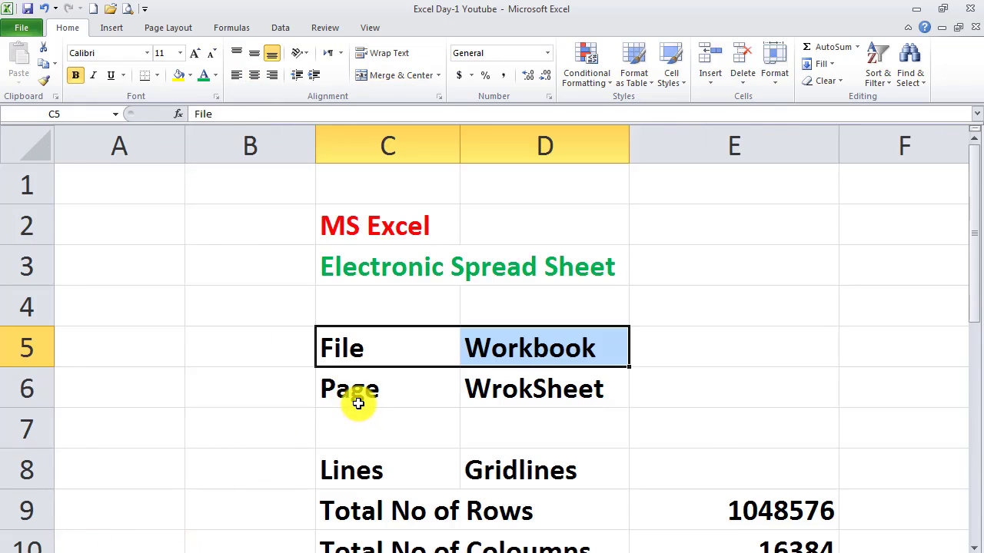
left_click(508, 397)
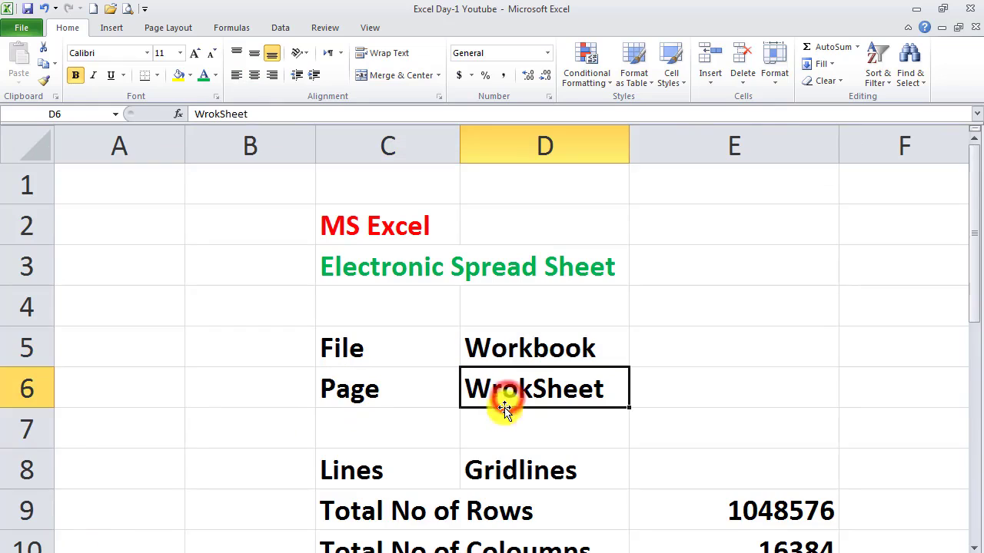
left_click(174, 338)
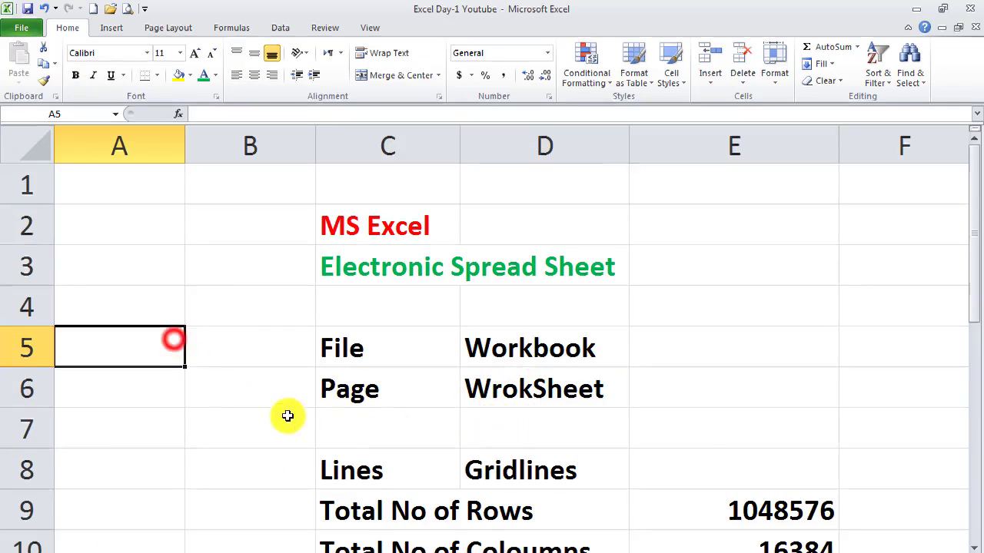
Examine the Lines and Gridlines notes and the row, column and default sheet totals in rows 8 to 11
scroll(290, 449, "down", 1)
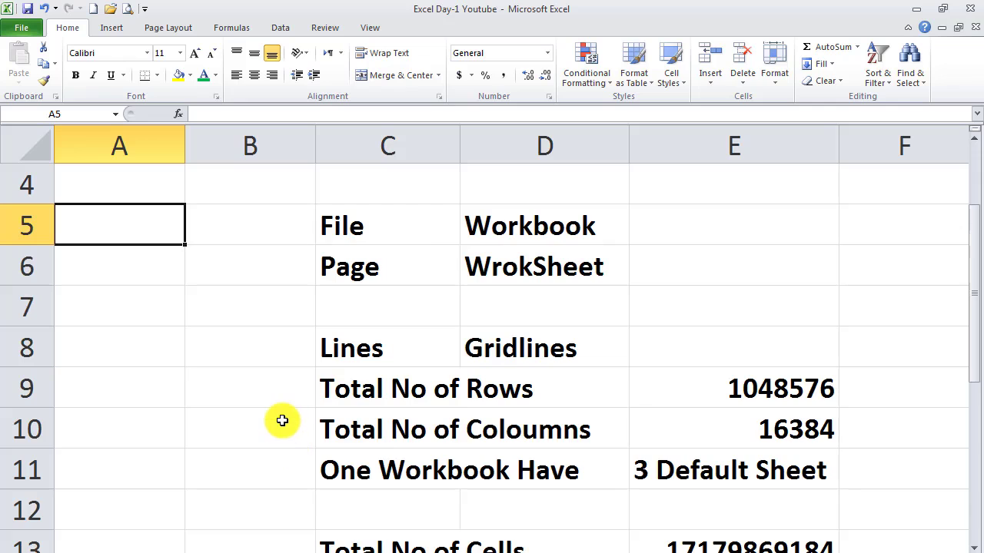
left_click(201, 361)
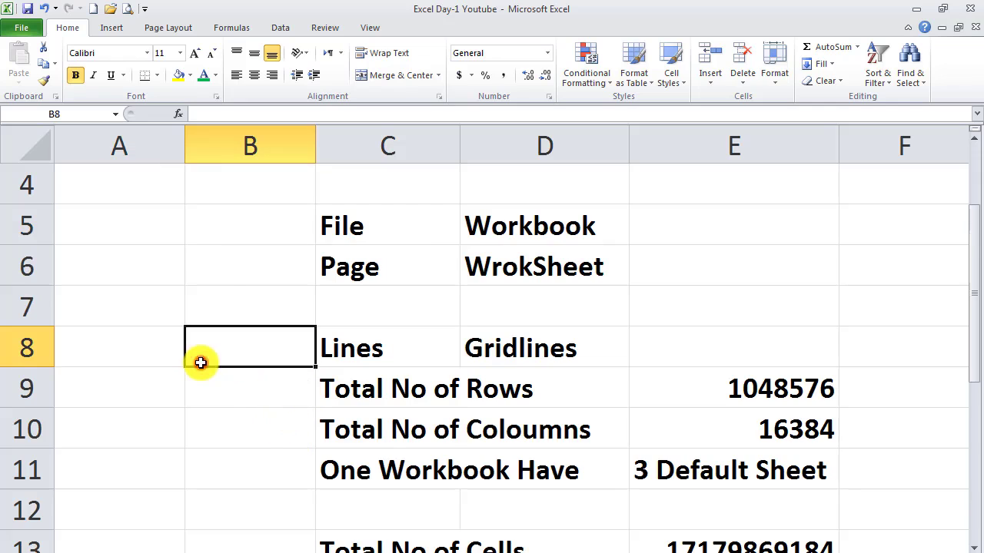
scroll(204, 411, "up", 1)
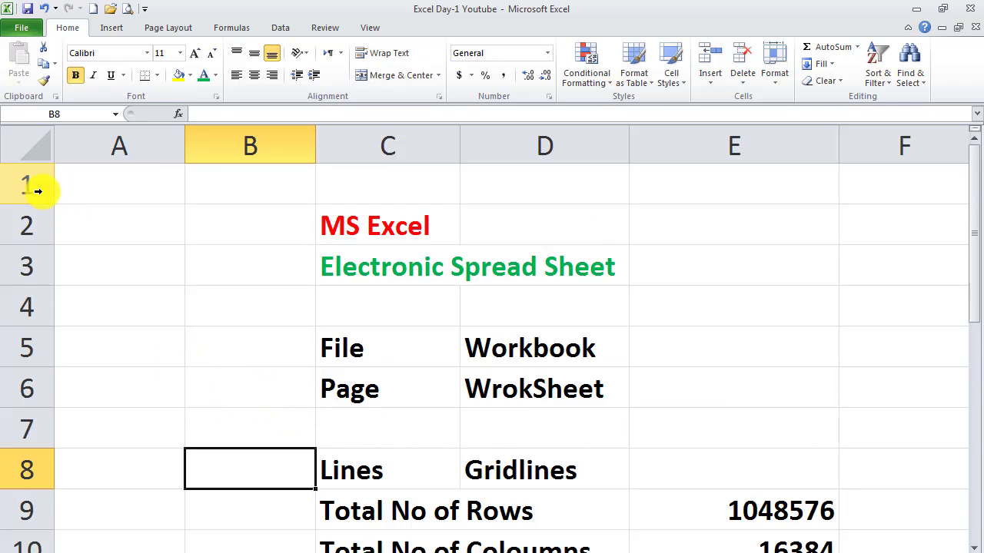
Switch among the notes sheet, the Simple Data Sheet tables and the blank third sheet, ending on the blank sheet
left_click(158, 549)
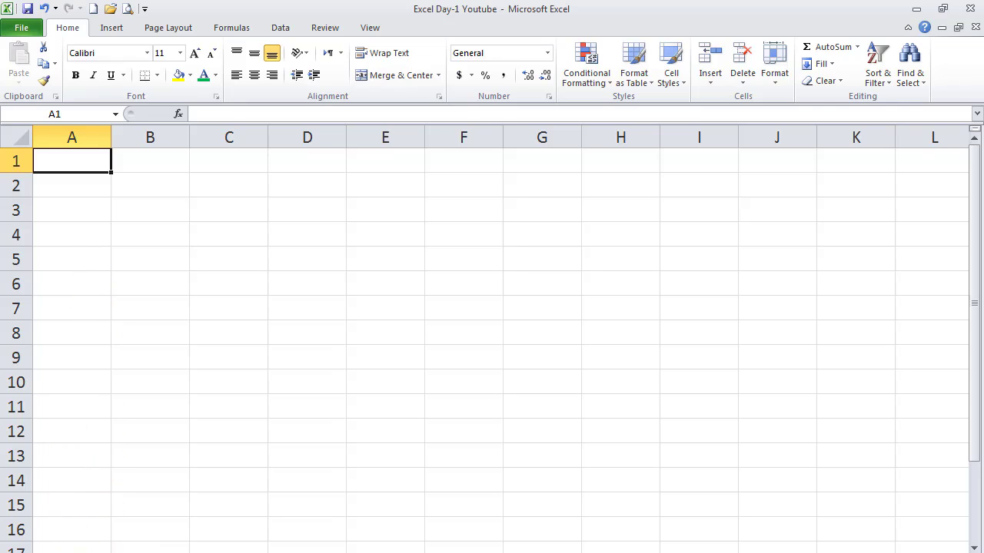
left_click(77, 552)
left_click(120, 552)
left_click(80, 552)
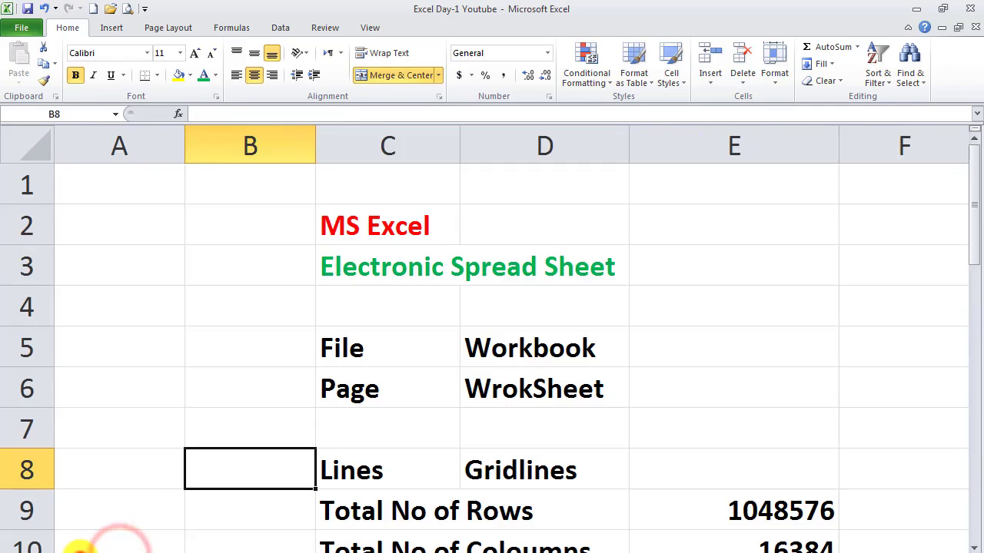
left_click(128, 550)
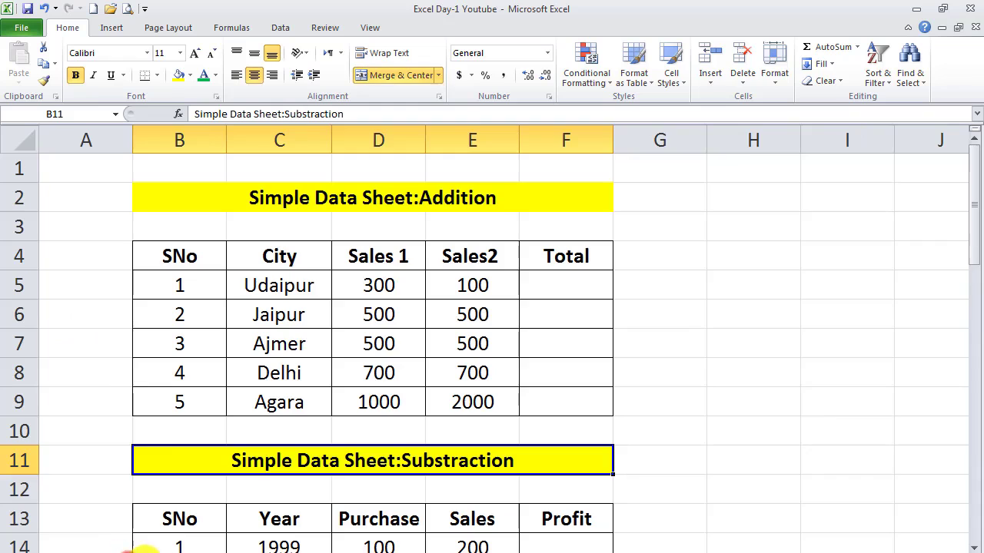
left_click(165, 552)
left_click(77, 552)
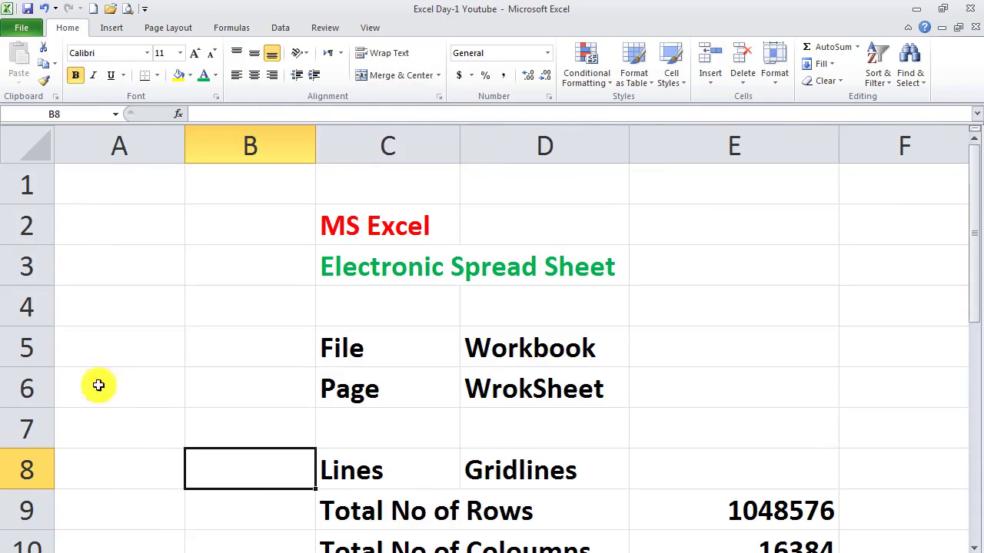
left_click(175, 550)
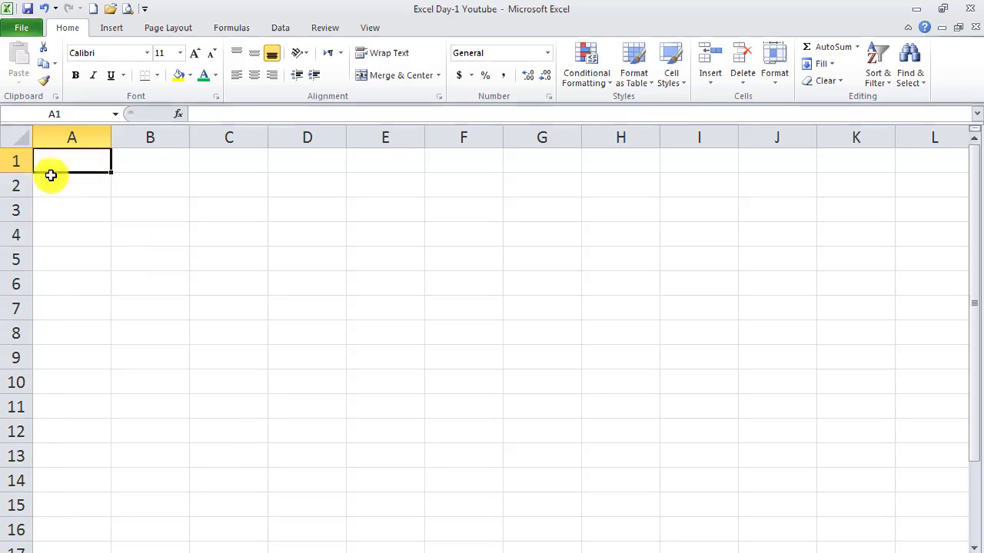
Select entire rows one at a time within rows 1 to 4 of the blank sheet to point out the rows
left_click(16, 184)
left_click(16, 163)
left_click(17, 184)
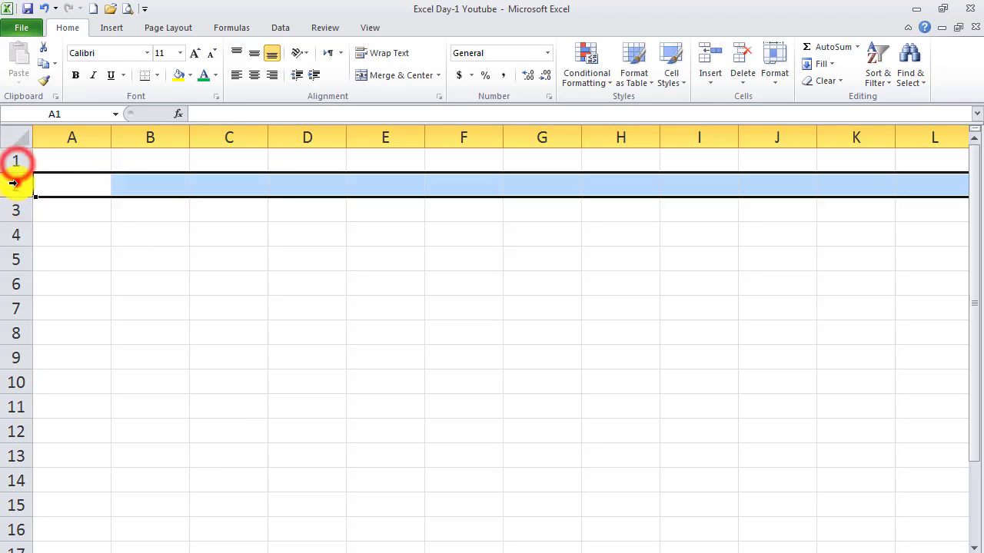
left_click(17, 207)
left_click(18, 243)
left_click(19, 160)
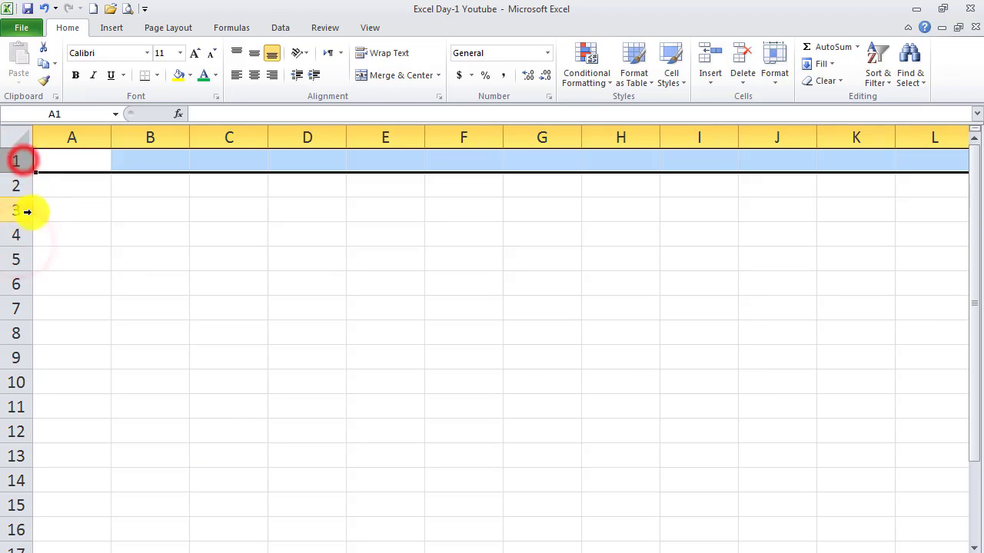
left_click(16, 184)
left_click(16, 209)
Select columns A, B, C and D one at a time to point out the columns
left_click(64, 140)
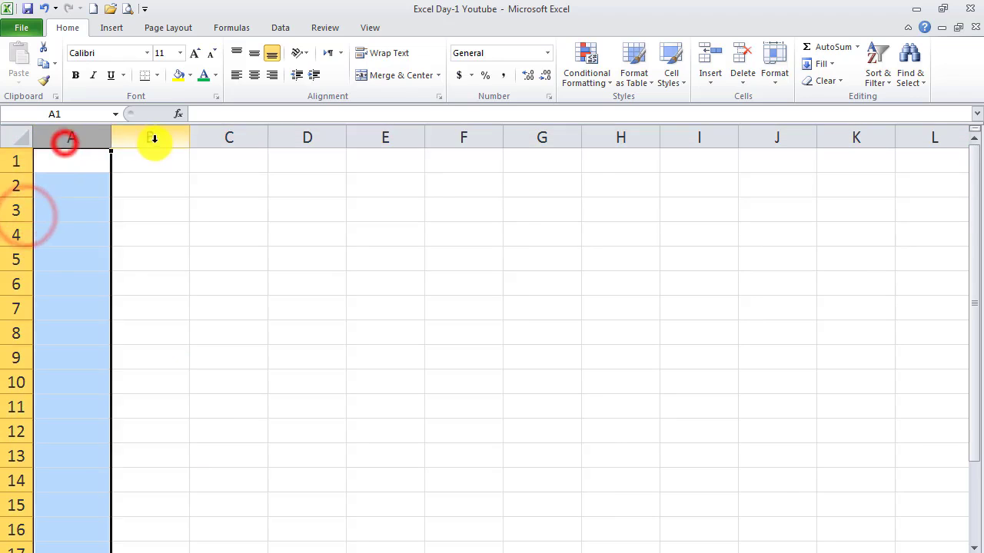
left_click(150, 139)
left_click(228, 140)
left_click(301, 138)
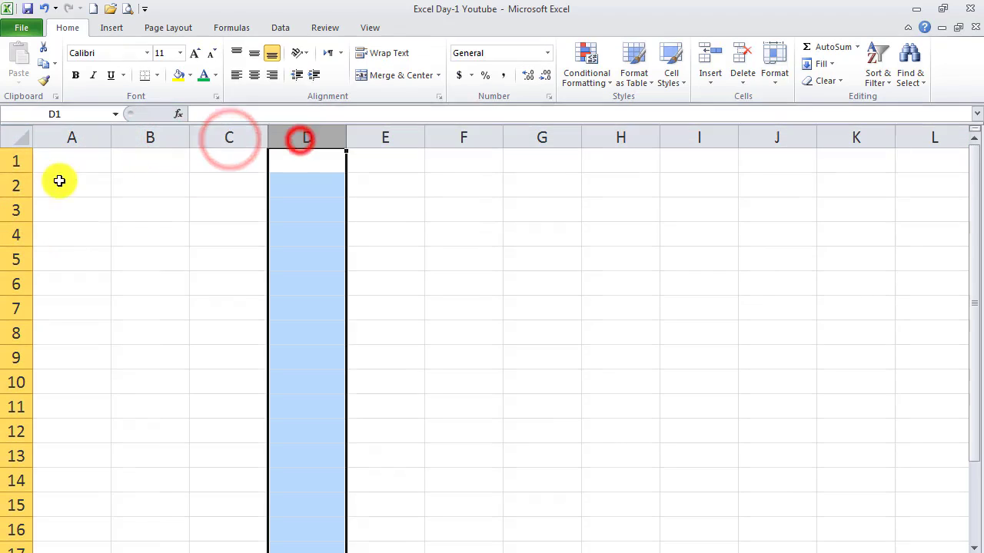
Select rows 1 and 2 in turn, and move the active cell down column A to the sheet's last row, A1048576
left_click(17, 160)
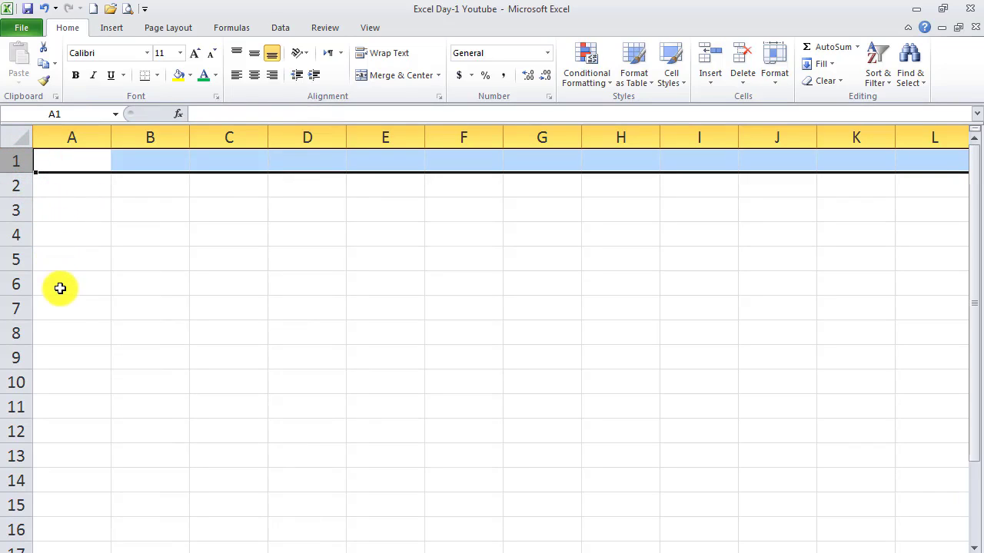
left_click(16, 187)
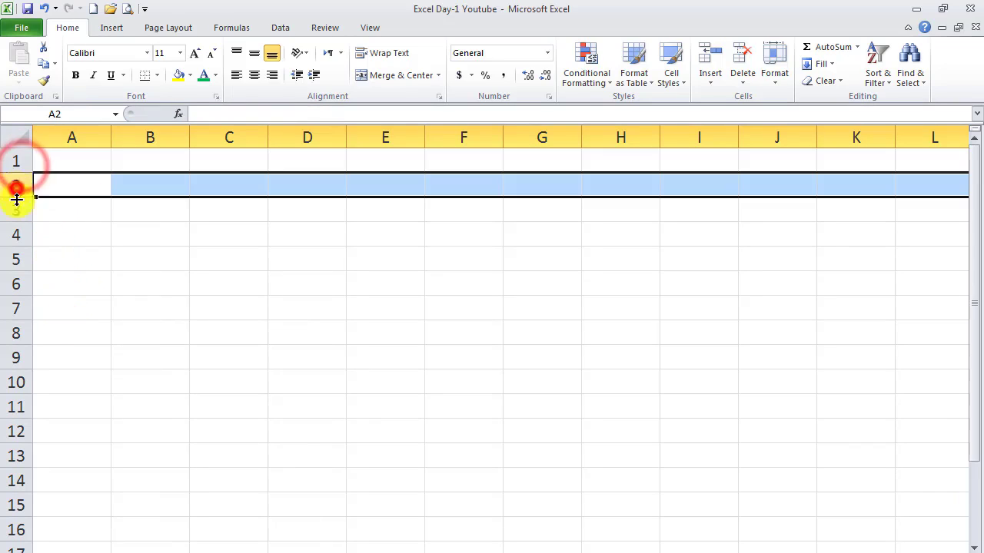
key("Down")
key("Down")
key("Down")
key("Down")
key("Down")
key("Down")
key("Down")
key("Down")
key("Down")
key("Down")
key("Down")
key("Down")
key("Down")
key("Down")
key("Down")
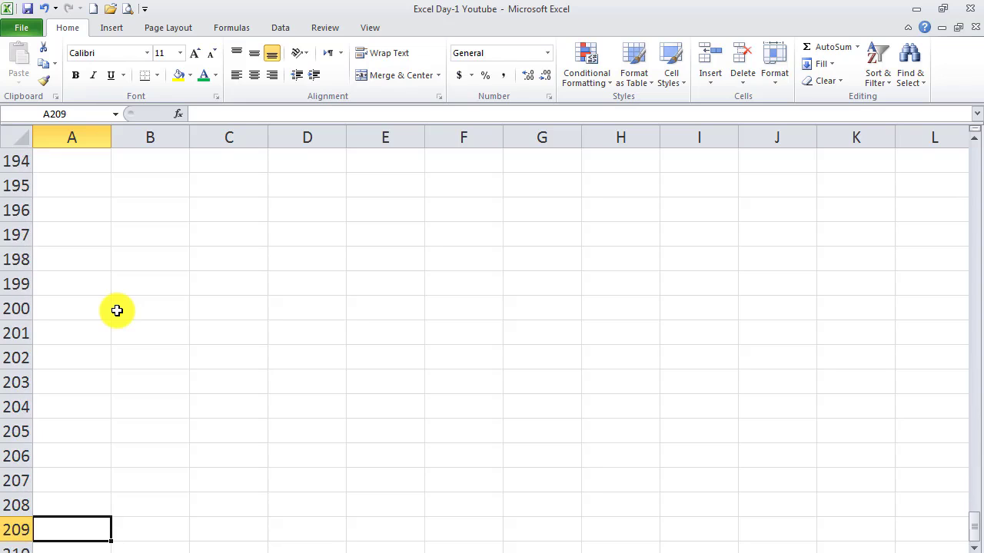
key("Down")
key("Down")
key("Down")
key("Down")
key("Down")
key("Down")
key("Down")
key("Down")
key("Down")
key("Down")
key("Down")
key("Down")
key("Down")
key("Down")
key("Down")
key("Down")
key("Down")
key("Down")
key("Down")
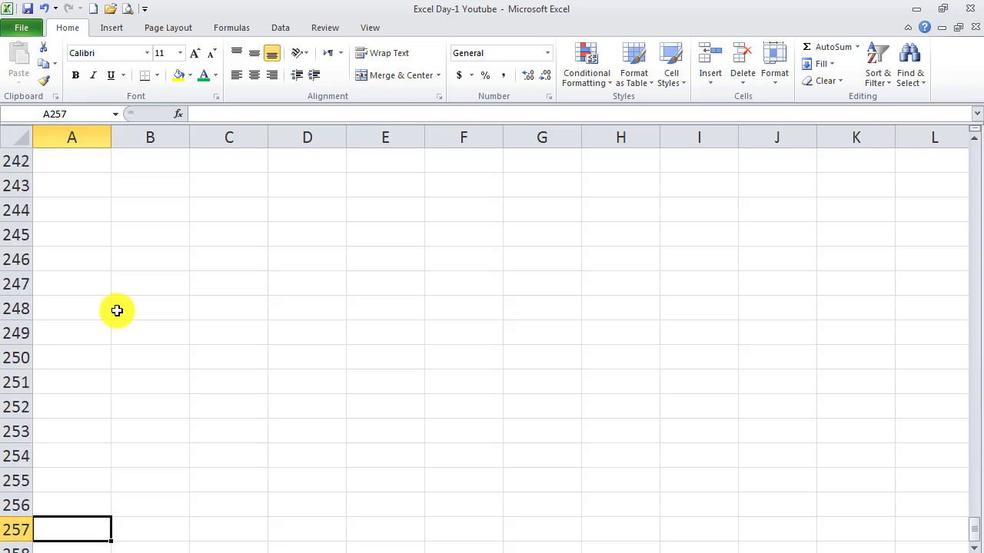
key("Down")
key("Down")
key("Down")
key("Down")
key("Down")
key("Down")
key("Down")
key("Down")
key("Down")
key("Down")
key("Down")
key("Down")
key("Down")
key("Down")
key("Down")
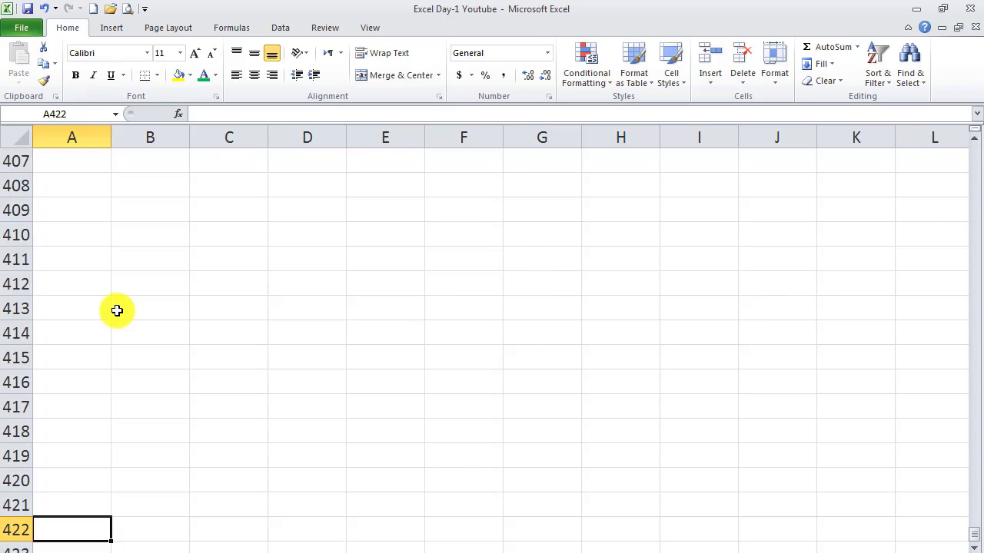
key("ctrl+Down")
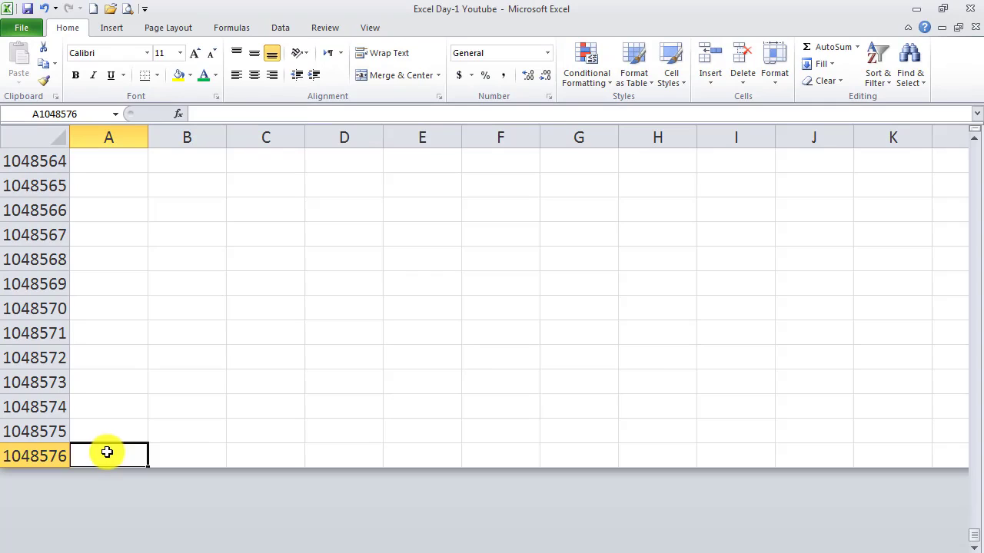
Move the active cell up column A from the last row and jump back to A1
key("Up")
key("Up")
key("Up")
key("Up")
key("Up")
key("Up")
key("Up")
key("Up")
key("Up")
key("Up")
key("Up")
key("Up")
key("Up")
key("Up")
key("Up")
key("Up")
key("Up")
key("Up")
key("Up")
key("Up")
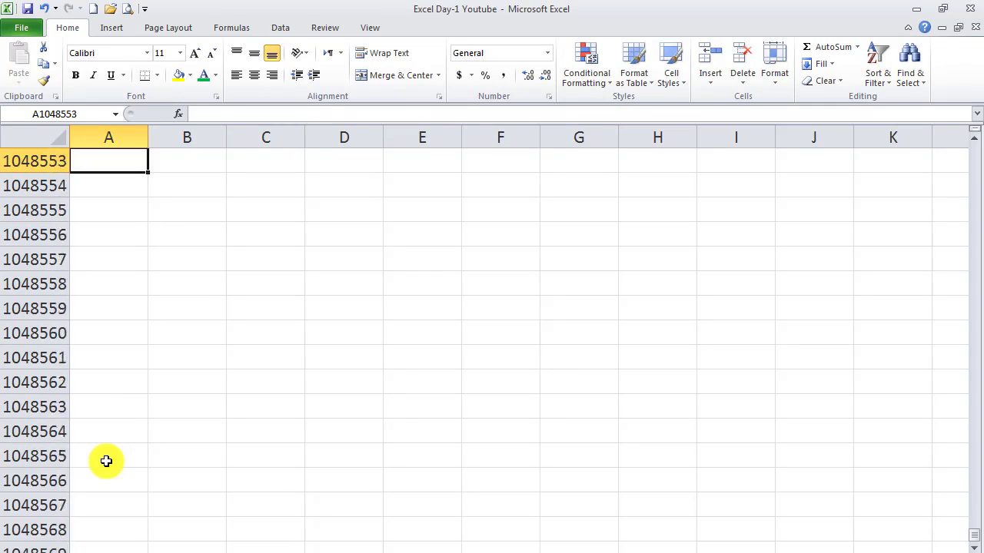
key("Up")
key("Up")
key("Up")
key("Up")
key("ctrl+Up")
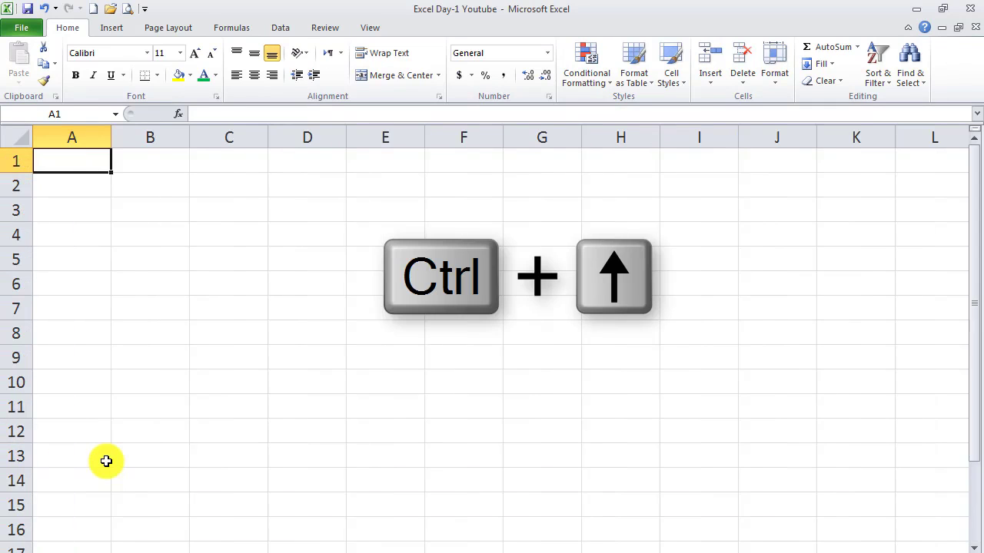
Starting from cell A1, jump to the last row of column A and return to A1
left_click(19, 159)
left_click(41, 160)
key("ctrl+Down")
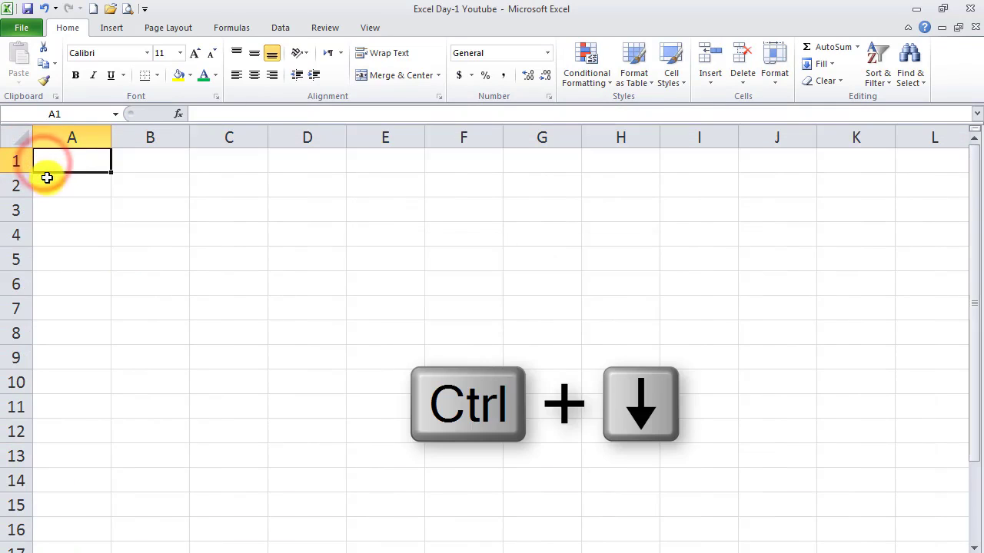
key("ctrl+Down")
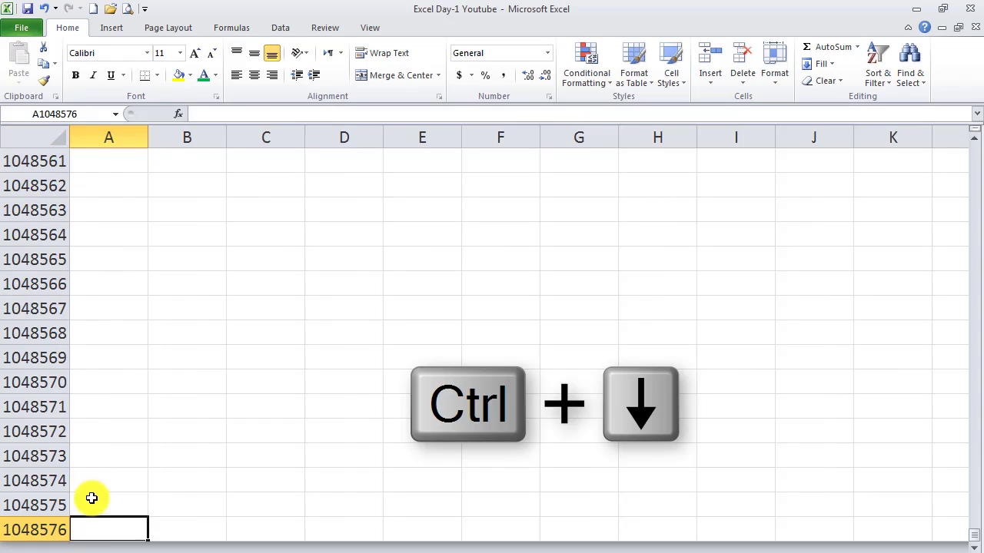
key("ctrl+Up")
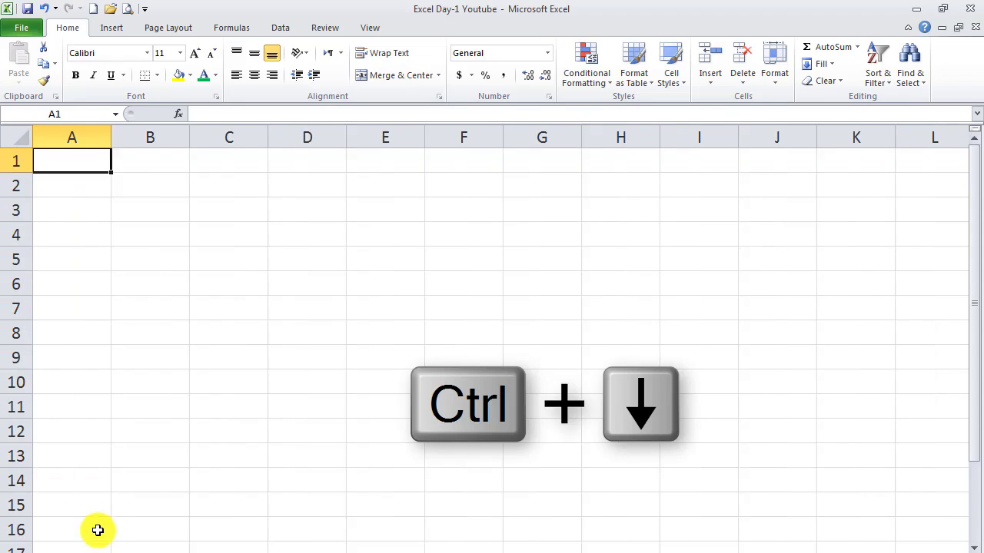
Select columns A and B alternately to point out the column letters, ending with column B selected
left_click(87, 141)
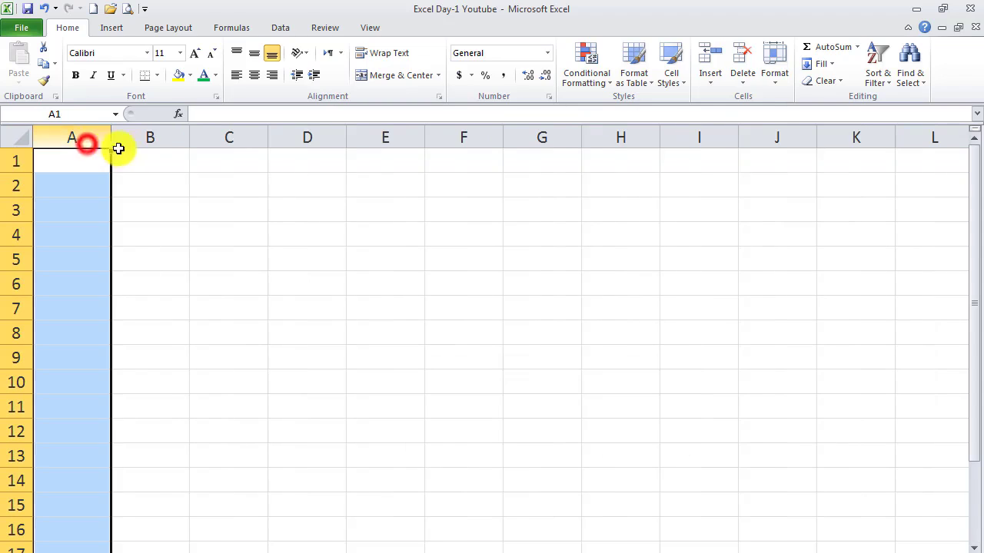
left_click(149, 136)
left_click(85, 140)
left_click(166, 138)
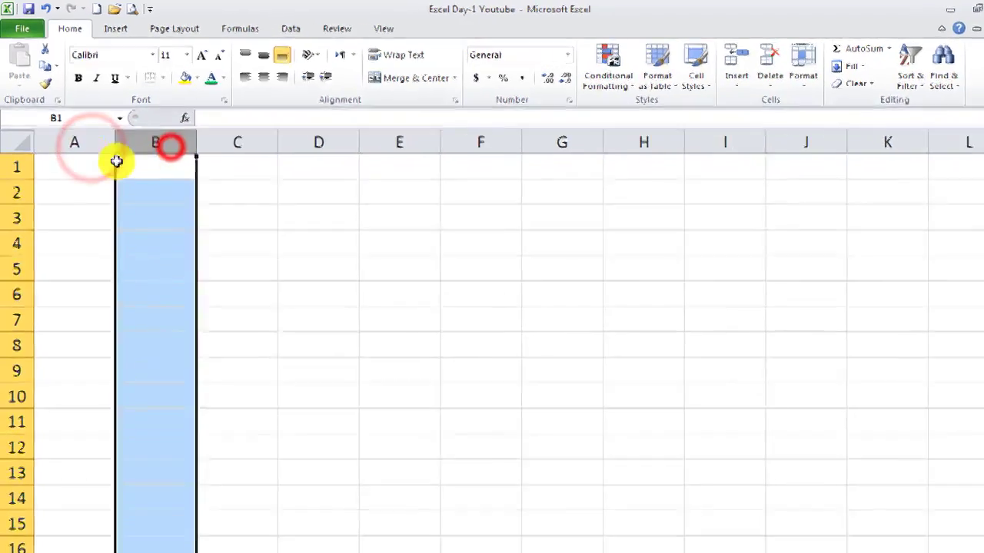
left_click(71, 137)
left_click(160, 139)
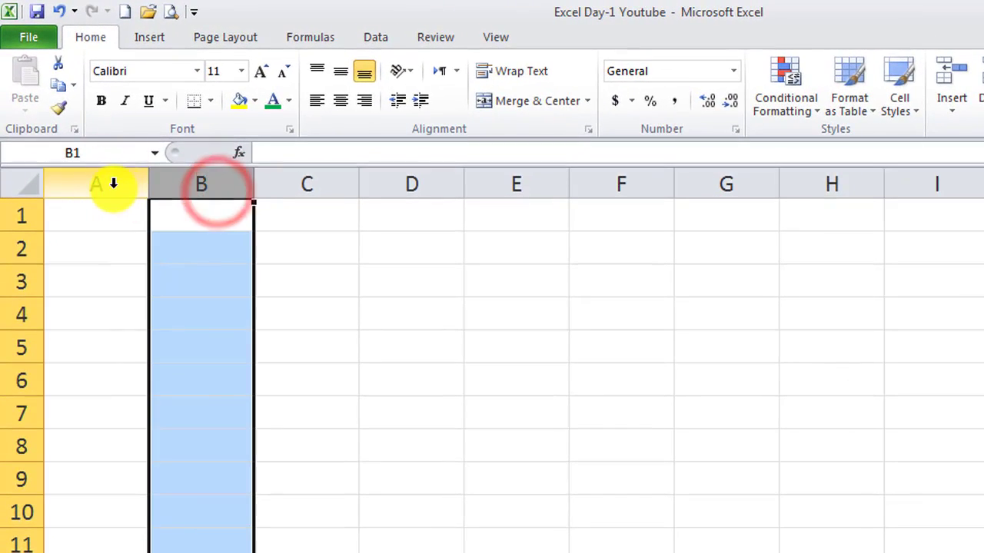
left_click(112, 185)
left_click(221, 189)
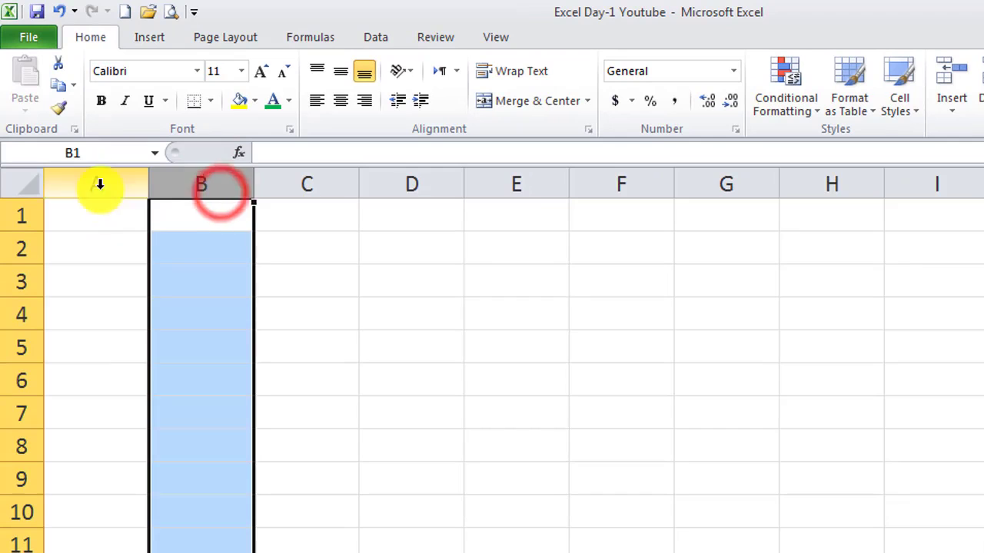
left_click(97, 187)
left_click(216, 187)
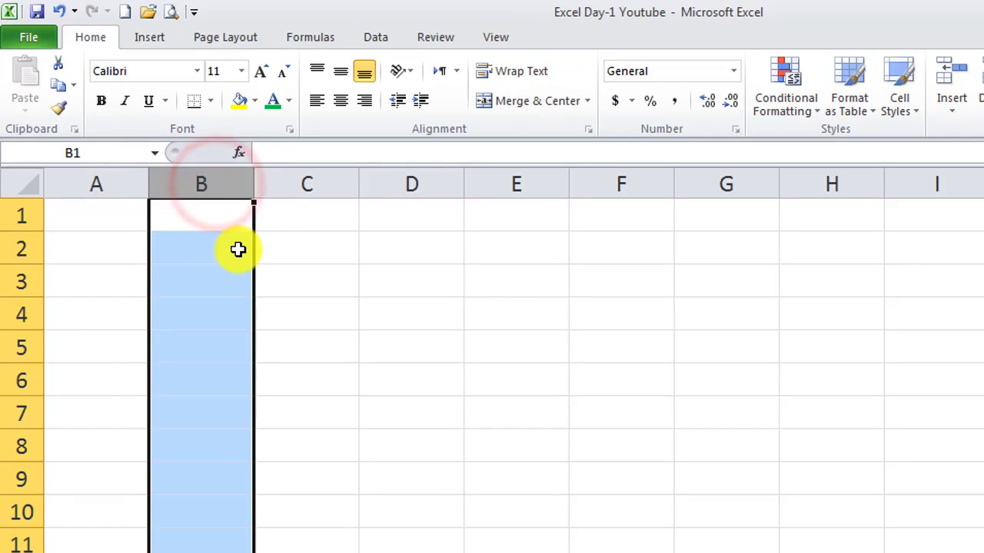
Move the active cell along row 1 past column Z to AE1, and select columns Z and AA in turn
key("Right")
key("Right")
key("Right")
key("Right")
key("Right")
key("Right")
key("Right")
key("Right")
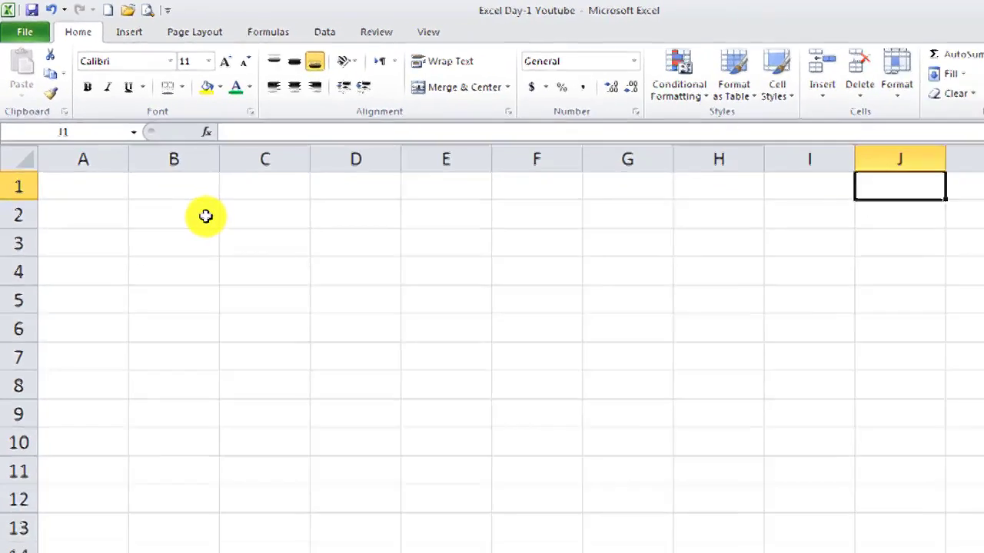
key("Right")
key("Right")
key("Right")
key("Right")
key("Right")
key("Right")
key("Right")
key("Right")
key("Right")
key("Right")
key("Right")
key("Right")
key("Right")
key("Right")
key("Right")
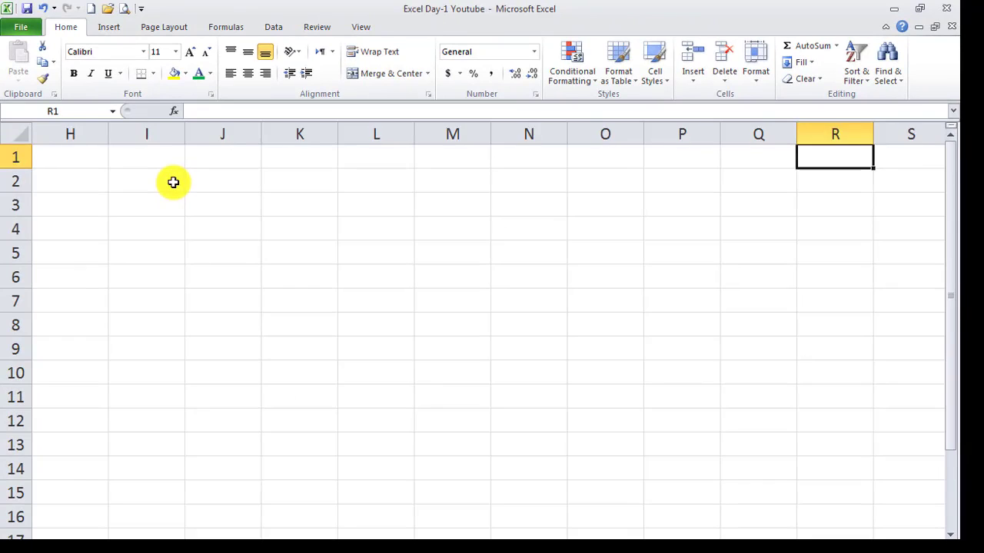
key("Right")
key("Right")
key("Right")
key("Right")
key("Right")
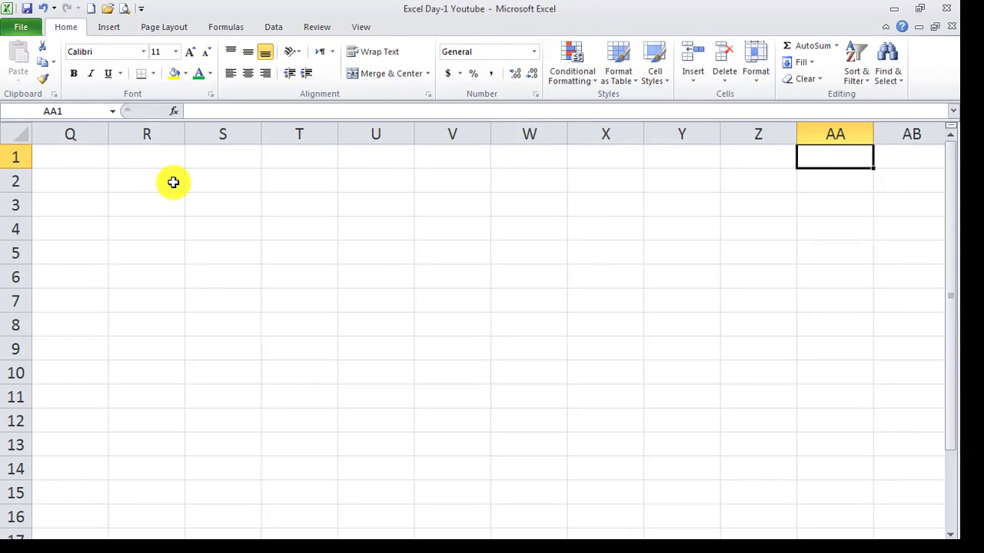
key("Right")
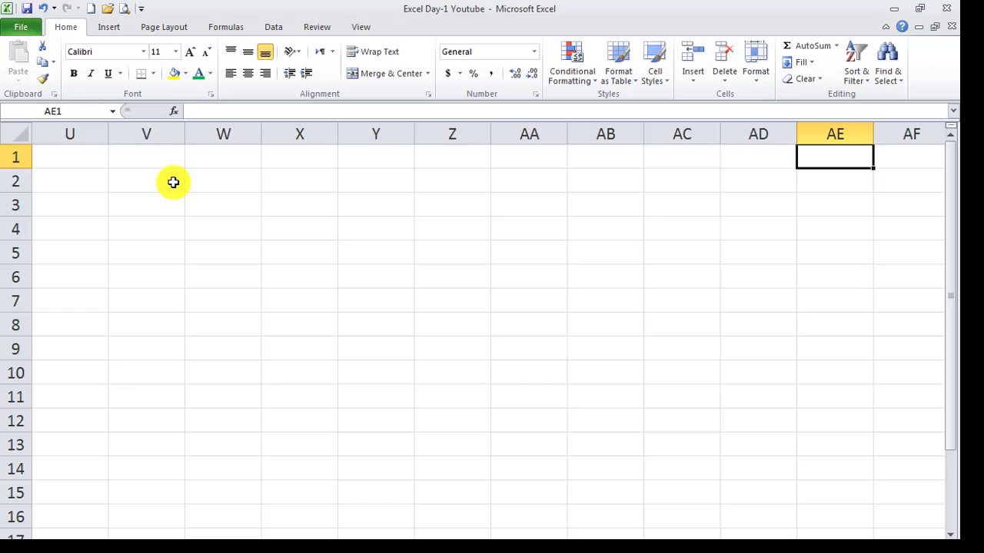
left_click(456, 136)
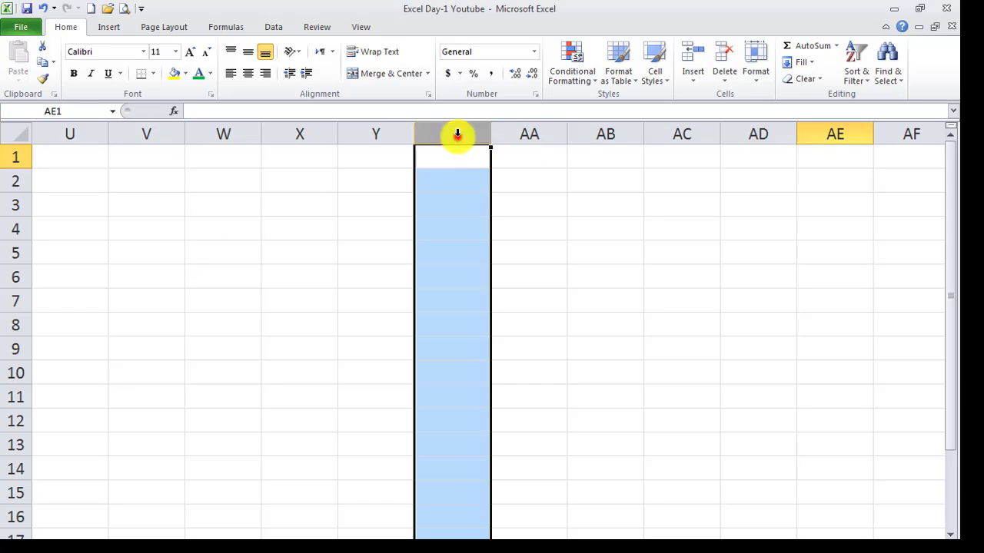
left_click(525, 137)
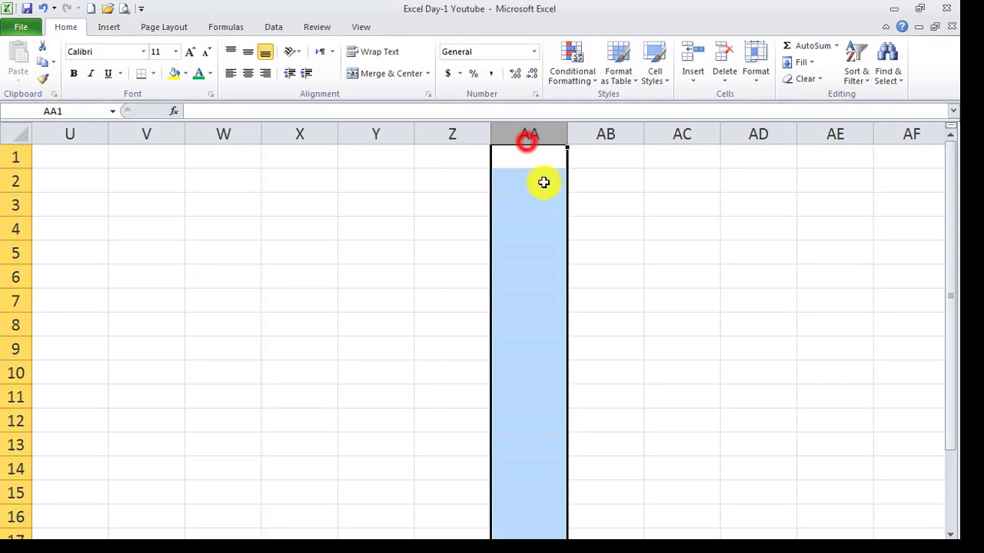
Move the active cell along row 1 from column AA to BD1, and select columns BA and BB in turn
key("Right")
key("Right")
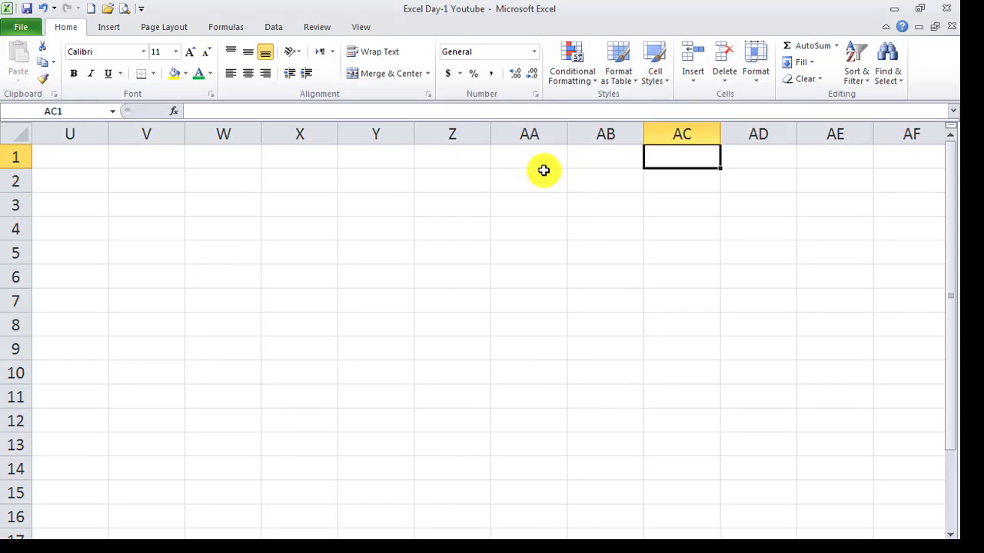
key("Right")
key("Right")
key("Right")
key("Right")
key("Right")
key("Right")
key("Right")
key("Right")
key("Right")
key("Right")
key("Right")
key("Right")
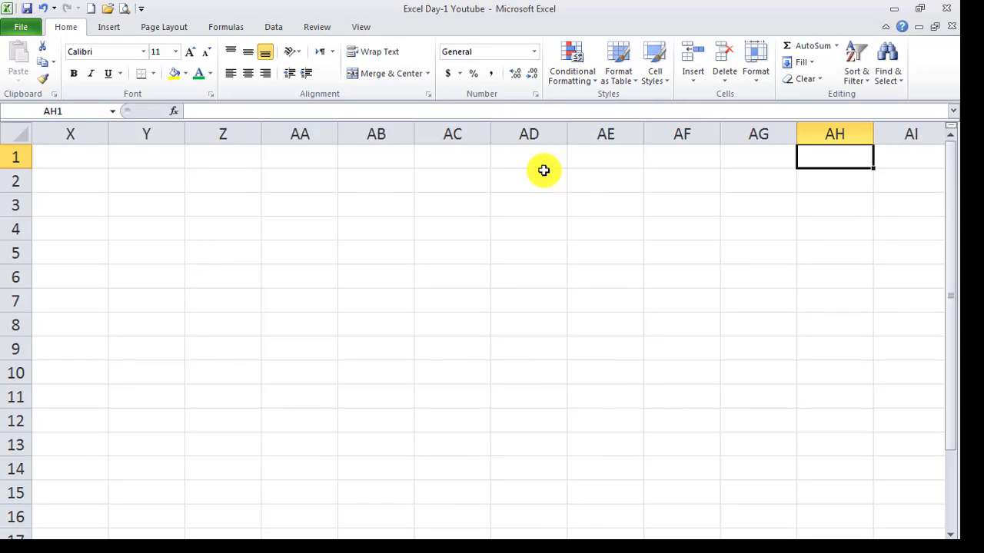
key("Right")
key("Right")
key("Right")
key("Right")
key("Right")
key("Right")
key("Right")
key("Right")
key("Right")
key("Right")
key("Right")
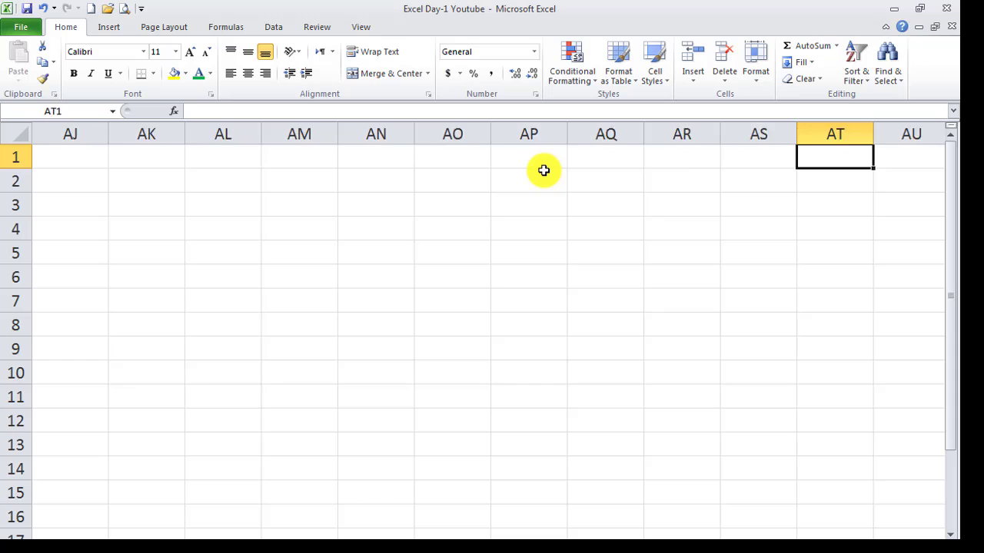
key("Right")
key("Right")
key("Right")
key("Right")
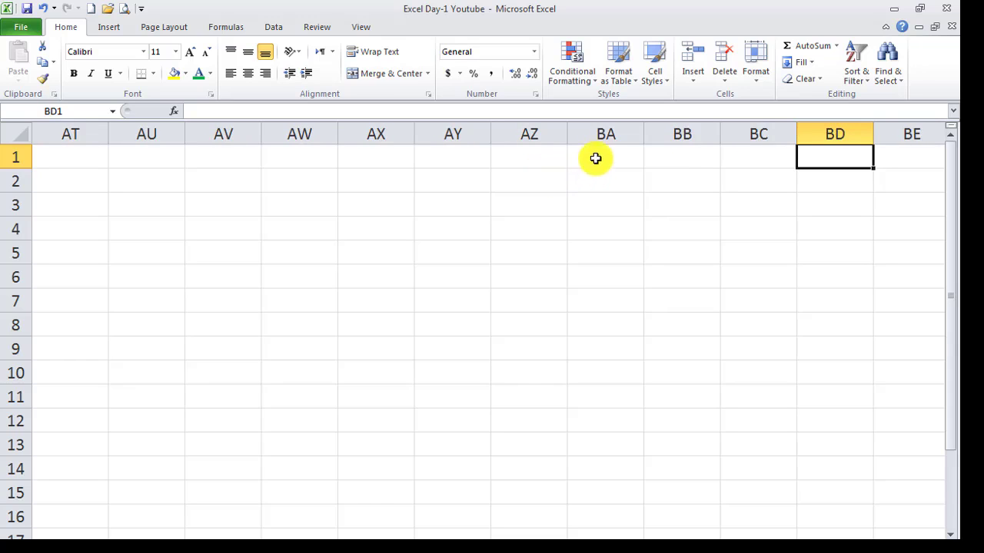
left_click(606, 135)
left_click(684, 134)
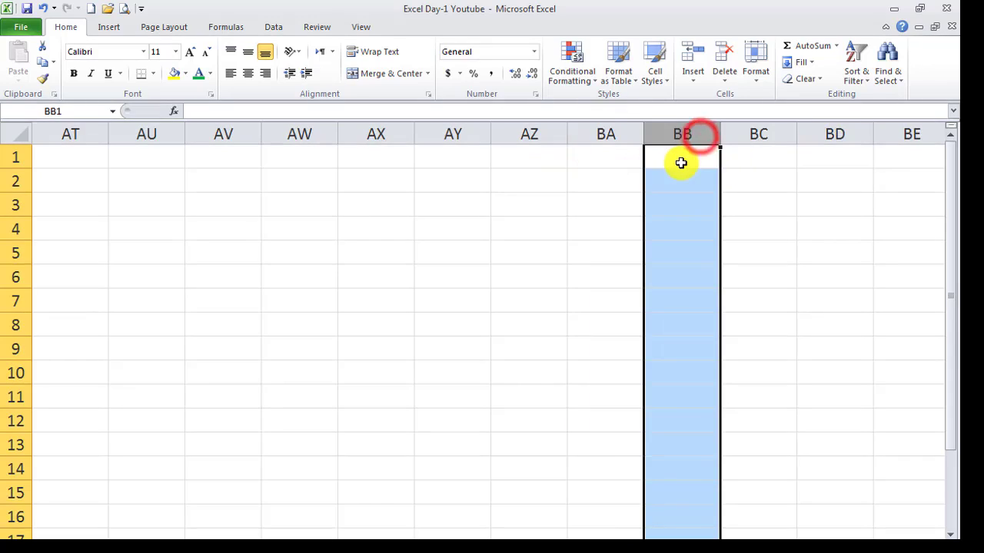
Move to cell BC1, jump to the last row of column BC and return to row 1
key("Right")
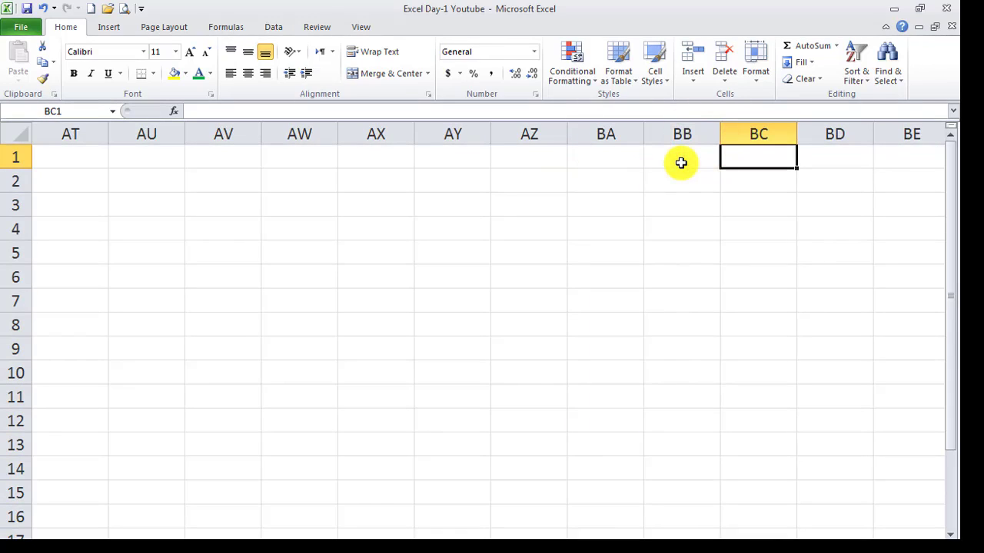
key("ctrl+Down")
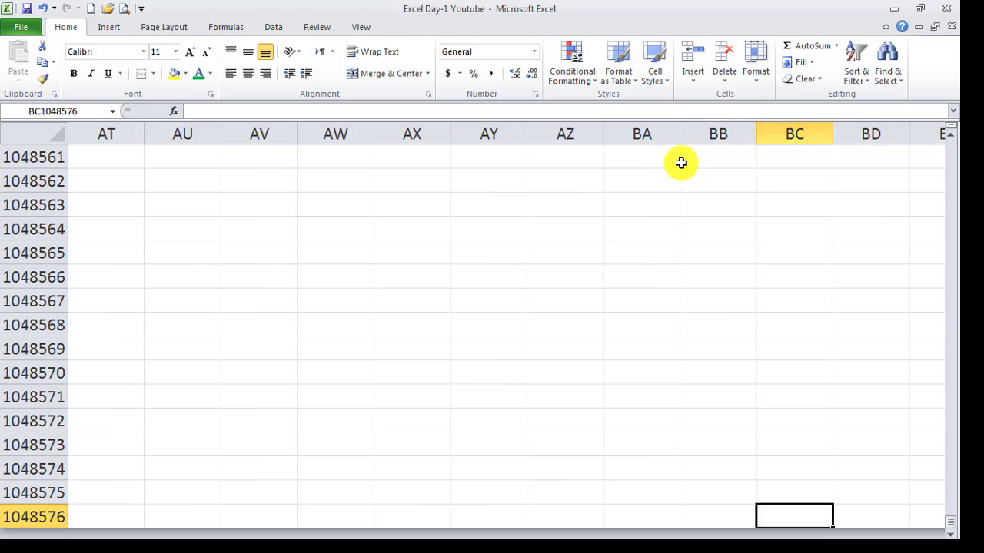
key("ctrl+Up")
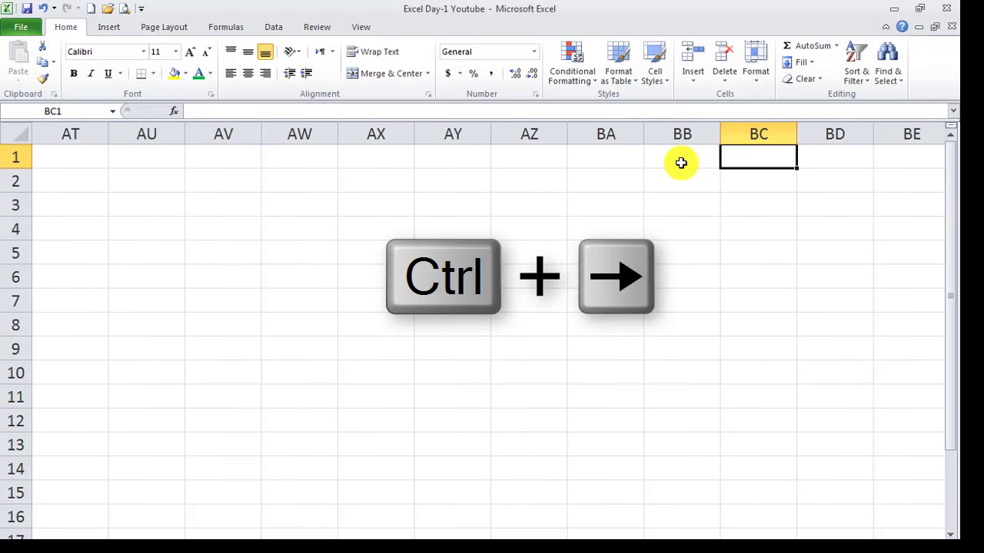
Jump along row 1 to the sheet's last column, select column XFD, and jump from XFD1 back to A1
key("ctrl+Right")
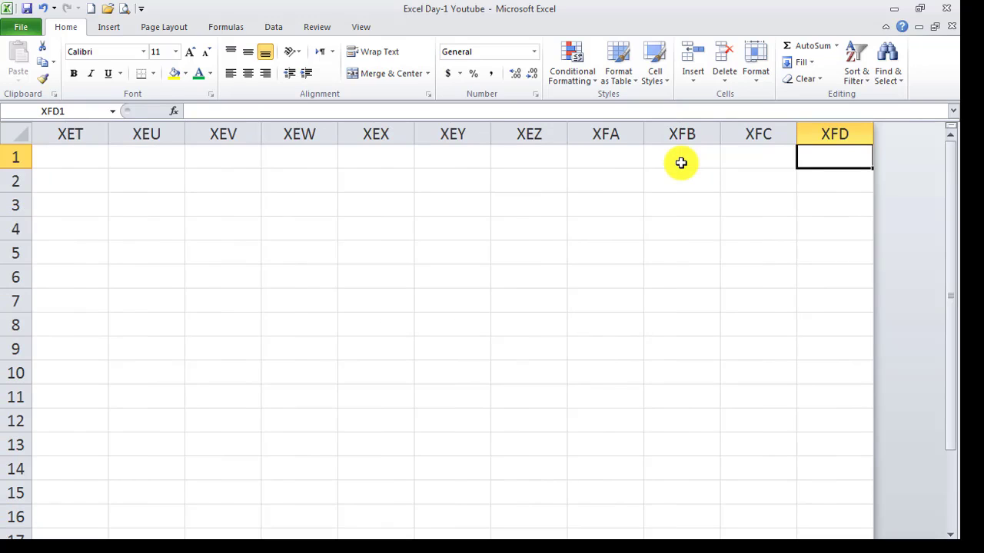
left_click(837, 136)
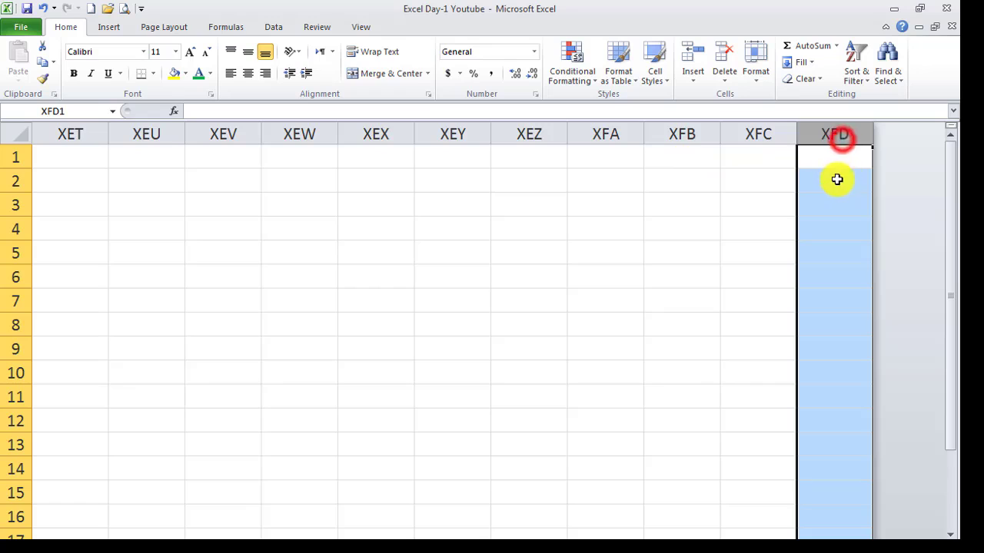
left_click(835, 157)
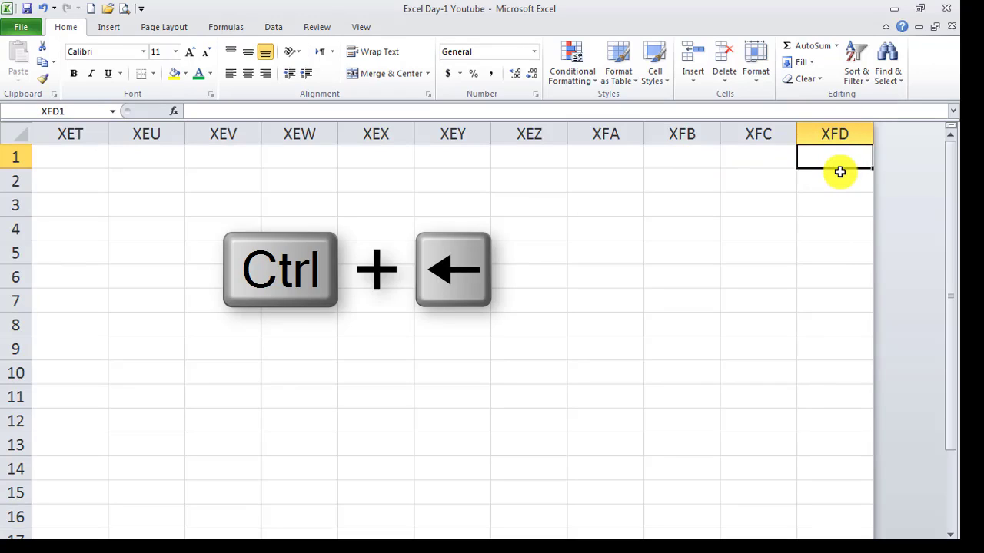
key("ctrl+Left")
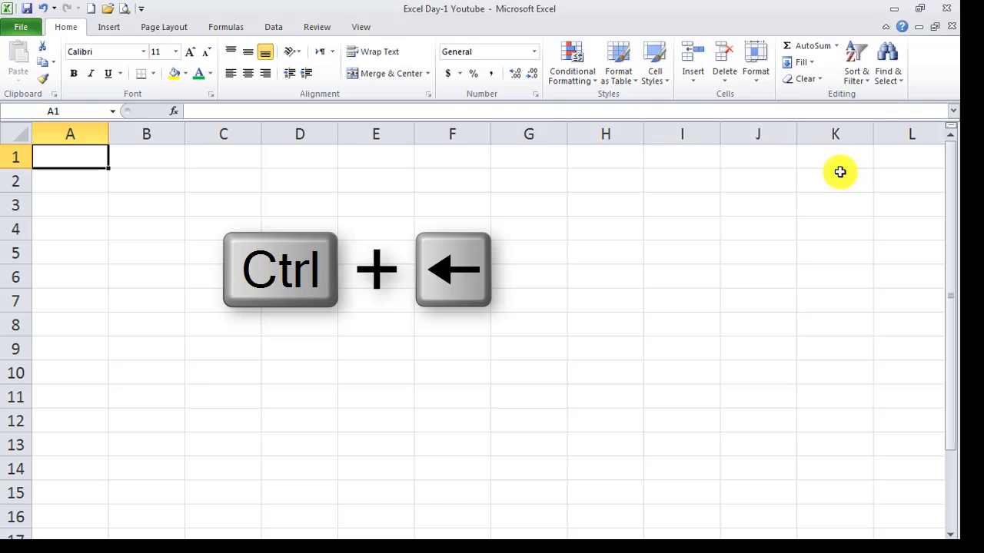
Select column A and cell A1, and select rows 1, 2 and 3 one after another
left_click(68, 135)
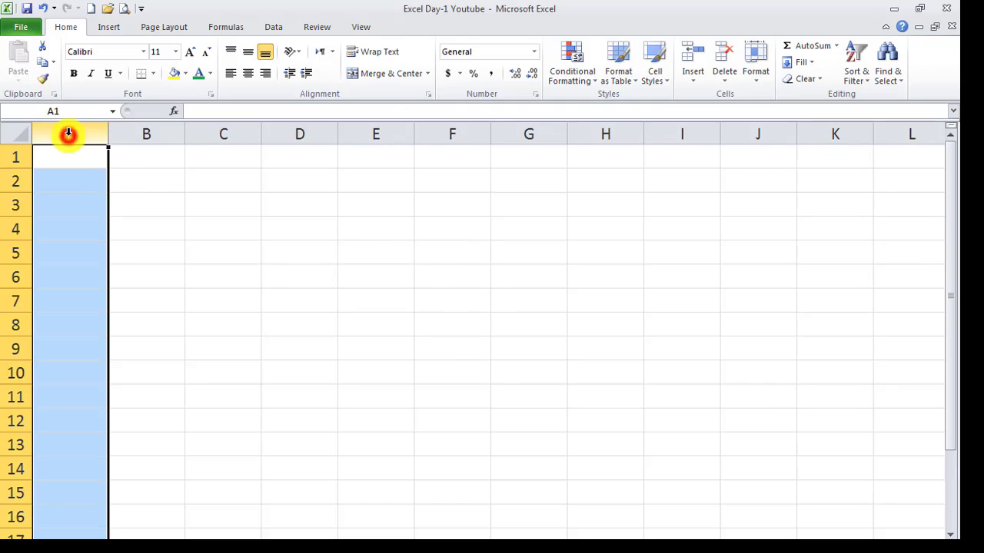
left_click(61, 156)
left_click(16, 158)
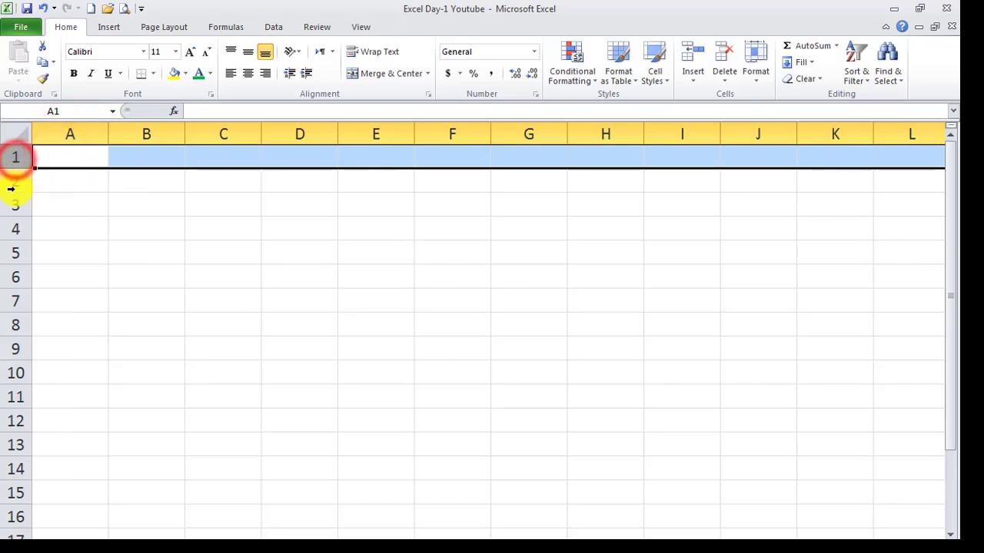
left_click(14, 185)
left_click(16, 204)
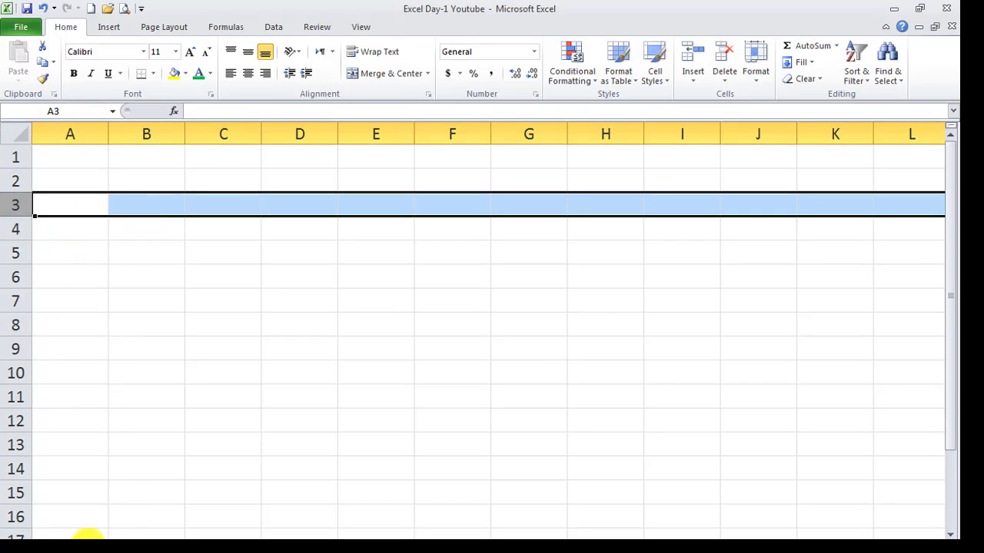
Return to the notes sheet, bring the row and column totals into view, and select column A and cell C6
left_click(80, 548)
scroll(450, 443, "down", 2)
scroll(535, 360, "up", 1)
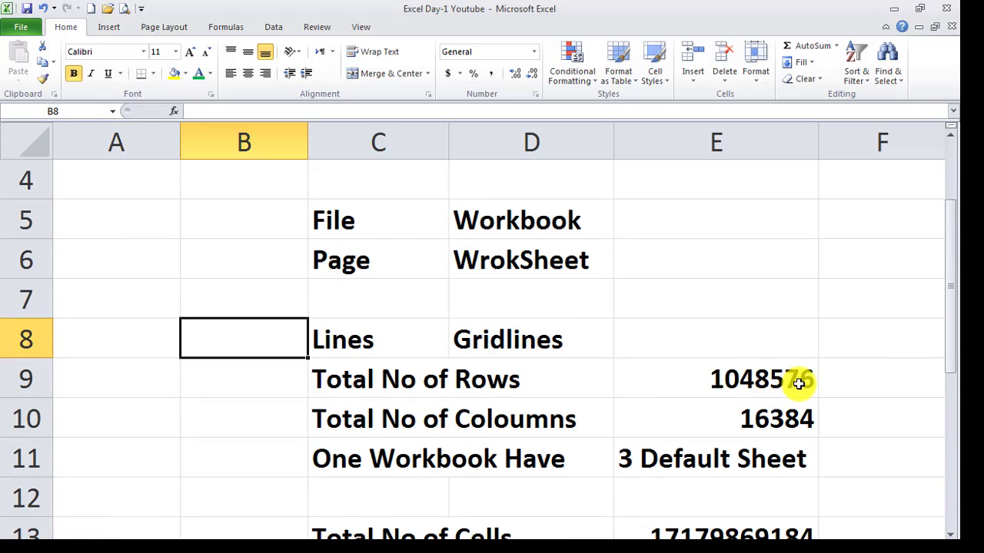
left_click(146, 143)
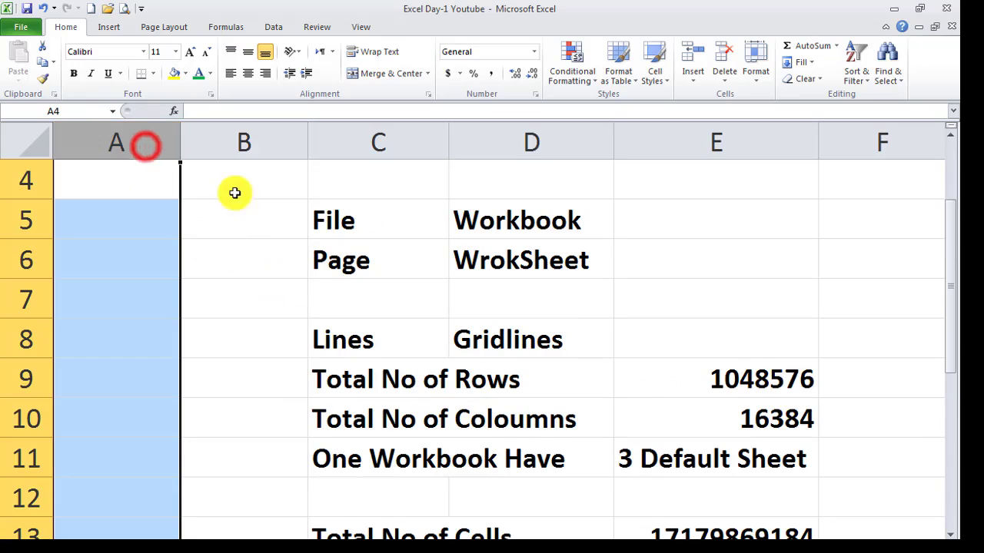
left_click(145, 143)
left_click(320, 250)
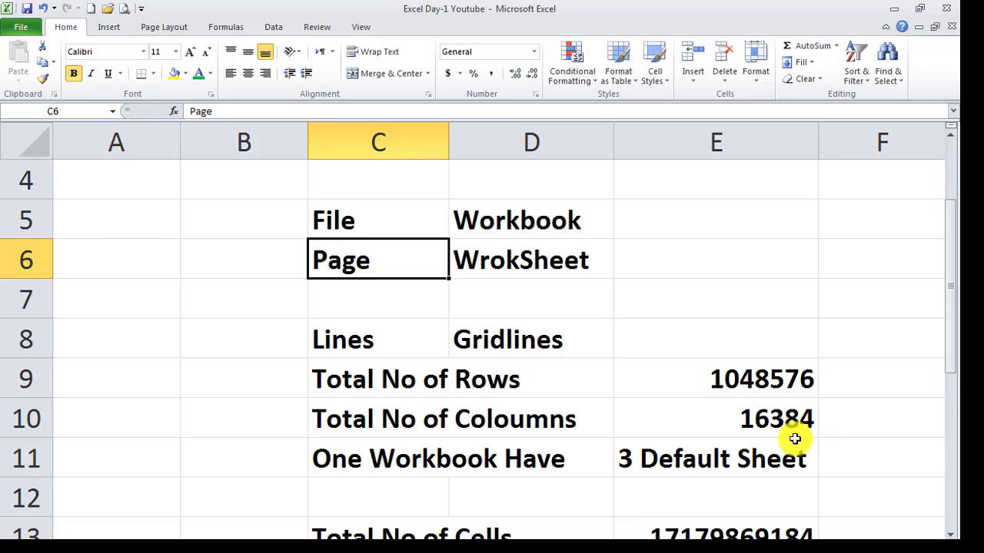
Select cell A6, select the entire notes worksheet, and return to cell A1
left_click(147, 262)
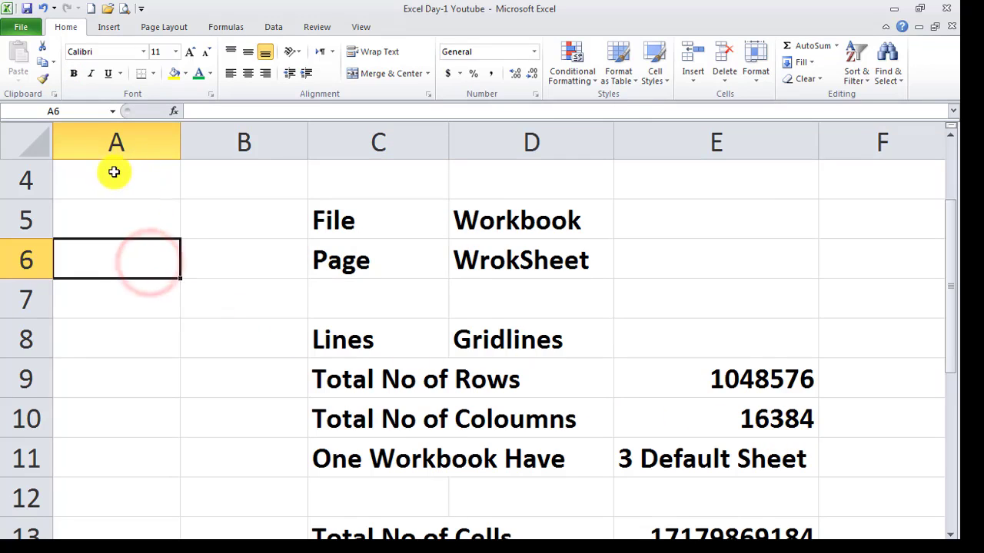
scroll(123, 212, "up", 1)
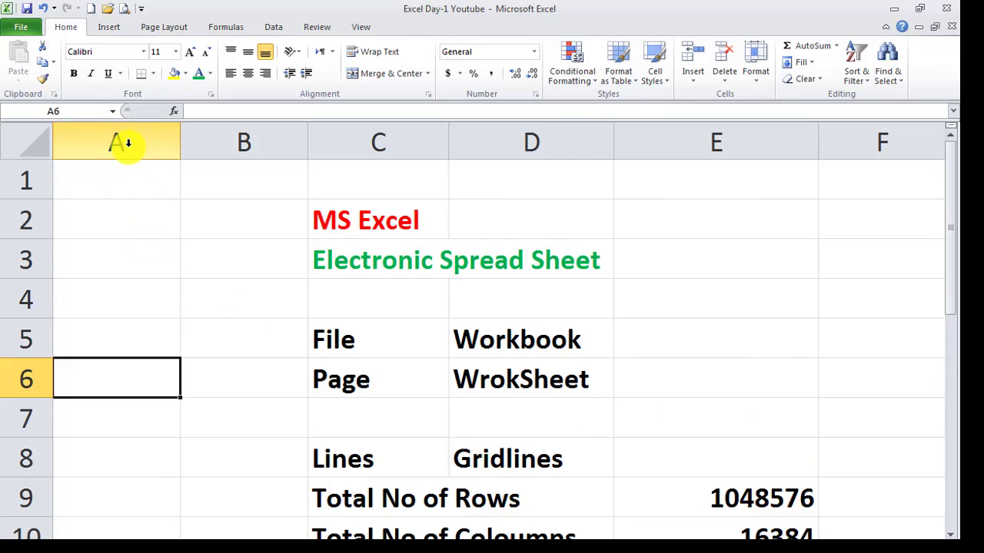
left_click(35, 147)
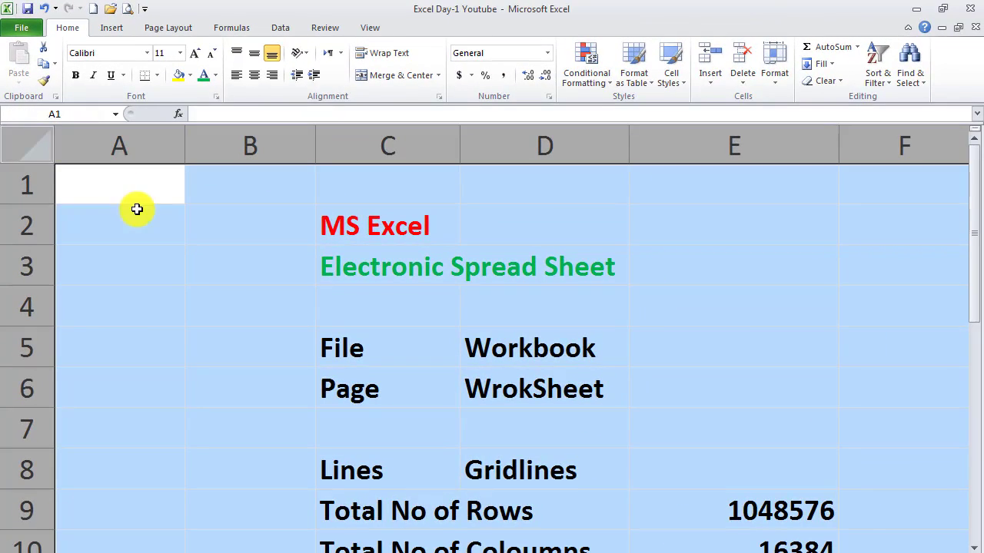
left_click(129, 188)
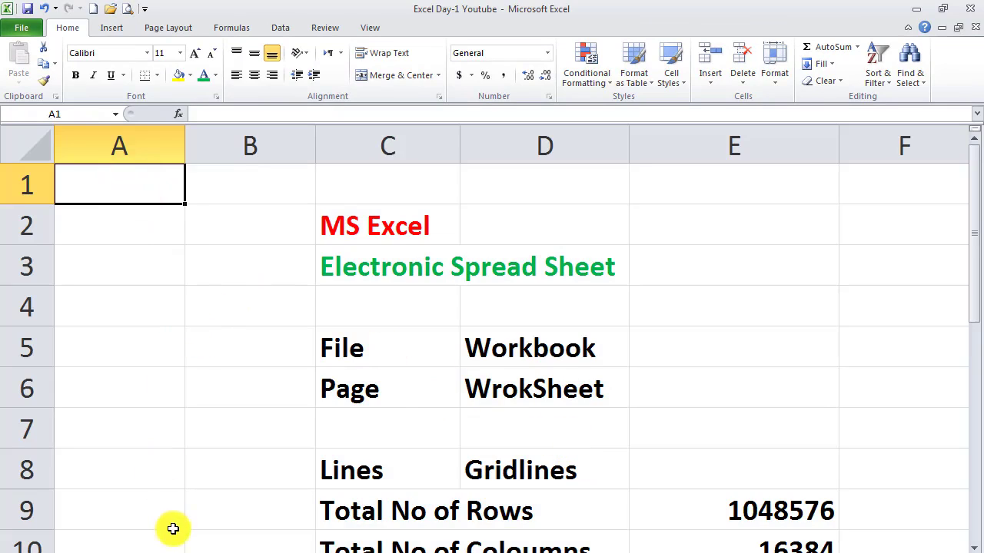
Review the notes on total rows, total columns and default sheets by selecting their labels and values, ending on cell B12
left_click(362, 511)
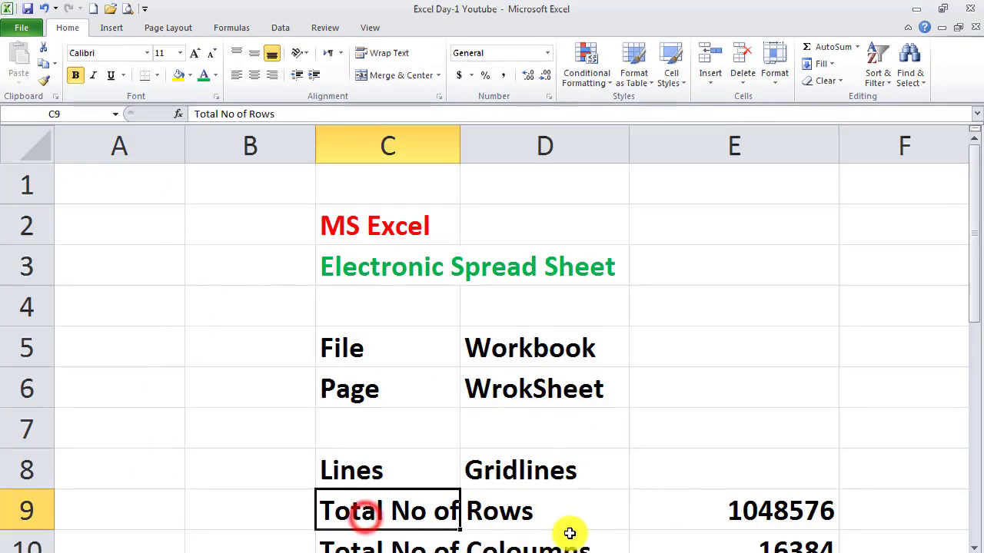
scroll(723, 456, "down", 1)
left_click(801, 388)
left_click(377, 431)
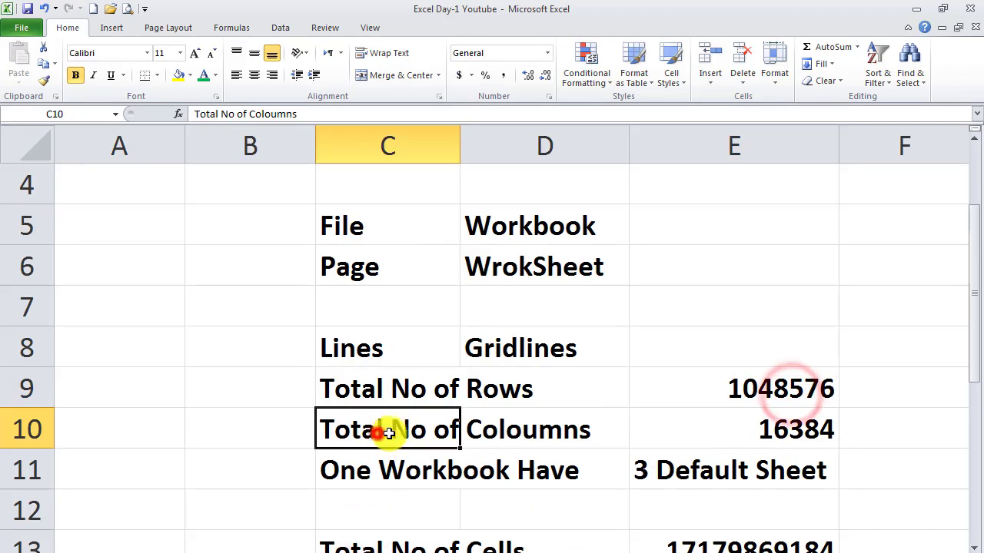
left_click(811, 442)
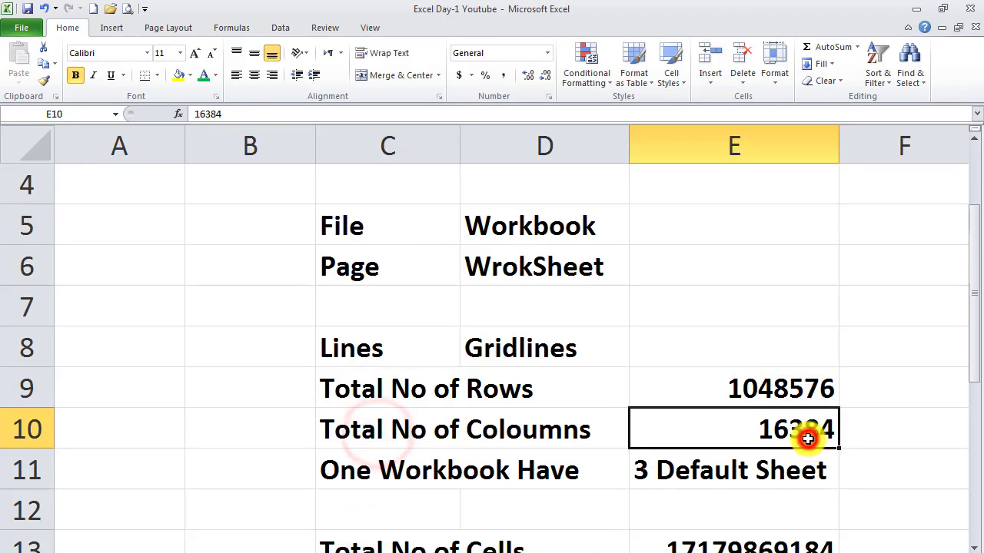
left_click(347, 477)
left_click(658, 478)
scroll(694, 468, "down", 1)
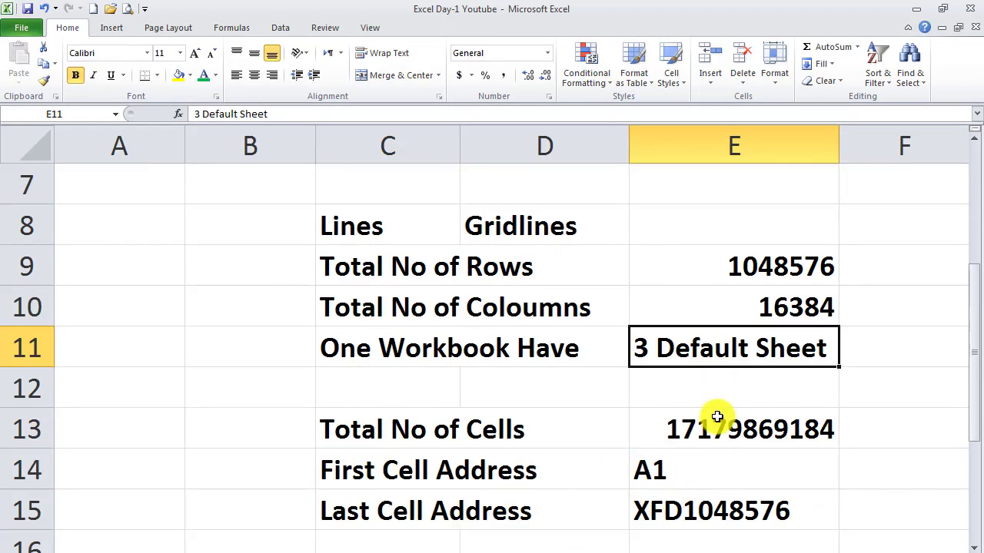
left_click(242, 385)
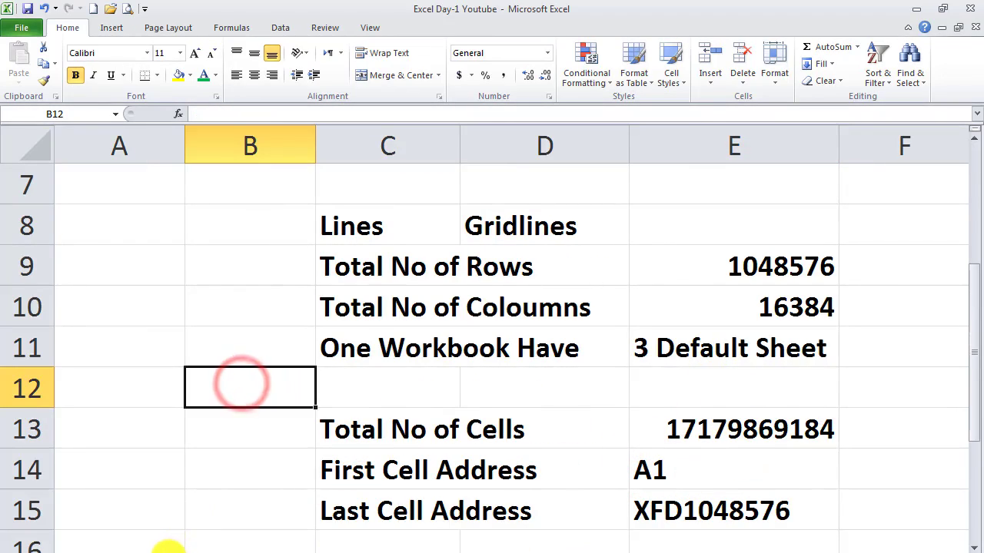
Switch to the blank worksheet and select cells C6 and D7 in turn, ending on C6
left_click(165, 548)
left_click(218, 280)
left_click(319, 302)
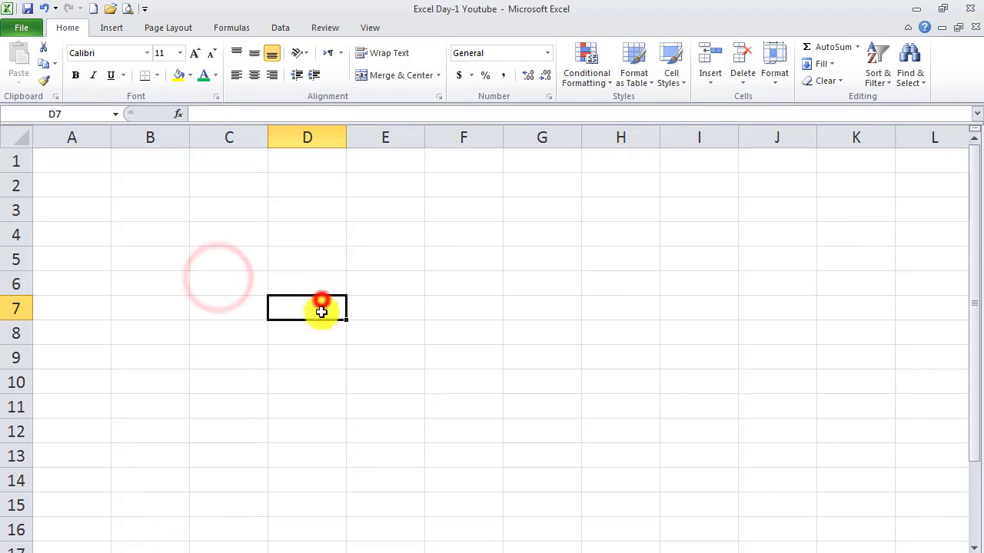
left_click(222, 272)
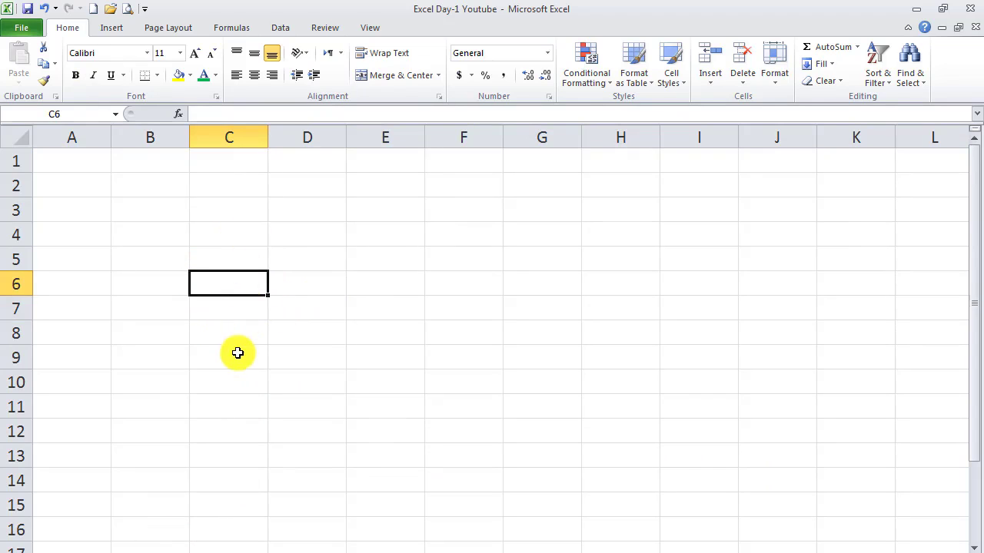
On the blank sheet, select cell C8, row 1, column A and cells C4, B9, C5 and D5 in turn
left_click(224, 330)
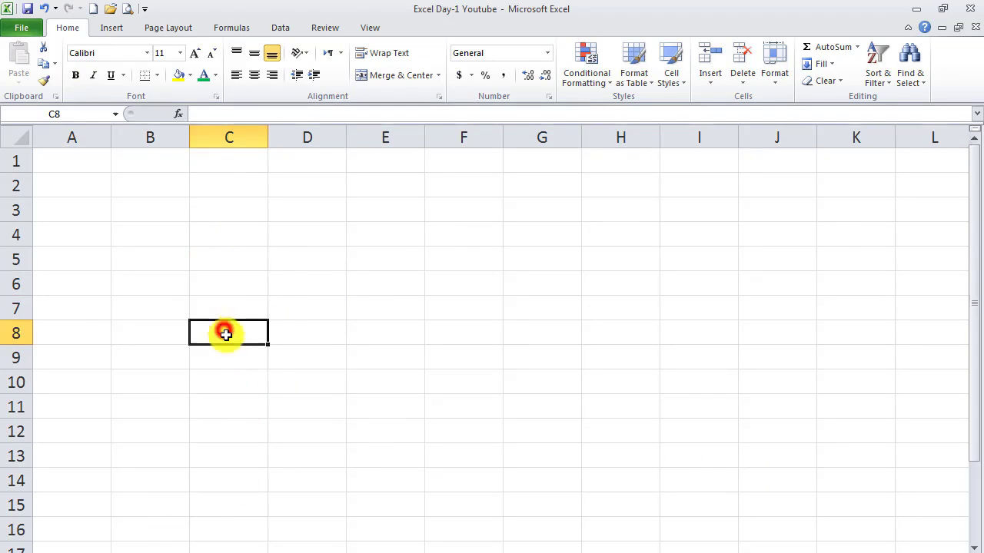
left_click(20, 160)
left_click(72, 139)
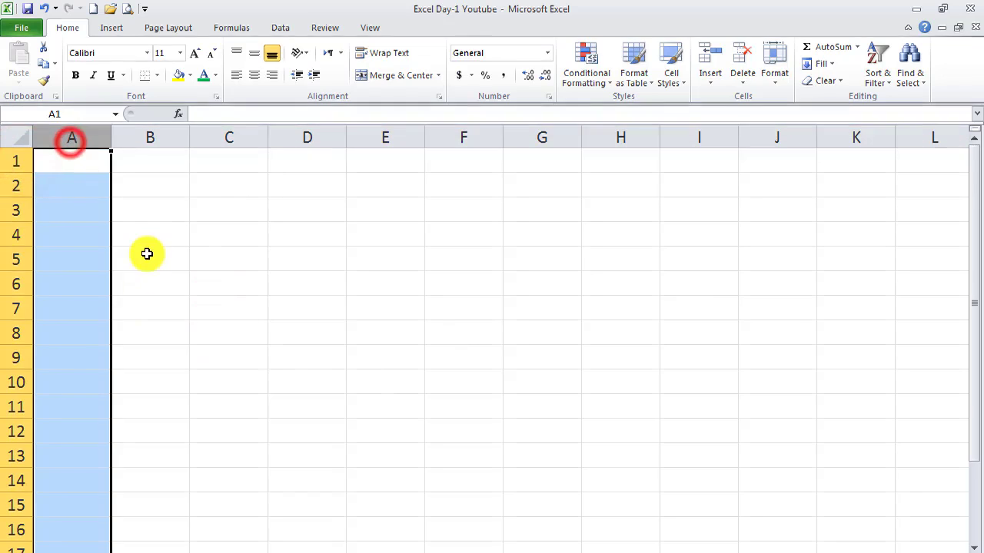
left_click(246, 236)
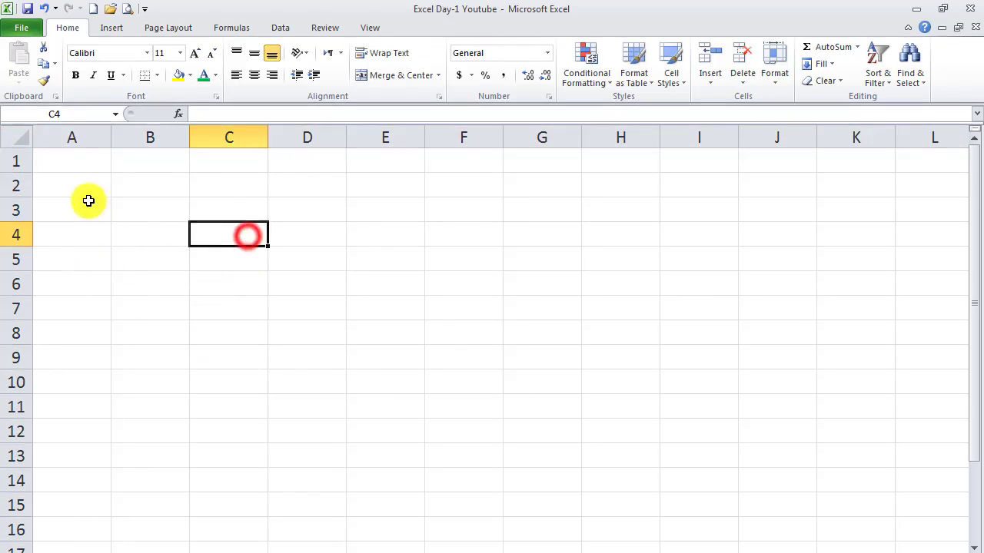
left_click(180, 352)
left_click(256, 261)
left_click(331, 266)
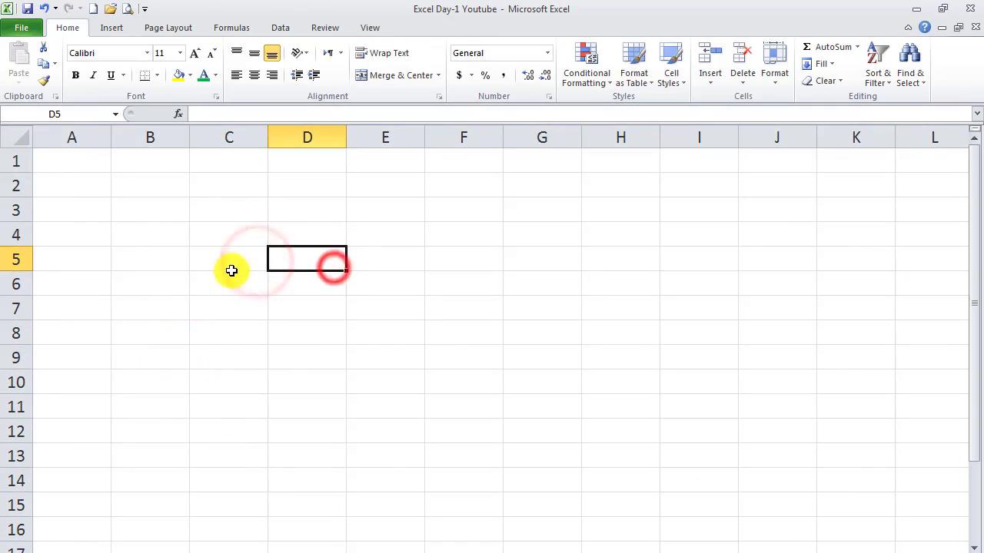
Calculate the total number of cells in C5 with the formula =1048576*16384 and widen column C
left_click(228, 268)
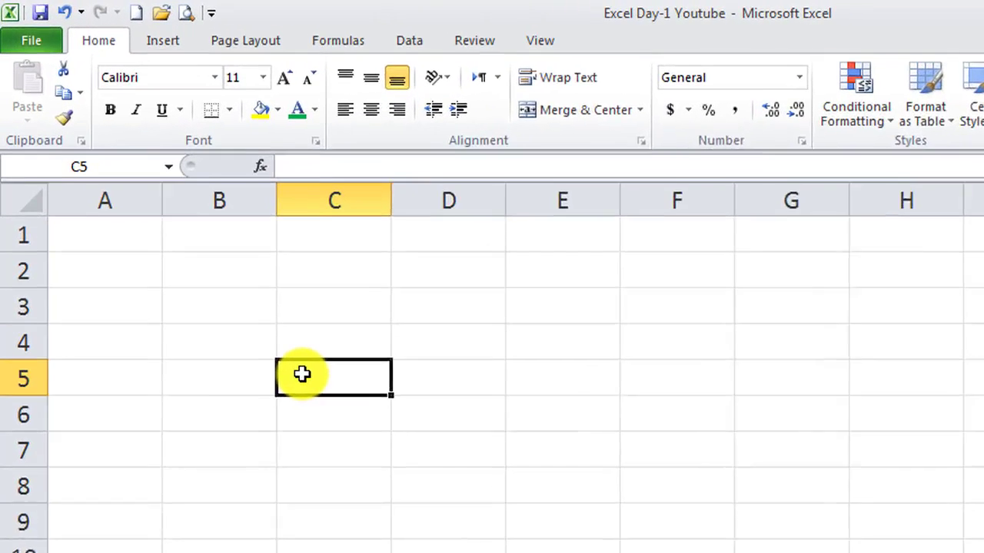
type("=1048576*16384")
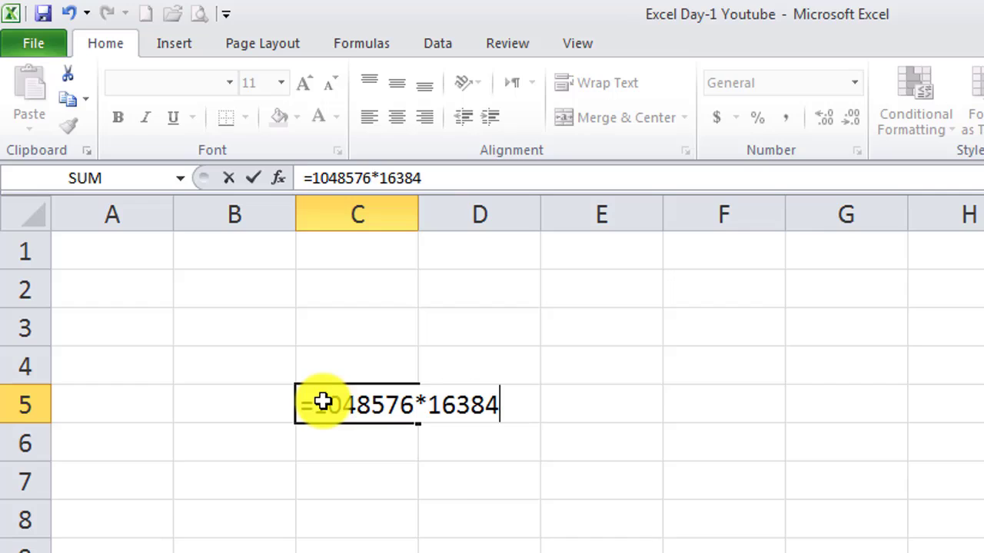
key("Return")
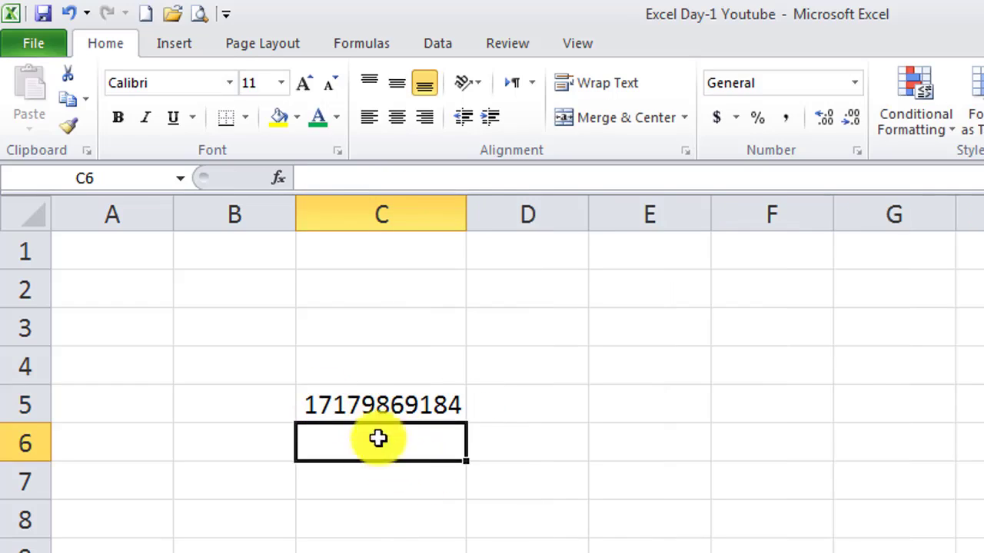
left_click(362, 406)
left_click_drag(467, 219, 498, 217)
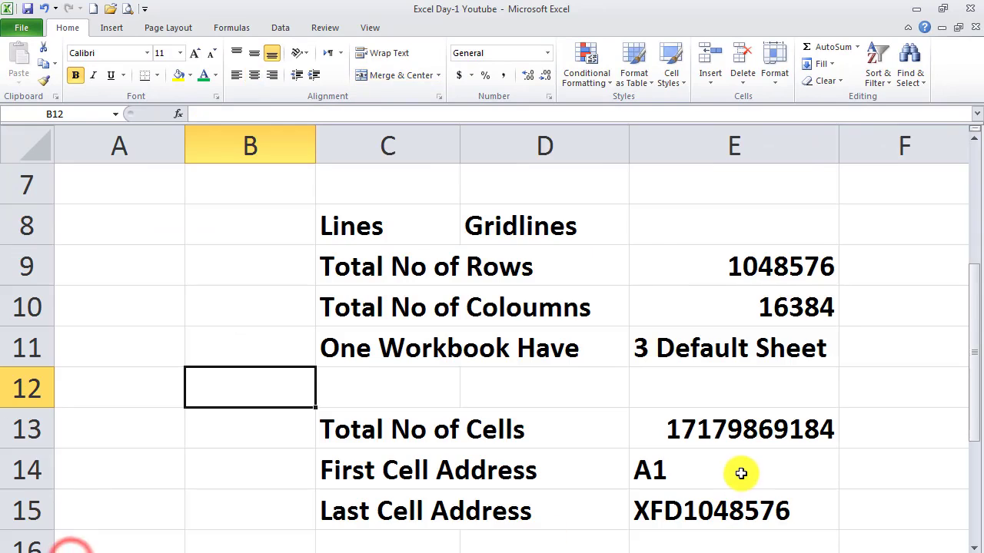
On the notes sheet, review how total cells is calculated by selecting E13, the row and column totals E9 and E10, and E13 again
scroll(740, 474, "down", 1)
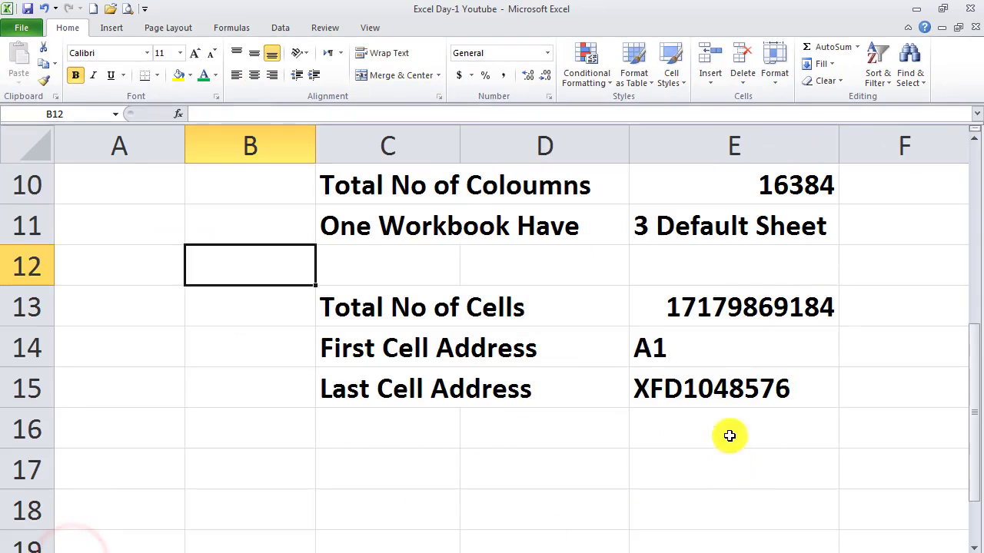
left_click(734, 307)
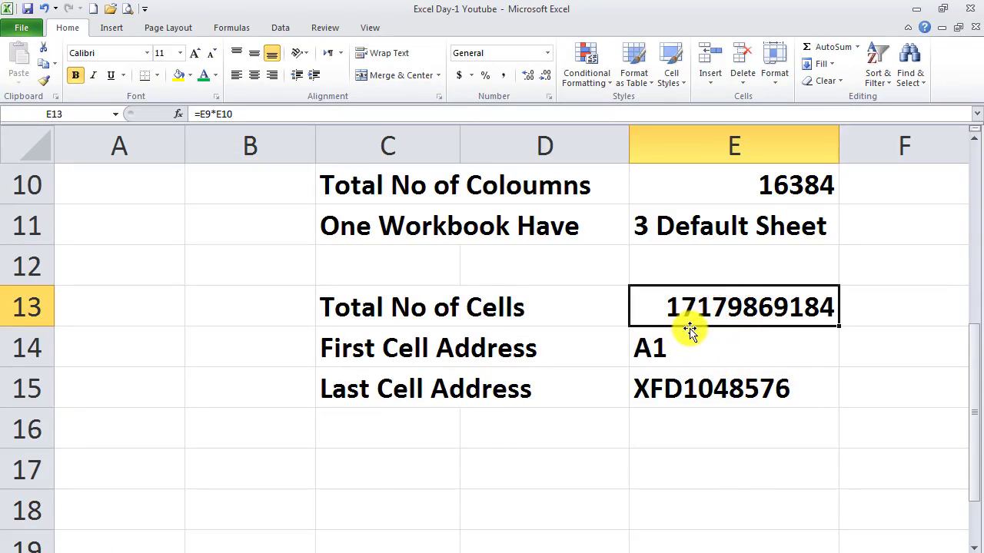
scroll(692, 329, "up", 1)
left_click(771, 273)
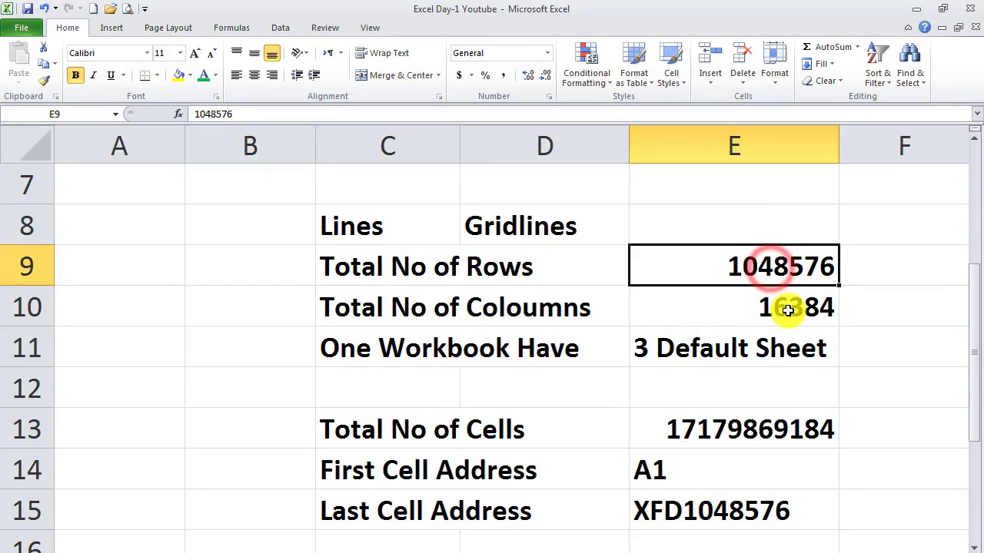
left_click(793, 311)
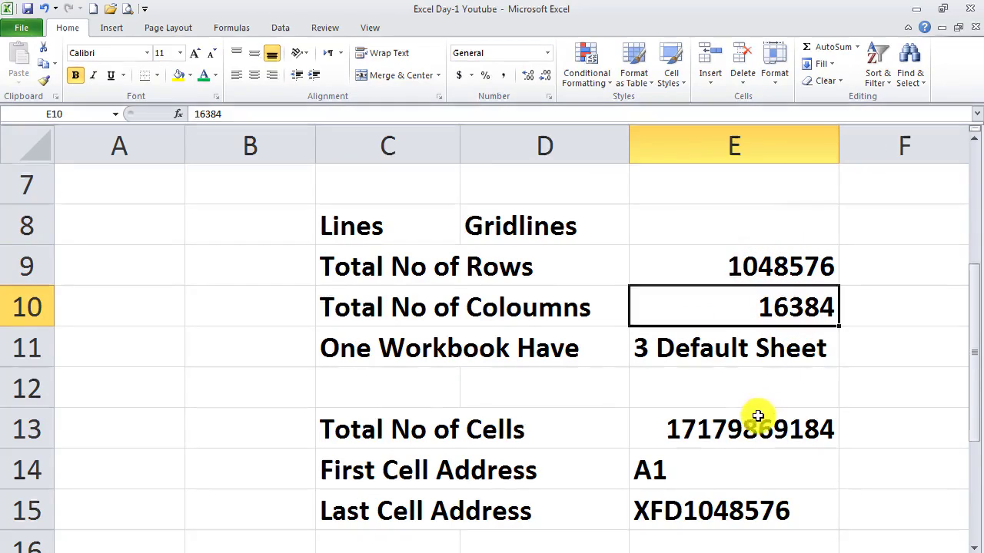
left_click(736, 425)
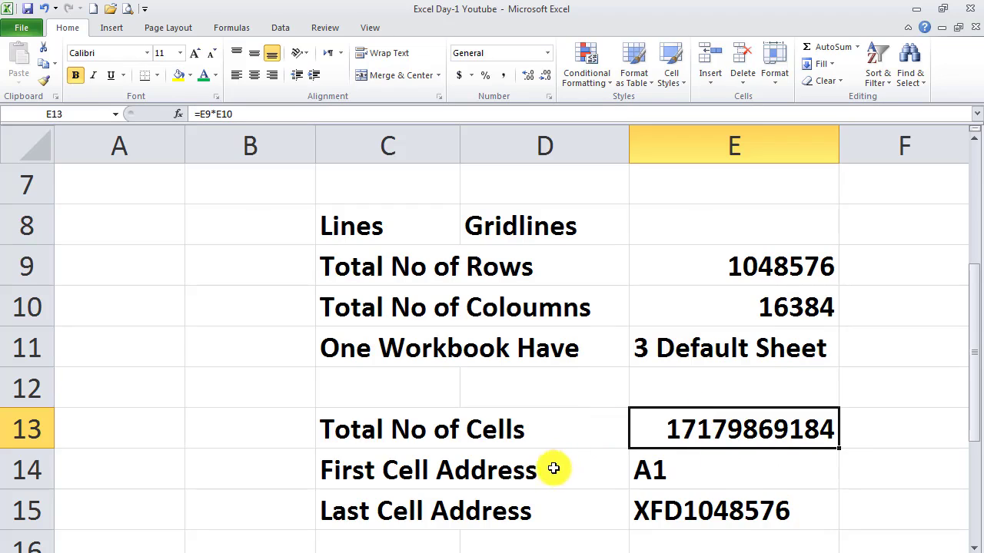
Review the First Cell Address value in E14, select column A, and select cell A1 at the start of the sheet
left_click(693, 470)
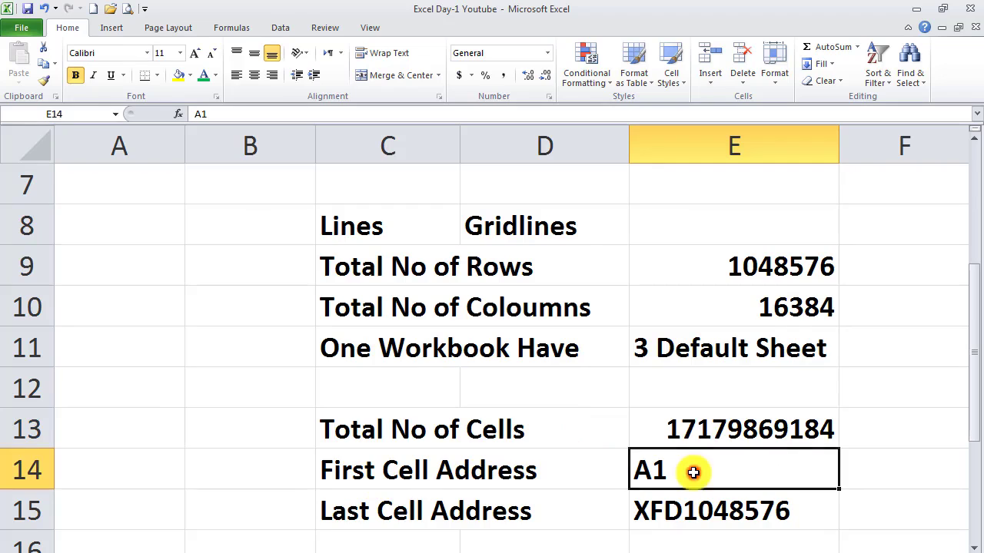
scroll(169, 280, "up", 2)
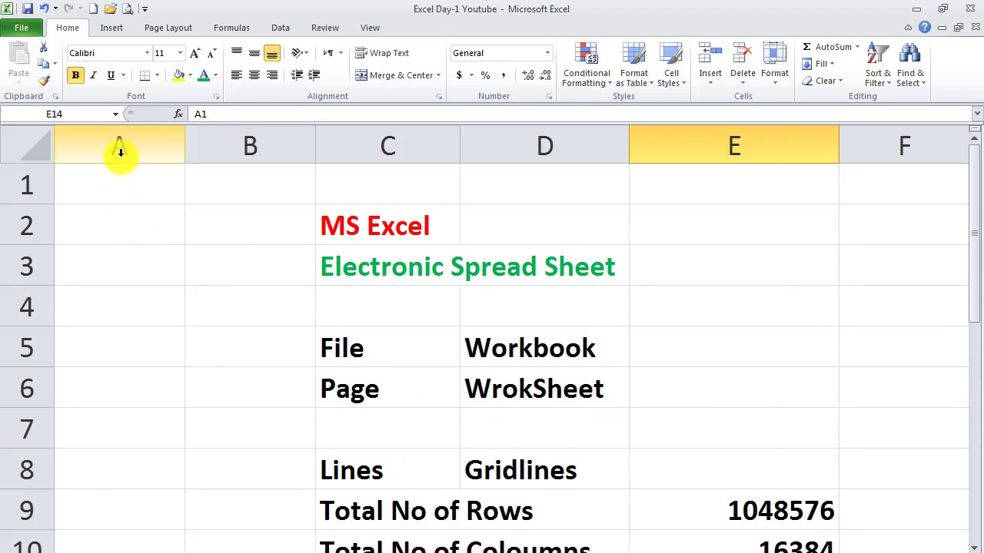
scroll(416, 370, "down", 2)
scroll(416, 370, "down", 1)
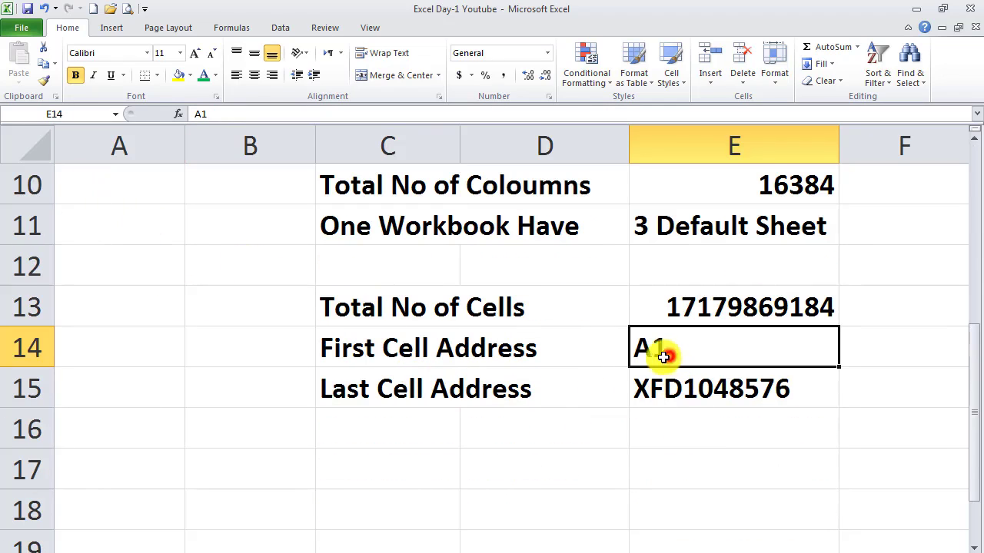
left_click(127, 148)
scroll(120, 236, "up", 2)
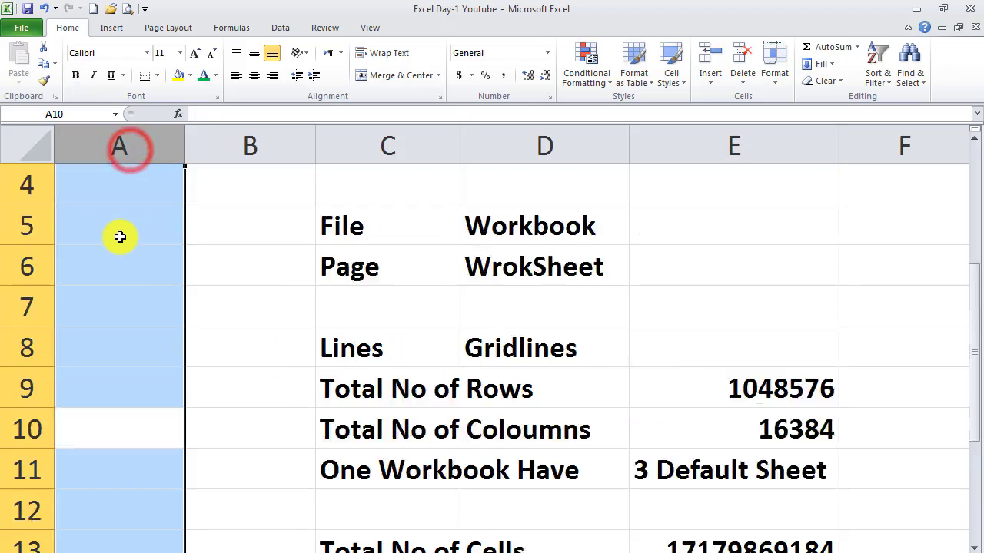
scroll(119, 237, "up", 1)
left_click(108, 192)
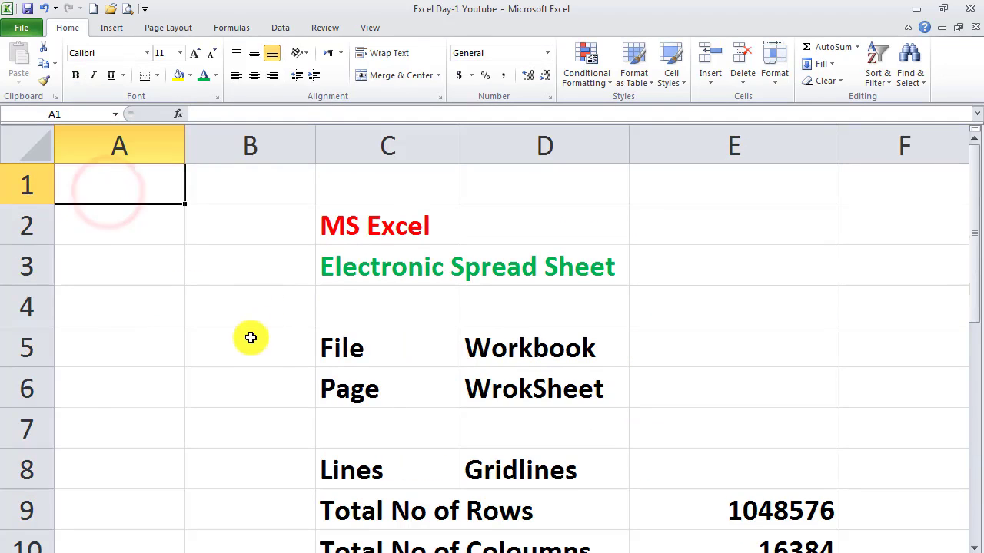
Demonstrate cell addresses by selecting A2, A3, A4, E7, B7, B5 and B6 in turn, ending on B5
left_click(94, 223)
left_click(95, 264)
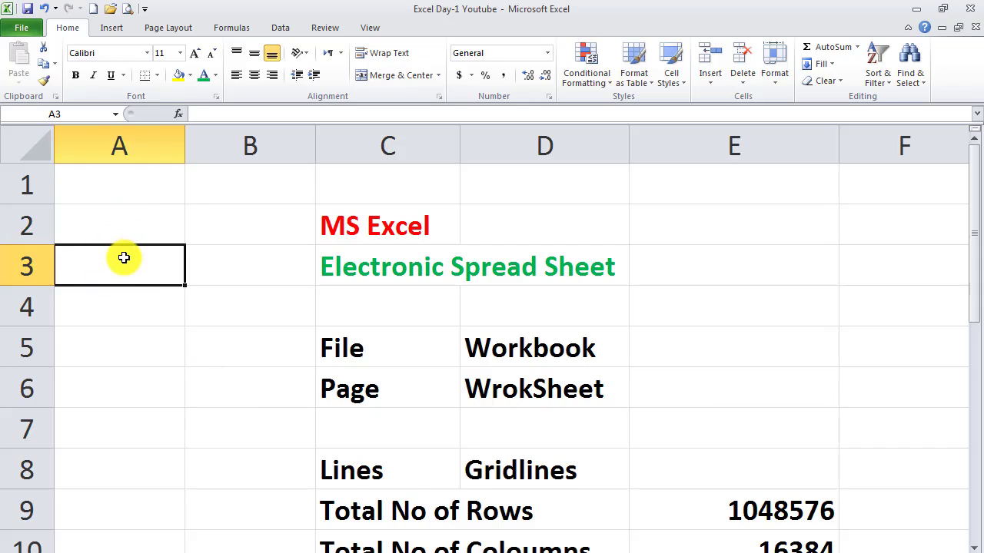
left_click(121, 305)
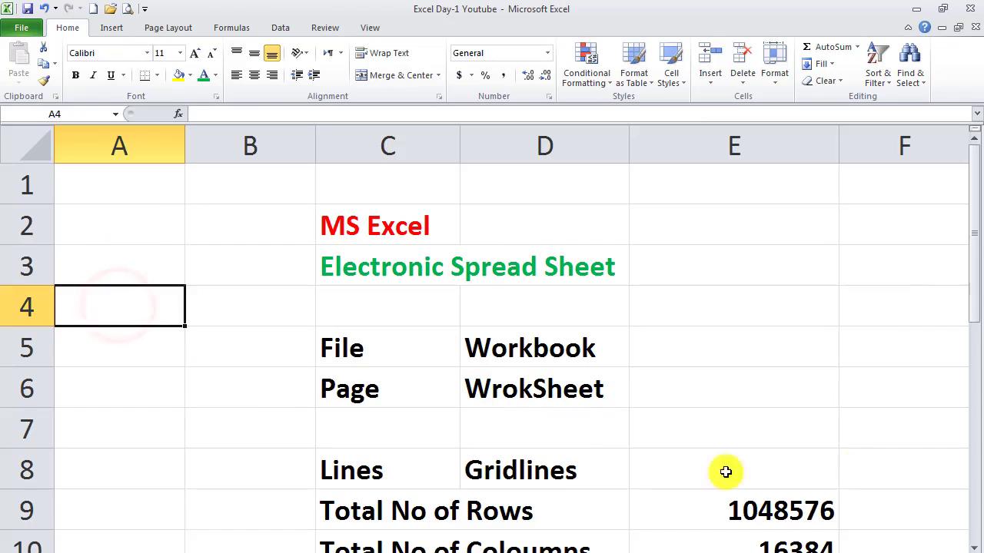
left_click(737, 438)
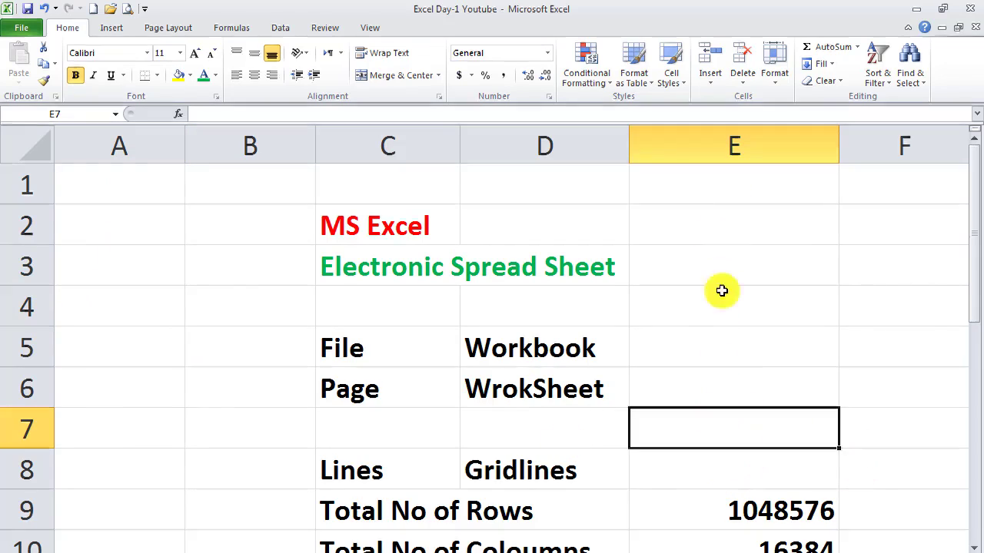
left_click(187, 444)
left_click(227, 328)
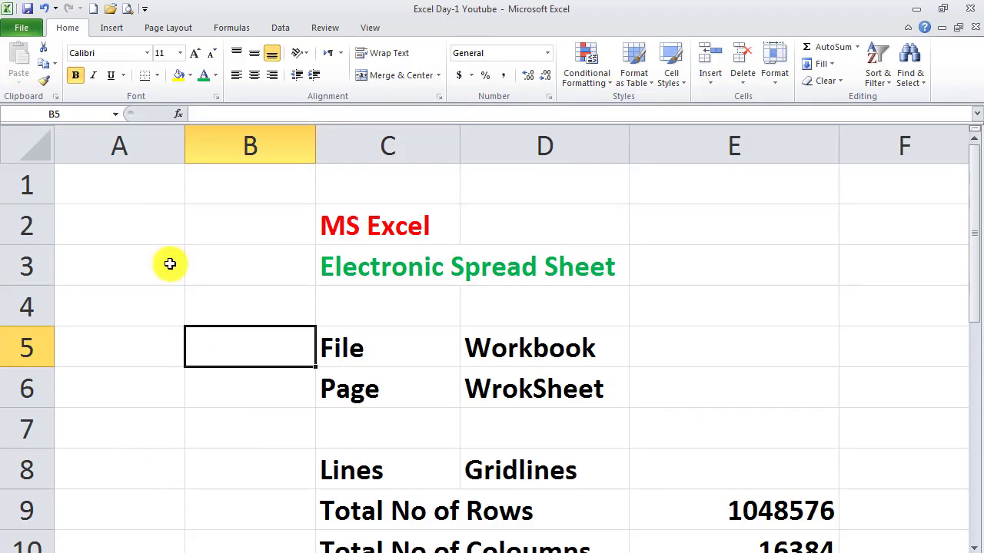
left_click(237, 406)
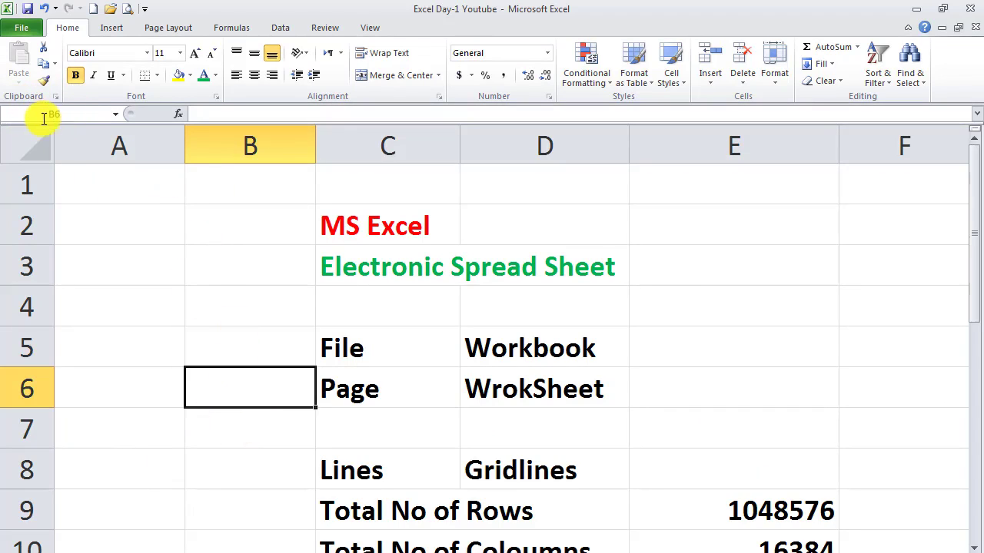
left_click(260, 347)
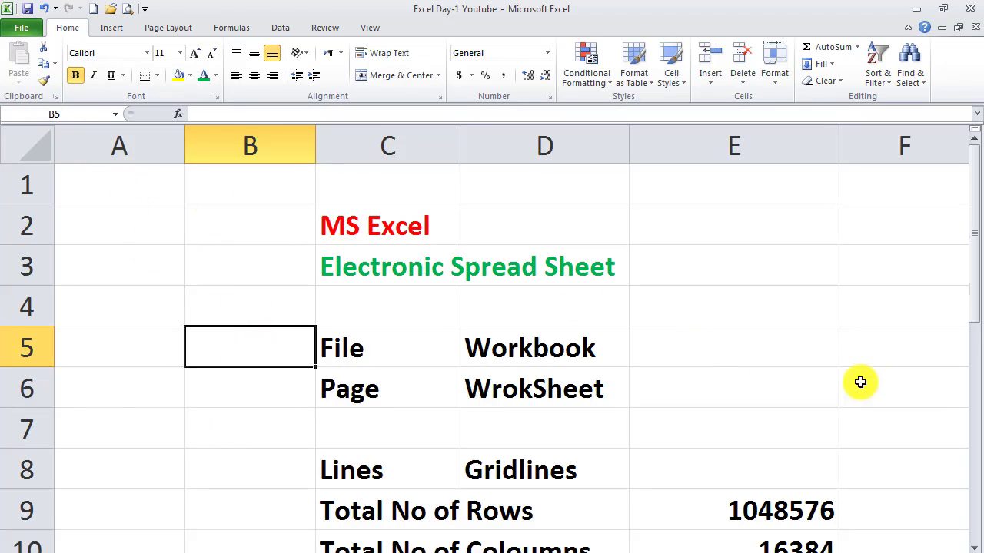
Select cell F5, check the addresses of cells D100 and B97 far down the sheet, and return to row 1
left_click(876, 361)
scroll(479, 420, "down", 6)
scroll(479, 421, "down", 20)
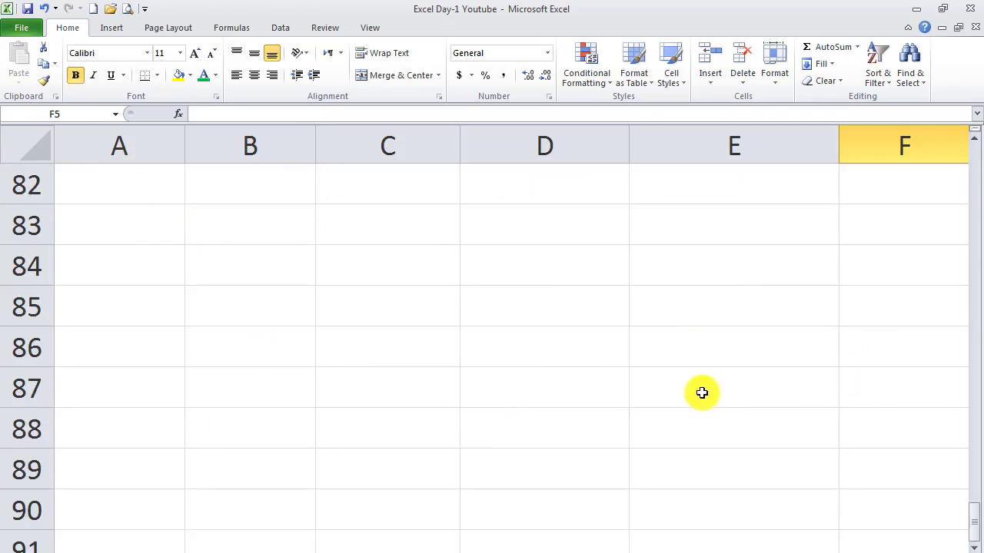
left_click(546, 417)
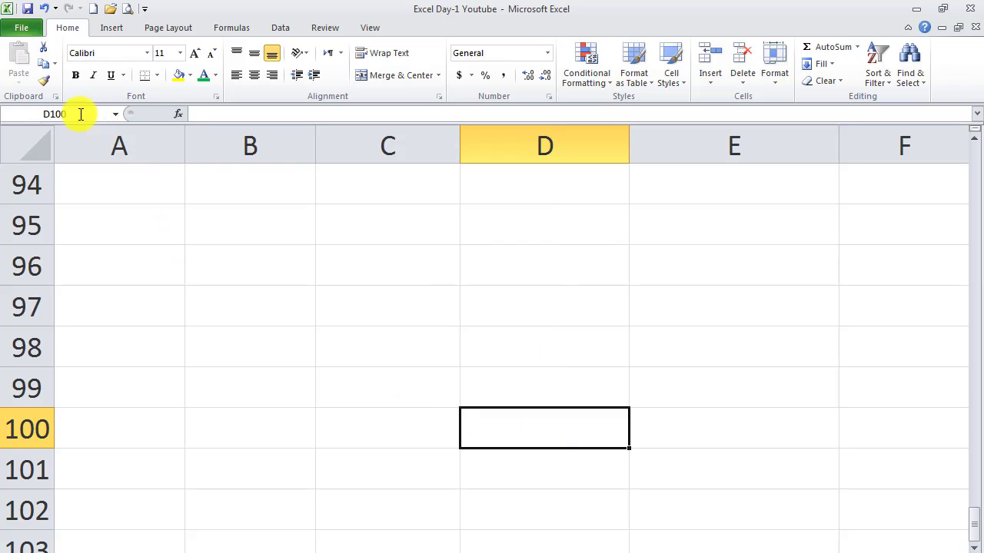
left_click(212, 309)
scroll(209, 327, "up", 16)
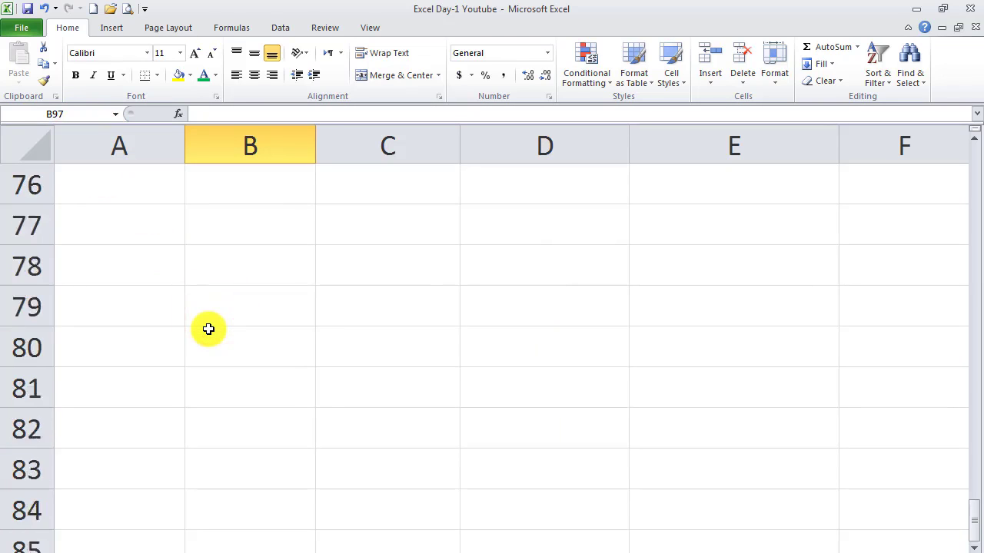
scroll(209, 329, "up", 15)
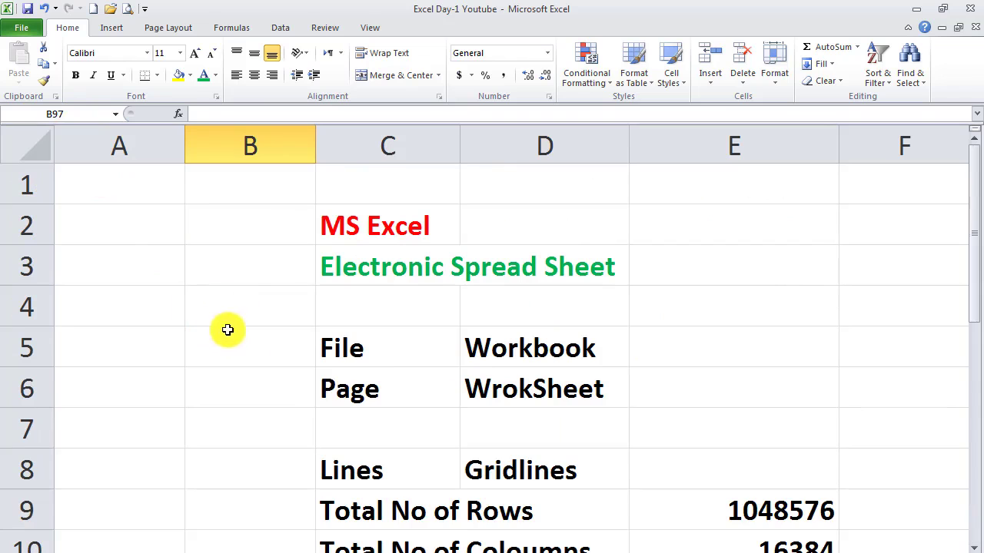
Select cell C6, and review the First Cell Address and Last Cell Address labels and values in rows 14 and 15
left_click(380, 382)
scroll(387, 388, "down", 3)
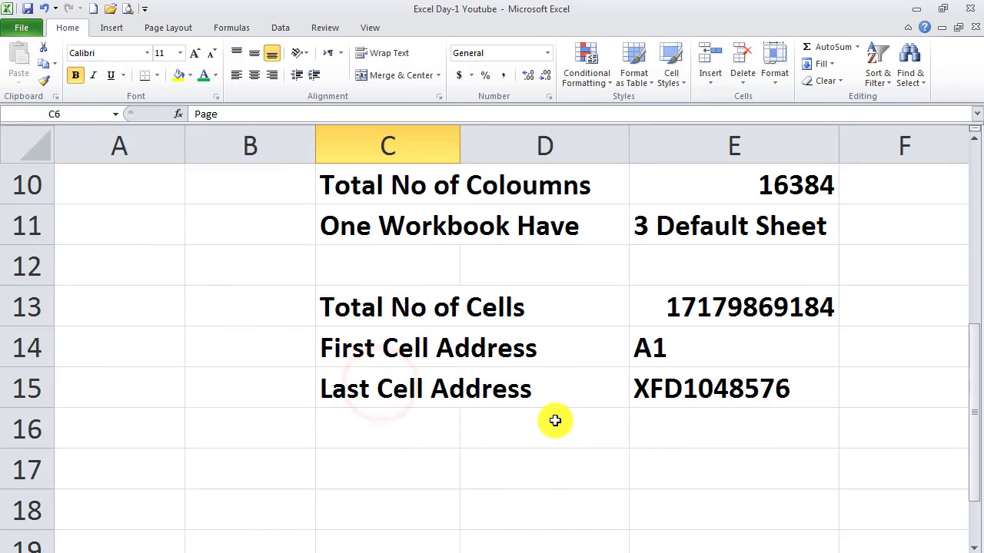
left_click(378, 361)
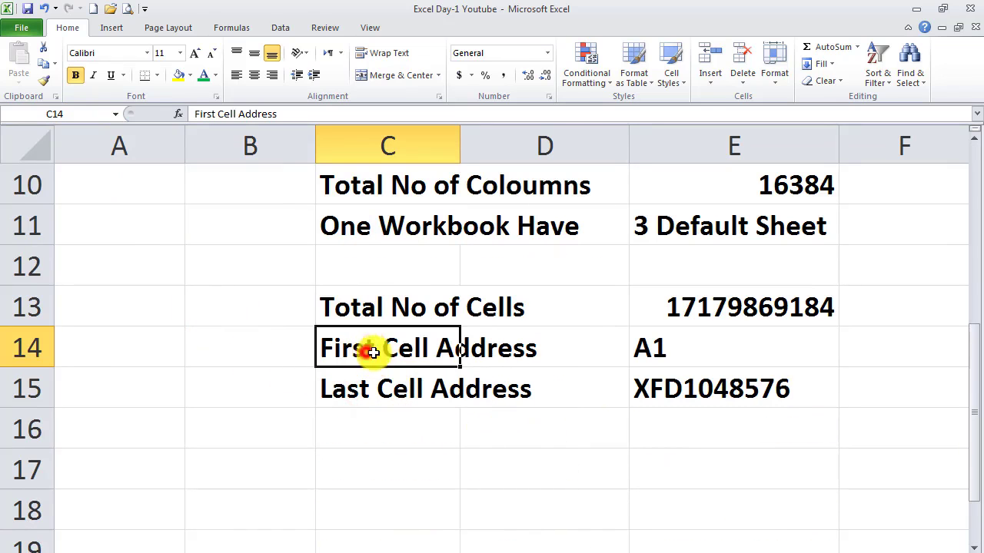
left_click(664, 349)
left_click(364, 394)
left_click(753, 389)
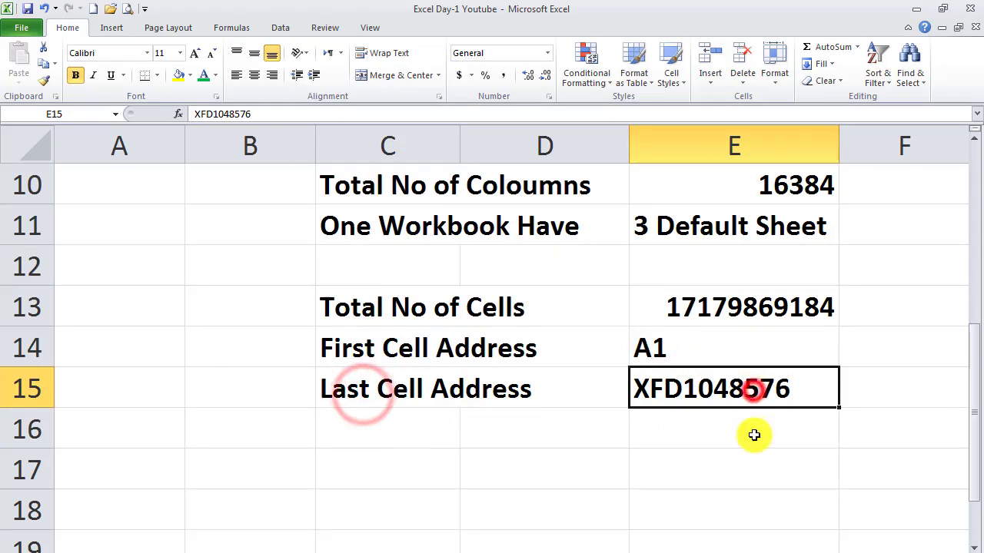
Select column E, reselect the Last Cell Address value in E15, and return to the beginning of the notes
left_click(726, 146)
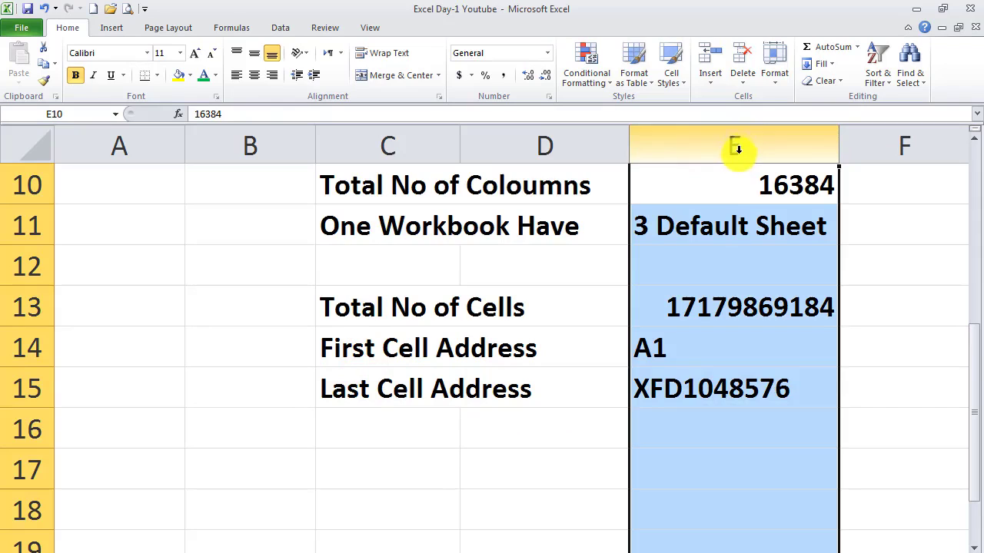
left_click(713, 394)
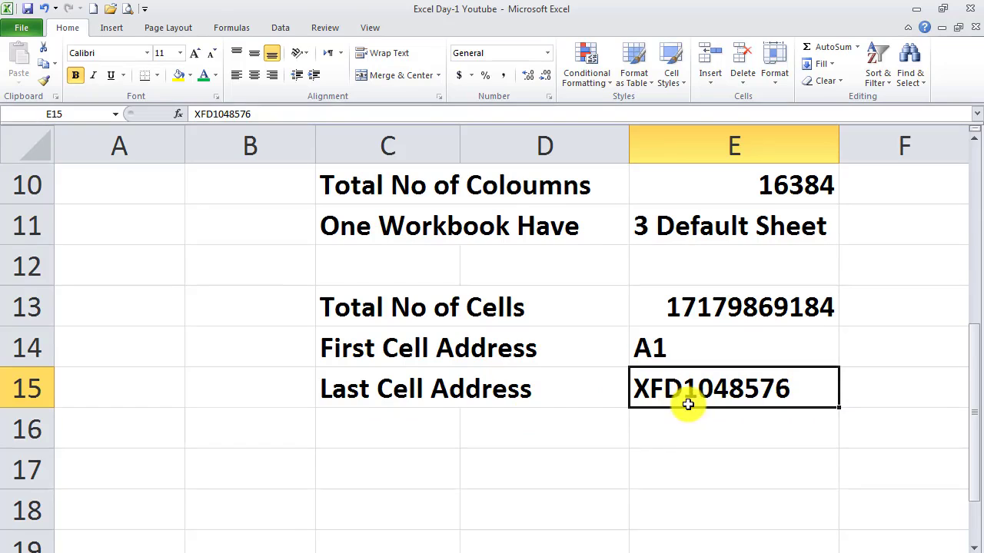
scroll(415, 382, "up", 2)
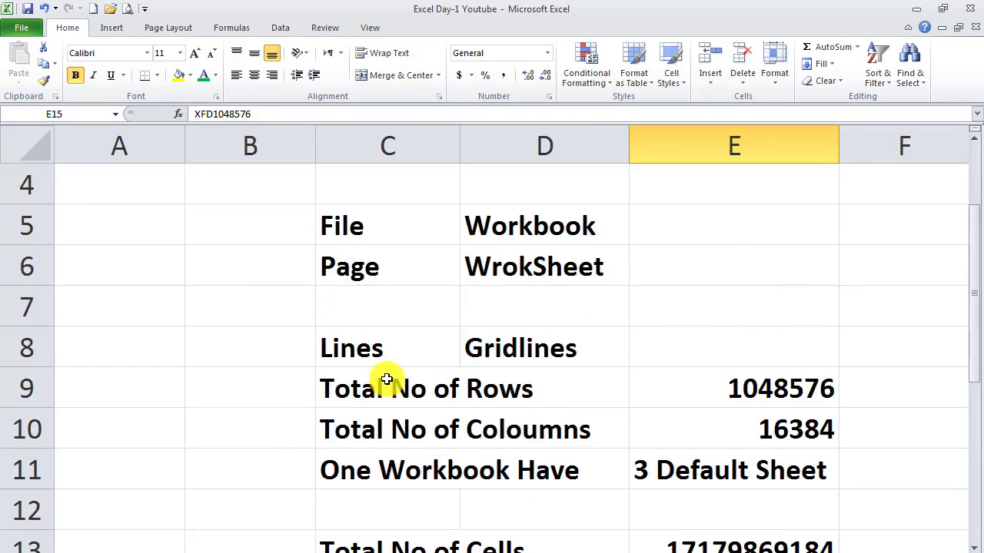
scroll(386, 379, "up", 1)
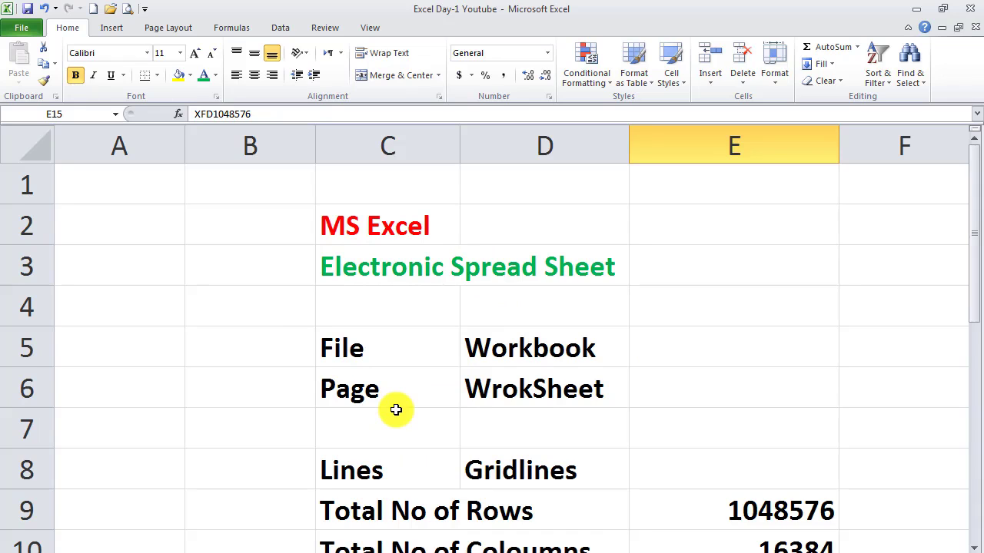
Select the File label in C5, switch to the simple data worksheet, and review its Addition and Substraction tables
left_click(347, 332)
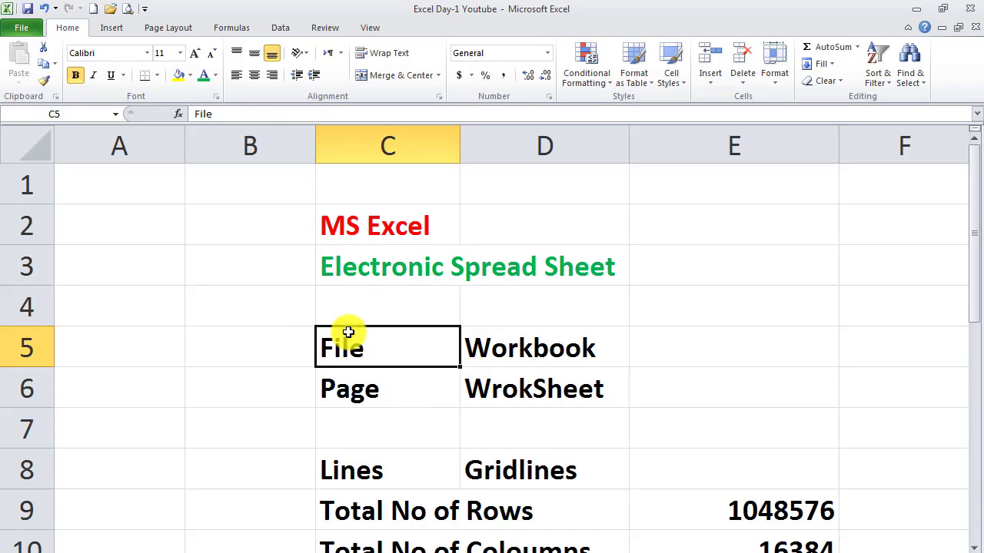
left_click(120, 550)
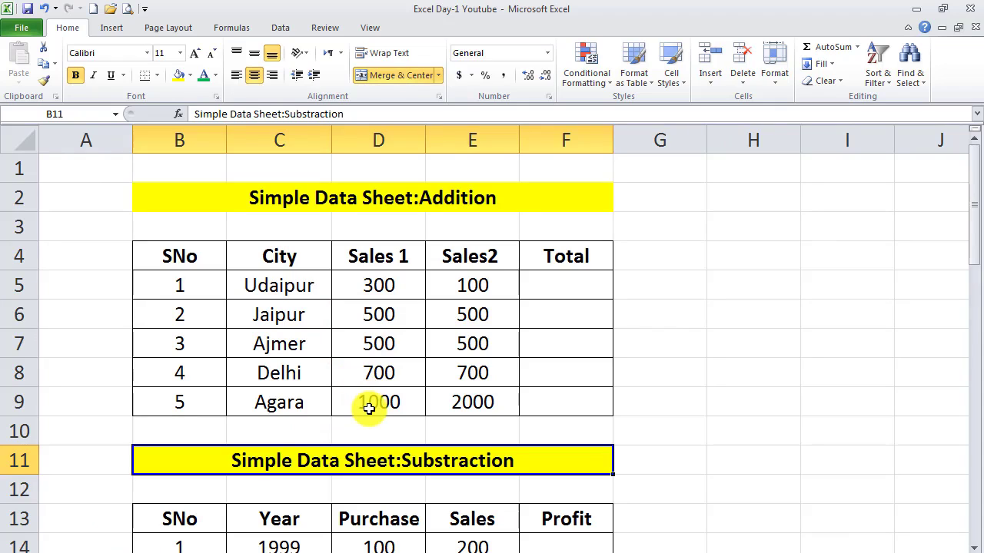
scroll(369, 409, "down", 2)
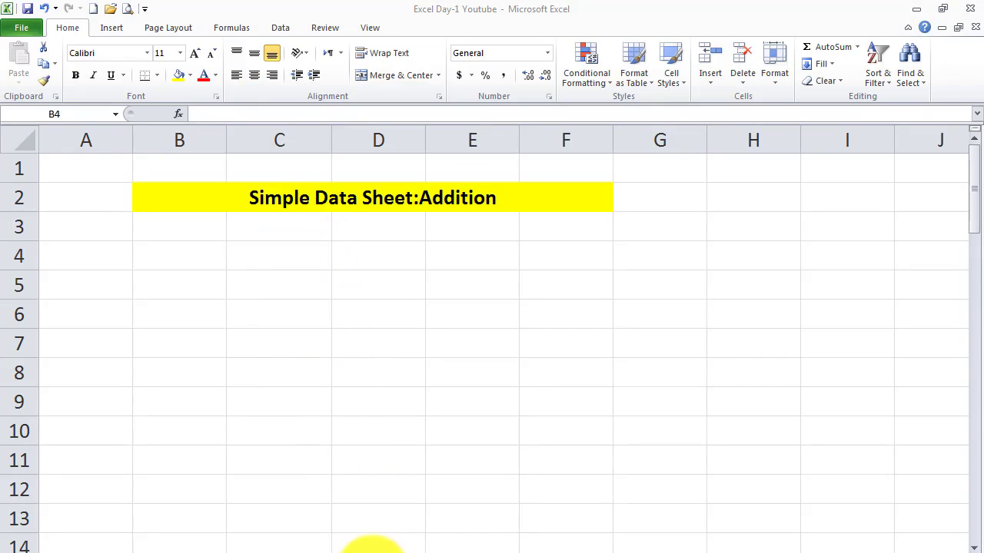
Enter the column headings Sno in B4 and City in C4 below the Addition title
left_click(195, 254)
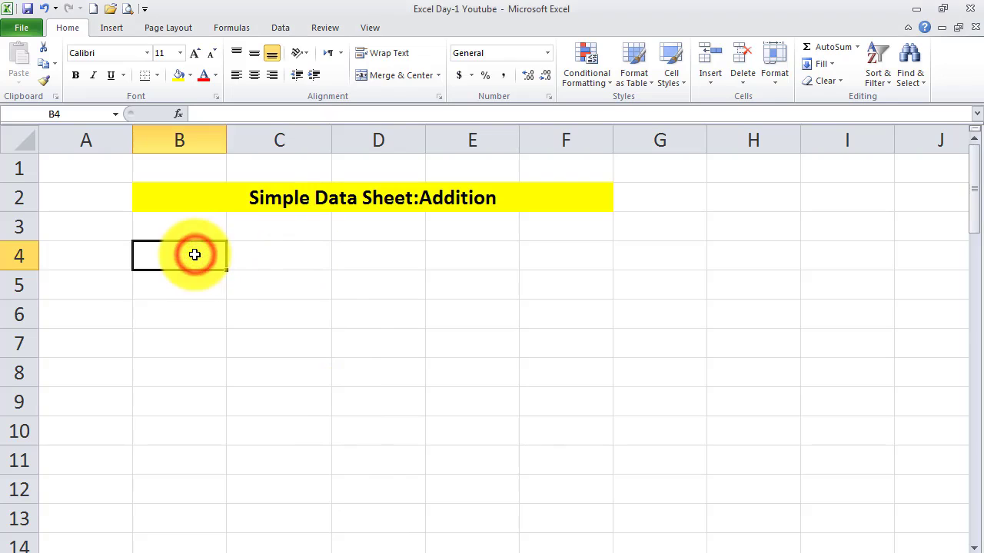
type("SNo")
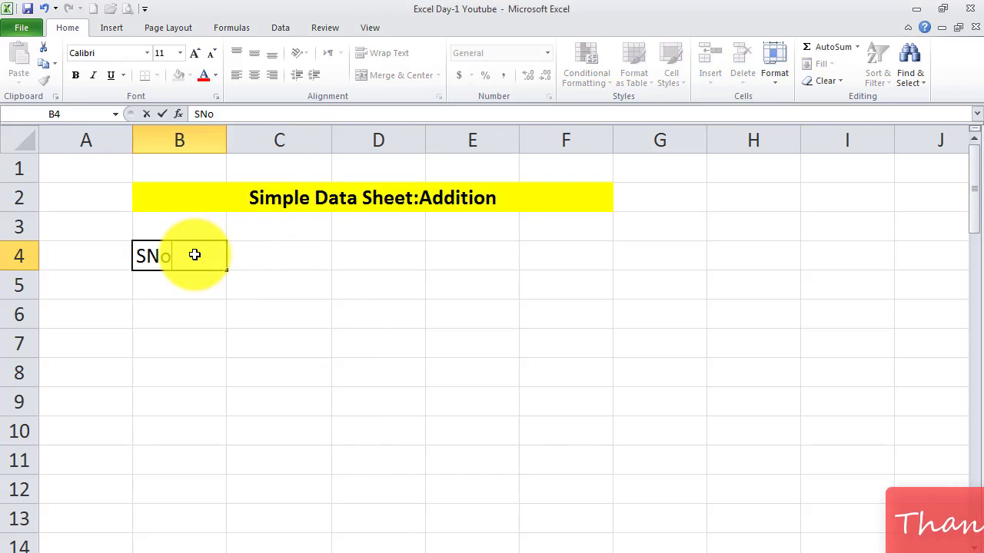
key("Tab")
type("City")
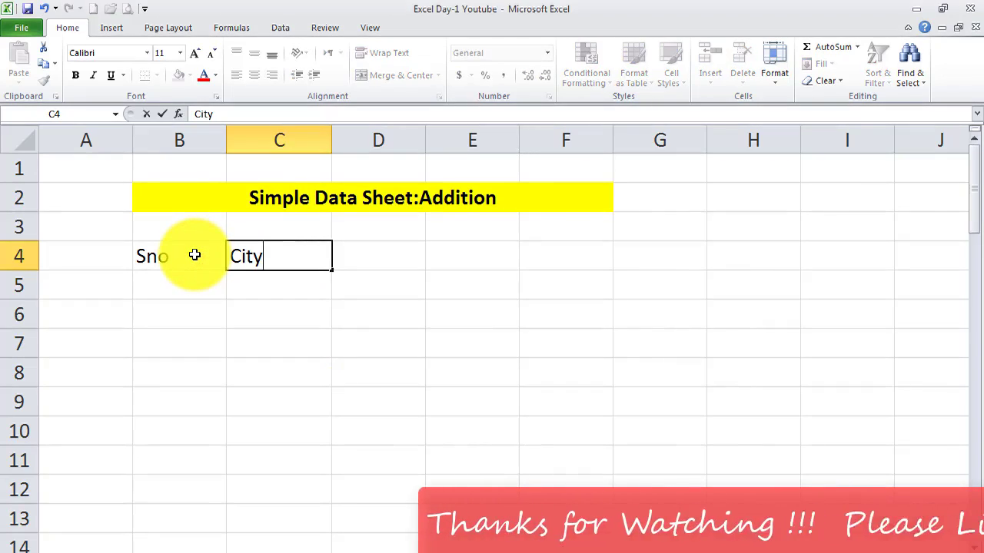
left_click(195, 254)
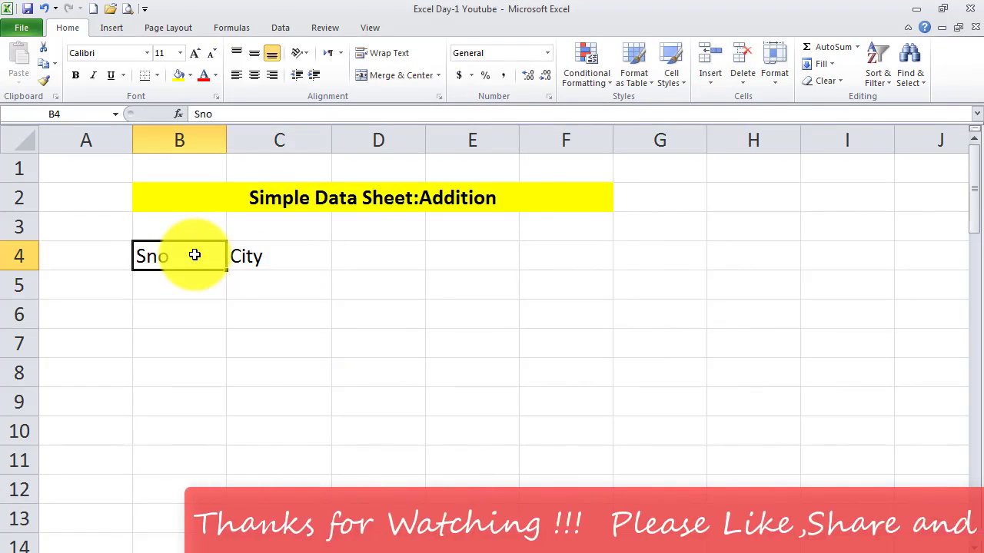
Demonstrate moving the selection back and forth along row 4 between the Sno, City and neighbouring empty cells, ending on D4
left_click(272, 258)
left_click(164, 257)
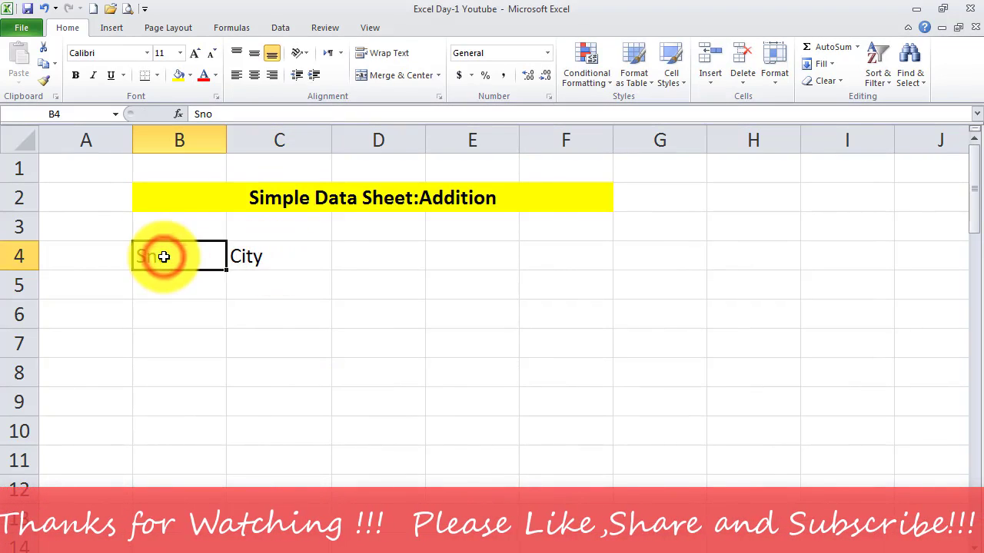
key("Tab")
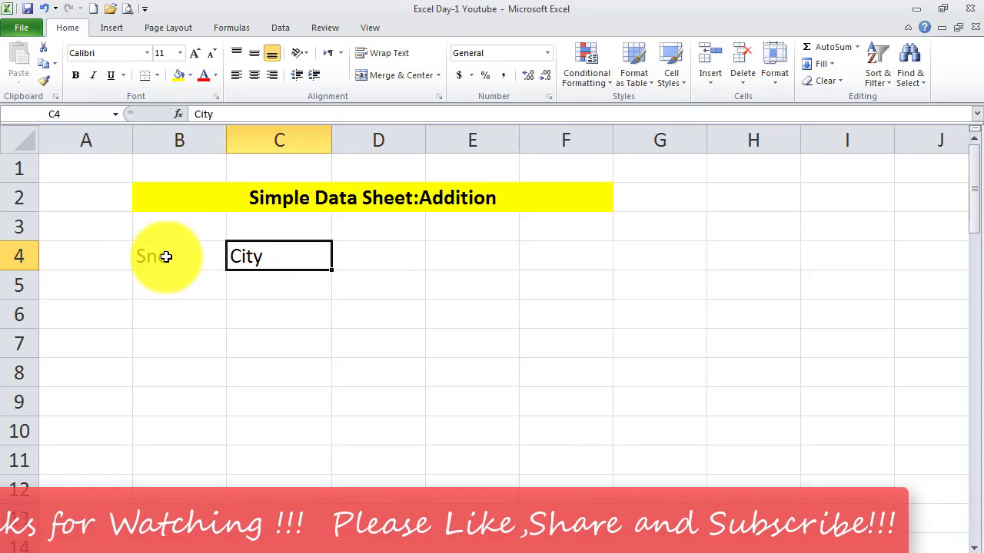
left_click(164, 255)
left_click(283, 259)
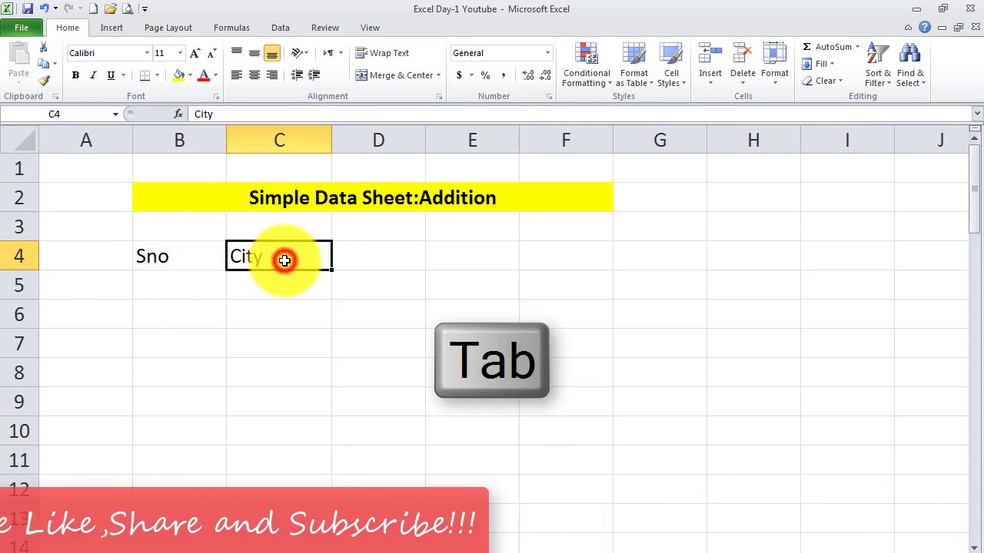
key("shift+Tab")
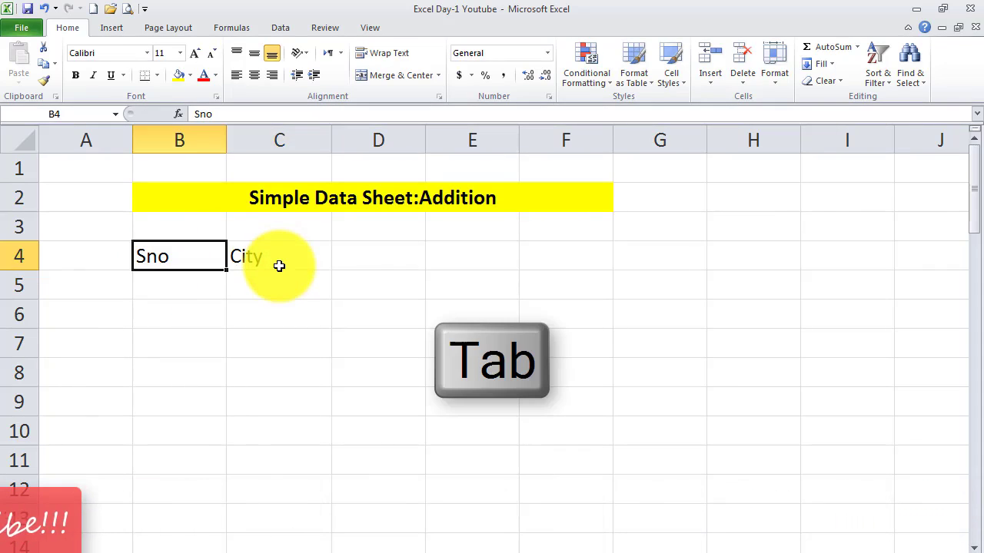
key("Tab")
key("Tab")
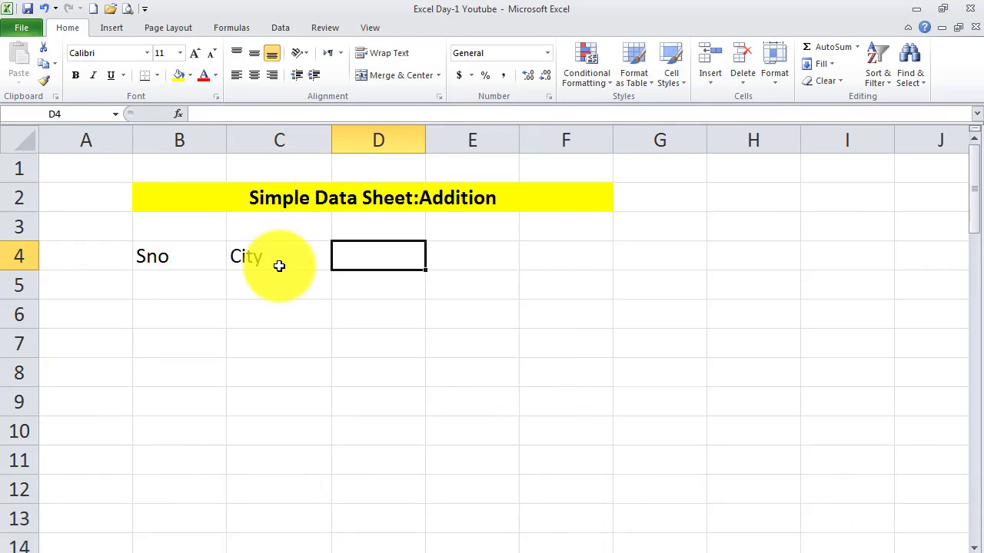
key("Right")
key("Left")
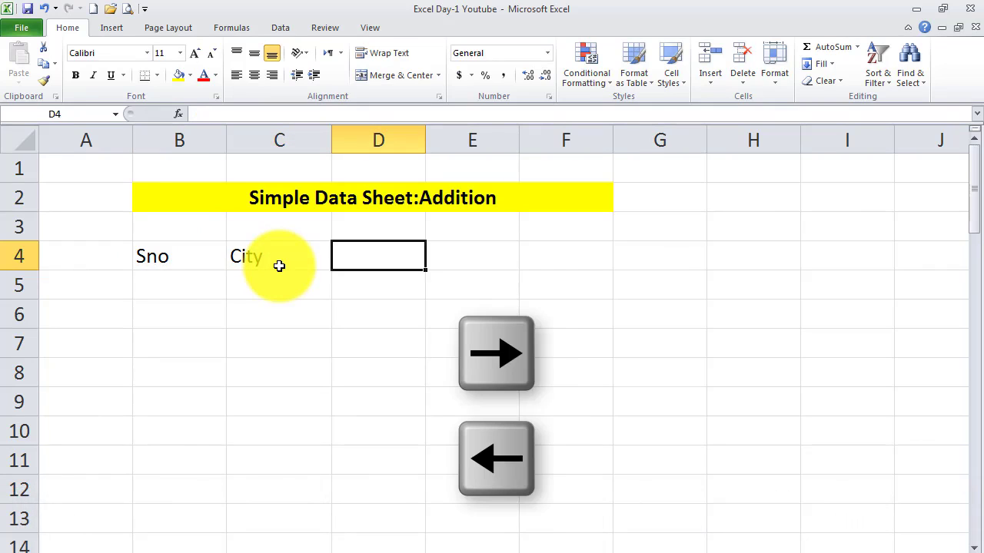
Enter the remaining column headings Sales 1 in D4, Sales 2 in E4 and Total in F4
type("Sales 1")
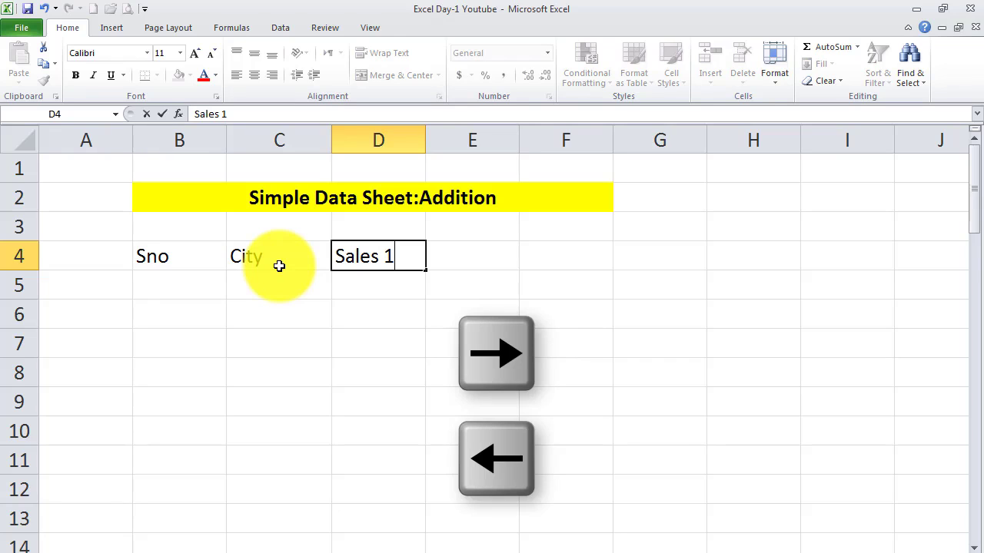
key("Right")
type("Sal")
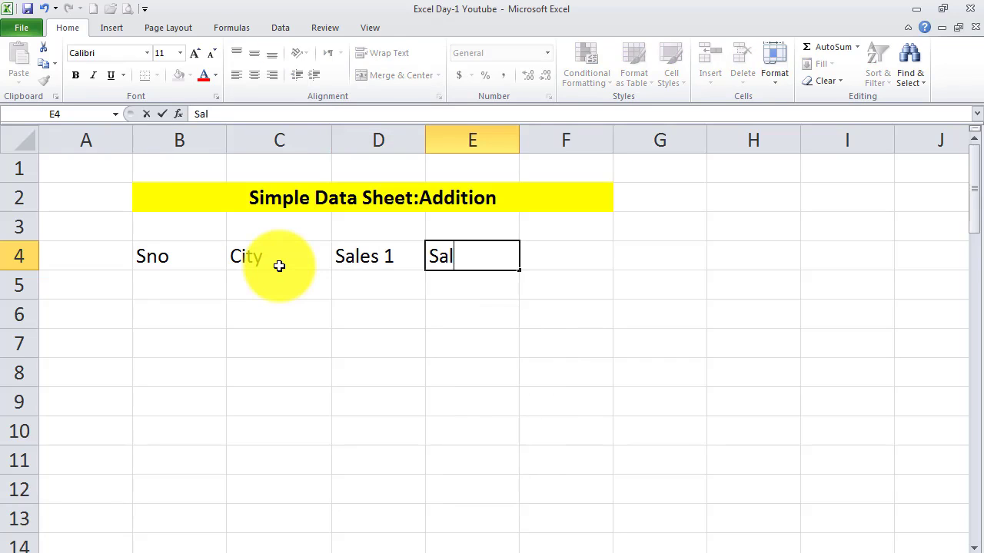
key("Right")
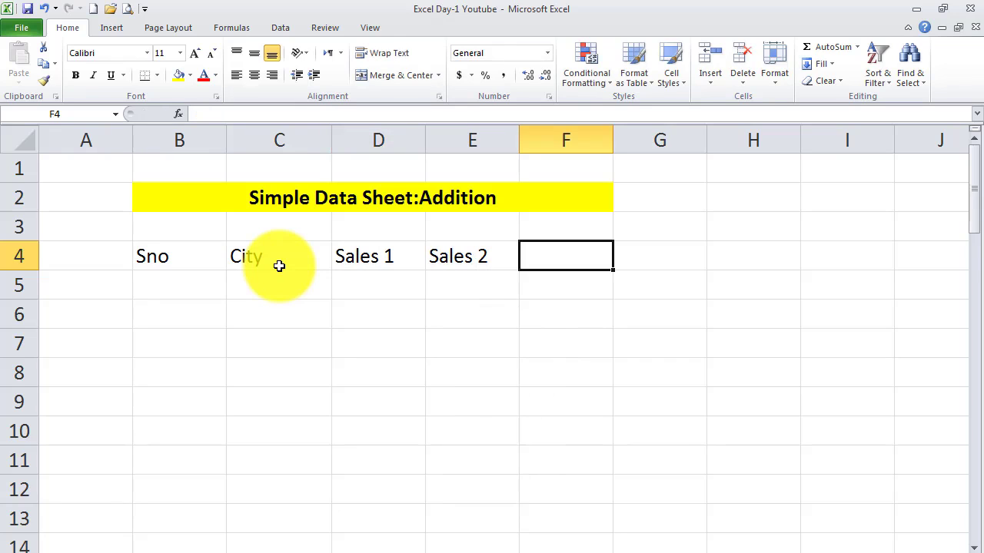
type("Tota")
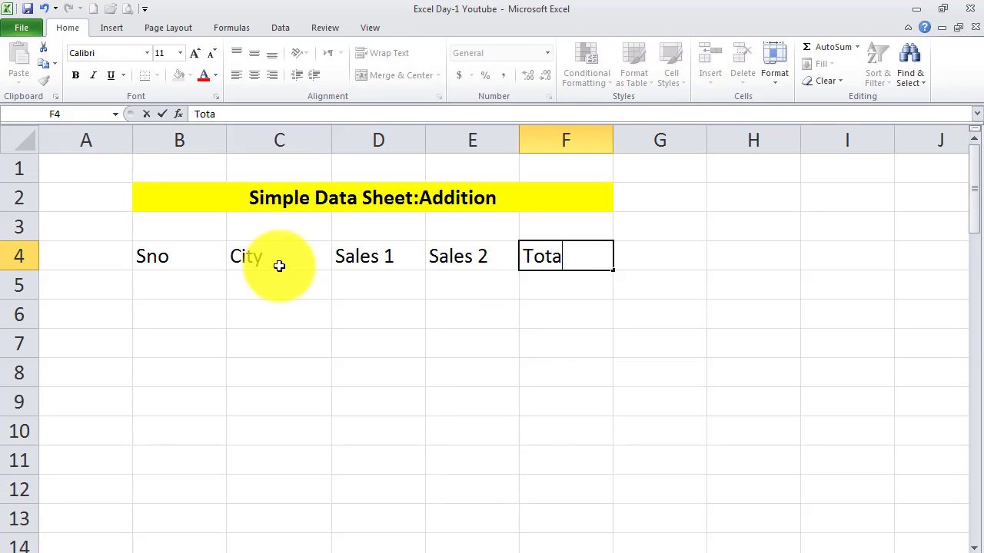
key("Return")
Enter the first two serial numbers, 1 in B5 and 2 in B6, under the Sno heading
key("Left")
key("Left")
key("Left")
key("Left")
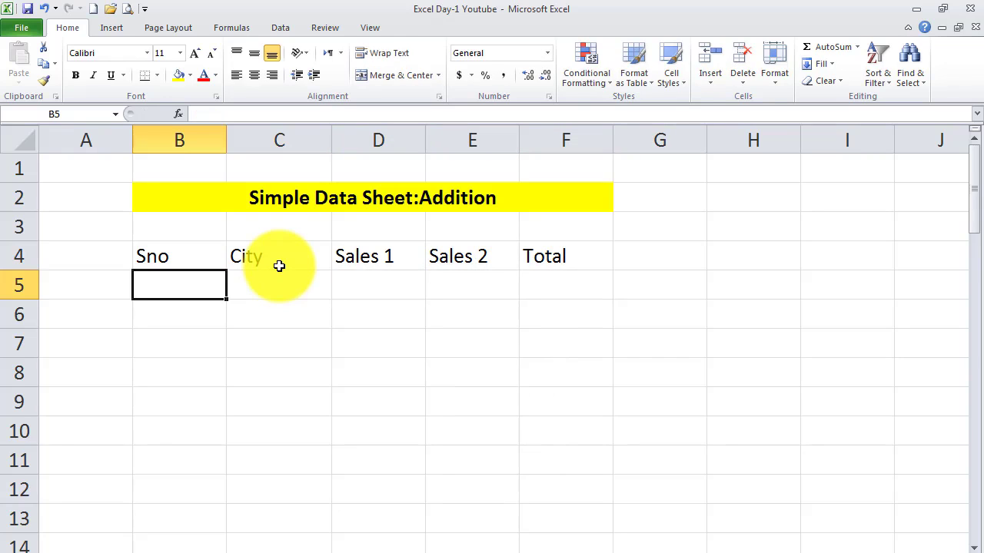
type("1")
key("Return")
type("2")
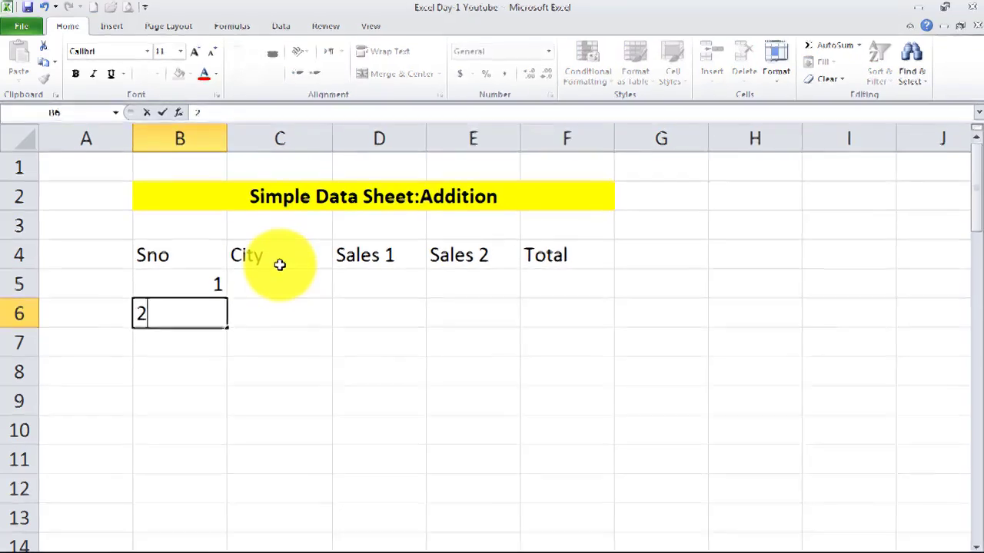
key("Return")
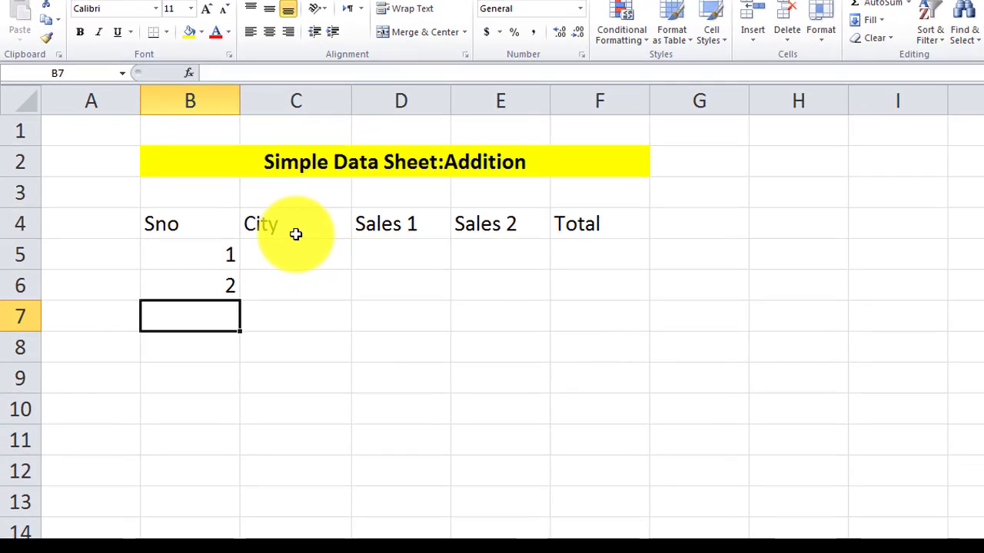
type("3")
key("Return")
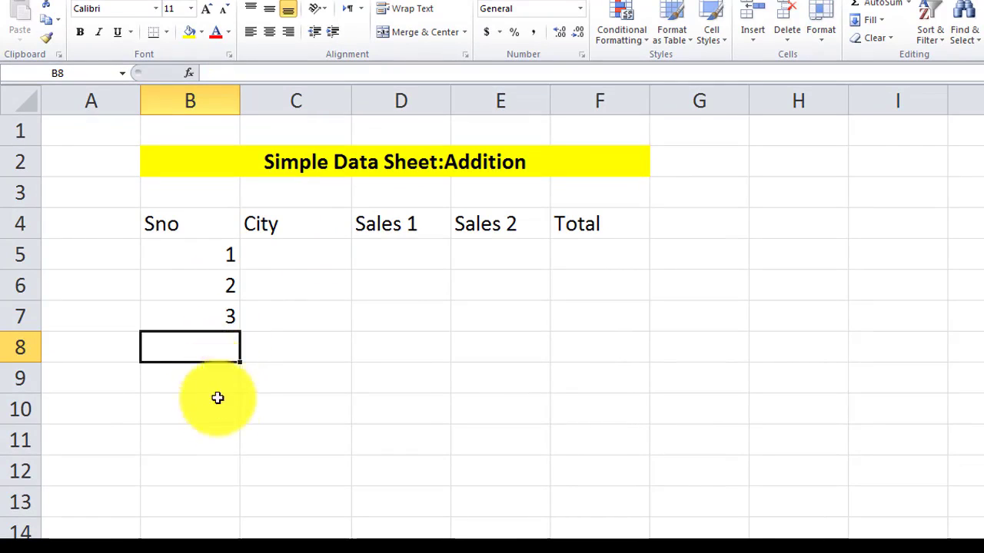
left_click(224, 435)
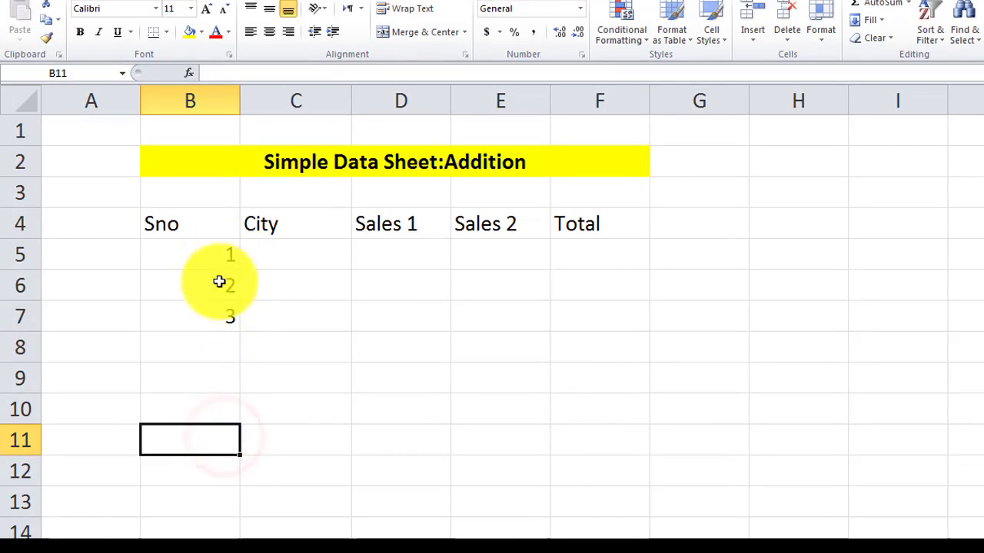
left_click(205, 252)
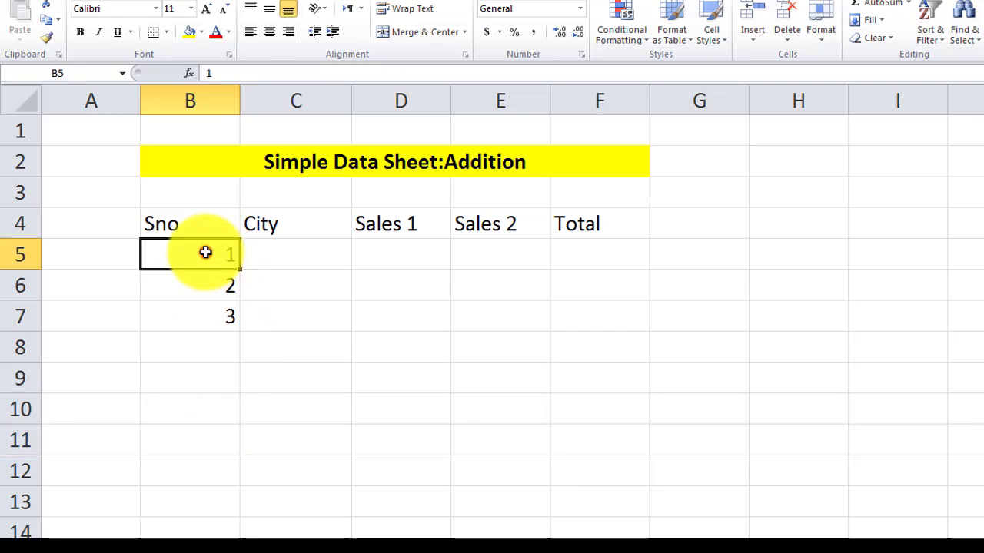
left_click(228, 315)
key("Delete")
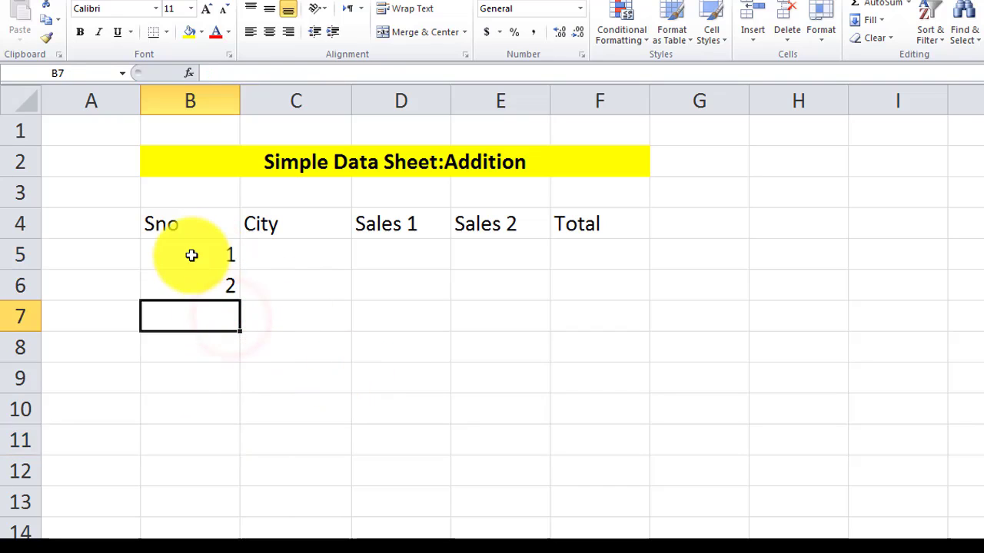
Extend the serial numbers in B5:B6 as a series down to 7 in B11, and shrink the fill back to end at B9
left_click_drag(191, 255, 191, 274)
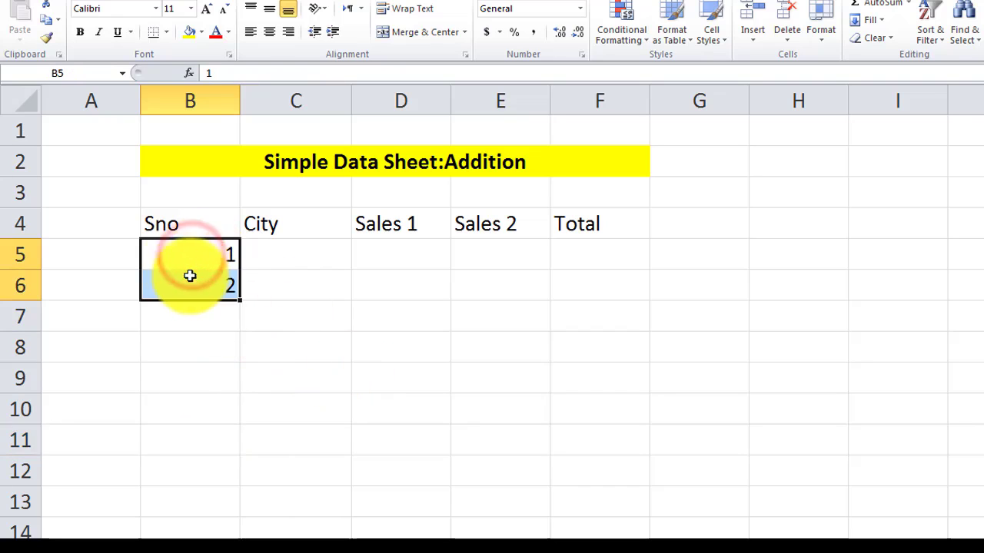
left_click(260, 282)
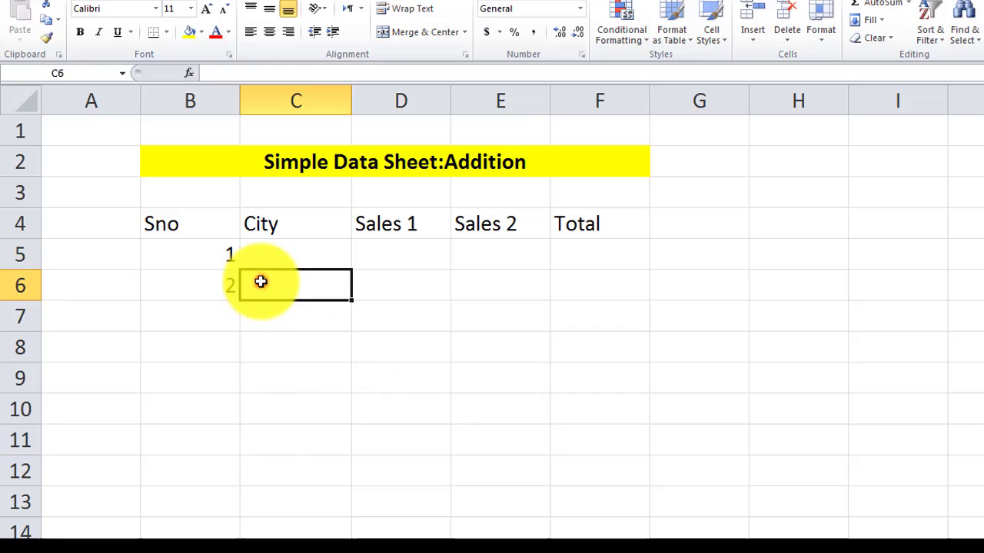
left_click(187, 253)
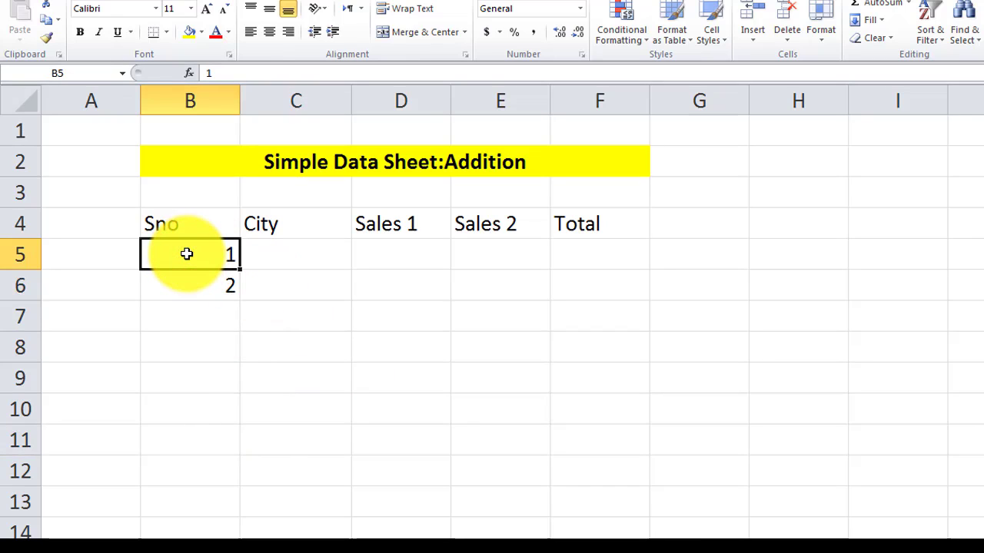
left_click_drag(186, 254, 185, 277)
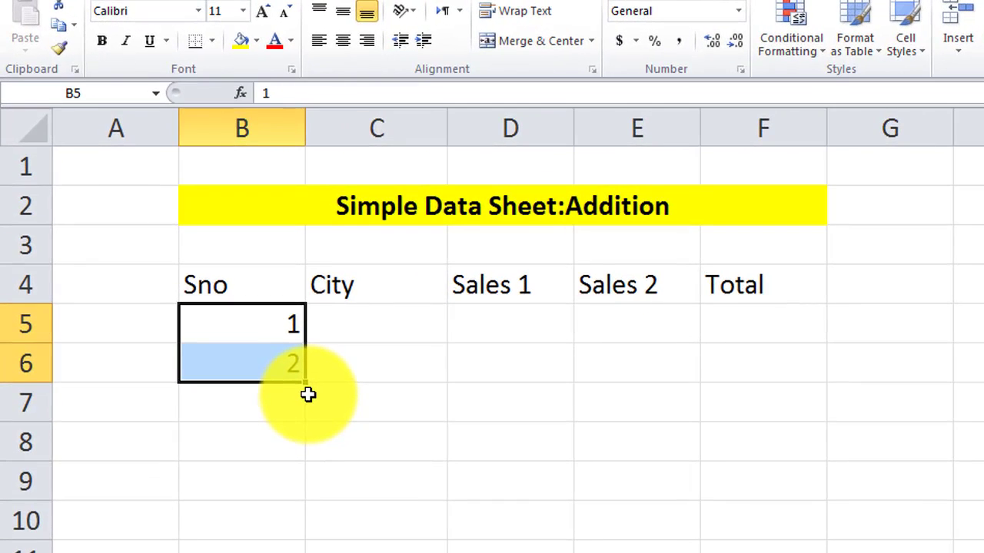
scroll(308, 394, "up", 2)
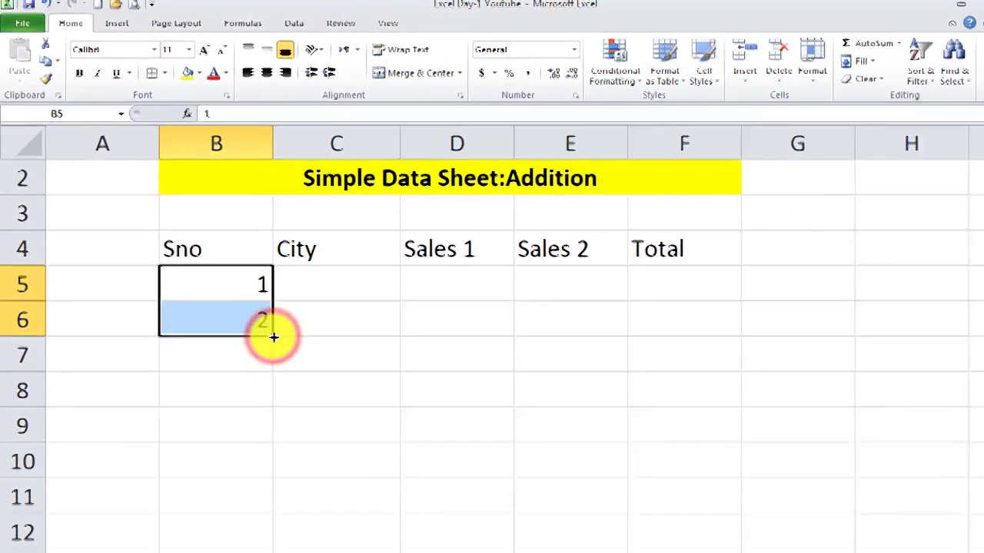
left_click_drag(390, 431, 386, 534)
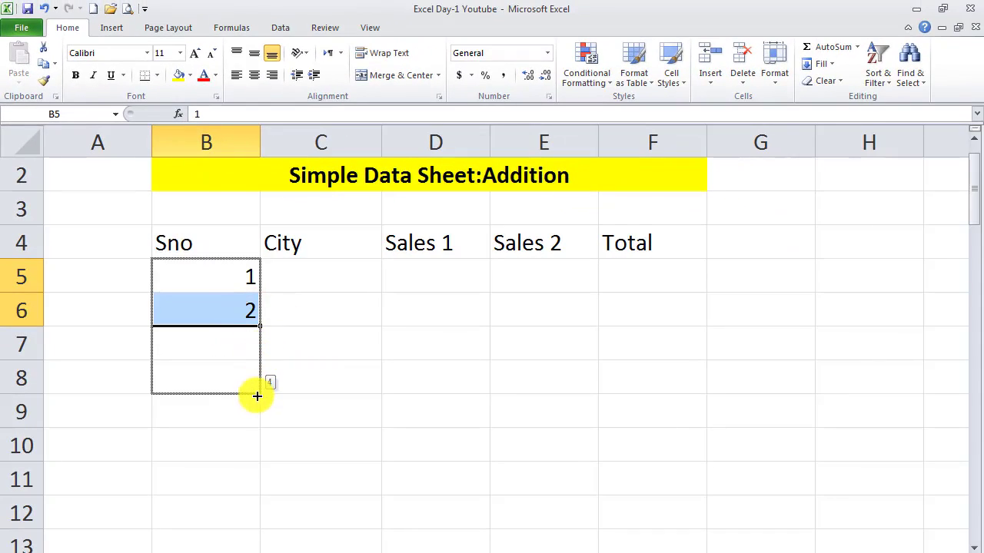
left_click_drag(256, 396, 259, 487)
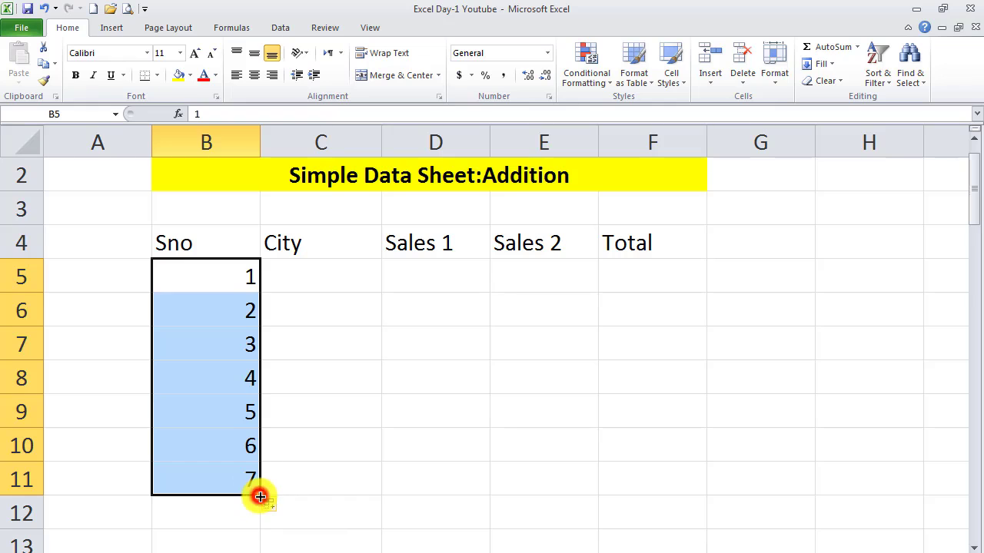
left_click_drag(259, 497, 259, 430)
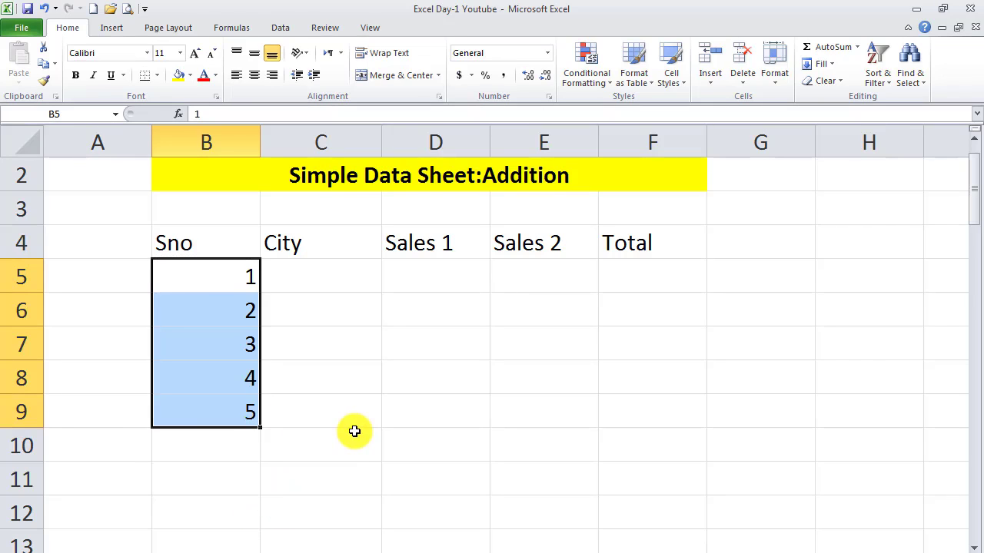
Enter the city names udaipur, Jaipur, Delhi, Bombay and Calcutta in C5:C9 under the City heading
left_click(310, 275)
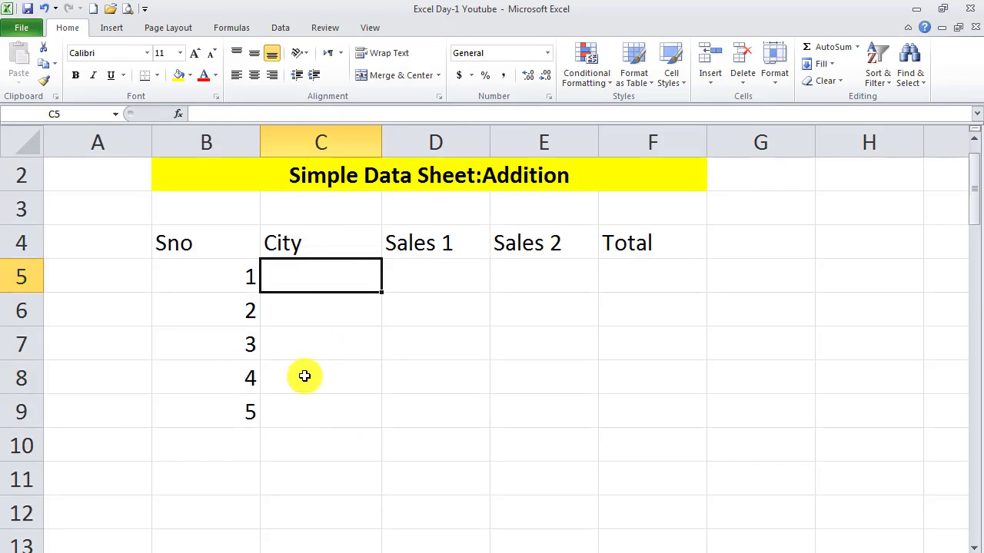
type("udaipu")
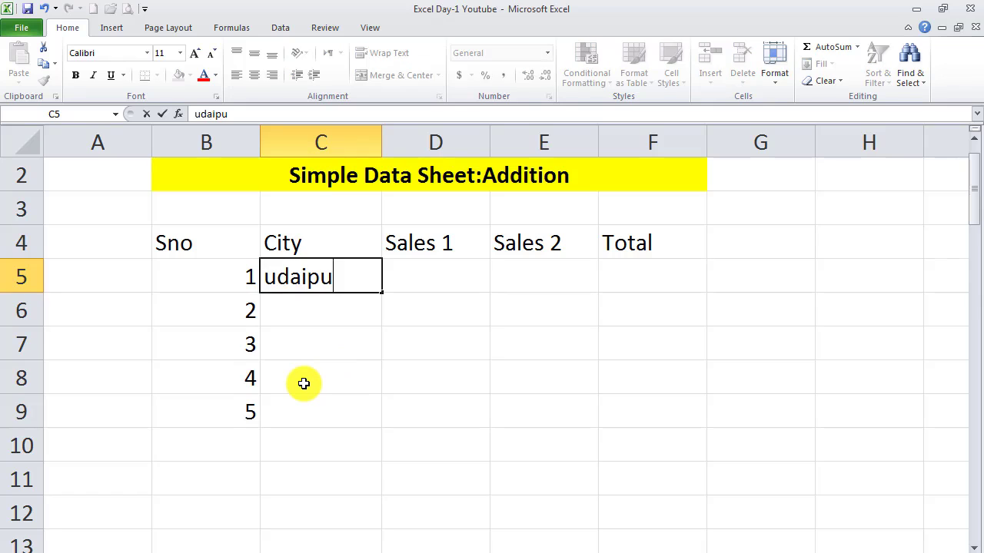
type("r")
key("Return")
type("Ja")
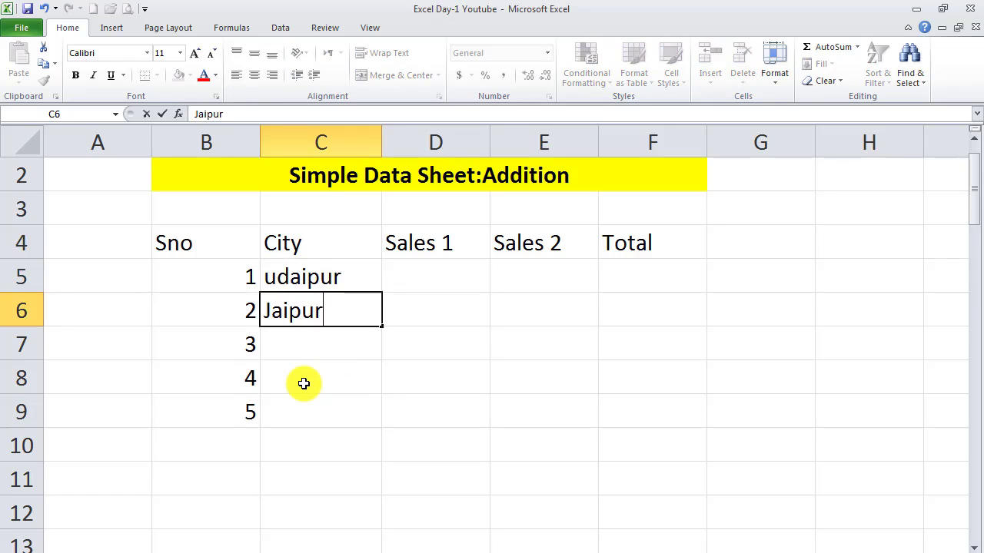
key("Return")
type("Delhi")
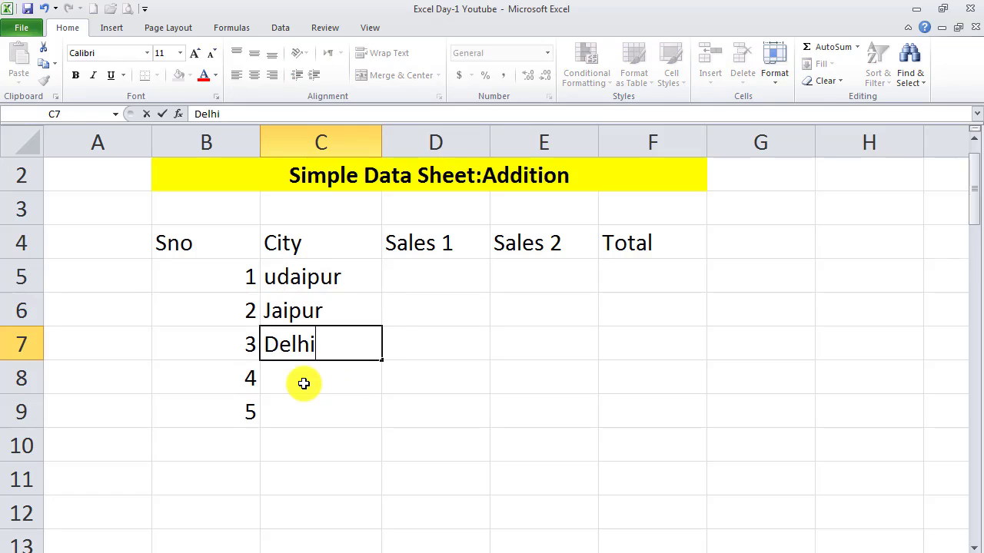
key("Return")
type("Bombay")
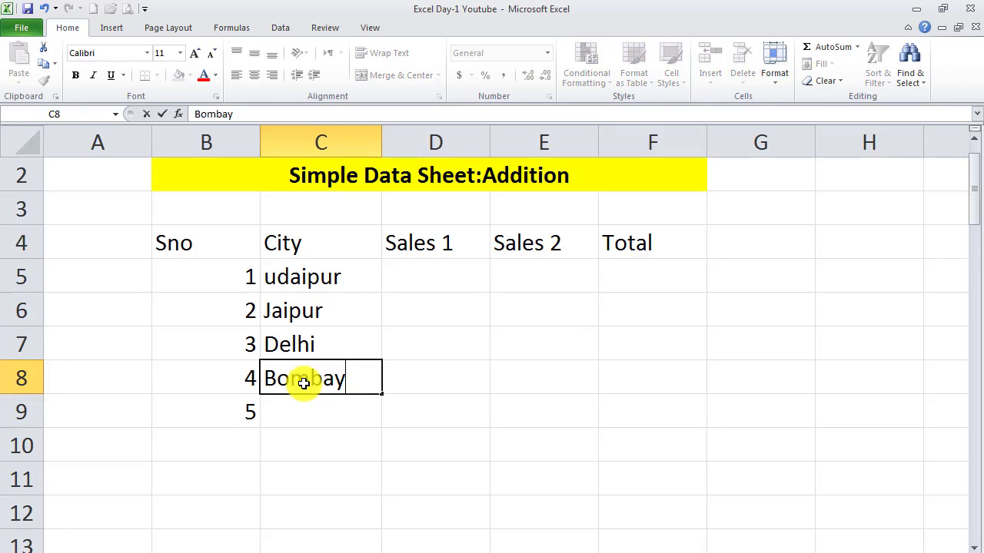
key("Return")
type("C")
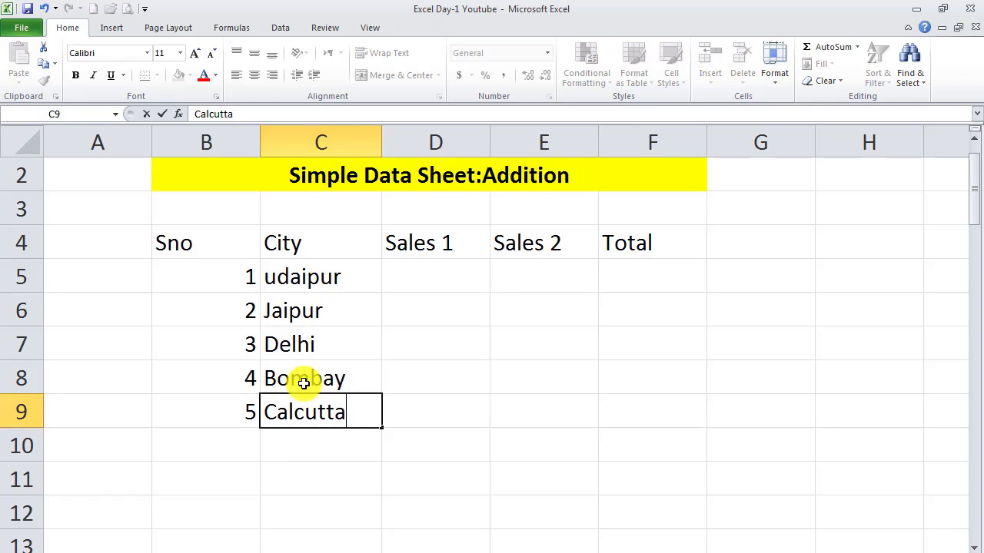
type("alcutta")
key("Tab")
Enter 100 as both the Sales 1 and Sales 2 figures for udaipur in D5 and E5
key("Up")
key("Up")
key("Up")
key("Up")
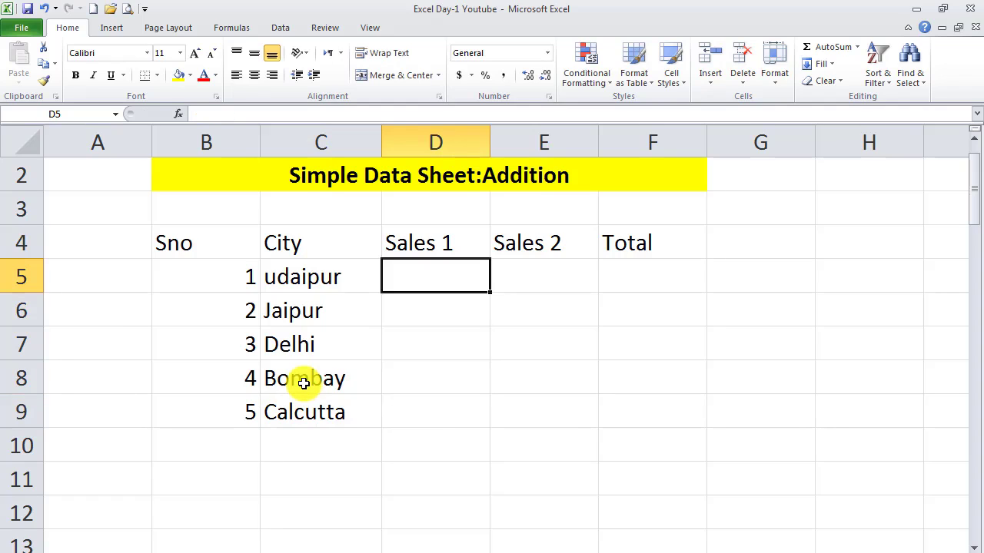
type("100")
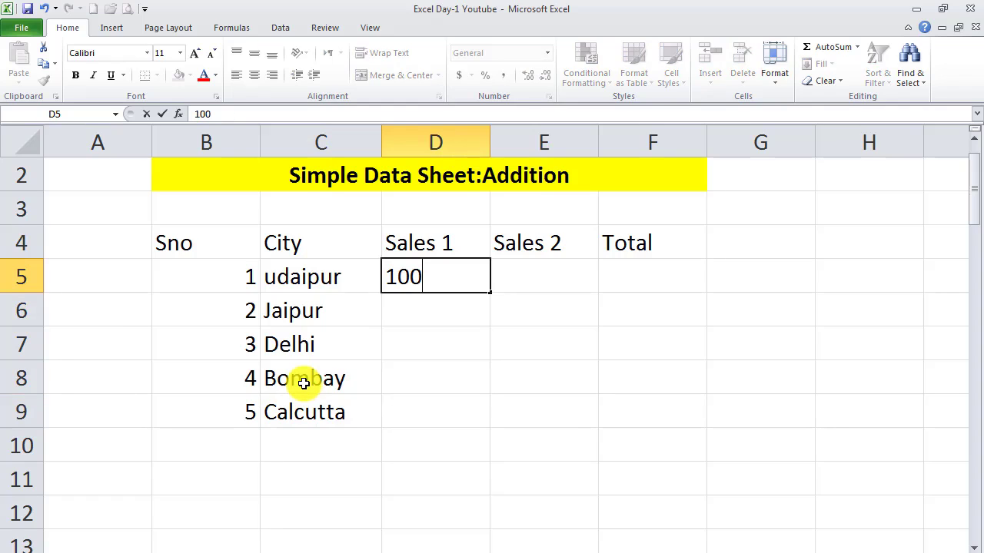
key("Tab")
type("100")
key("Return")
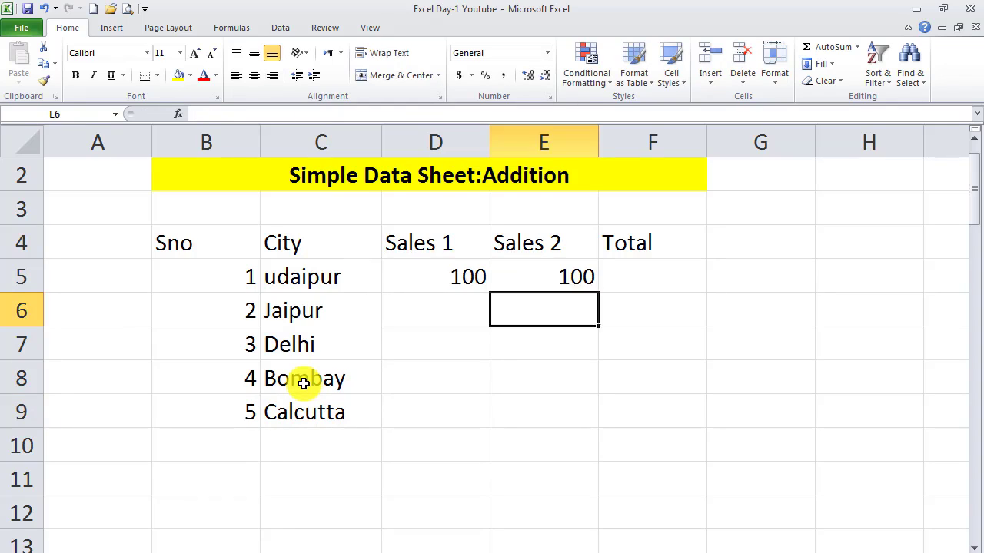
Enter the Sales 1 and Sales 2 figures 6000 and 2000 for Jaipur in row 6, and 10000 and 5000 for Delhi in row 7
type("600")
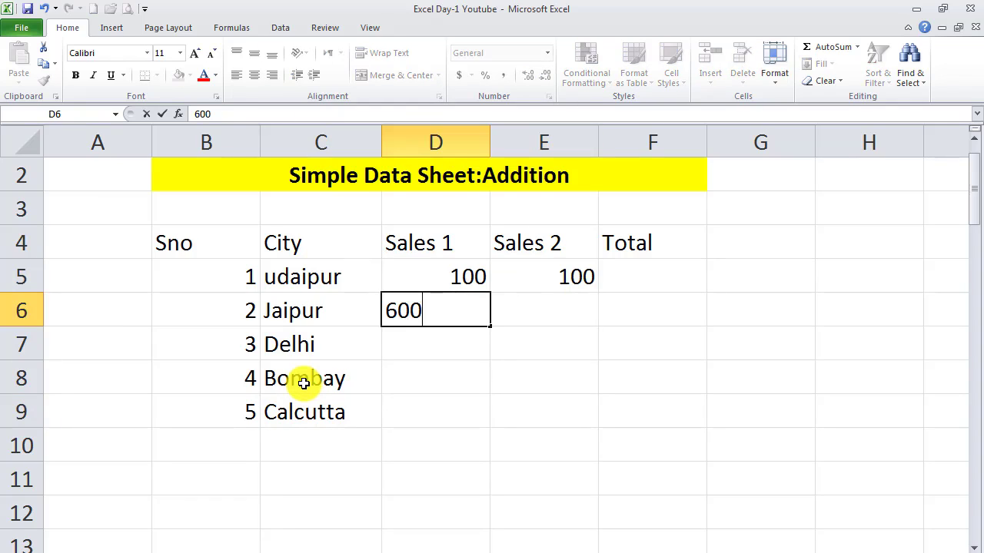
type("0")
key("Tab")
type("200")
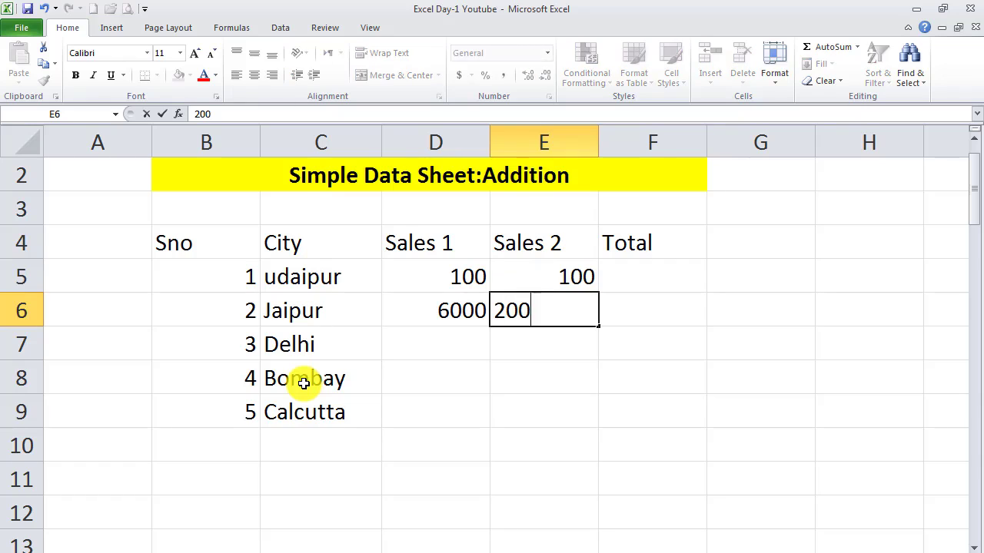
type("0")
key("Down")
key("Left")
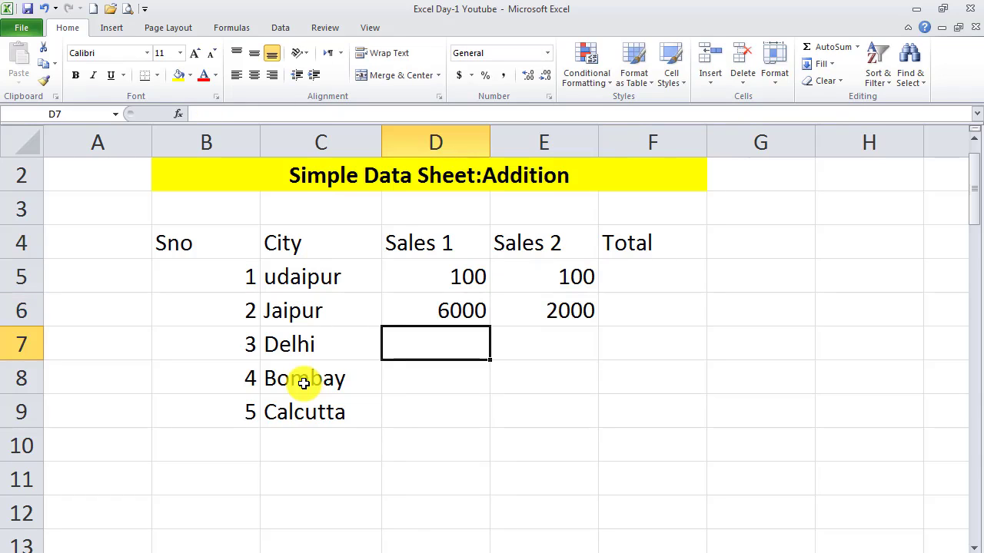
type("10000")
key("Right")
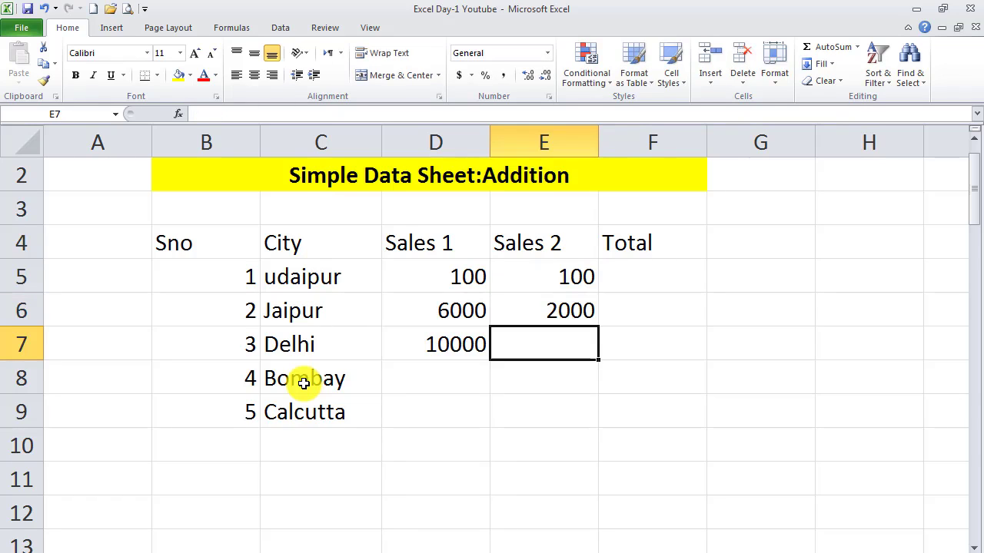
type("5000")
key("Return")
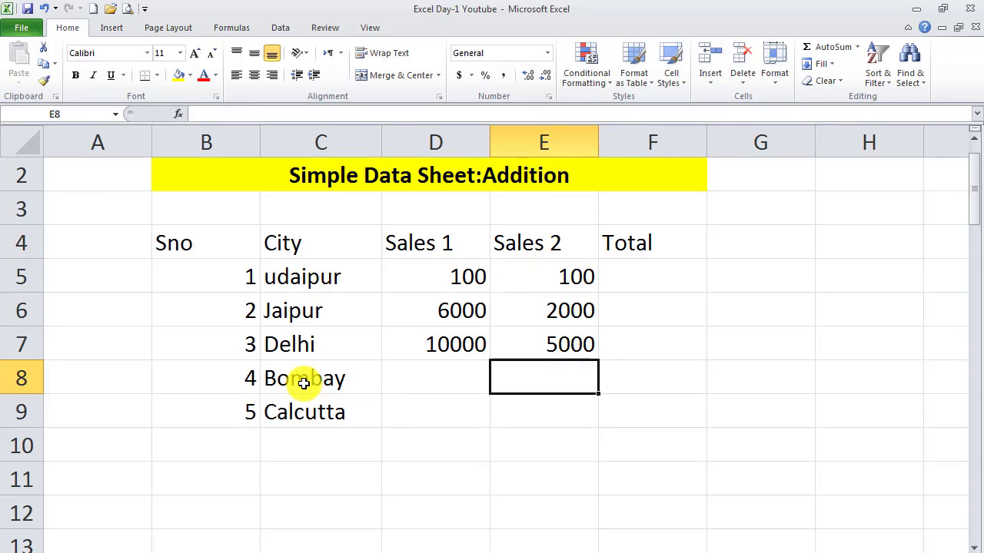
Enter the Sales 1 and Sales 2 figures 8000 and 2000 for Bombay in row 8, and 7000 and 7000 for Calcutta in row 9
key("Left")
type("8000")
key("Right")
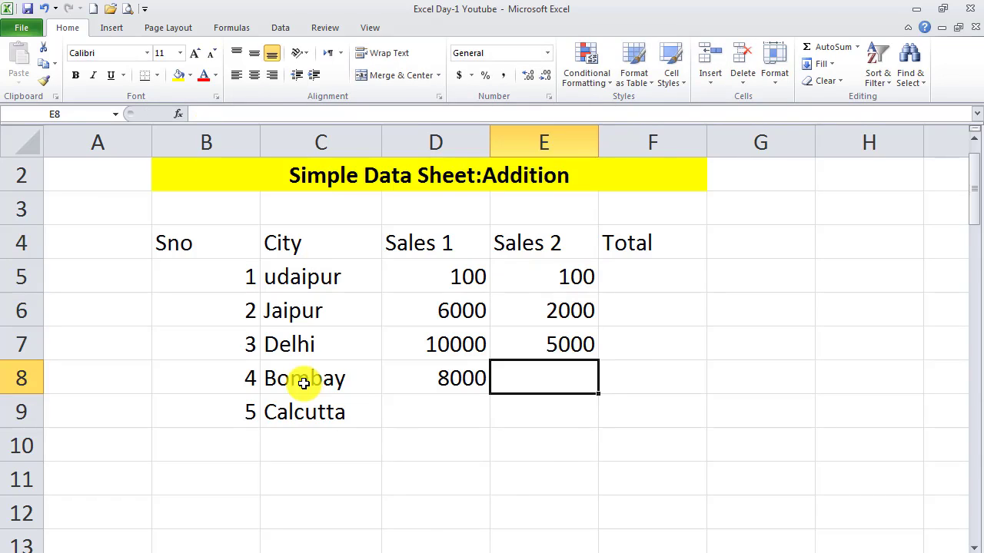
type("2000")
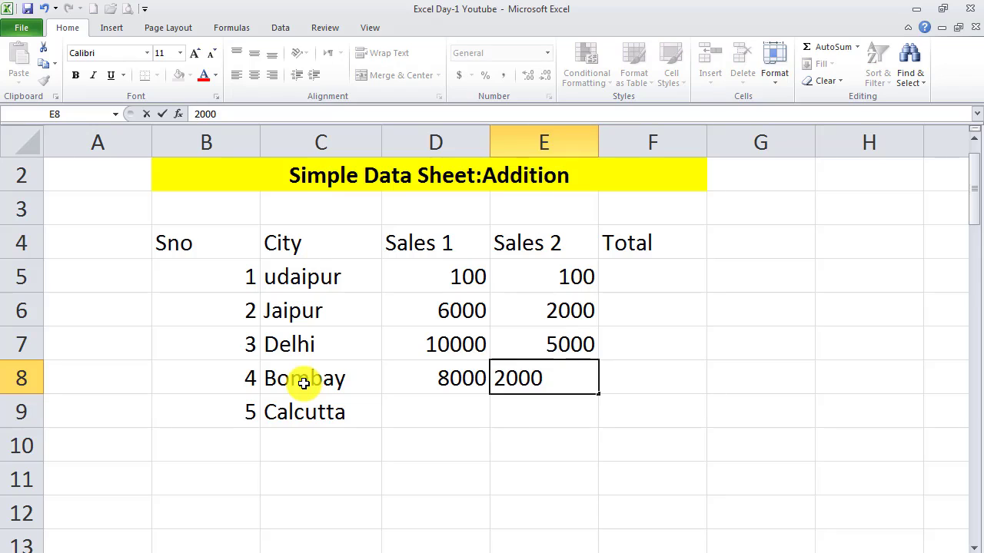
key("Return")
key("Left")
type("7")
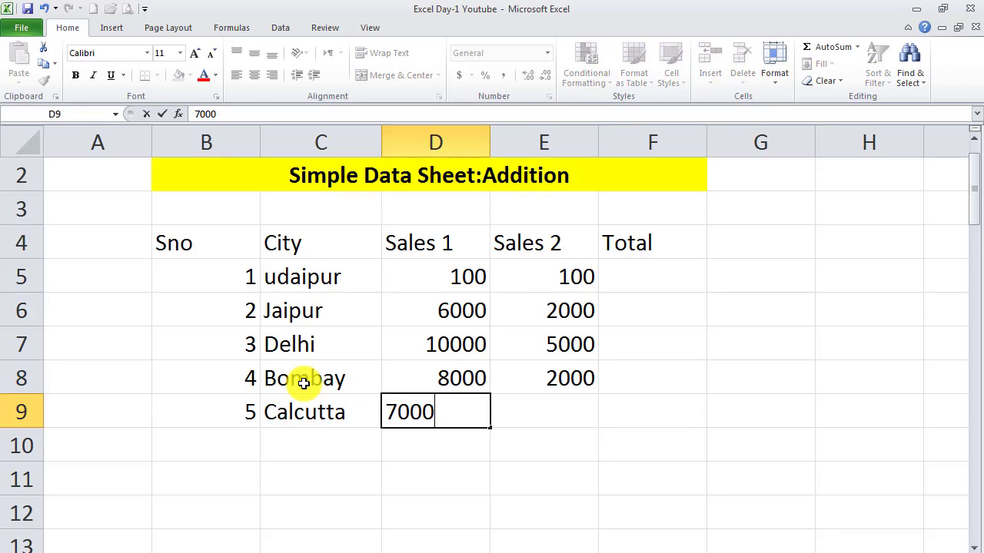
key("Right")
type("7")
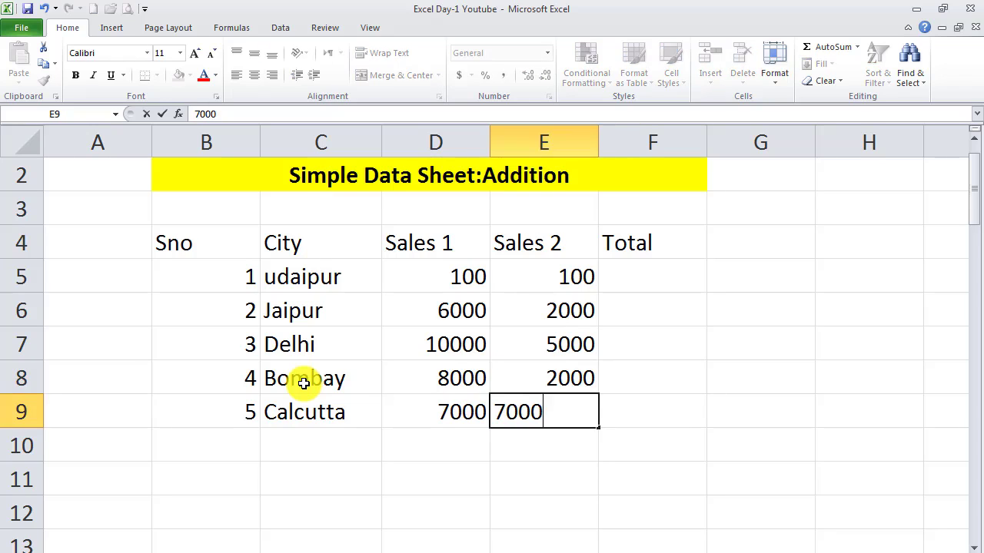
key("Return")
Total udaipur's two sales figures in D5:E5 into F5 with AutoSum
key("Up")
key("Up")
key("Up")
key("Up")
key("Up")
key("Left")
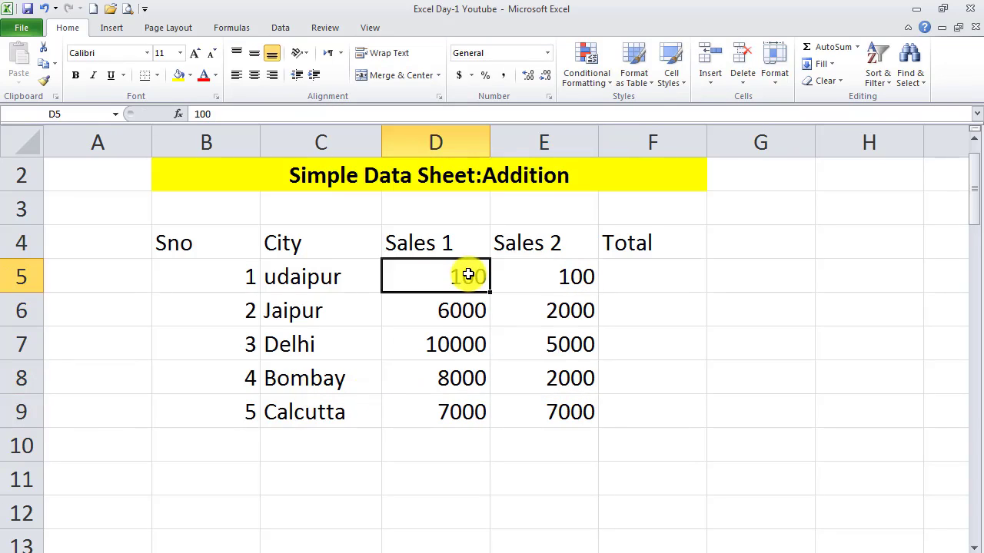
left_click_drag(461, 275, 541, 283)
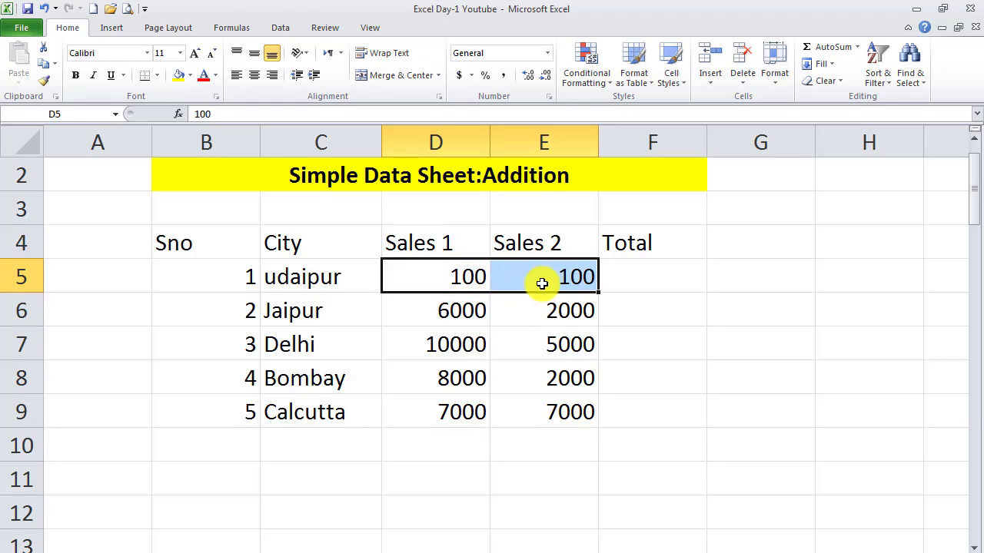
left_click(823, 51)
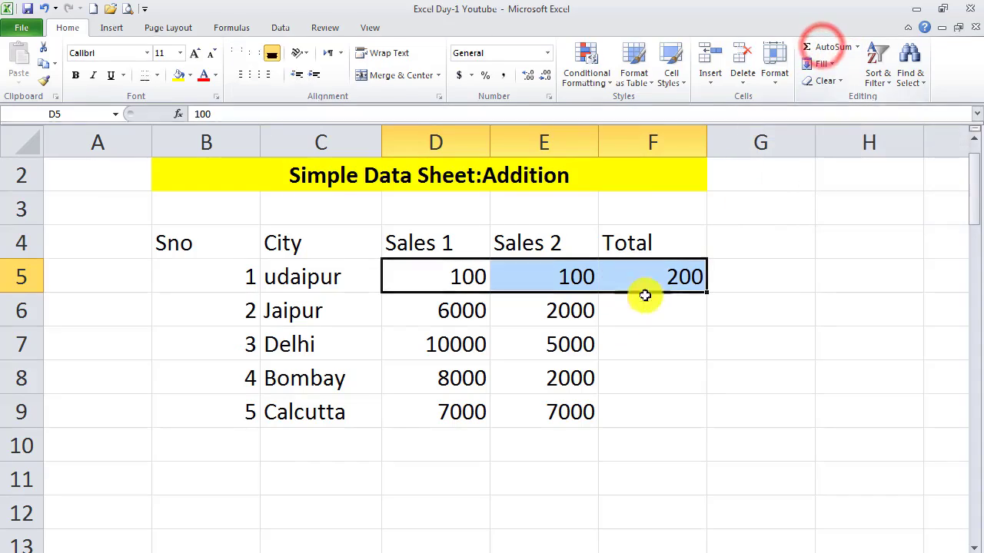
Check the sum formula in F5 against the udaipur sales figures in D5:E5
left_click(652, 244)
left_click(659, 279)
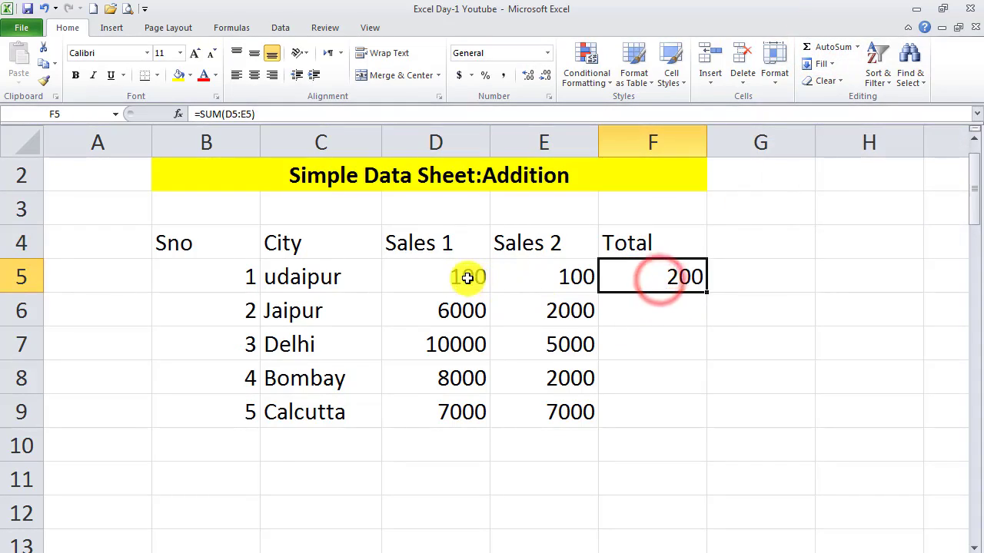
left_click_drag(466, 277, 580, 278)
left_click(680, 279)
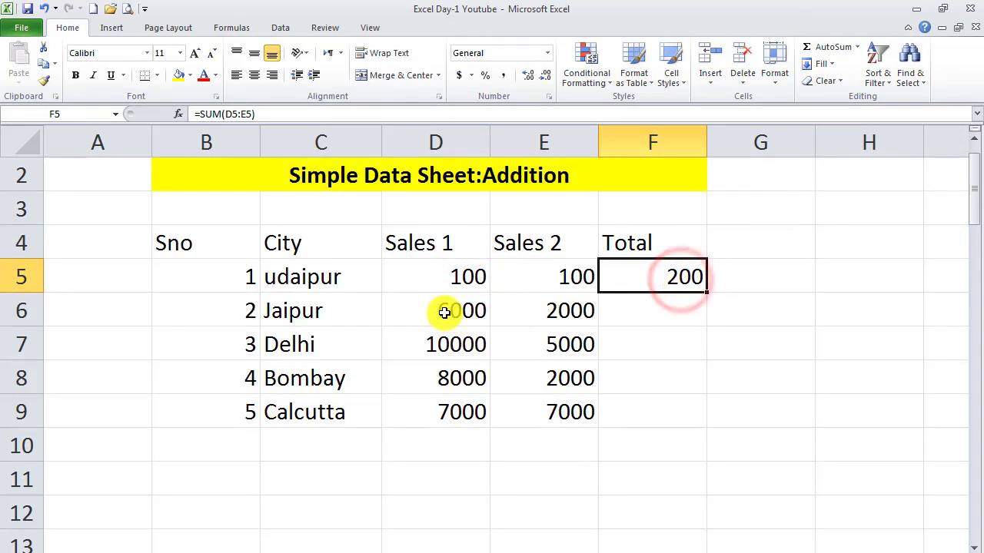
Select Jaipur's Sales 1 and Sales 2 figures in D6:E6 for totalling
left_click_drag(444, 311, 556, 312)
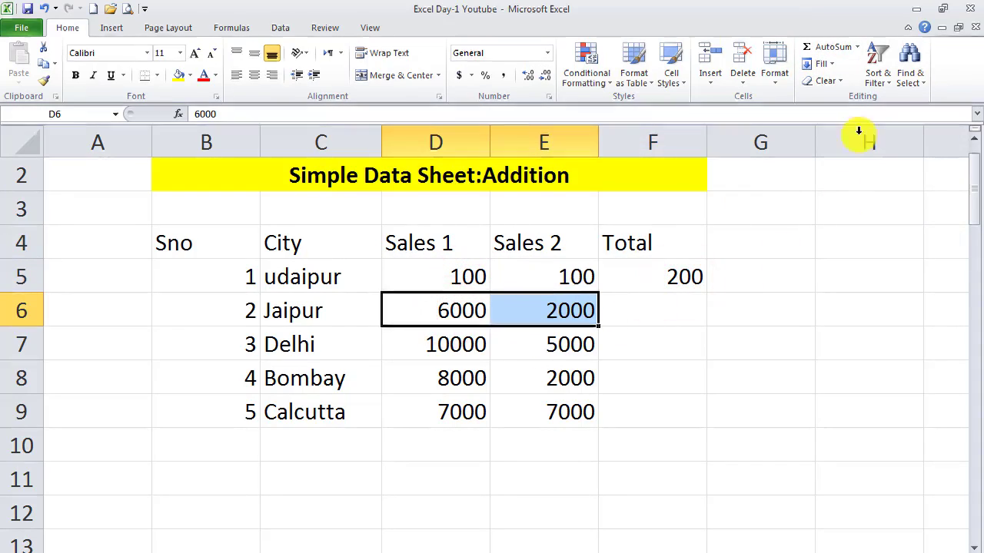
Total Sales 1 and Sales 2 with AutoSum for the Jaipur, Delhi and Bombay rows
left_click(826, 46)
left_click_drag(457, 345, 567, 345)
left_click(831, 51)
left_click_drag(455, 378, 594, 388)
left_click(817, 46)
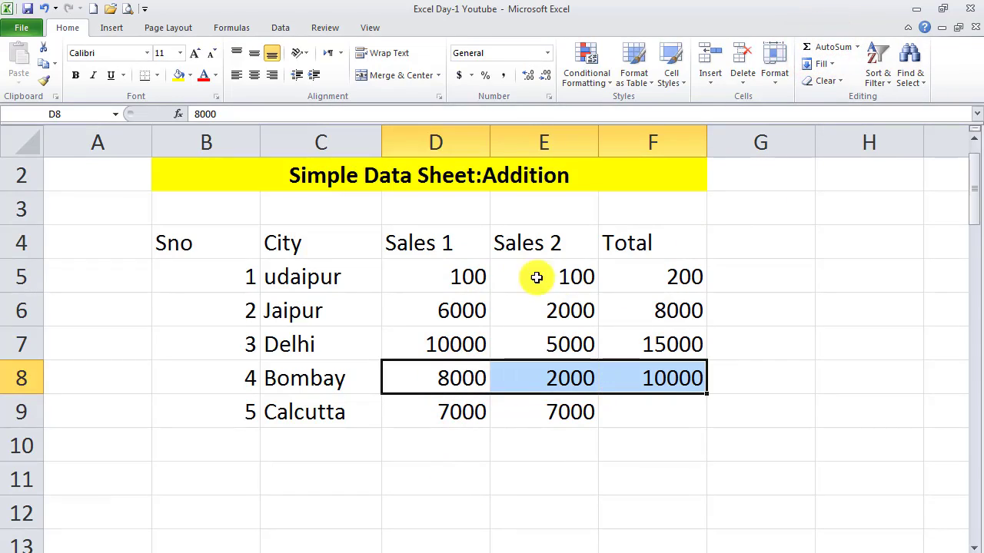
left_click(252, 464)
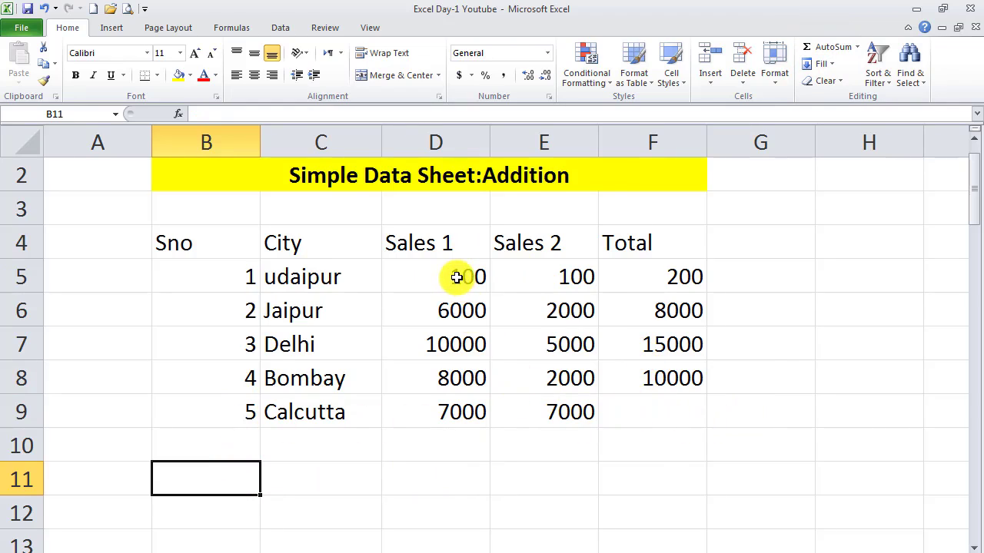
left_click_drag(457, 278, 507, 279)
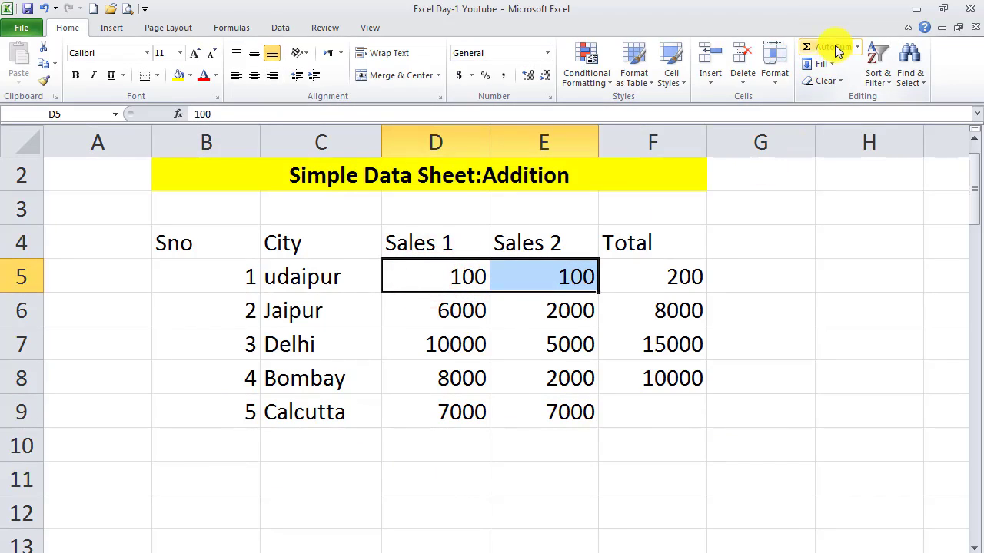
left_click(645, 405)
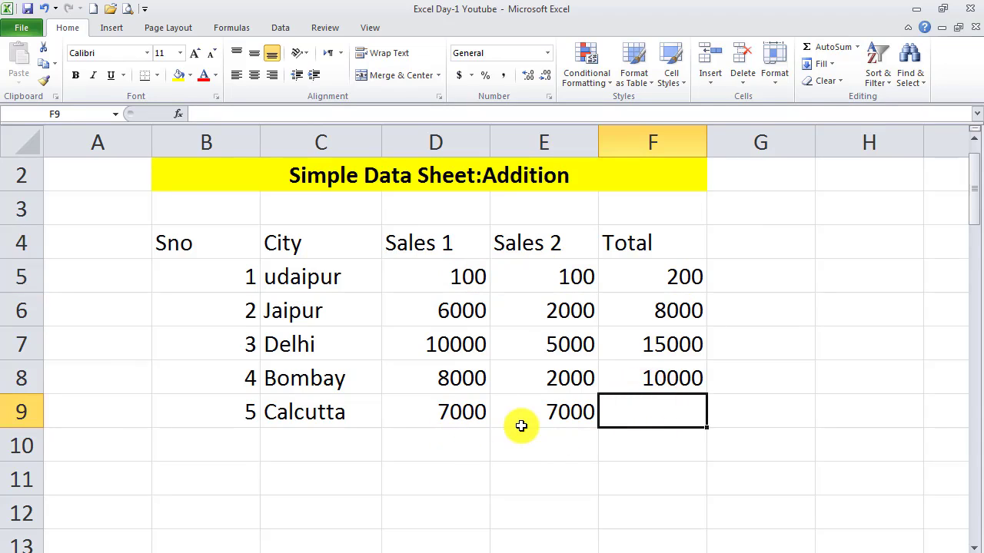
Enter the formula =D9+E9 in cell F9 to add the two Calcutta sales values
scroll(523, 427, "down", 1)
left_click_drag(451, 311, 576, 312)
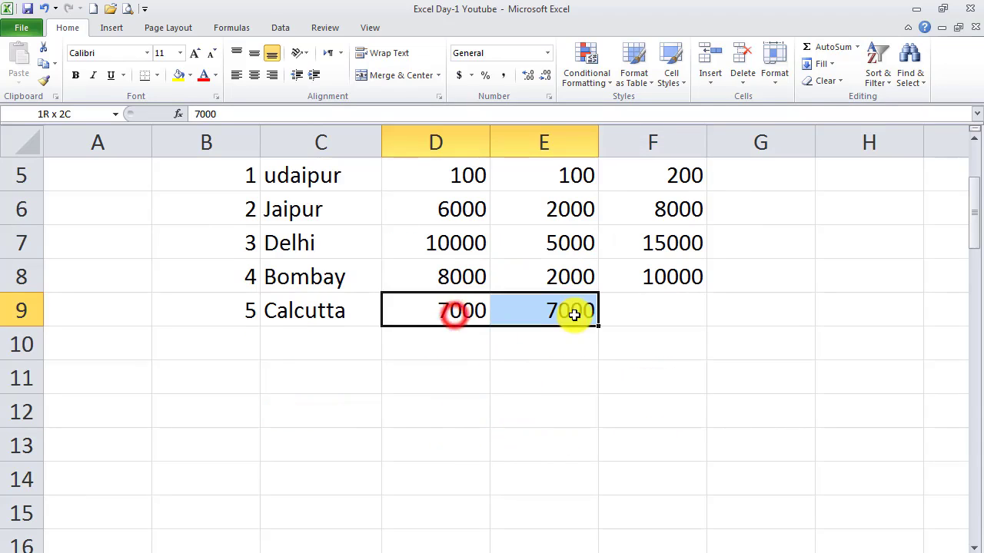
left_click(645, 315)
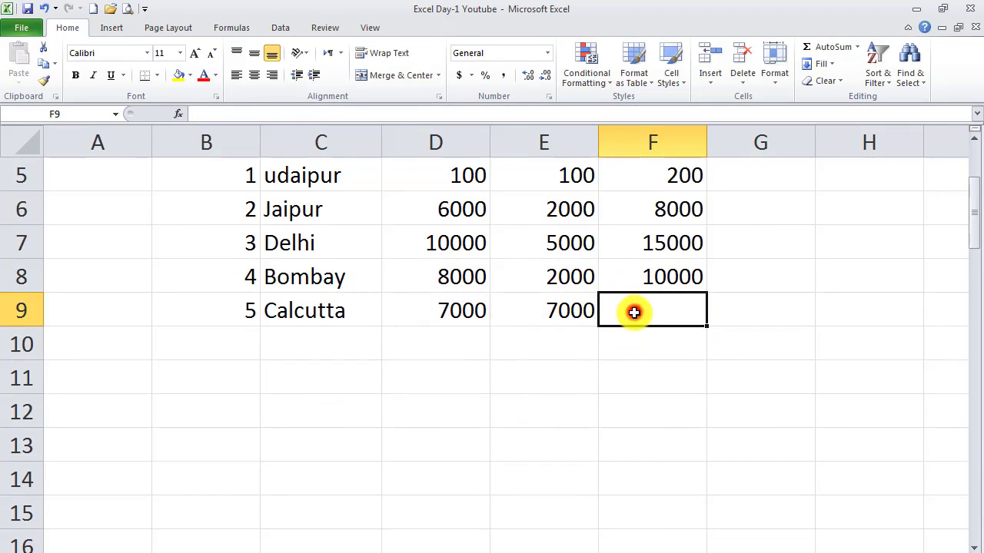
left_click(634, 312)
type("=")
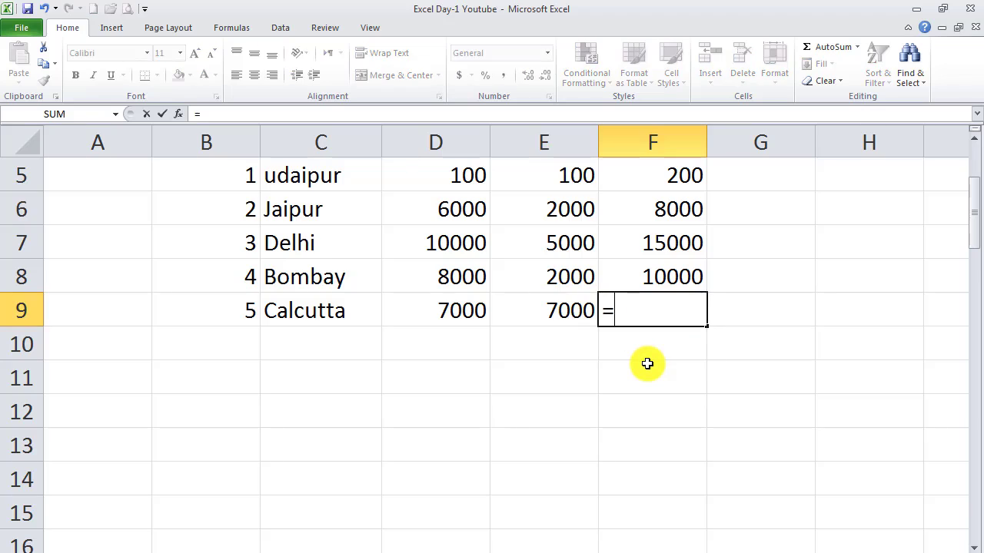
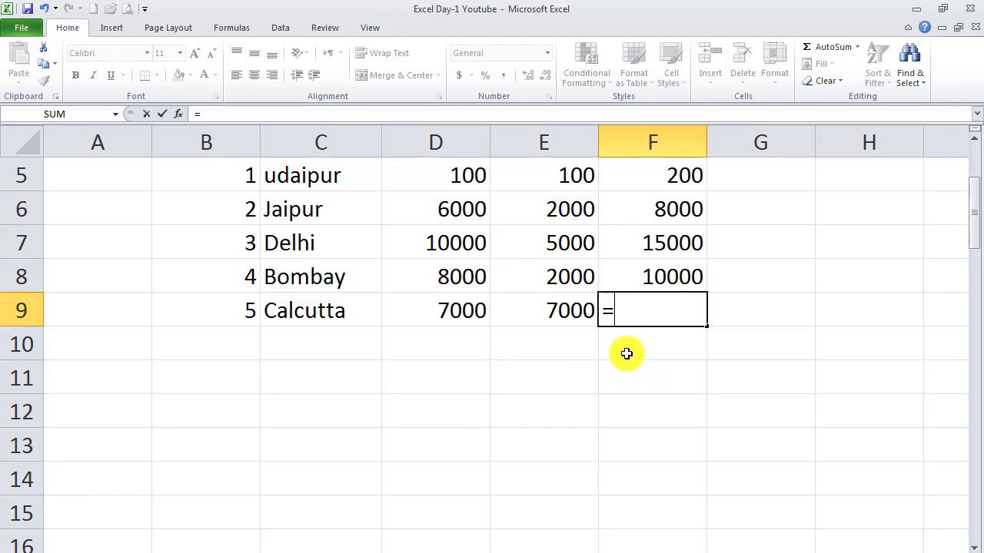
left_click(459, 315)
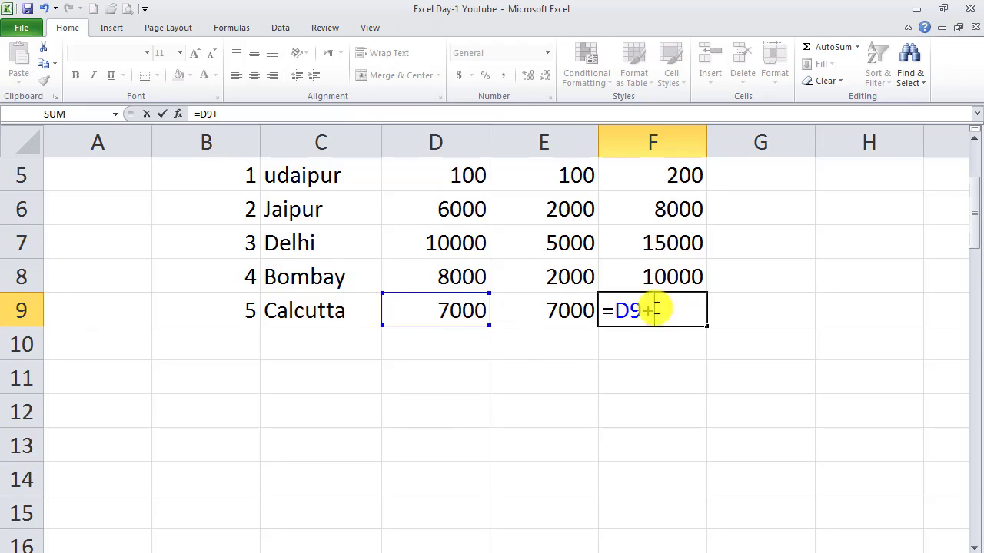
left_click(555, 315)
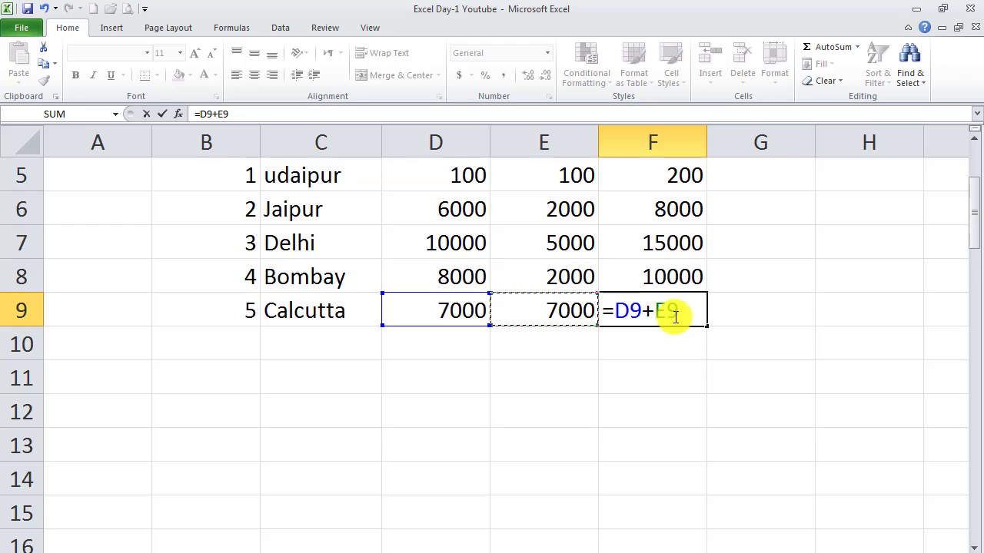
key("Return")
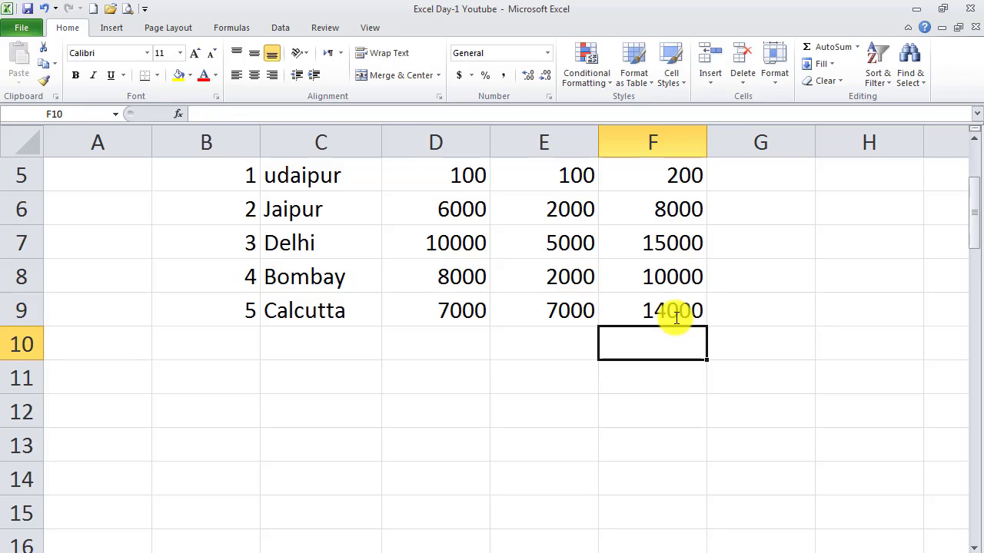
Review the Calcutta total's formula and the cells it references, comparing it with the totals in F5:F8
left_click(658, 311)
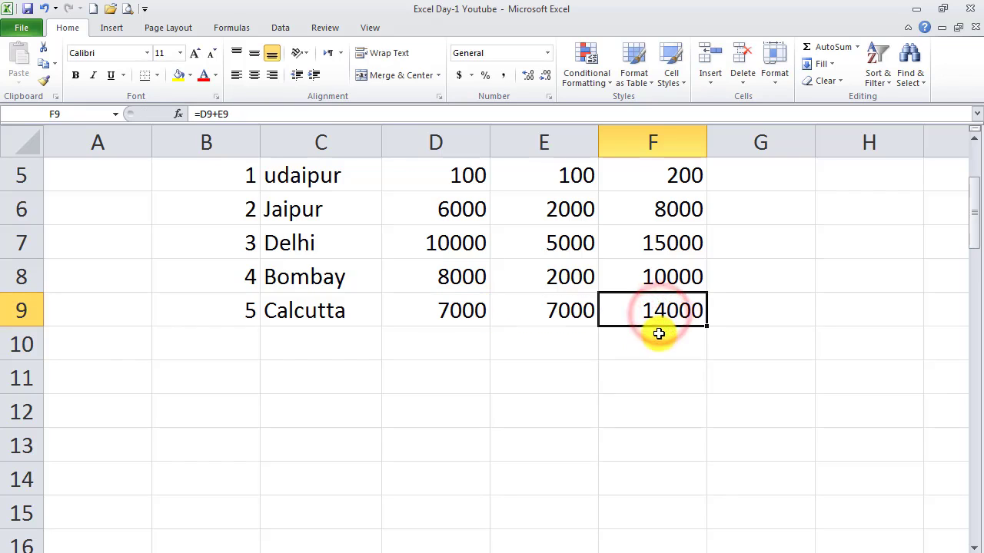
scroll(646, 357, "up", 1)
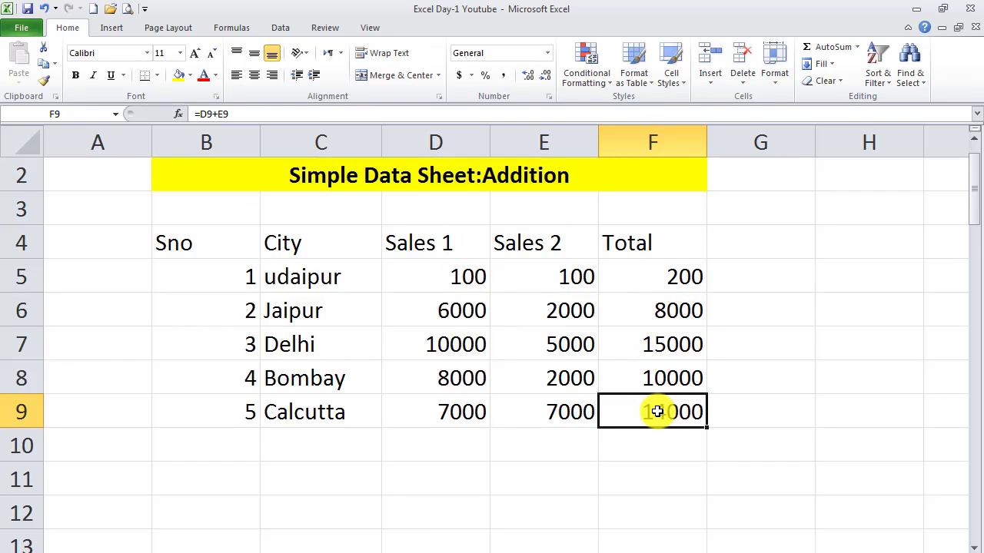
left_click_drag(682, 279, 681, 374)
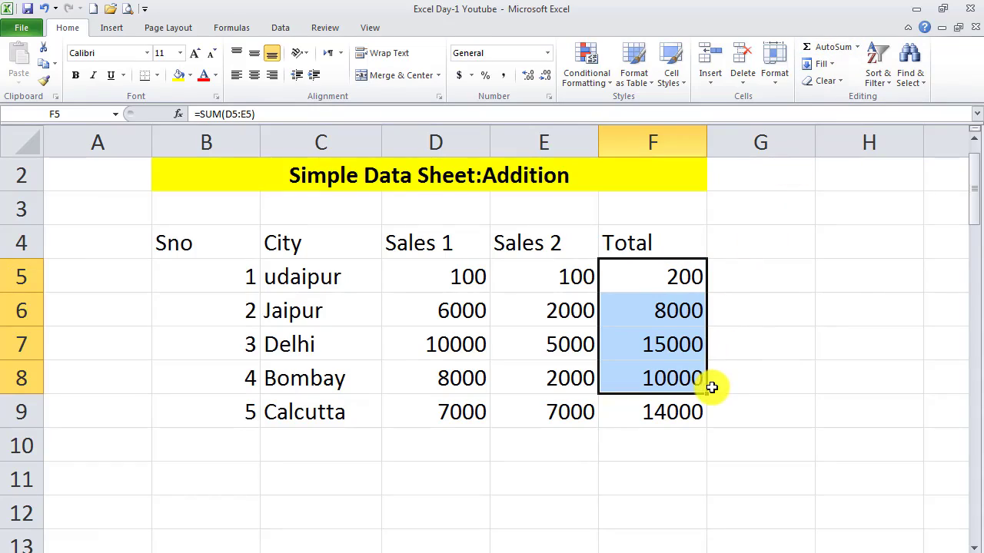
left_click(657, 416)
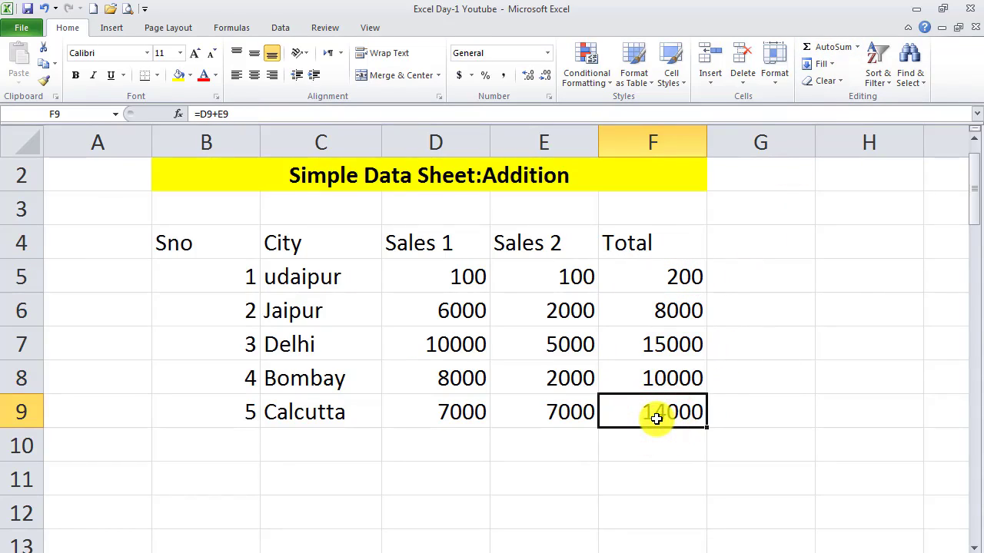
left_click_drag(464, 420, 653, 417)
left_click(662, 414)
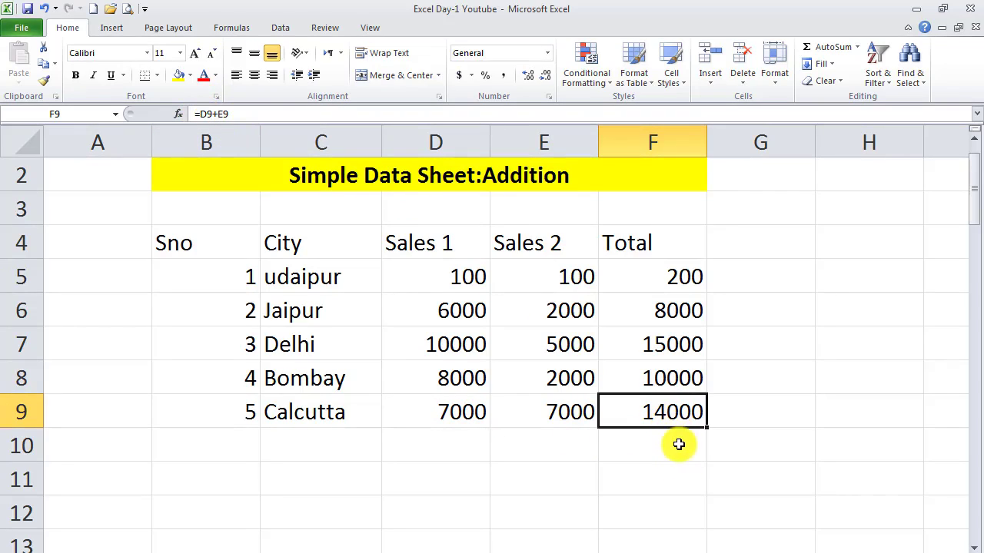
key("F2")
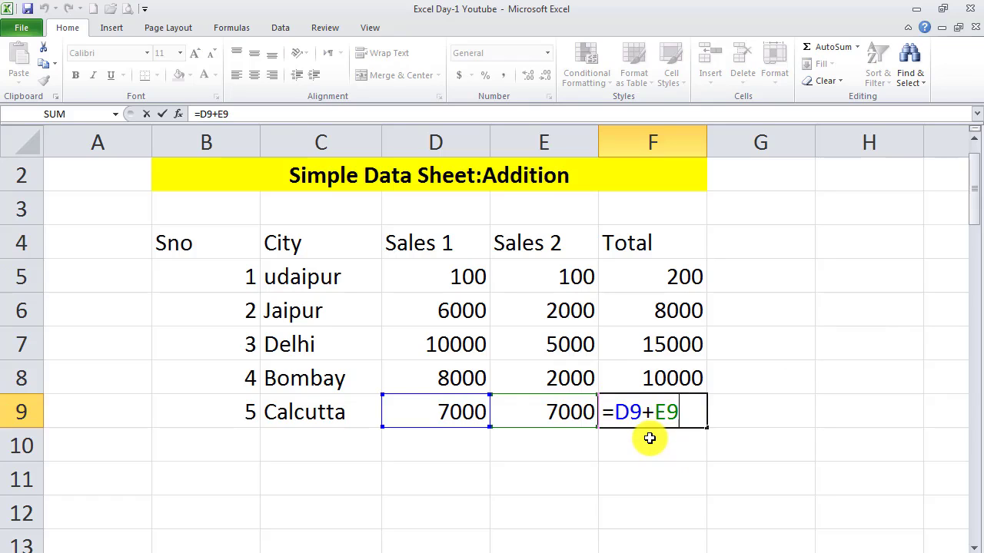
left_click(649, 438)
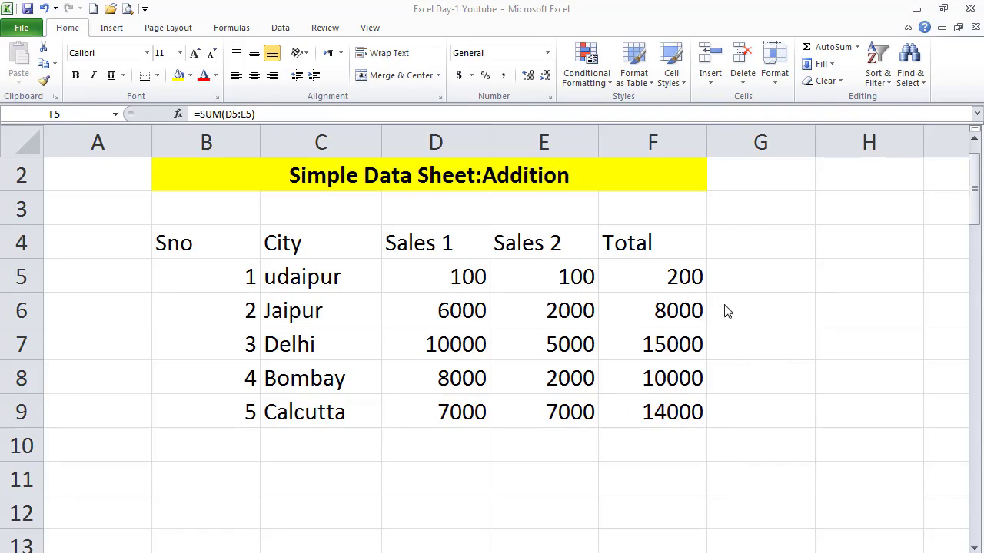
Compare the formulas behind the Udaipur, Jaipur, Delhi and Calcutta totals, and display the cell references used in F9
left_click(695, 278)
left_click(684, 321)
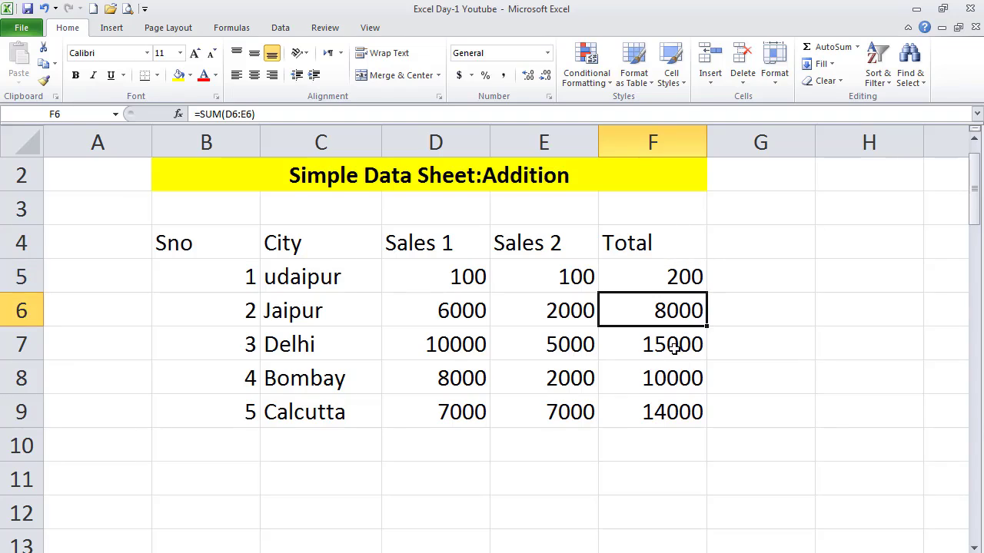
left_click(674, 348)
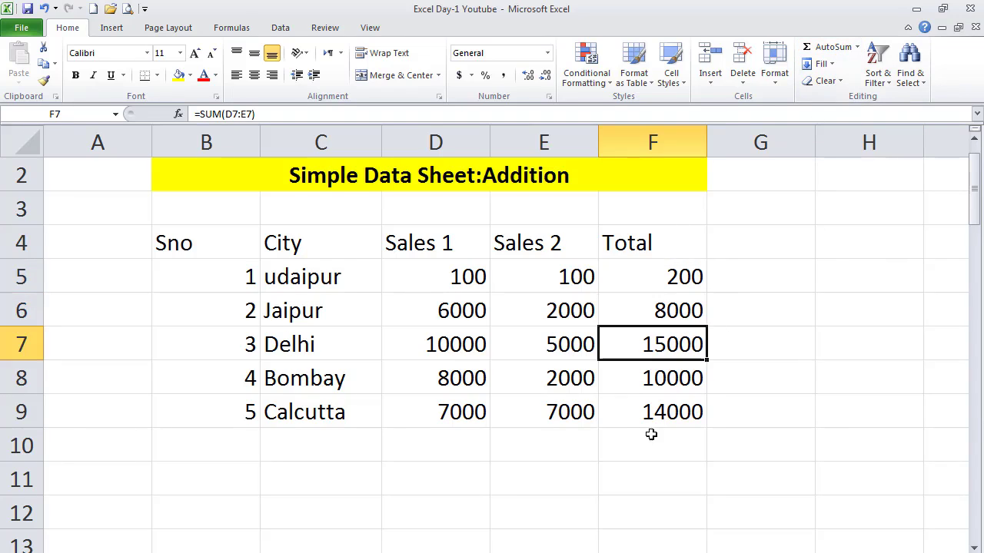
left_click(672, 419)
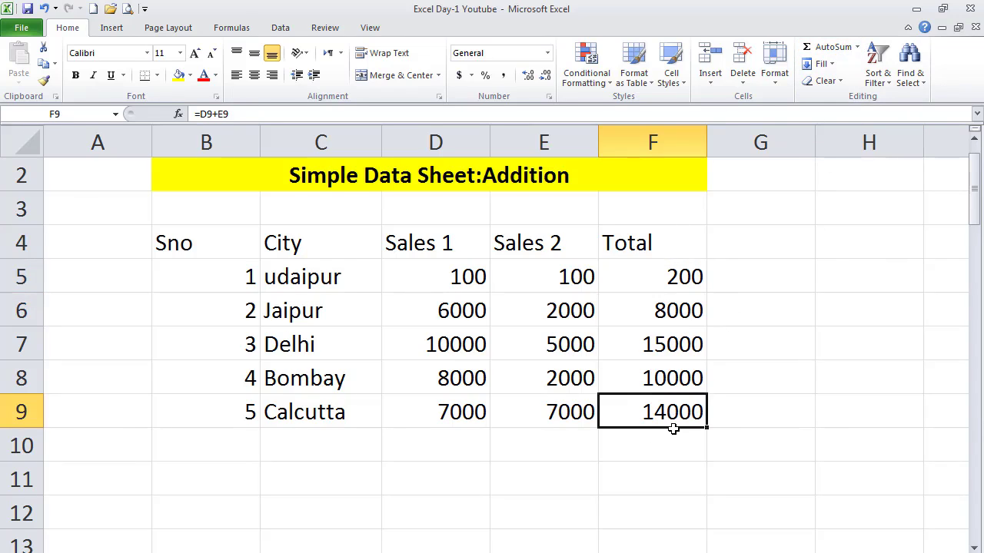
double_click(673, 427)
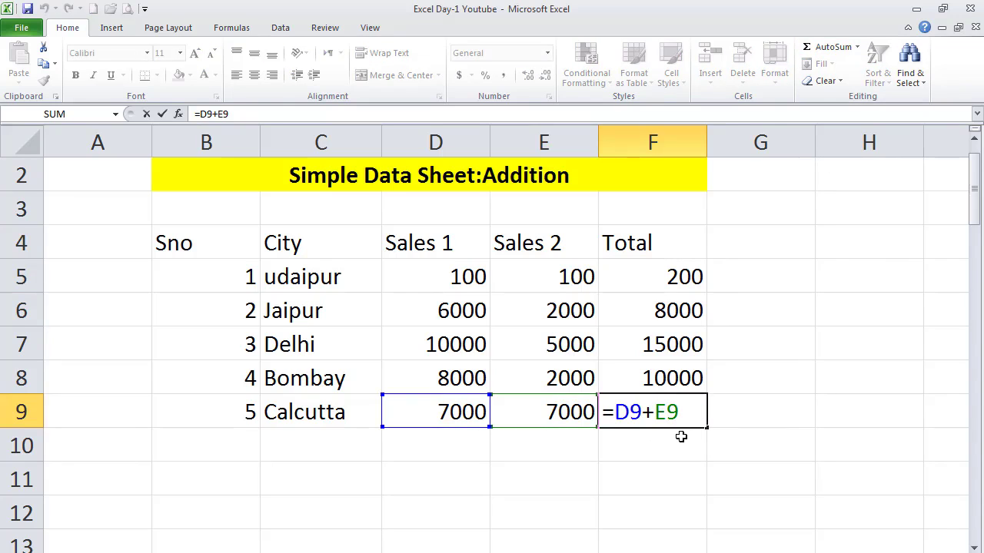
key("ctrl+Return")
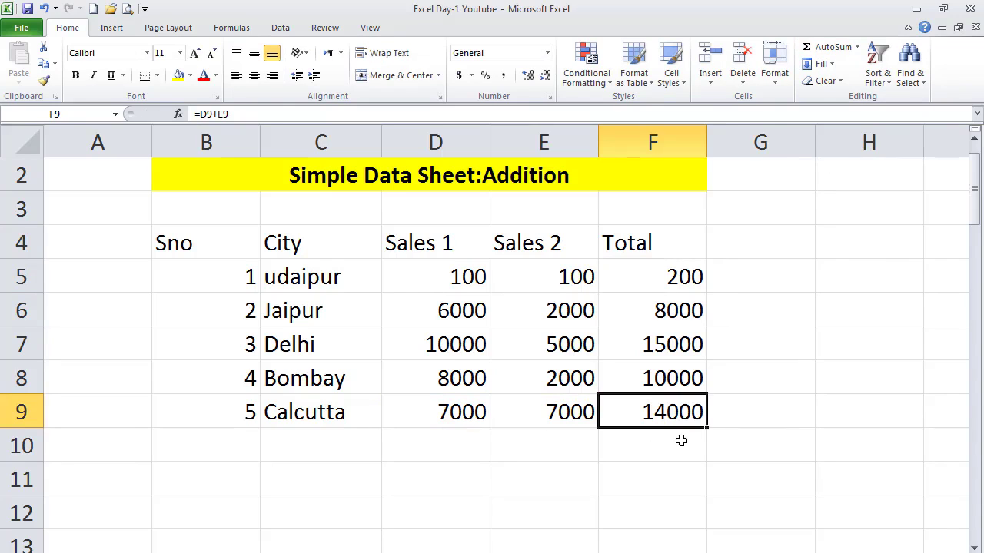
Clear all values from the Total column, cells F5:F9
left_click(736, 285)
left_click(677, 283)
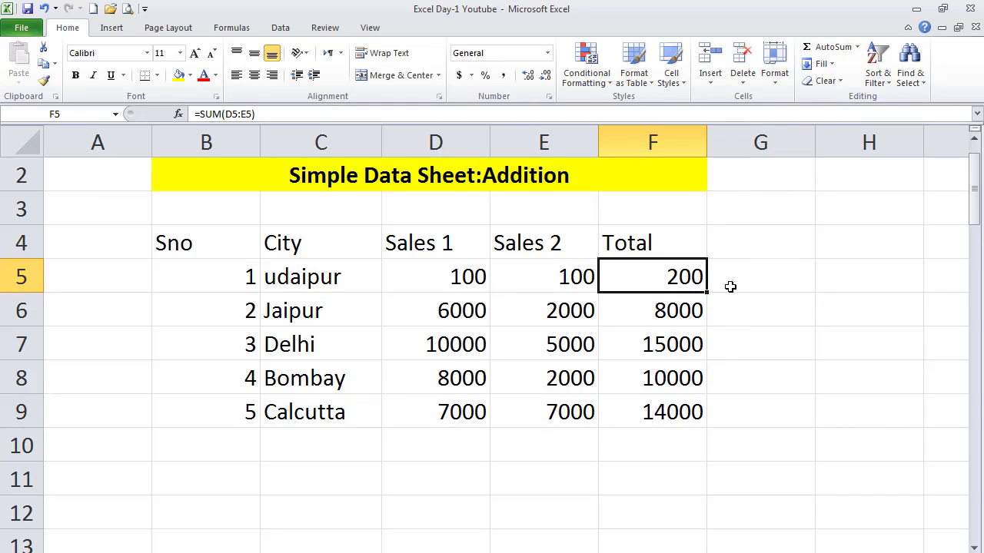
left_click_drag(661, 275, 663, 404)
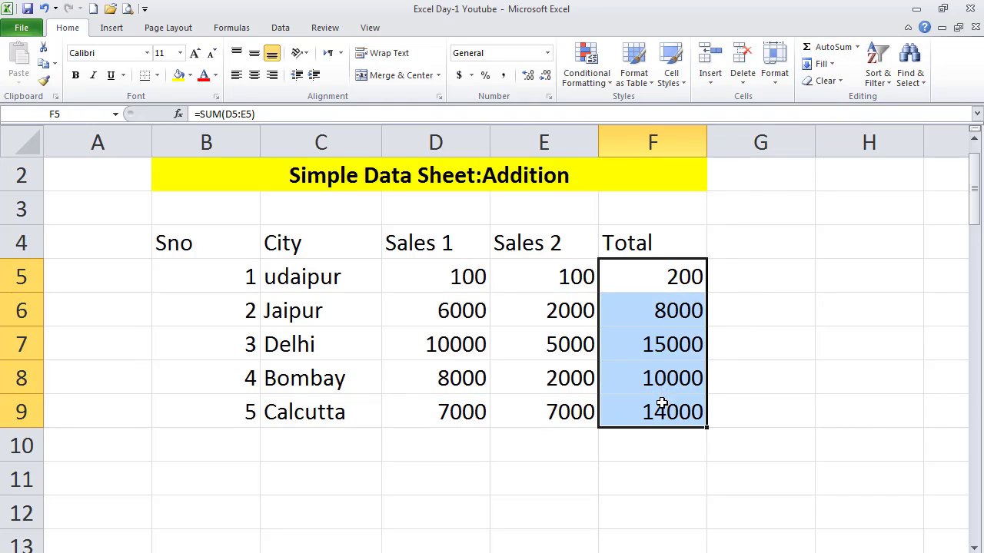
key("Delete")
Enter the fixed-number formula =100+100 in the Udaipur total cell F5 and check it
left_click(658, 288)
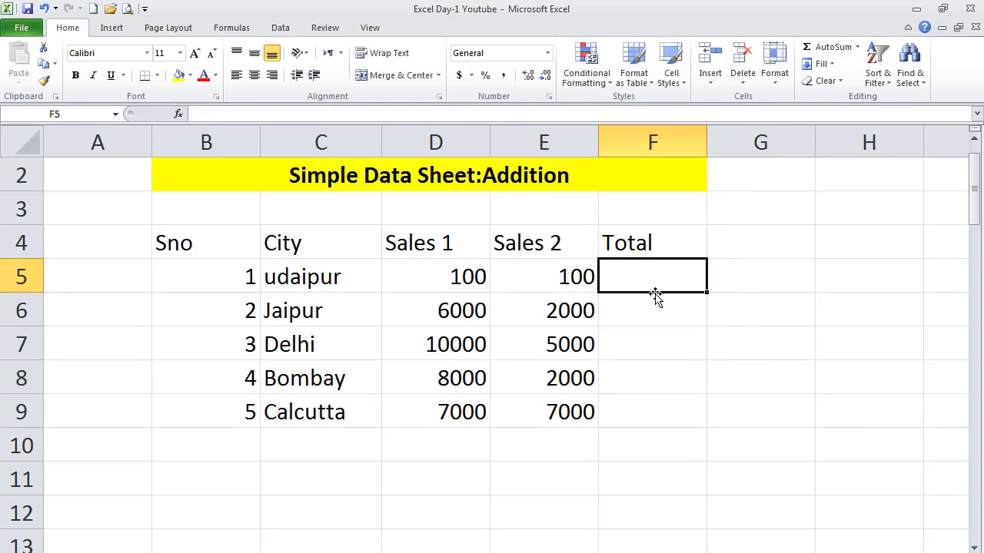
left_click(468, 277)
left_click(565, 279)
left_click(647, 281)
type("=10")
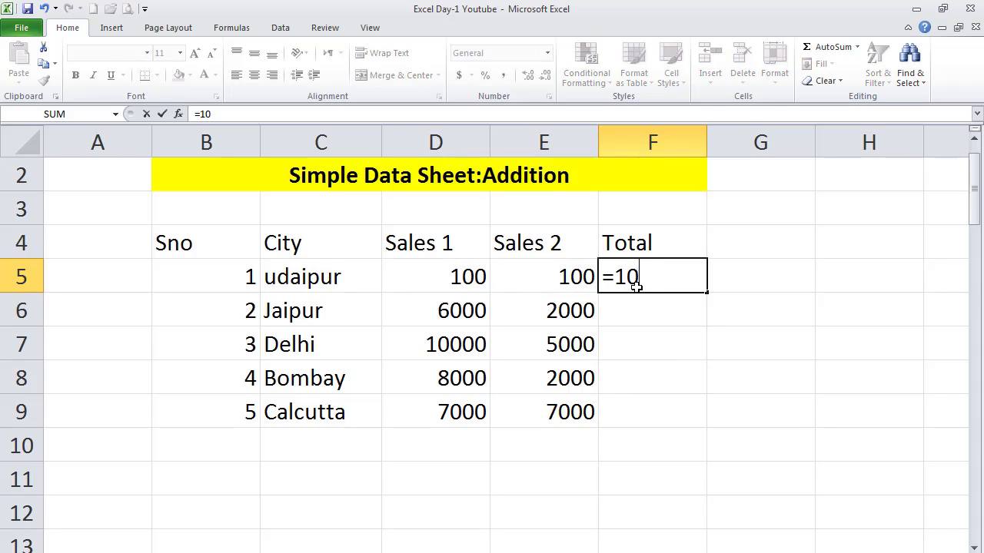
type("0+100")
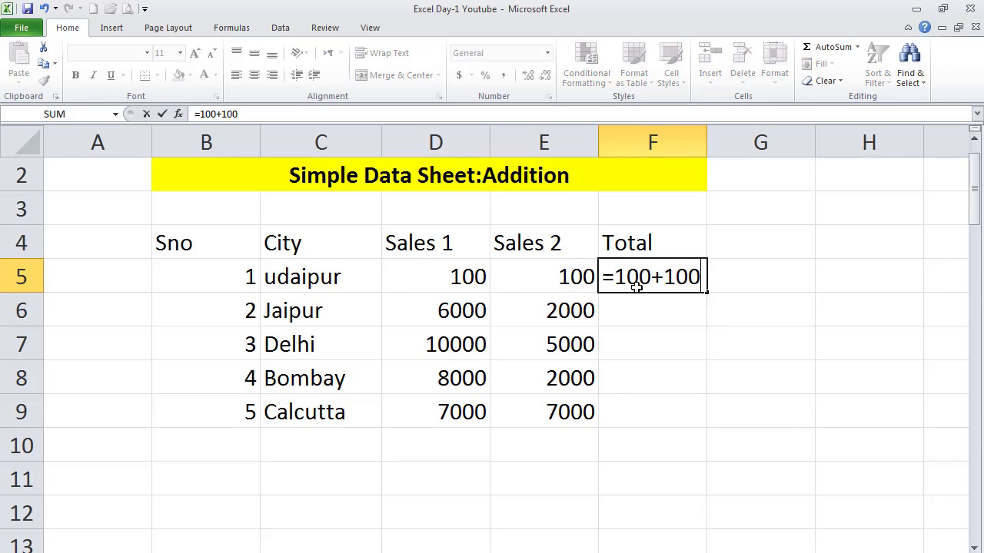
key("Return")
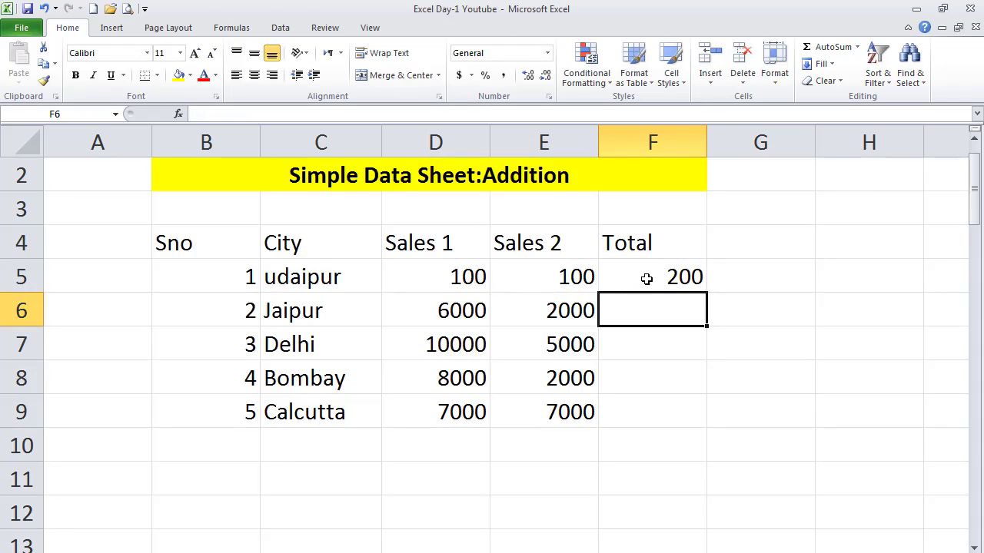
left_click(647, 283)
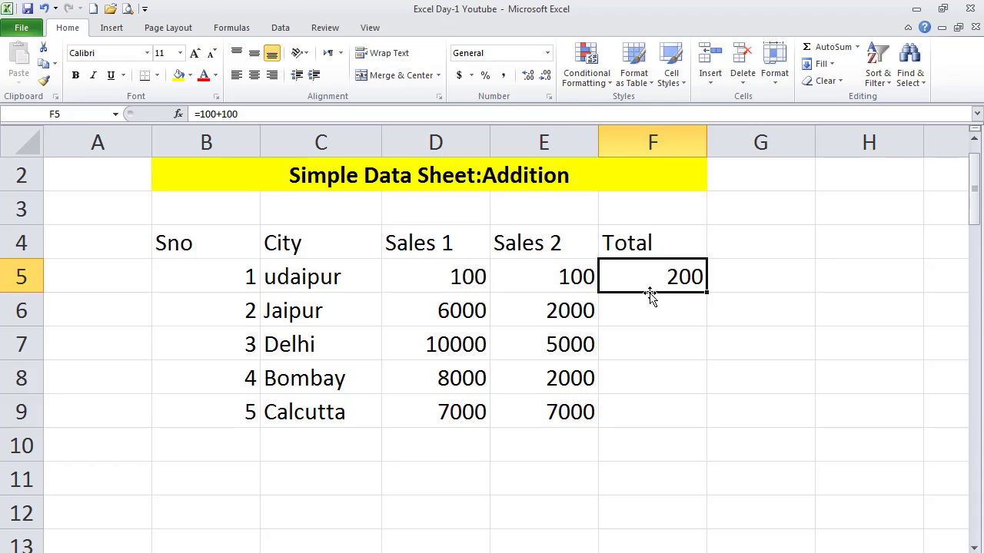
Set Udaipur's Sales 1 value in cell D5 to 200
left_click(473, 278)
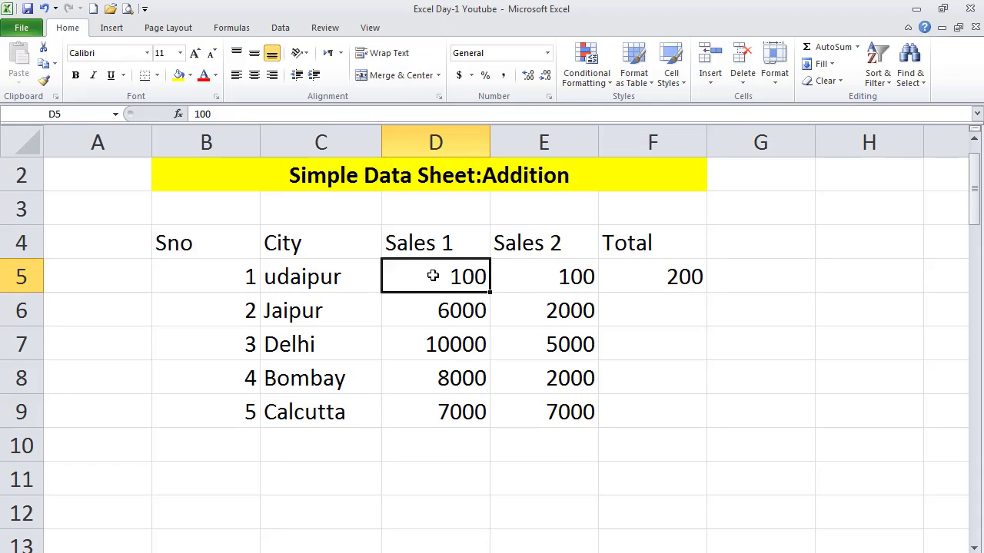
type("200")
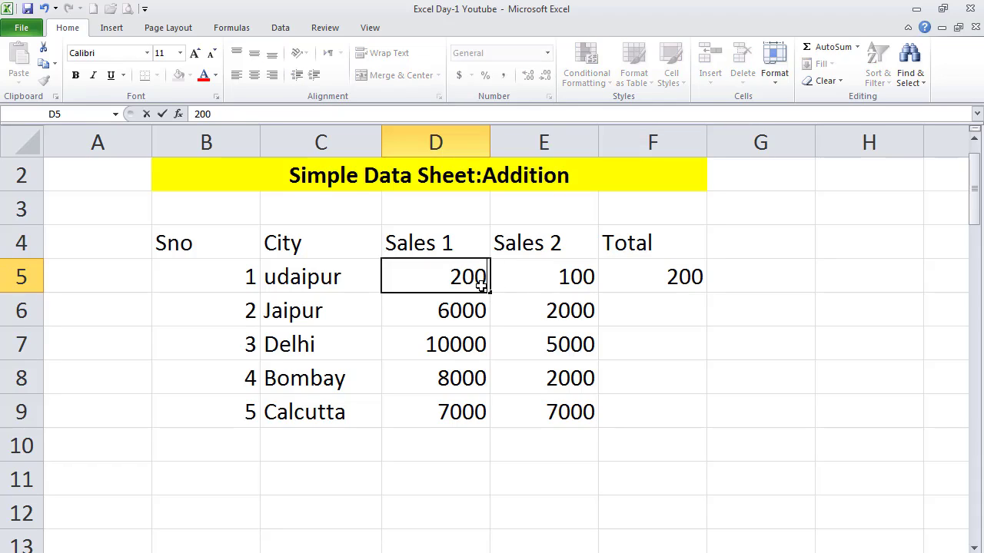
key("Return")
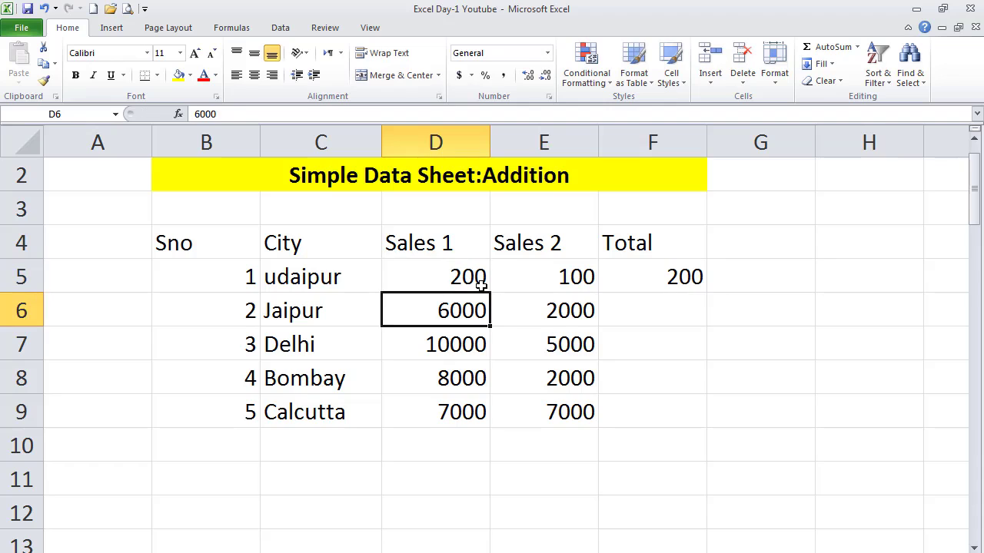
Replace the Udaipur total in F5 with the cell-reference formula =D5+E5
left_click(666, 274)
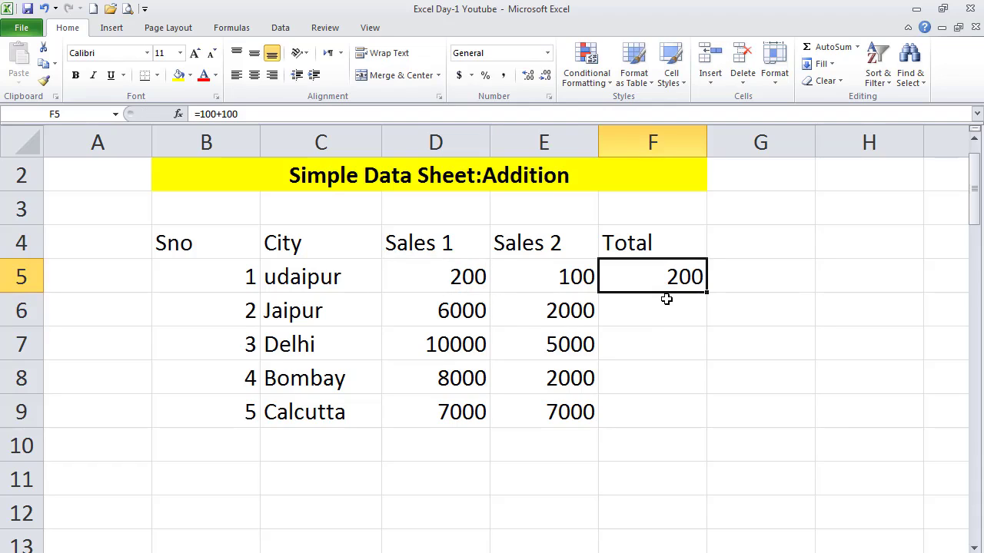
type("=")
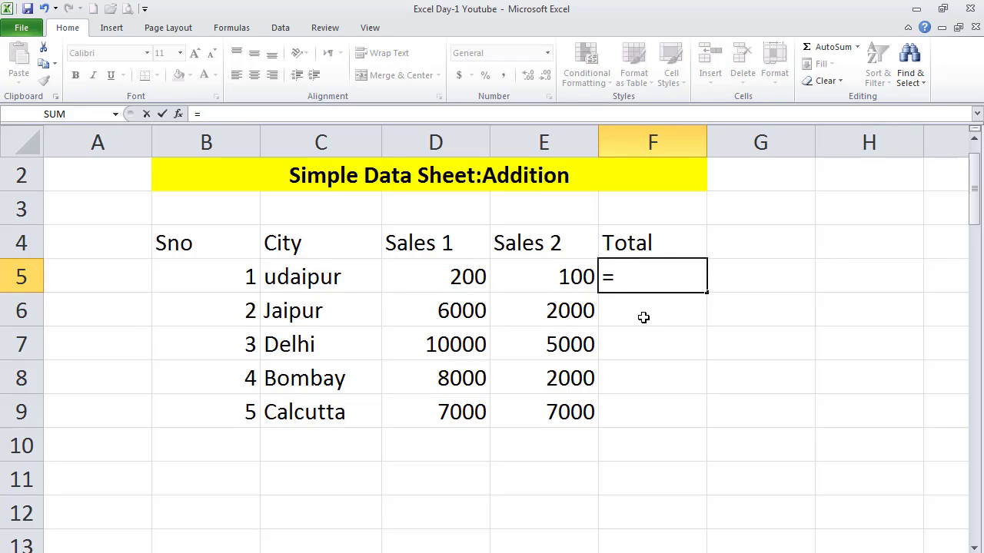
left_click(470, 278)
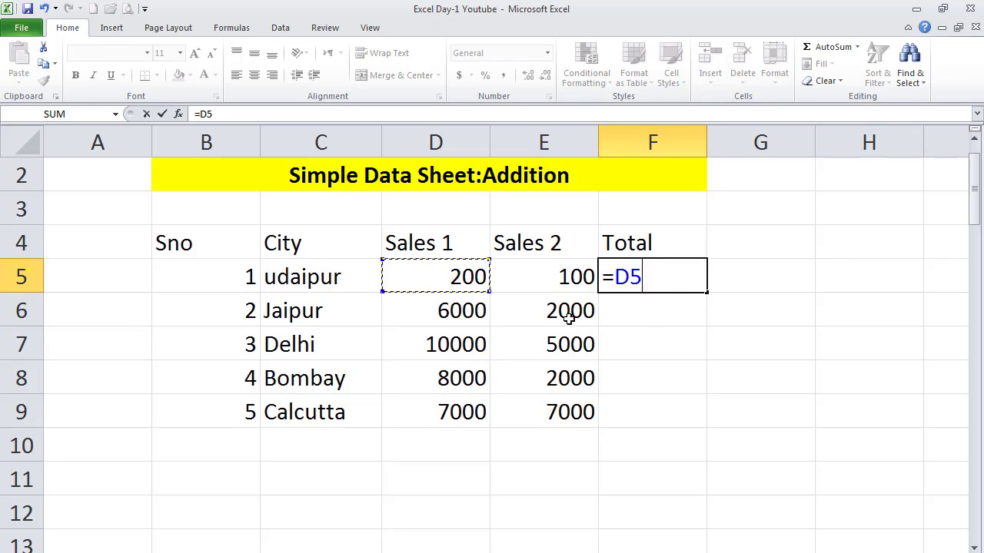
type("+")
left_click(568, 279)
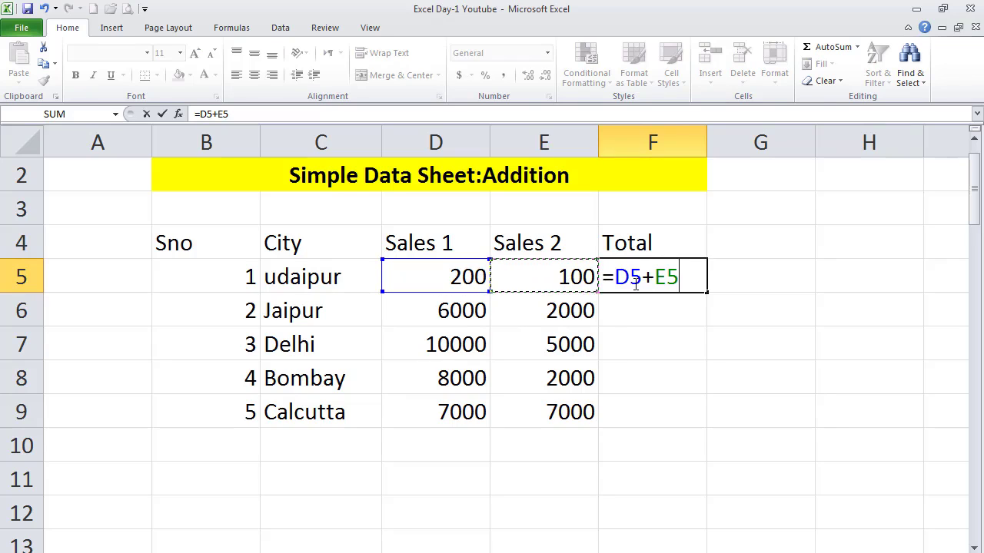
key("Return")
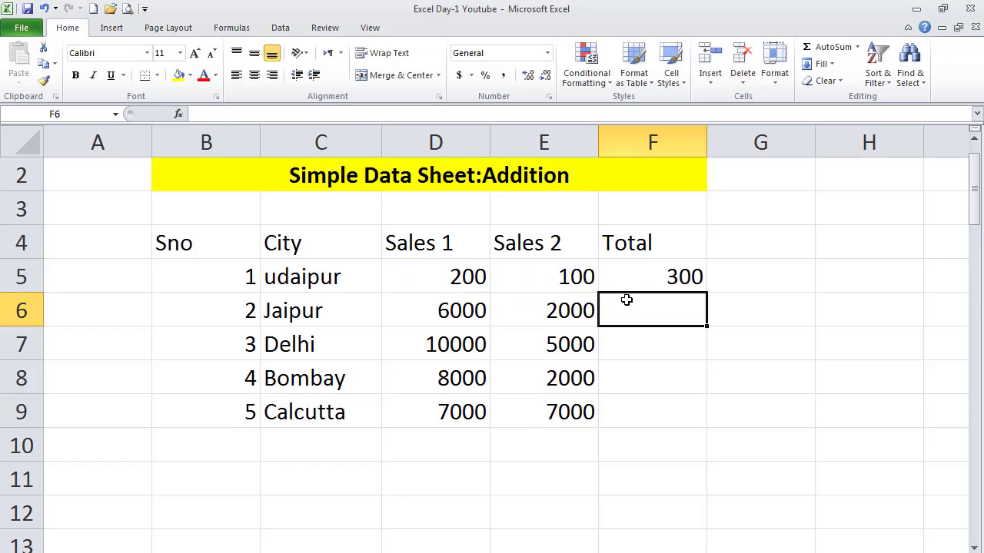
Set Udaipur's Sales 1 value in cell D5 to 100
left_click(466, 279)
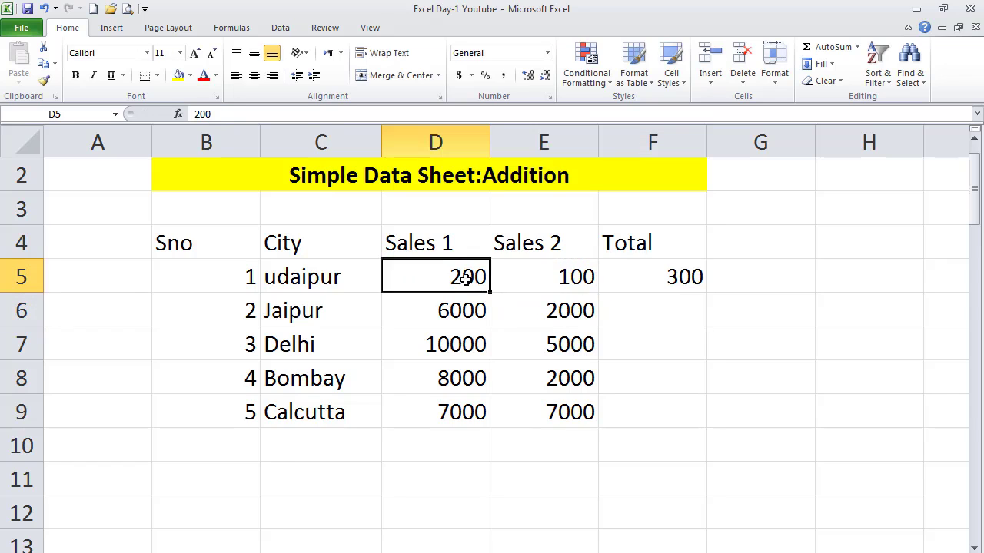
type("100")
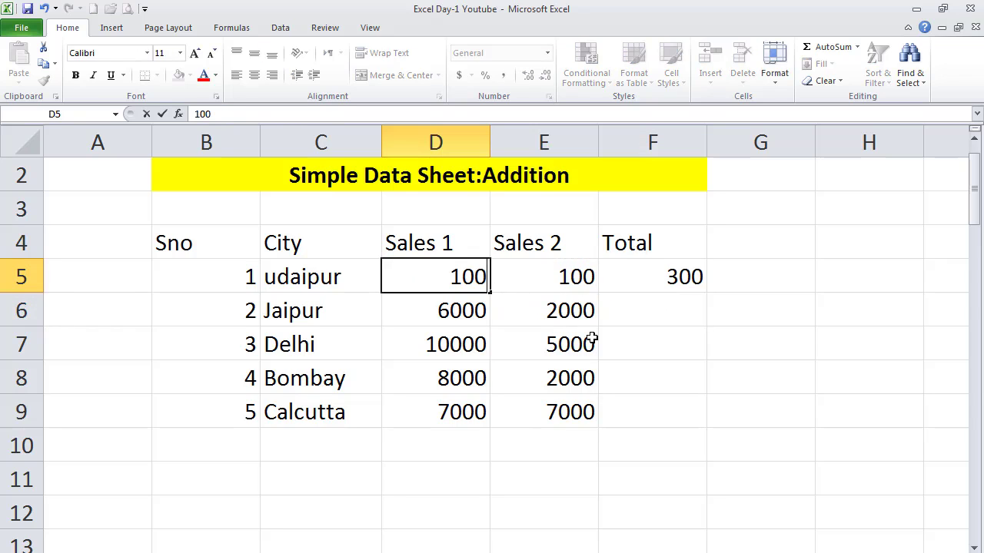
key("Return")
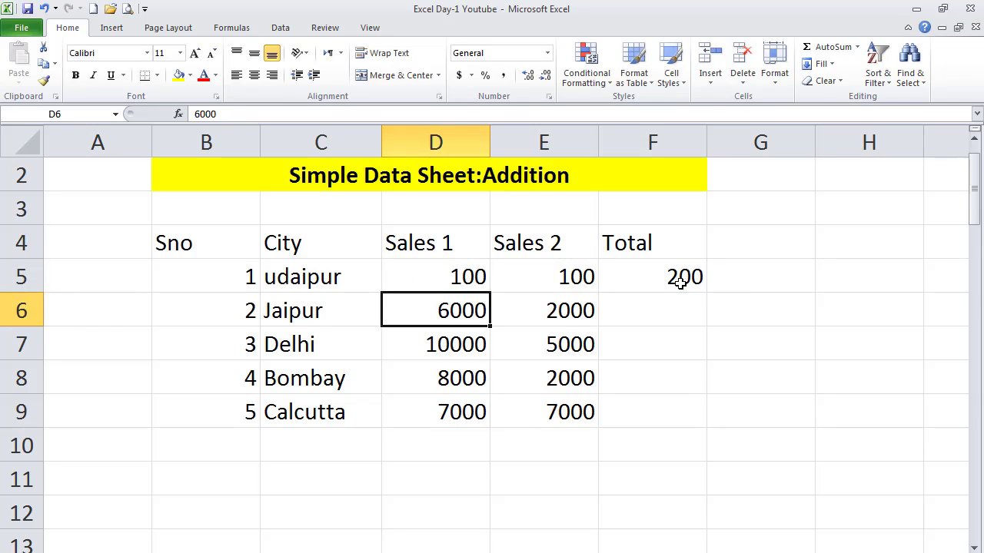
Check Udaipur's Sales 1 value against its total, and display the cell references used by the formula in F5
left_click(473, 278)
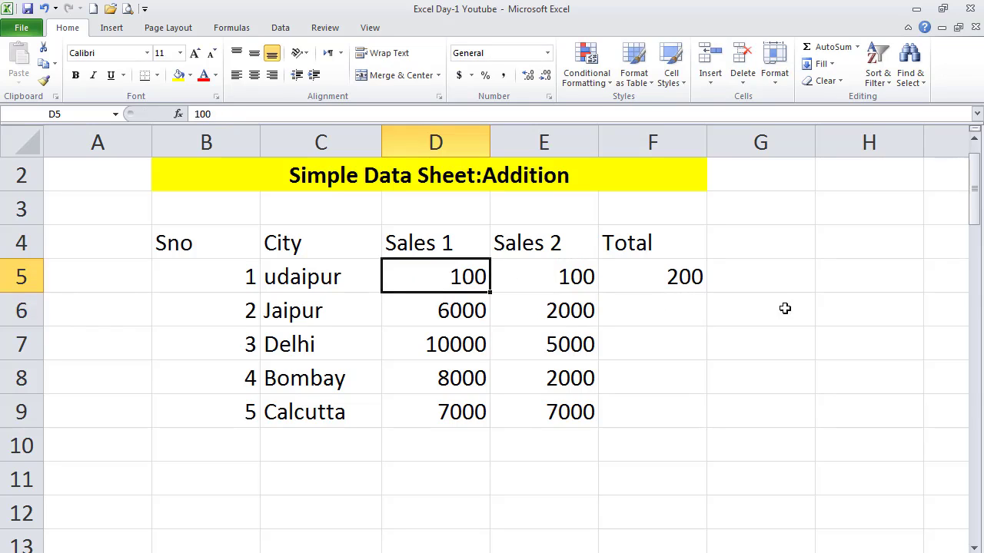
left_click(676, 278)
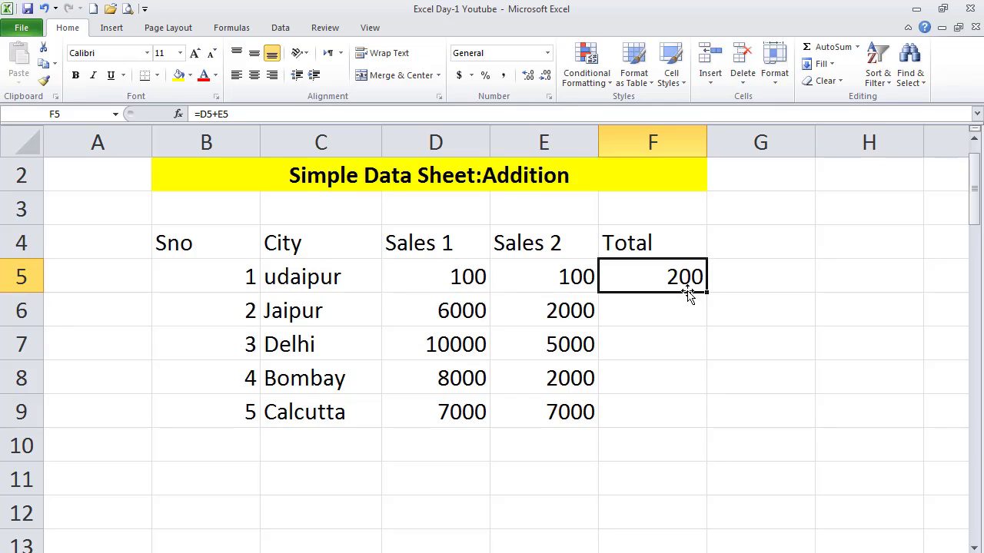
left_click(475, 280)
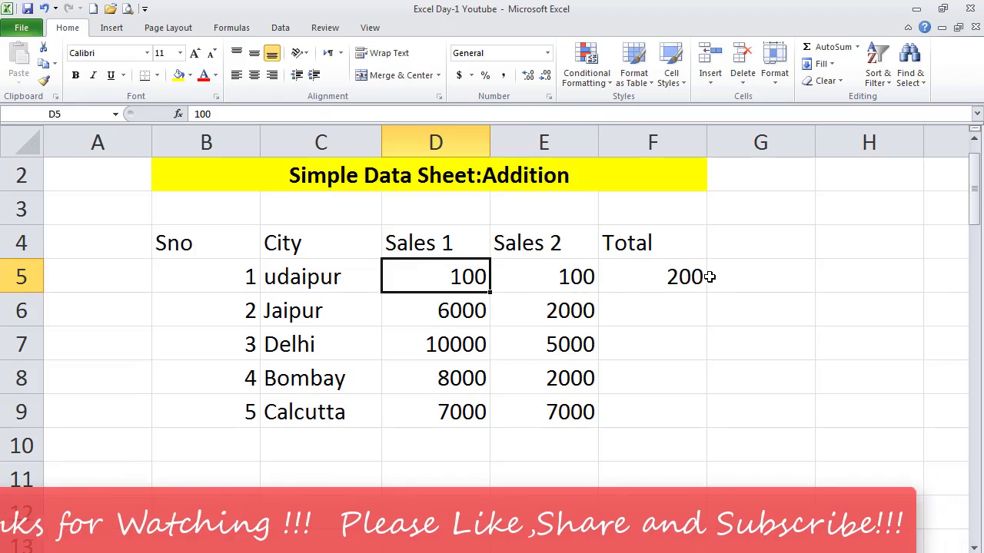
left_click(647, 311)
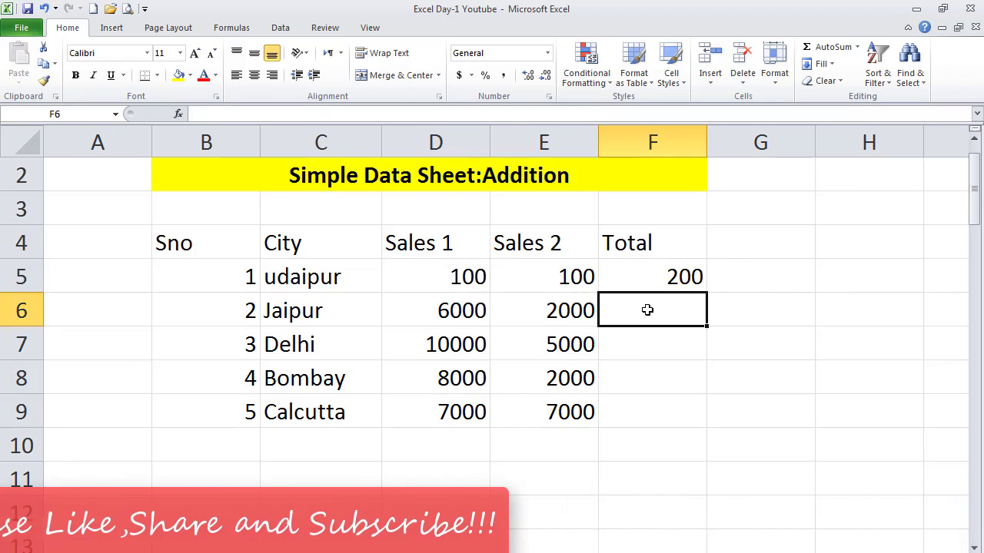
left_click(673, 277)
key("F2")
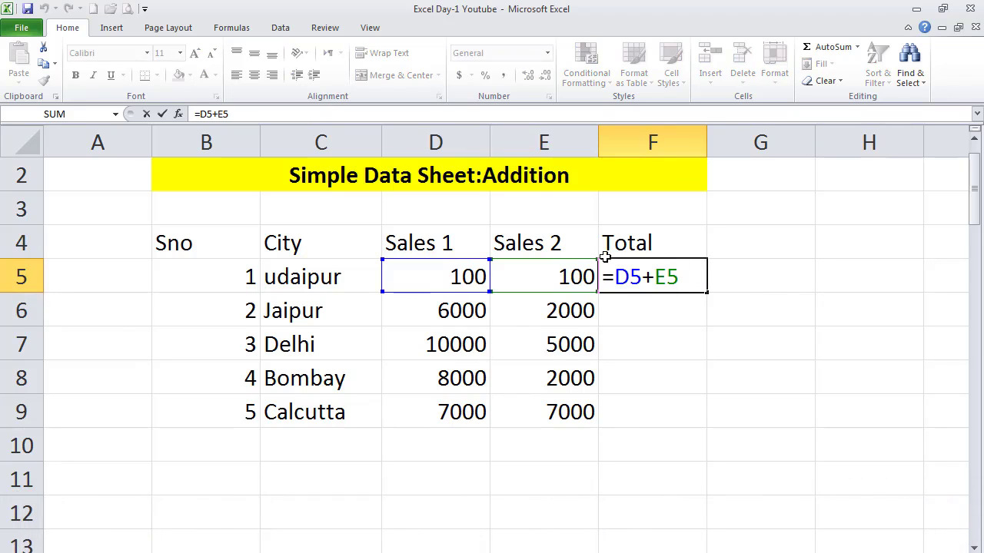
key("Return")
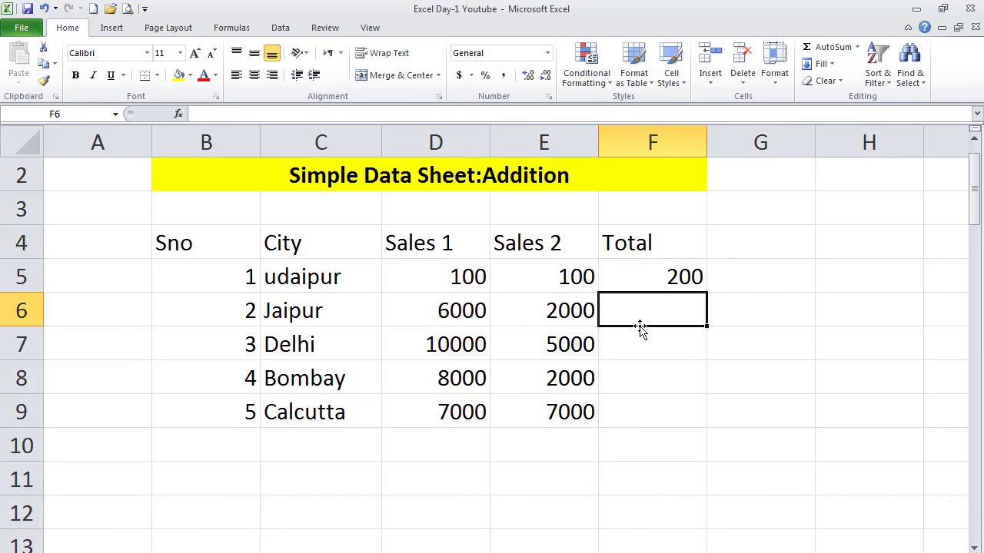
Enter the fixed-number formula =6000+2000 in the Jaipur total cell F6
type("=")
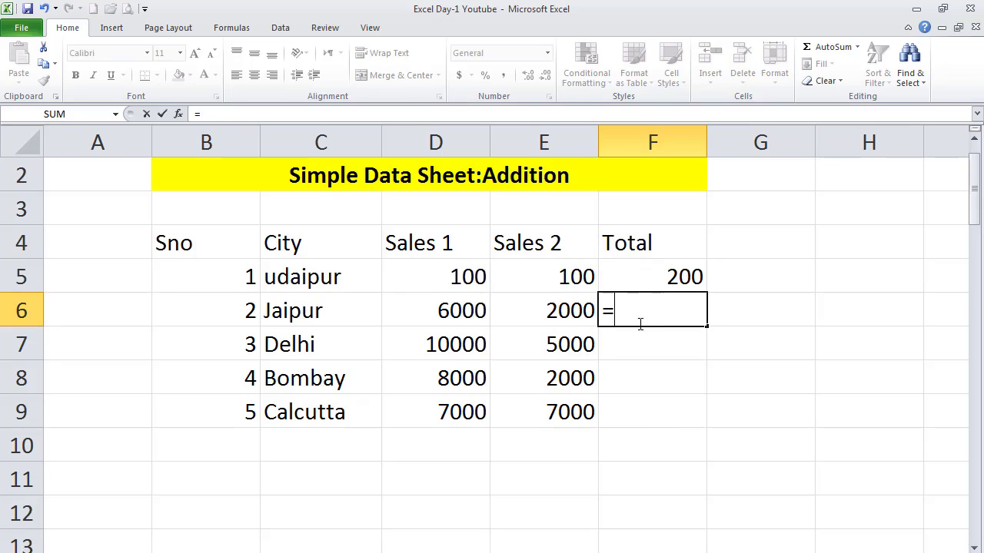
type("6000")
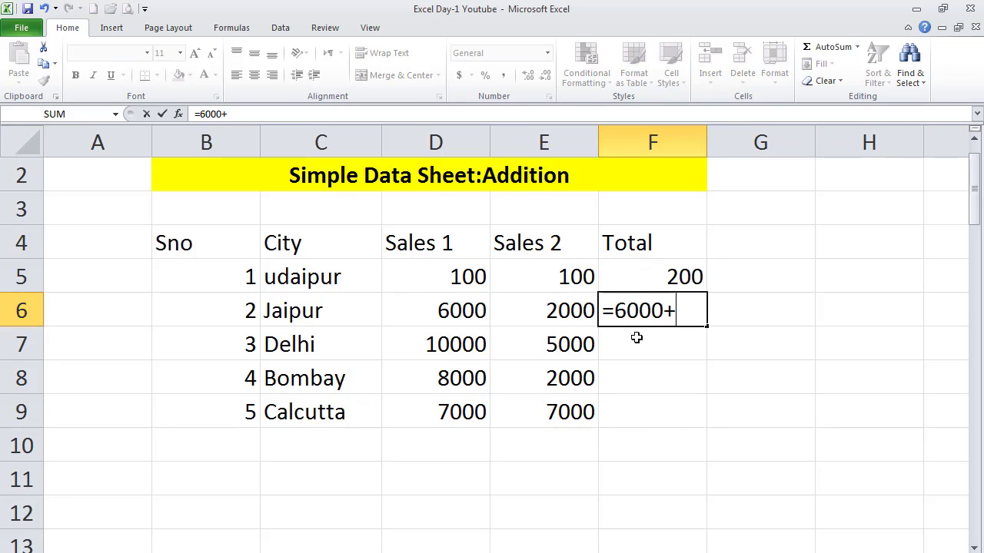
type("+2000")
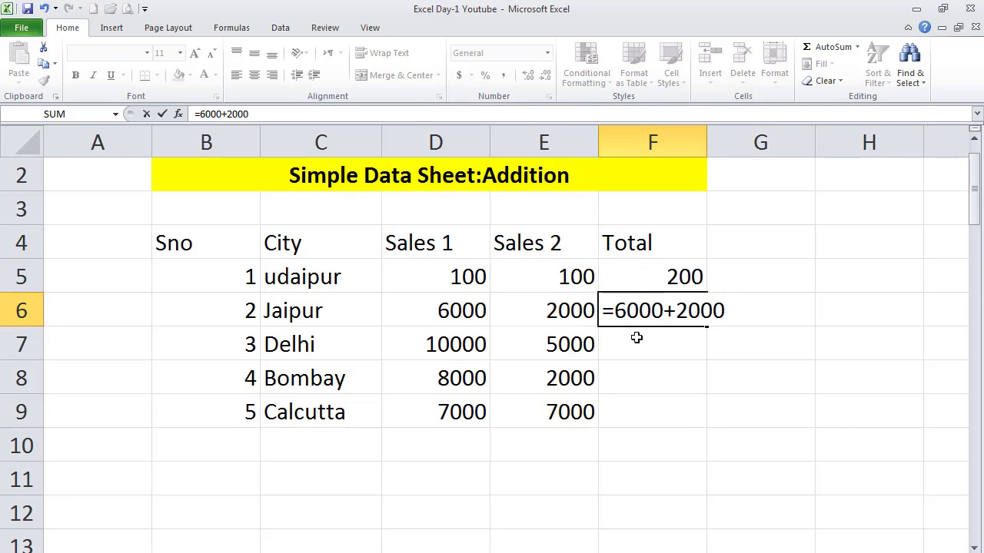
key("Return")
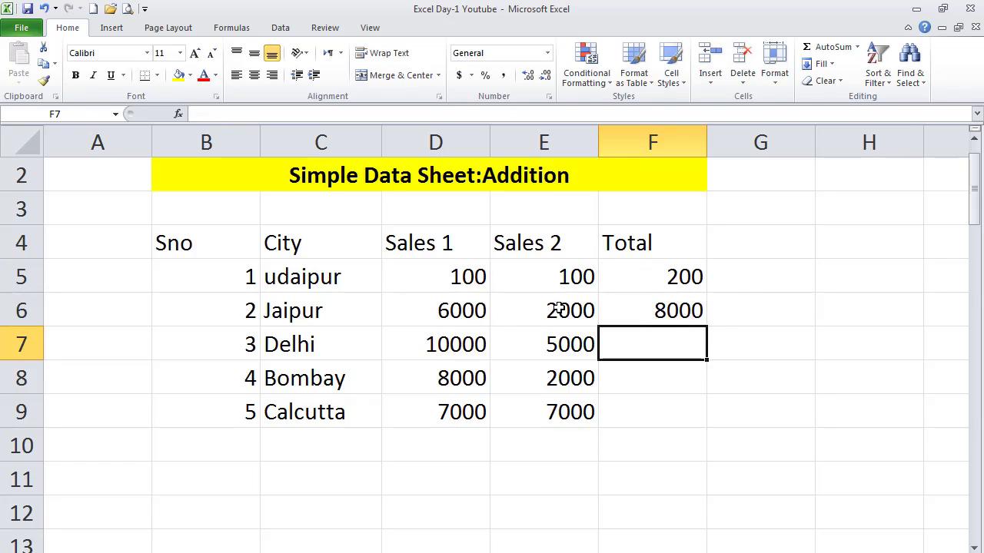
Compare the cell-reference formula in F5 with the fixed-number formula in F6, inspecting each in edit mode and in the formula bar
left_click(675, 315)
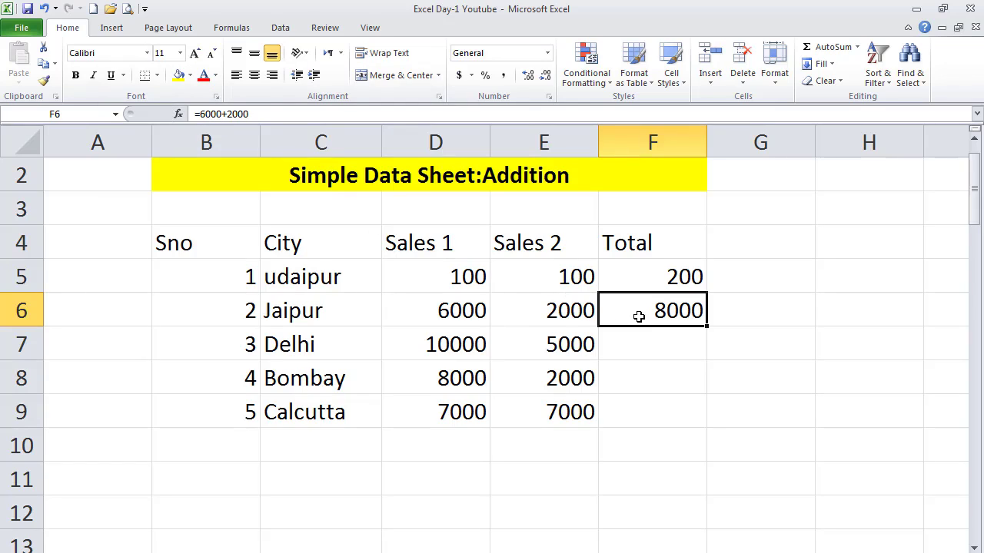
left_click(660, 285)
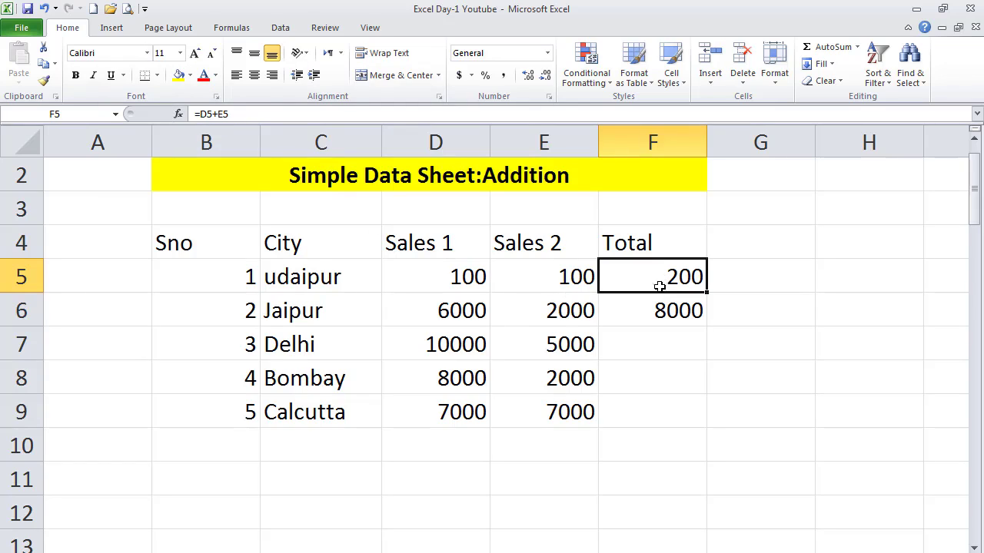
key("F2")
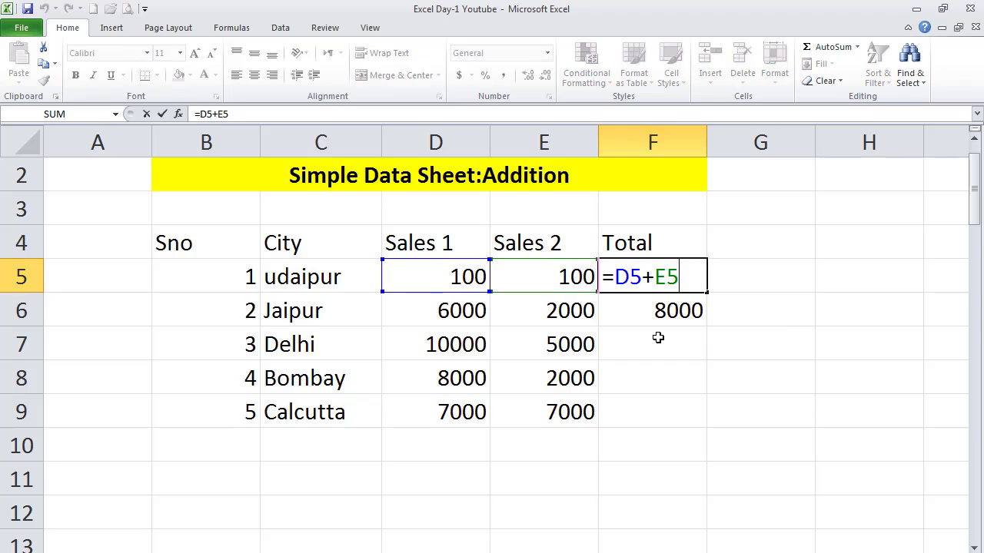
key("Return")
key("F2")
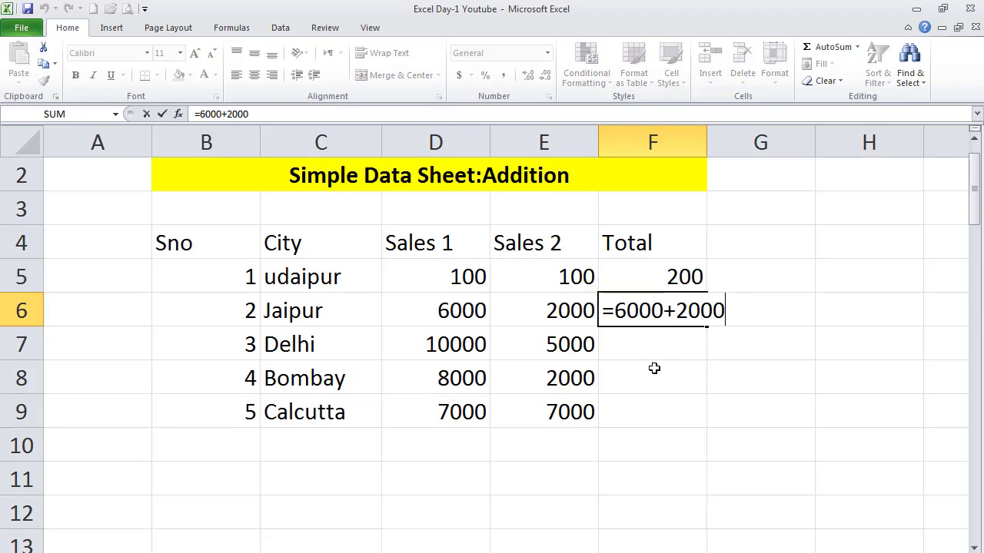
left_click(654, 369)
left_click(619, 307)
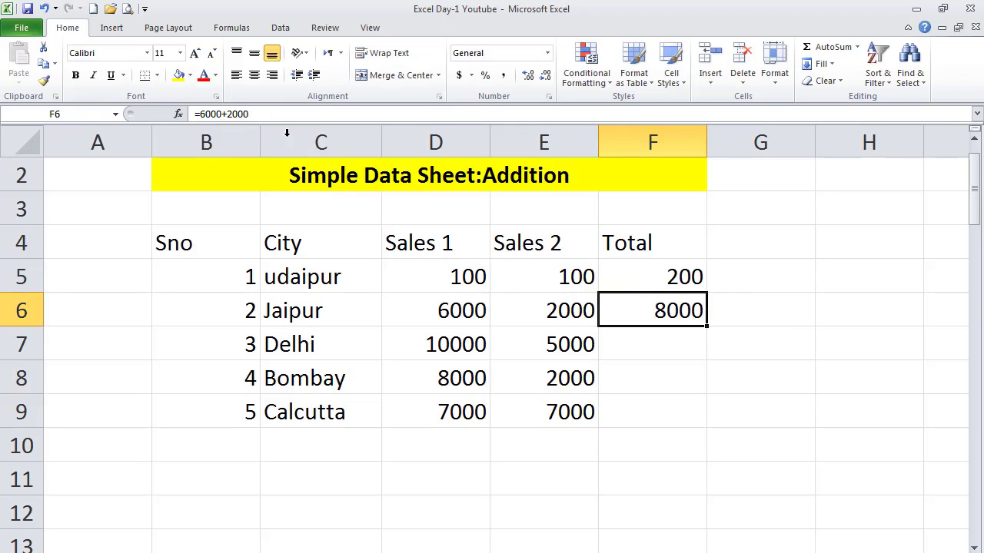
left_click(645, 279)
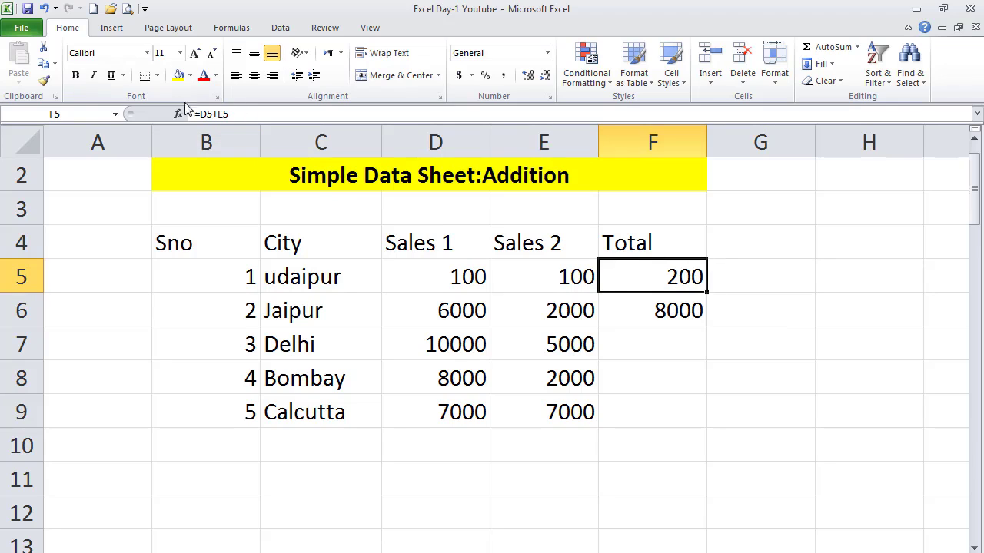
left_click(660, 313)
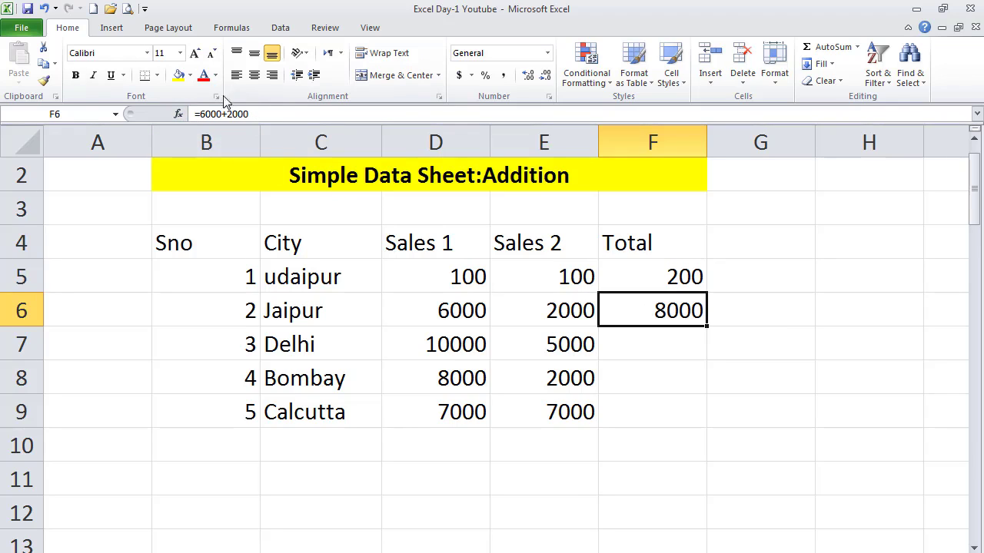
Set Udaipur's Sales 1 value in D5 to 500 and check the totals in F6 and F5
left_click(469, 286)
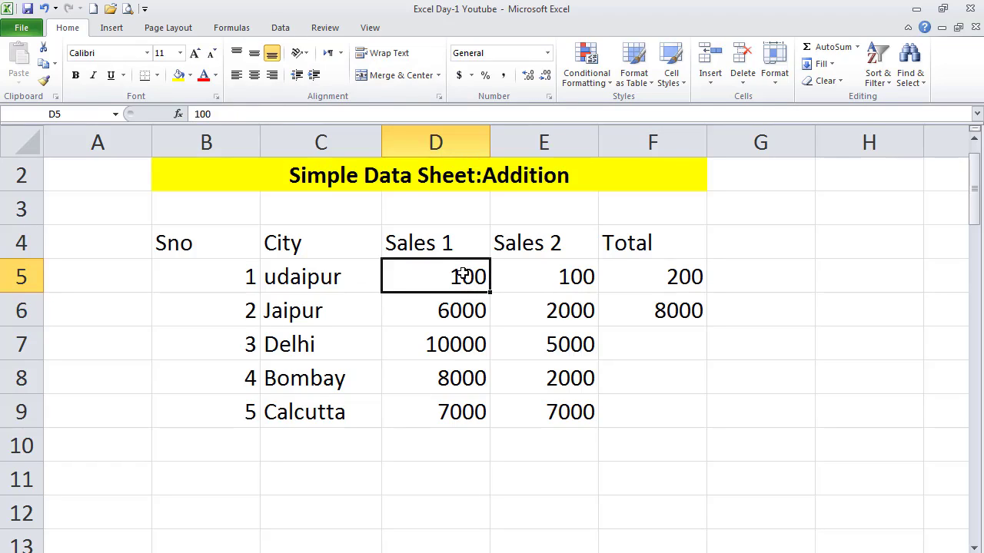
type("500")
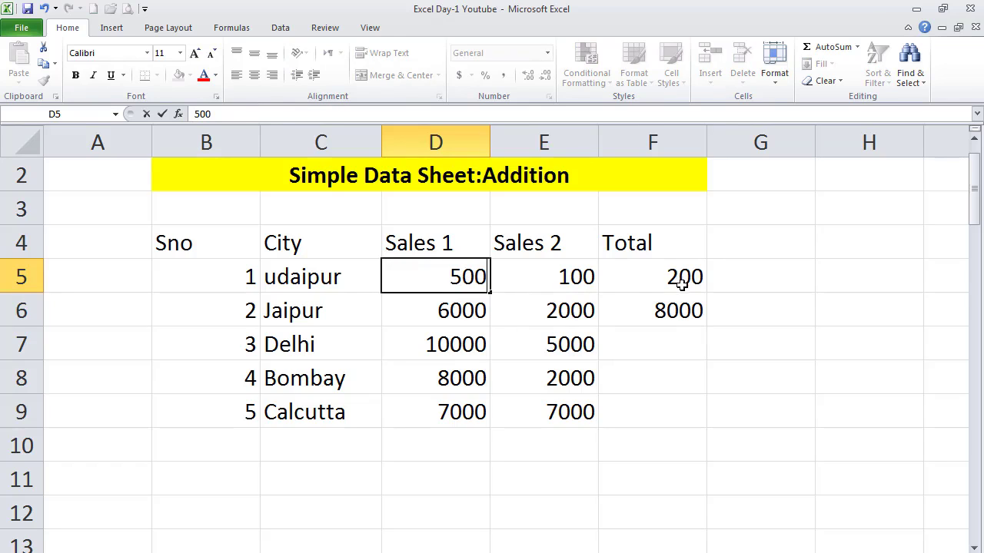
left_click(683, 317)
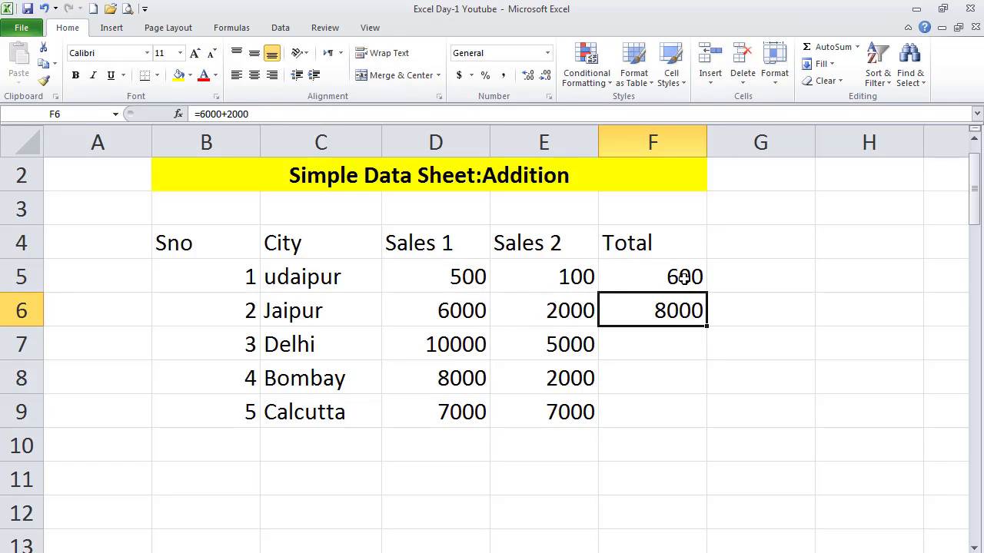
left_click(683, 279)
Set Jaipur's Sales 1 value in cell D6 to 5000
left_click(461, 313)
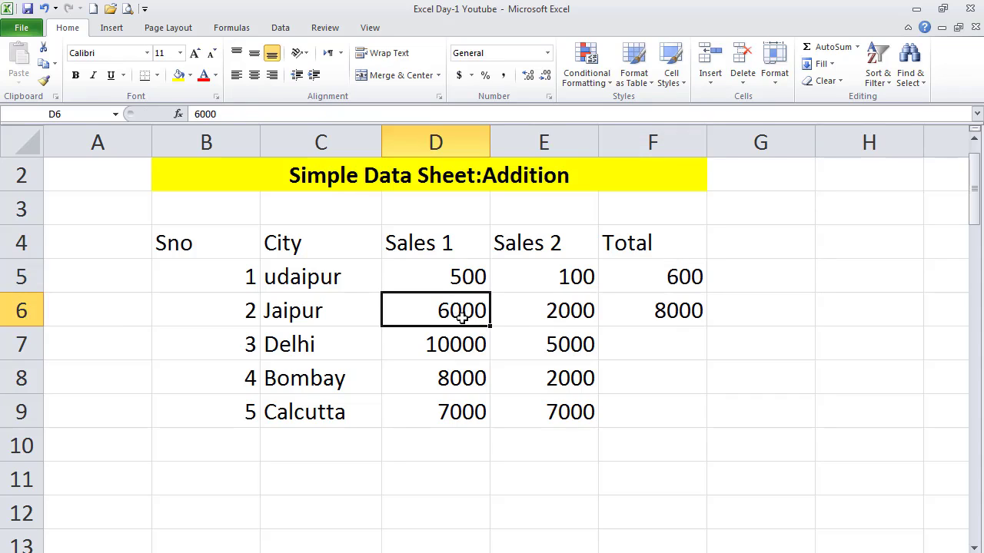
type("5000")
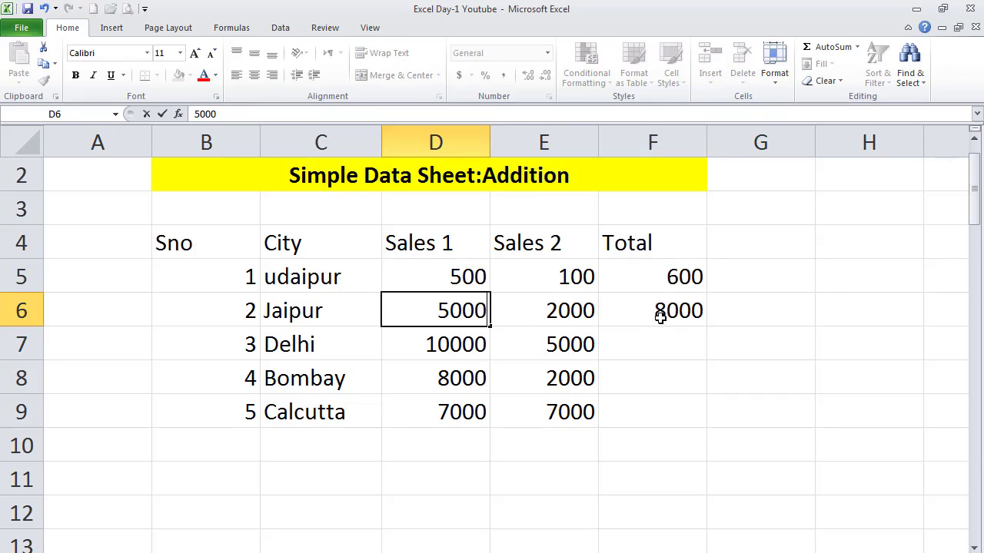
key("Return")
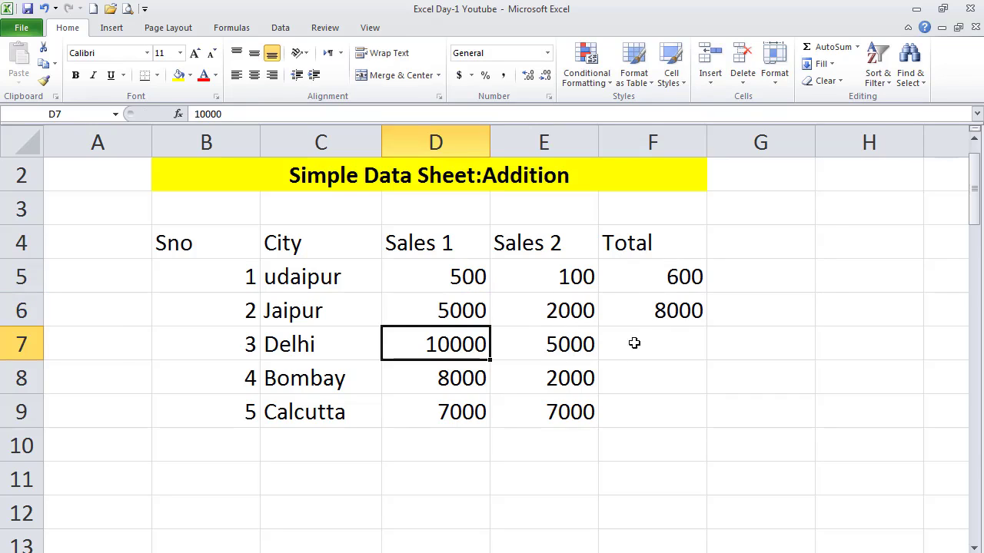
Compare the formulas behind the Udaipur total in F5 and the Jaipur total in F6
left_click(671, 321)
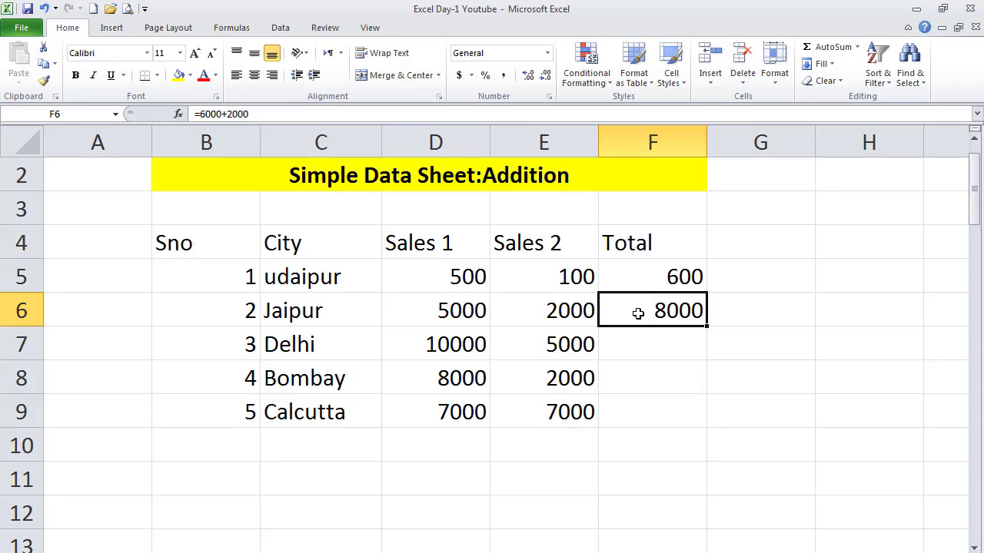
left_click(653, 279)
left_click(657, 310)
left_click(663, 277)
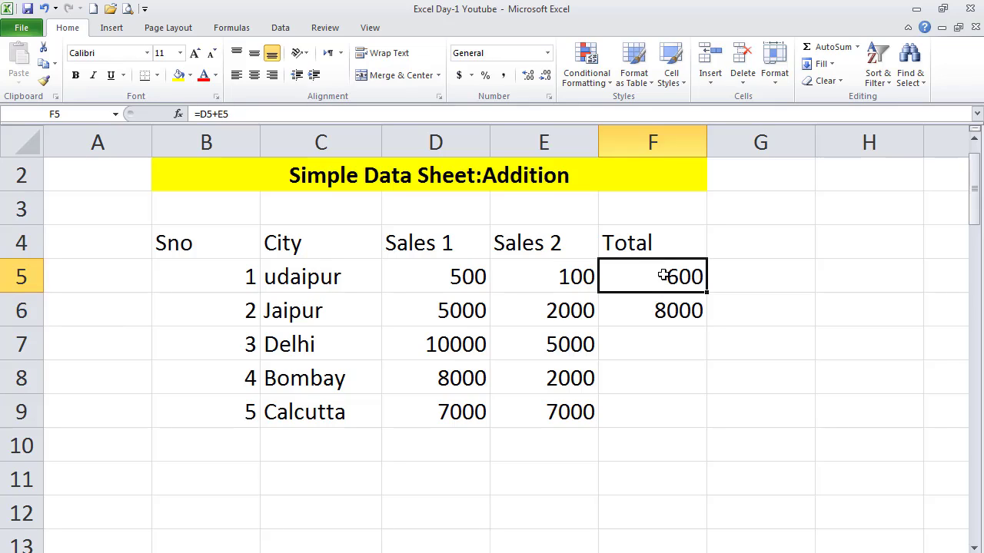
Inspect the D5 and E5 references of the F5 formula in edit mode and confirm it as =D5+E5
double_click(663, 276)
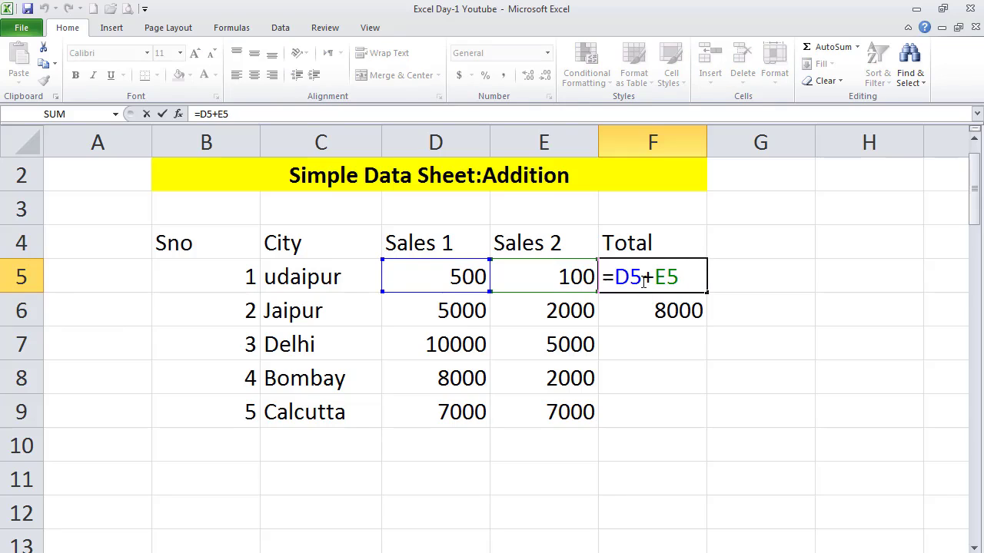
left_click_drag(643, 276, 614, 277)
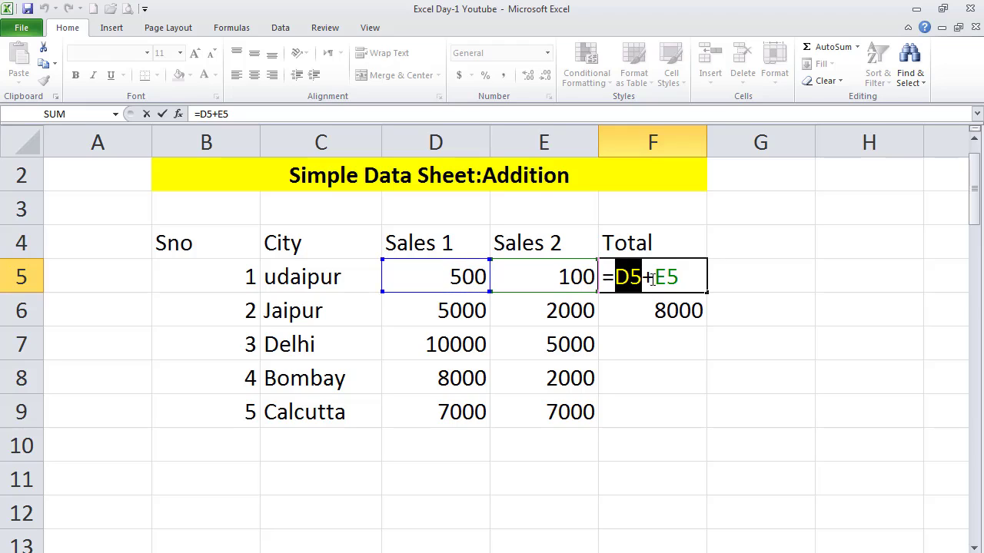
left_click_drag(654, 277, 680, 278)
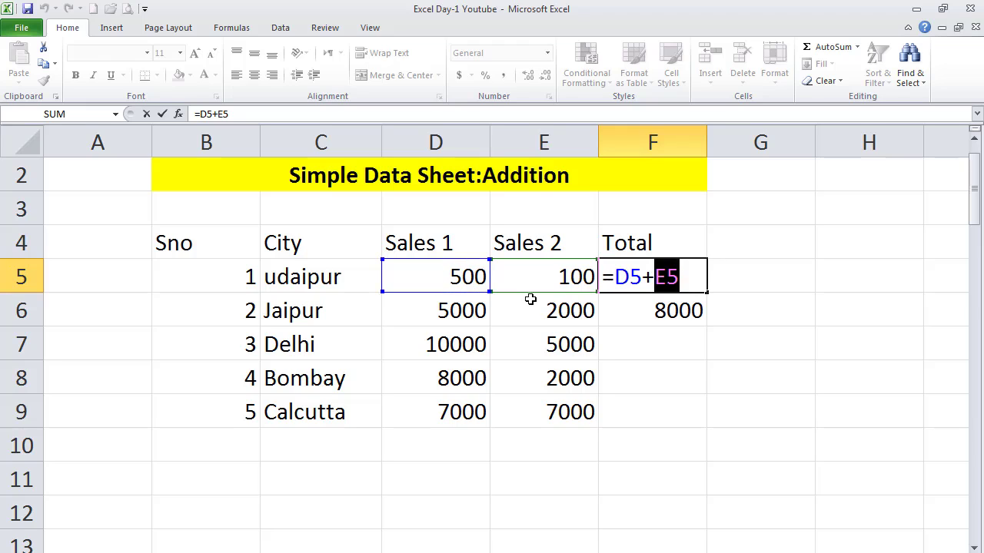
left_click(536, 277)
left_click(464, 276)
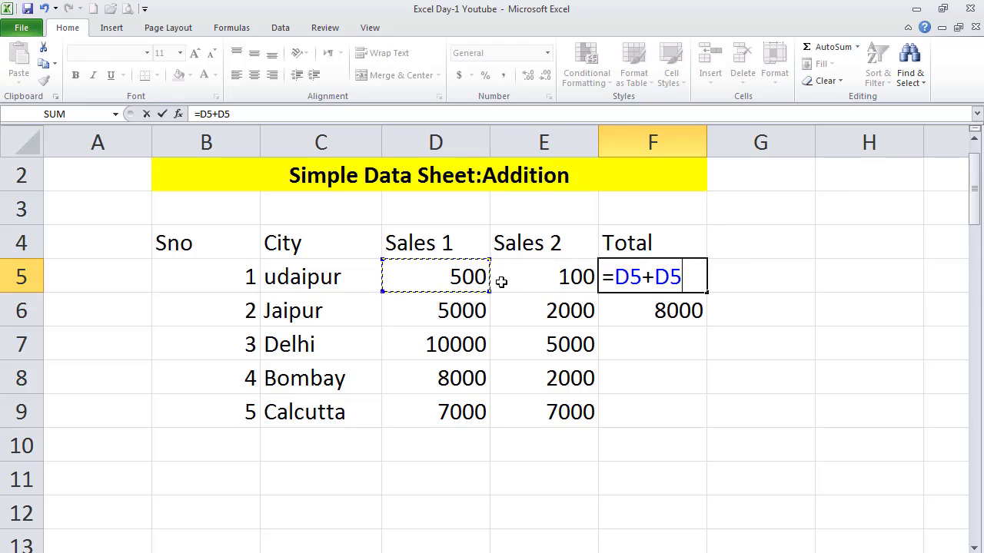
left_click(547, 283)
key("ctrl+Return")
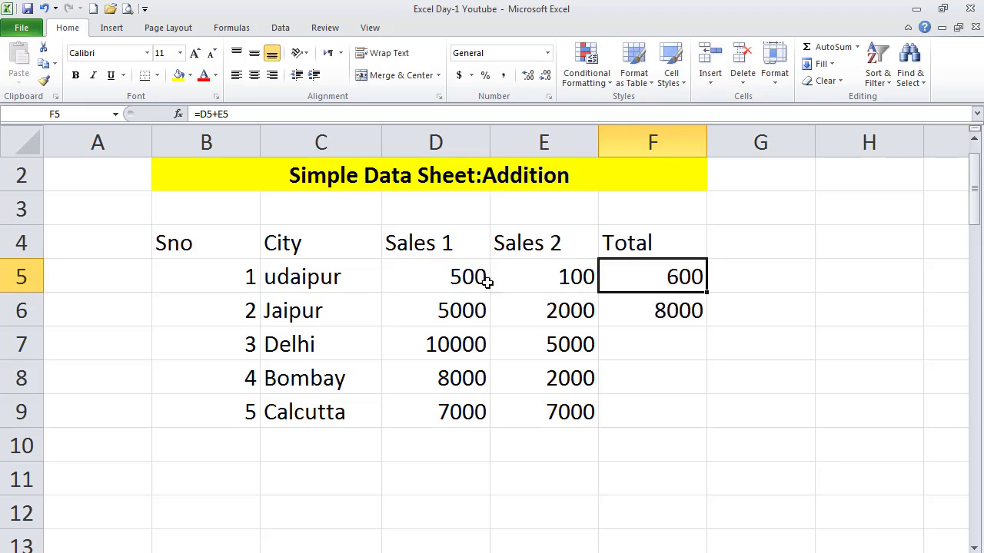
Set Udaipur's Sales 2 value in E5 to 500 and check the totals in F5 and F6
left_click(547, 284)
type("500")
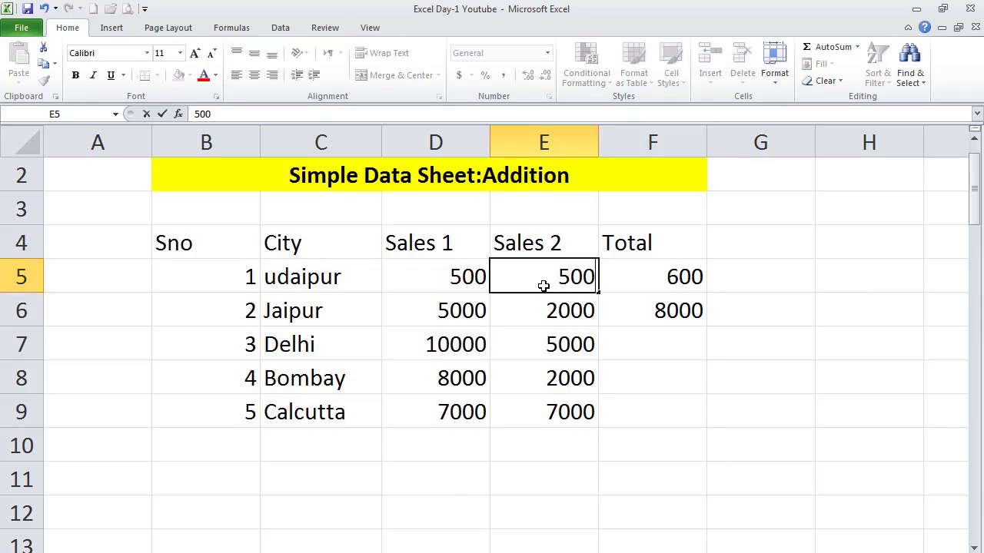
key("Return")
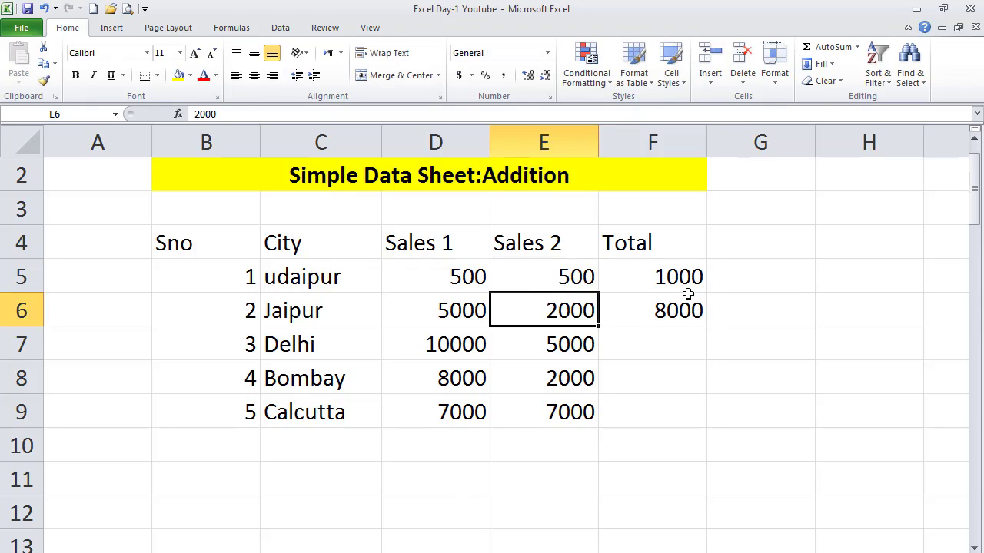
left_click(668, 277)
left_click(653, 311)
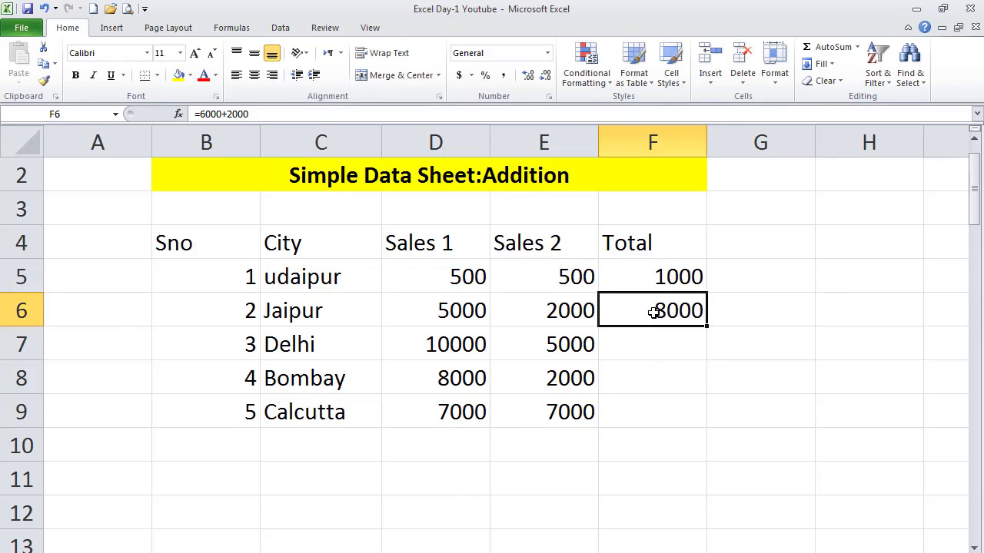
left_click(665, 274)
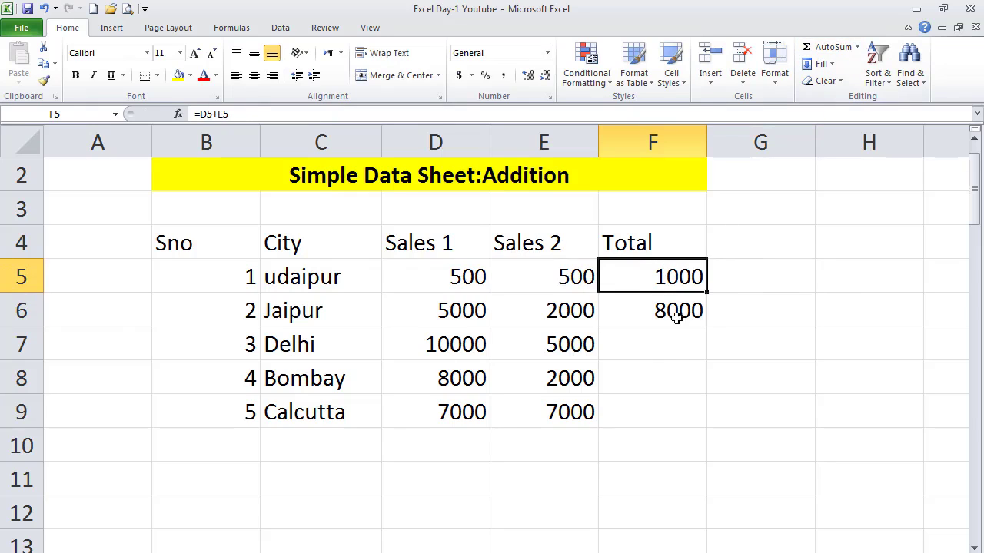
Replace the fixed-number formula in Jaipur's total cell F6 with an AutoSum of D6:E6
left_click(676, 318)
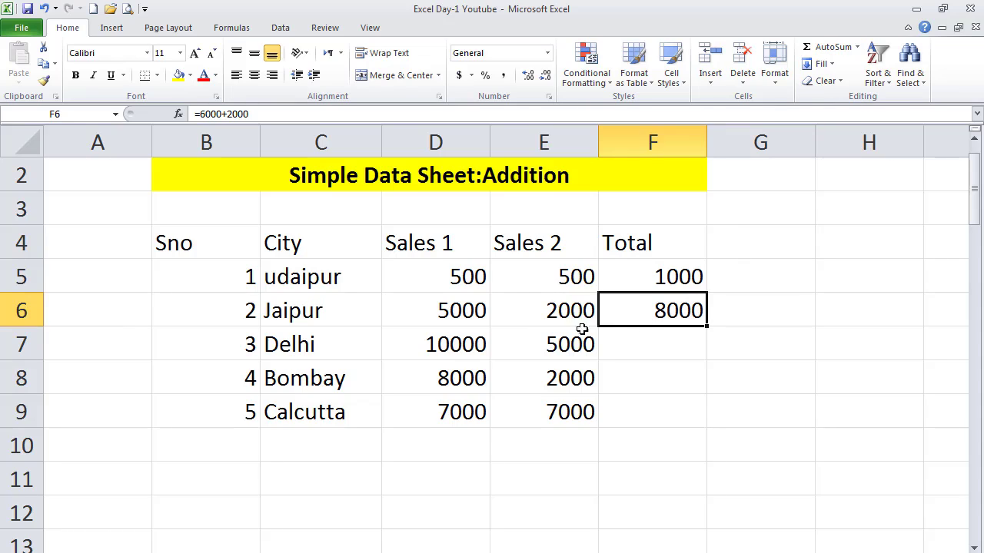
key("Delete")
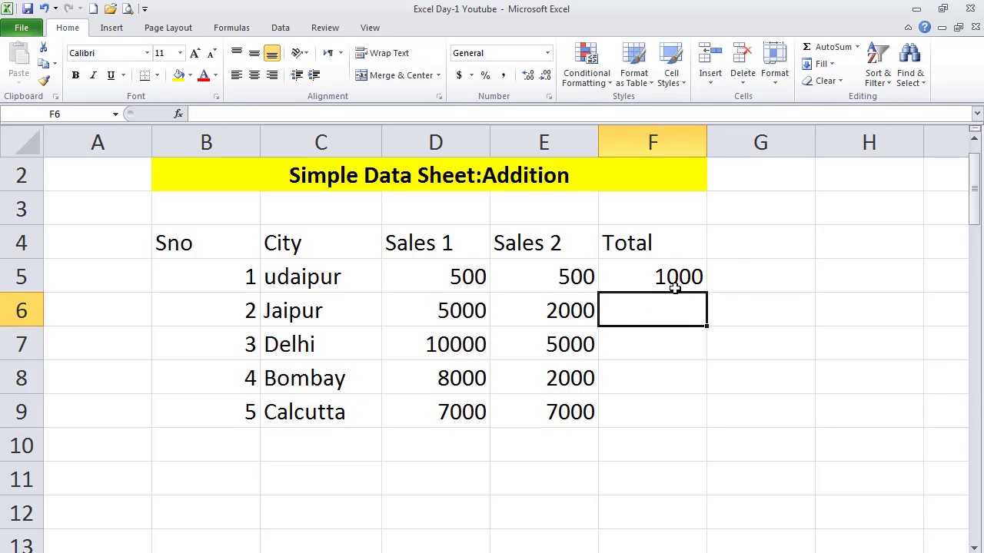
left_click(673, 283)
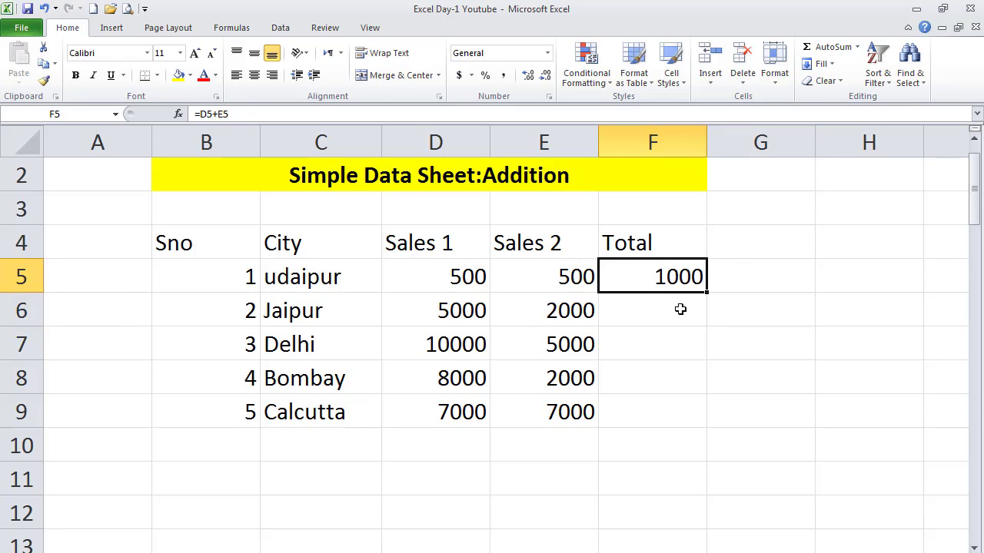
left_click(674, 309)
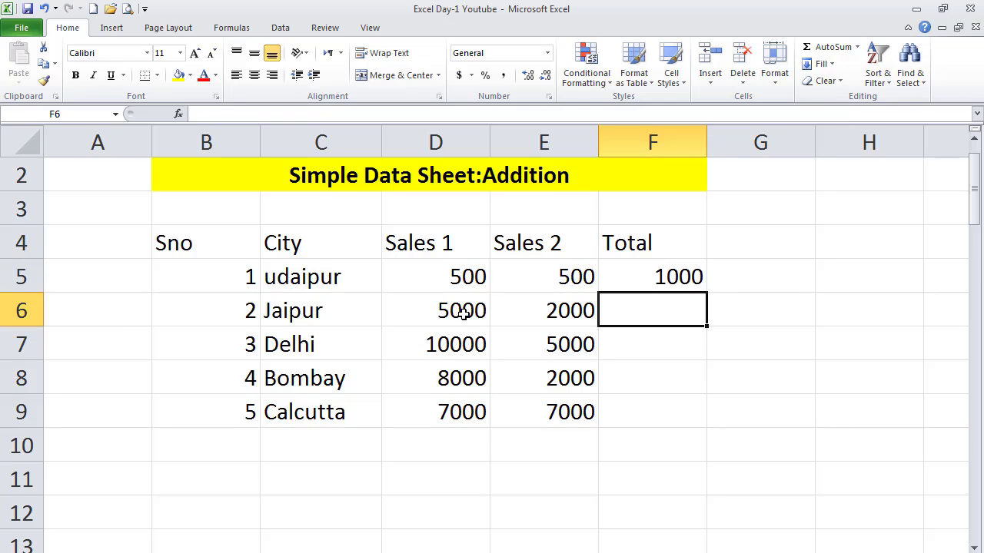
left_click_drag(455, 311, 584, 301)
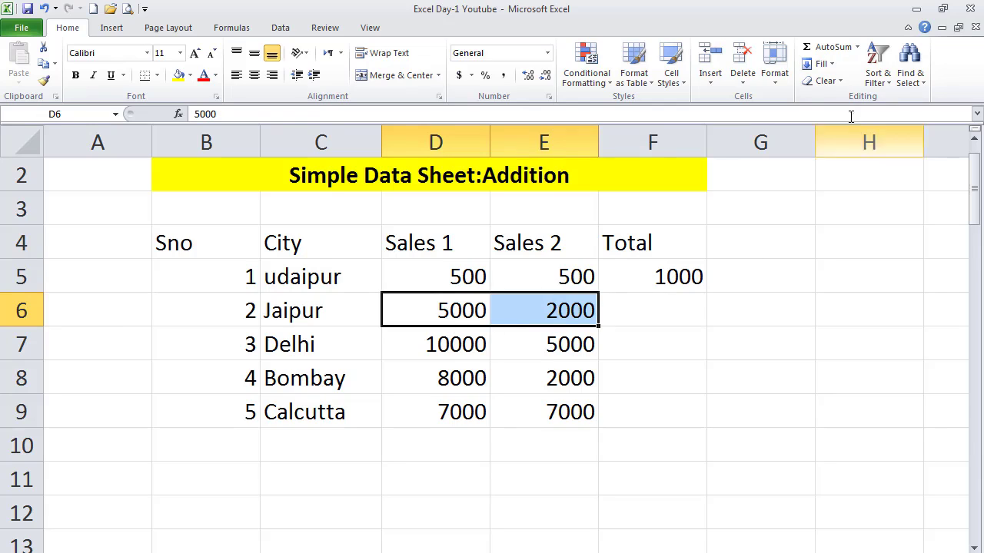
left_click(837, 52)
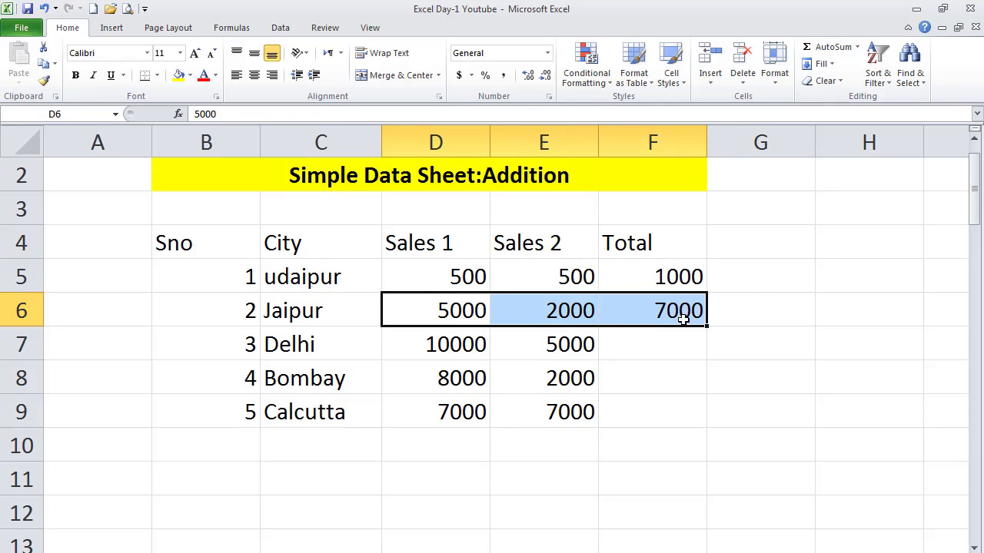
Fill Udaipur's total formula from F5 down through F9 to total the remaining cities
left_click(673, 278)
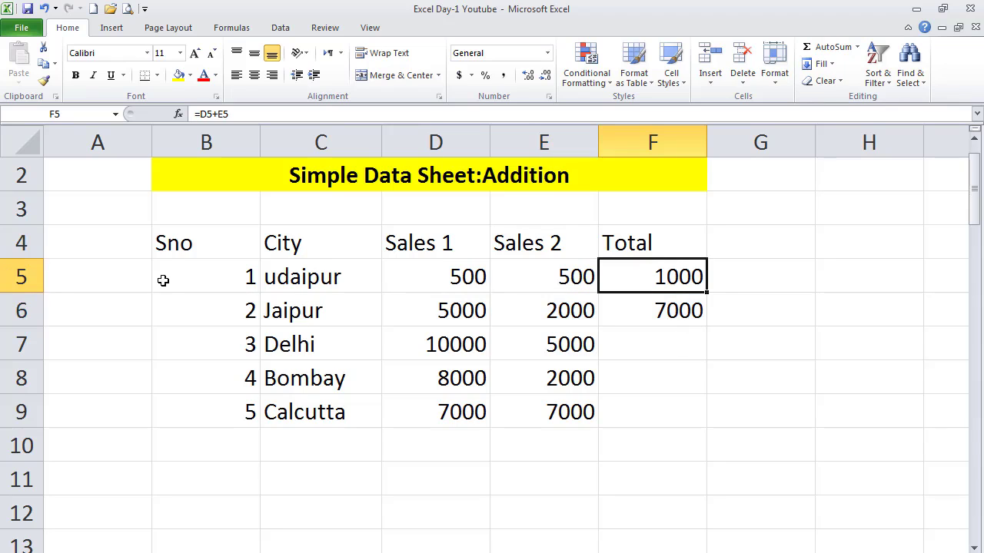
left_click_drag(163, 280, 658, 412)
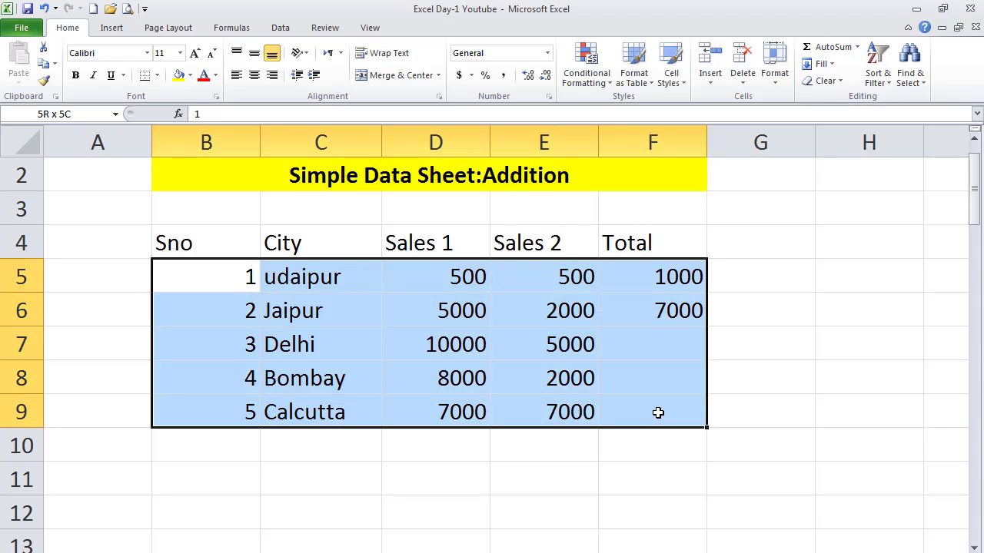
left_click(659, 277)
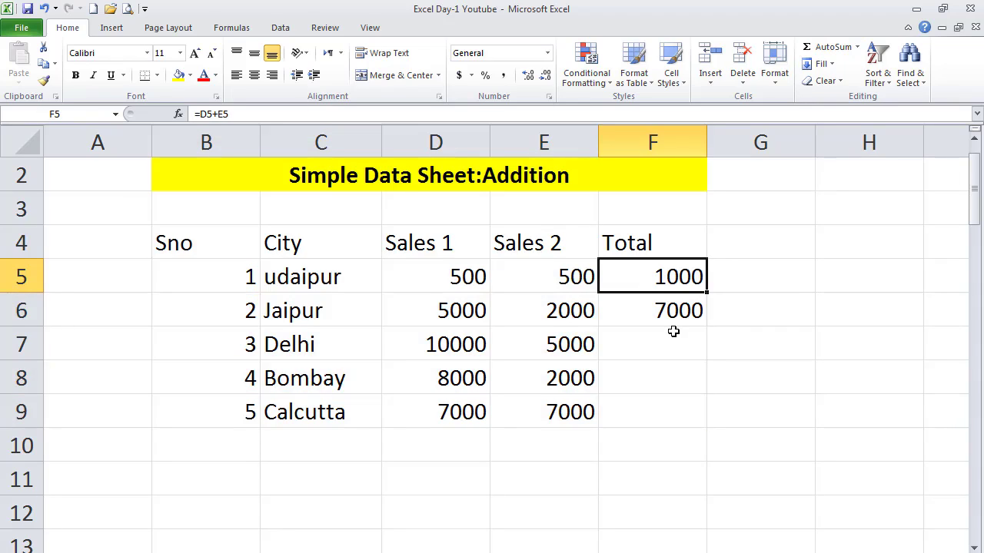
left_click(656, 347)
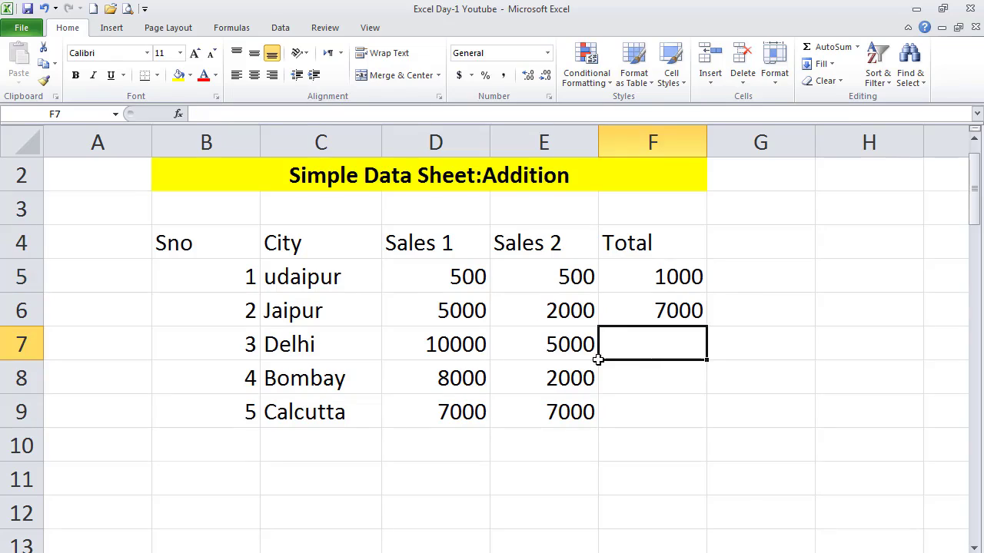
left_click_drag(435, 349, 570, 353)
left_click(655, 350)
left_click(676, 283)
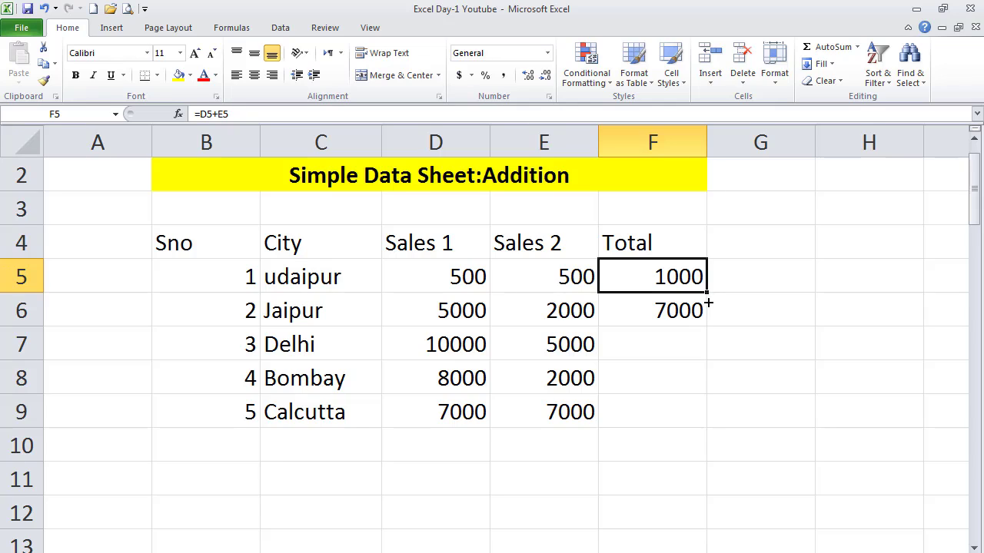
left_click_drag(708, 304, 703, 424)
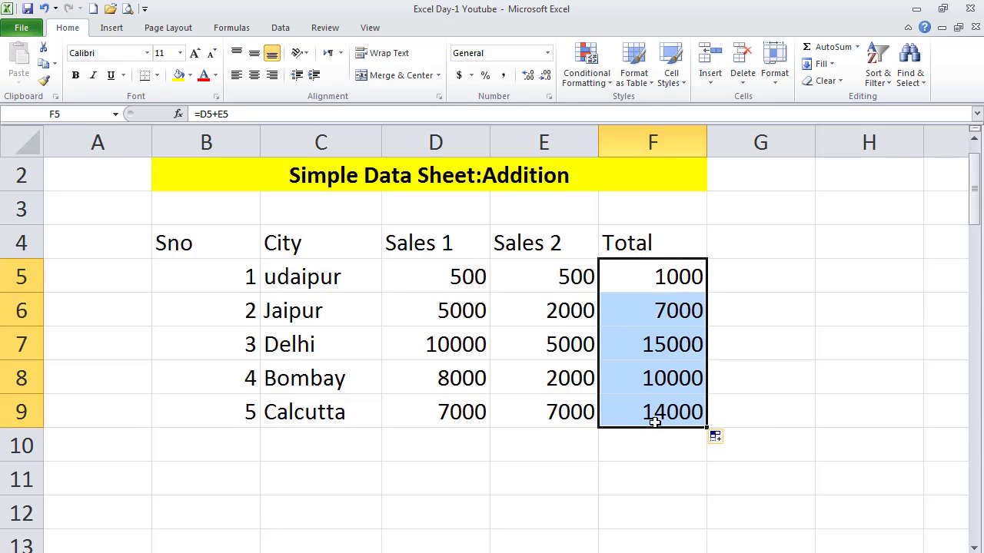
Set the Sales 1 values to 5000 for Delhi, 4000 for Bombay and 5000 for Calcutta
left_click(456, 346)
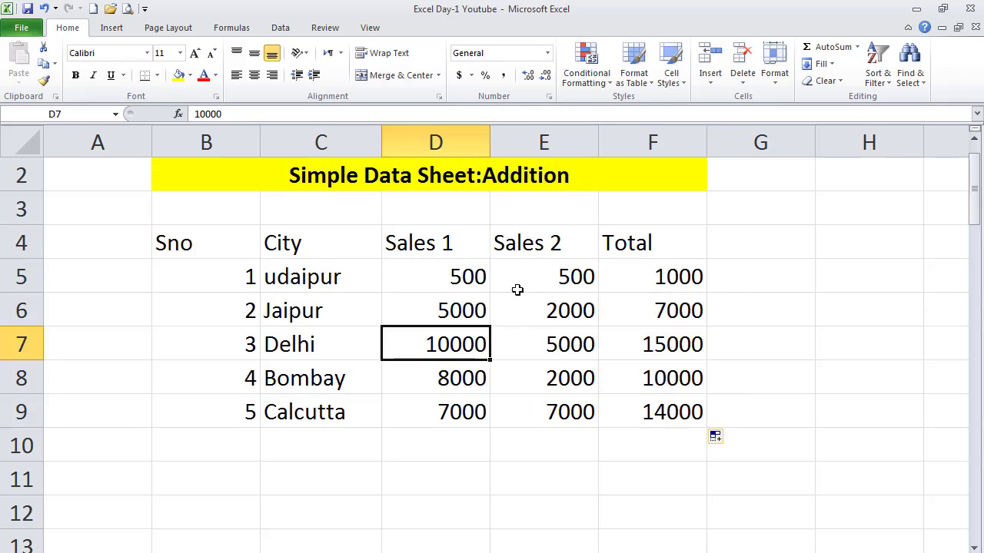
type("5000")
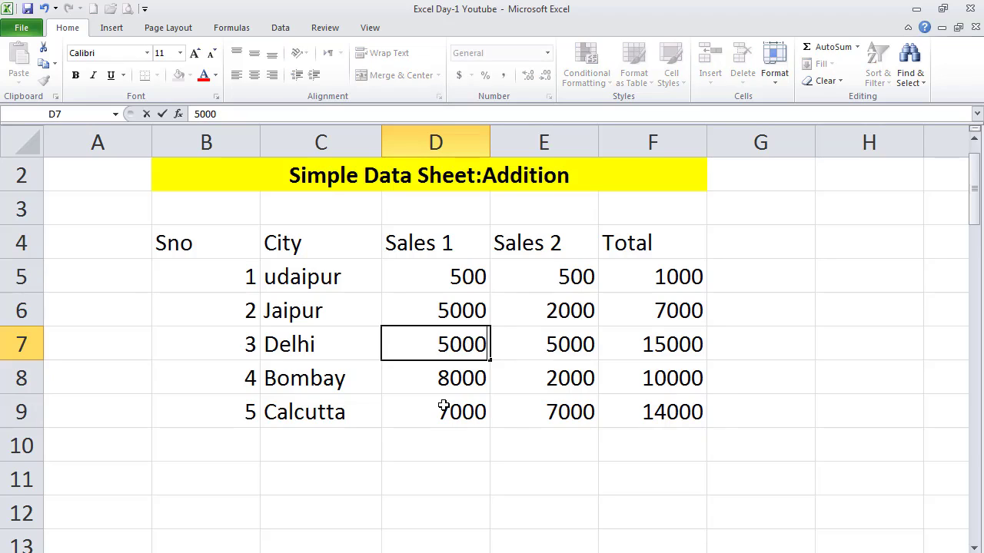
key("Return")
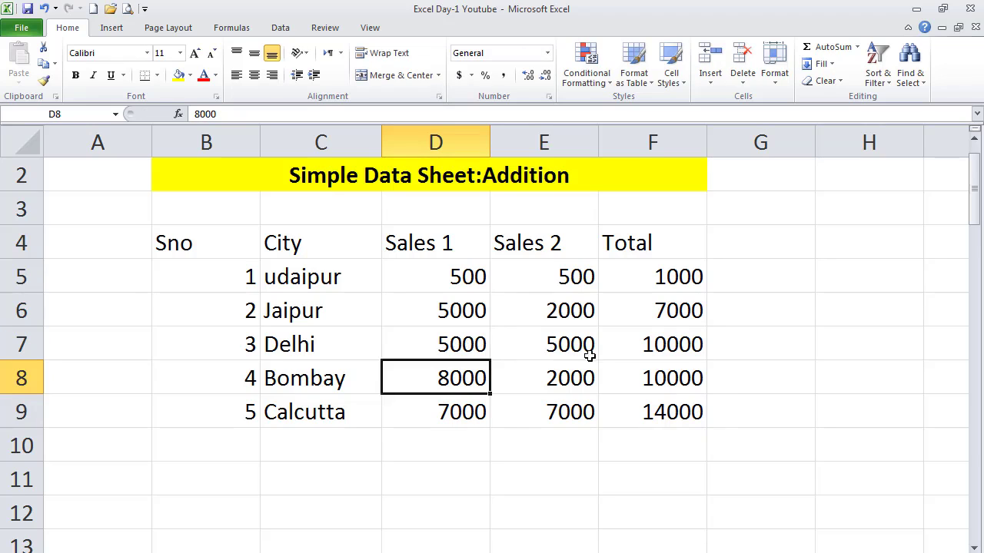
left_click(669, 355)
left_click(469, 384)
type("4000")
key("Return")
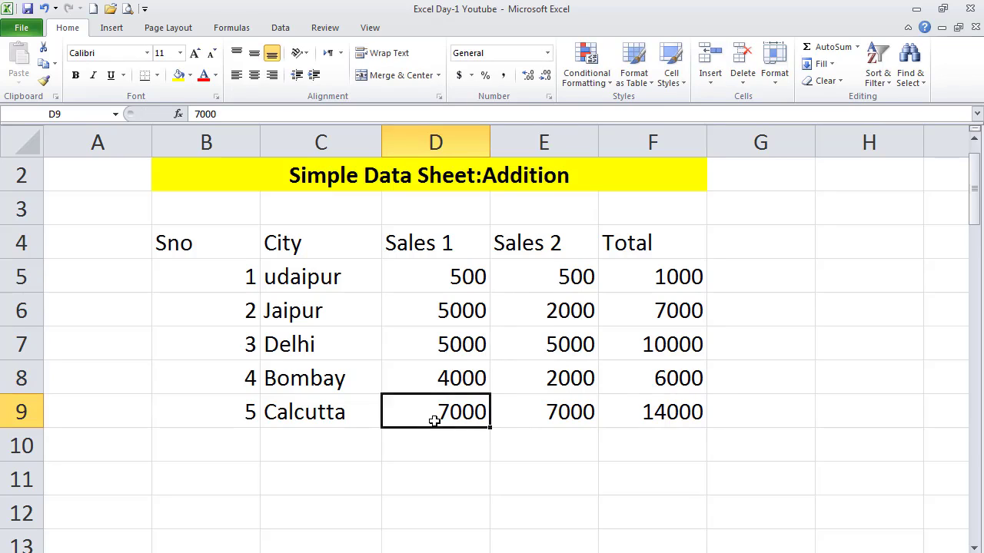
type("5000")
key("Return")
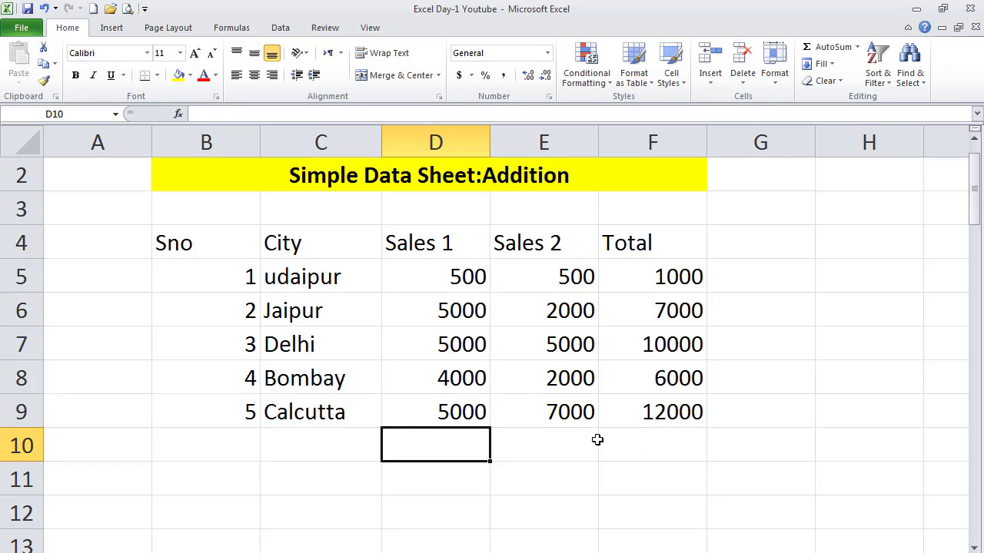
Repeat the fill of the F5 total formula down to F9 and review the data rows B5:F9
left_click(676, 278)
left_click_drag(706, 292, 708, 426)
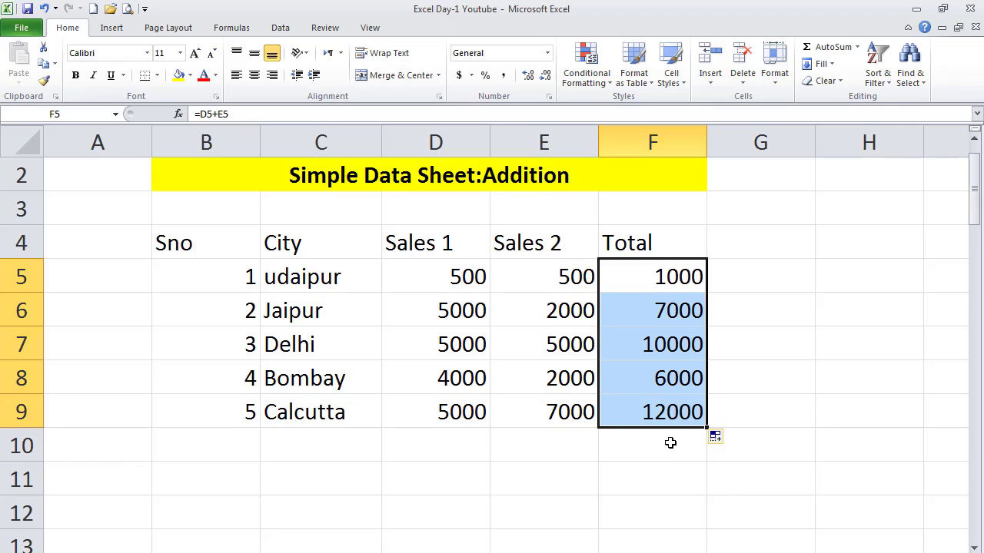
left_click_drag(193, 284, 654, 402)
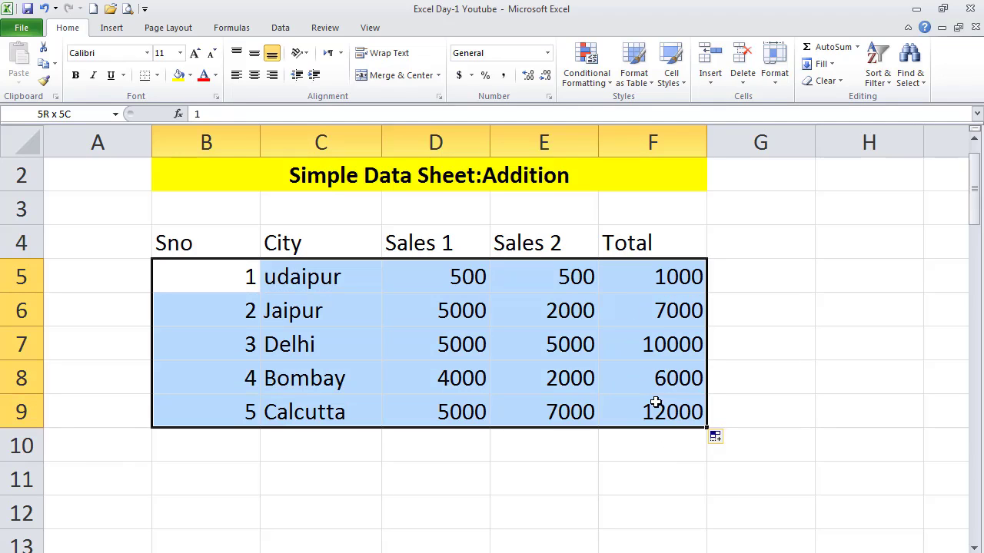
left_click(372, 471)
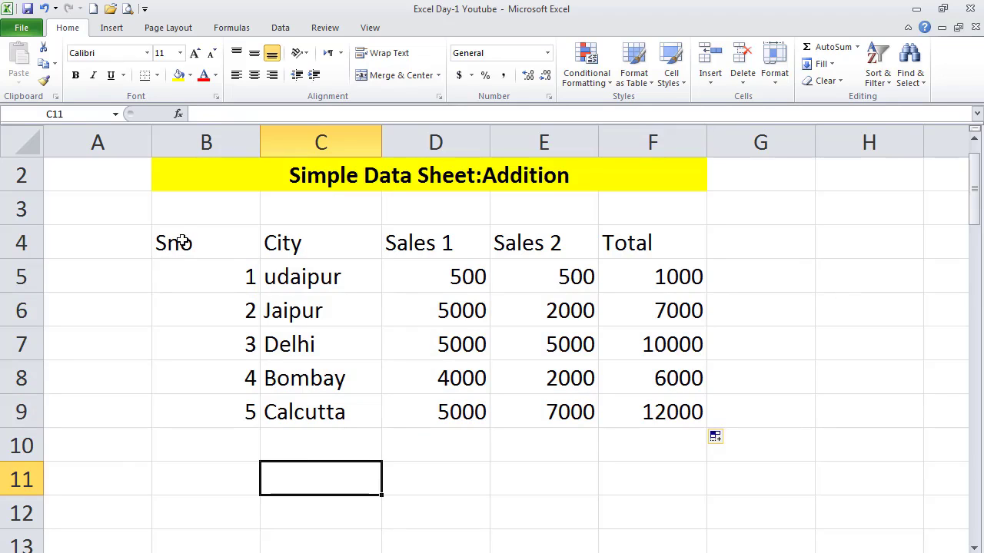
Center-align the whole table B4:F9 and make its header row B4:F4 bold
left_click_drag(182, 243, 683, 408)
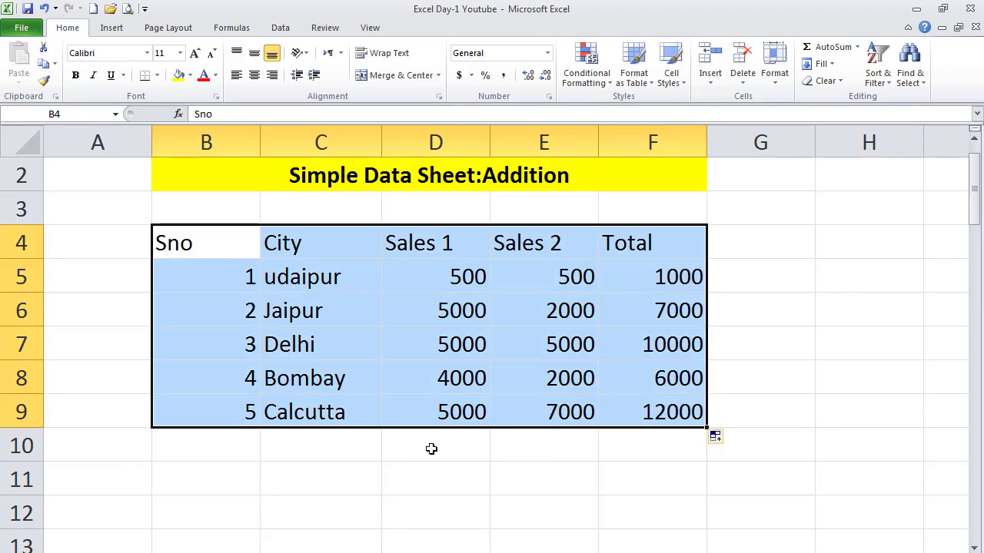
left_click(431, 449)
left_click_drag(205, 244, 630, 407)
left_click(231, 341)
left_click_drag(177, 232, 657, 405)
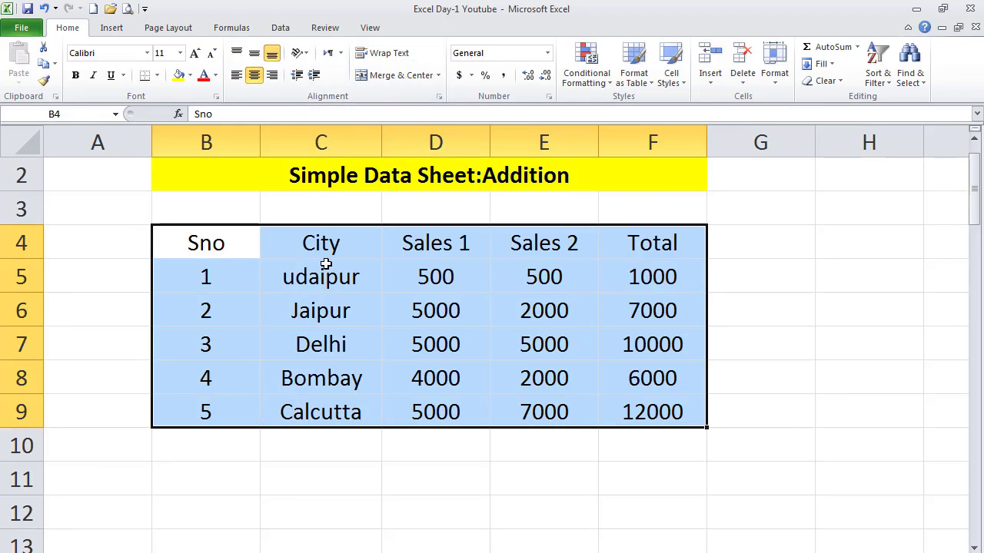
left_click_drag(197, 243, 629, 252)
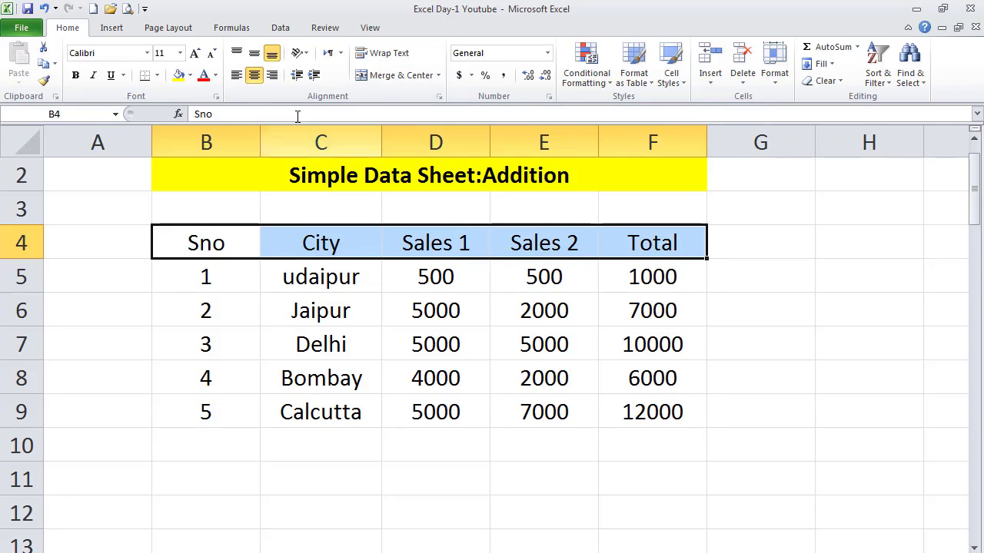
left_click(76, 76)
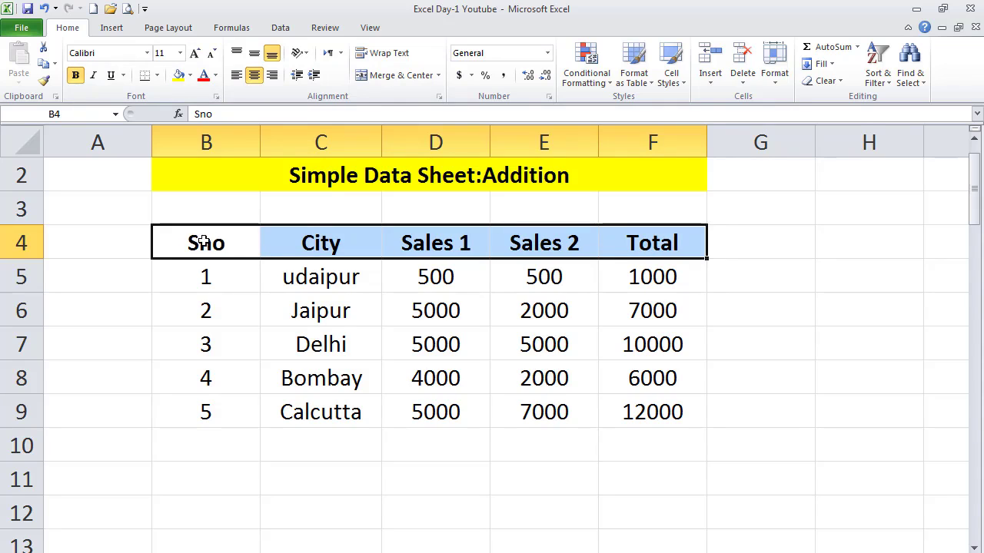
Apply all borders to every cell of the sales table B4:F9
left_click_drag(202, 242, 632, 405)
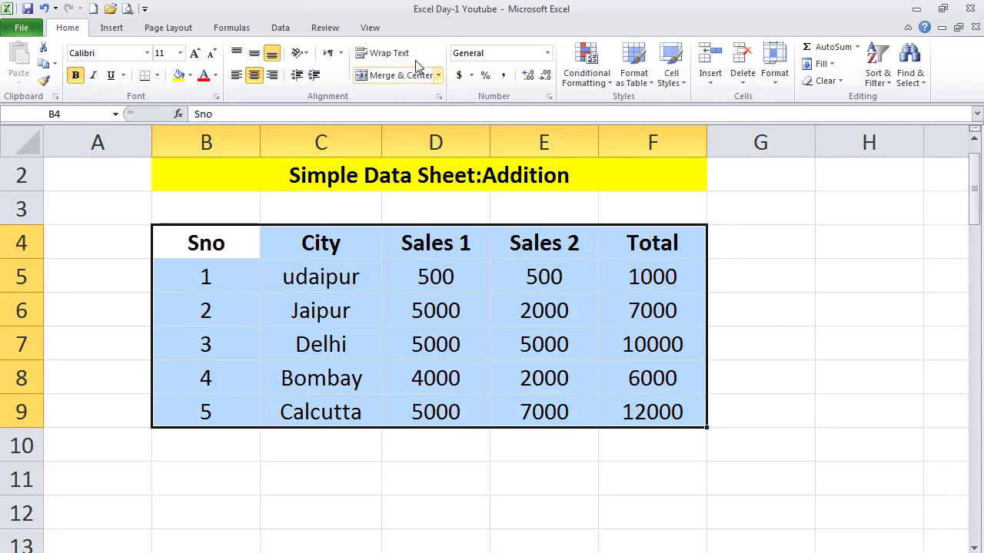
left_click(159, 77)
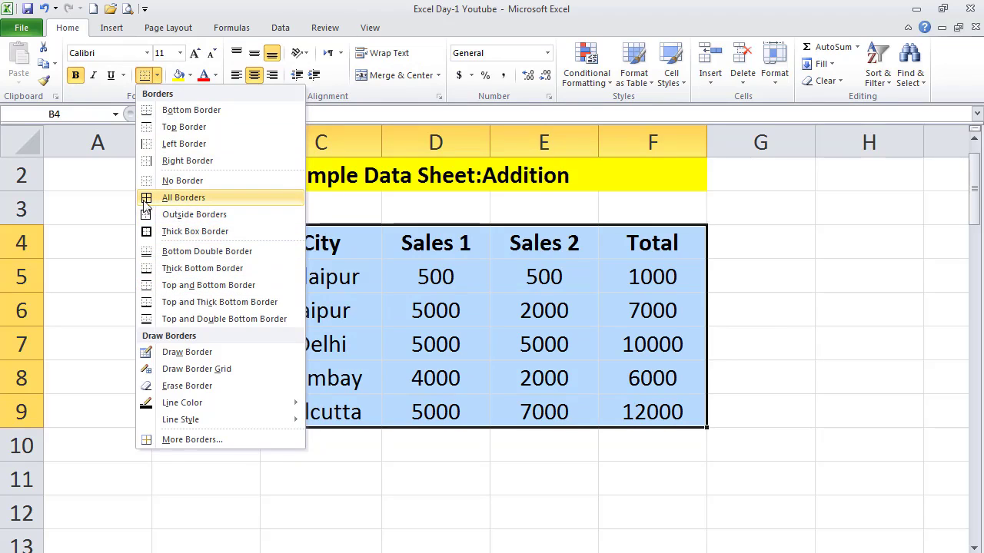
left_click(183, 198)
left_click(341, 465)
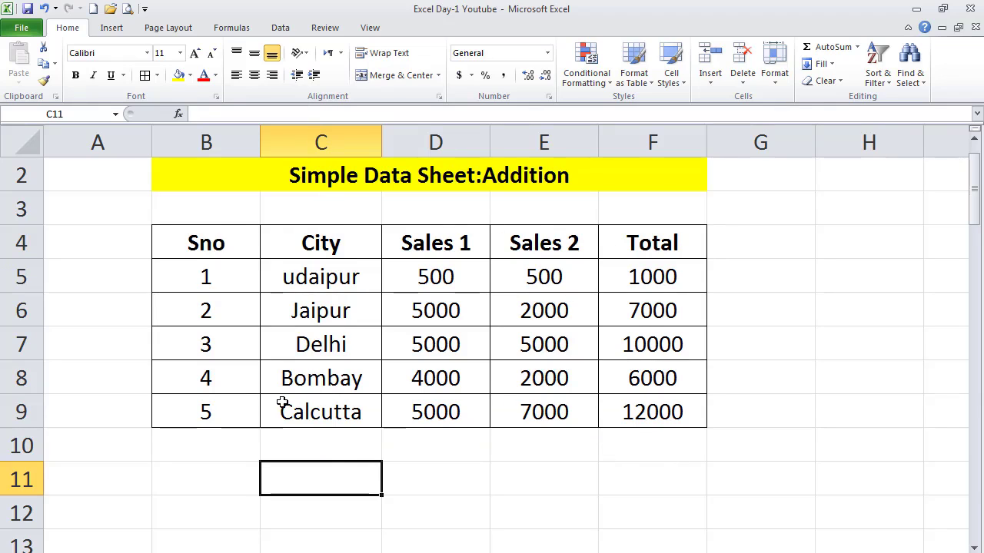
Insert a new row at row 3, between the yellow title and the sales table
scroll(363, 408, "up", 1)
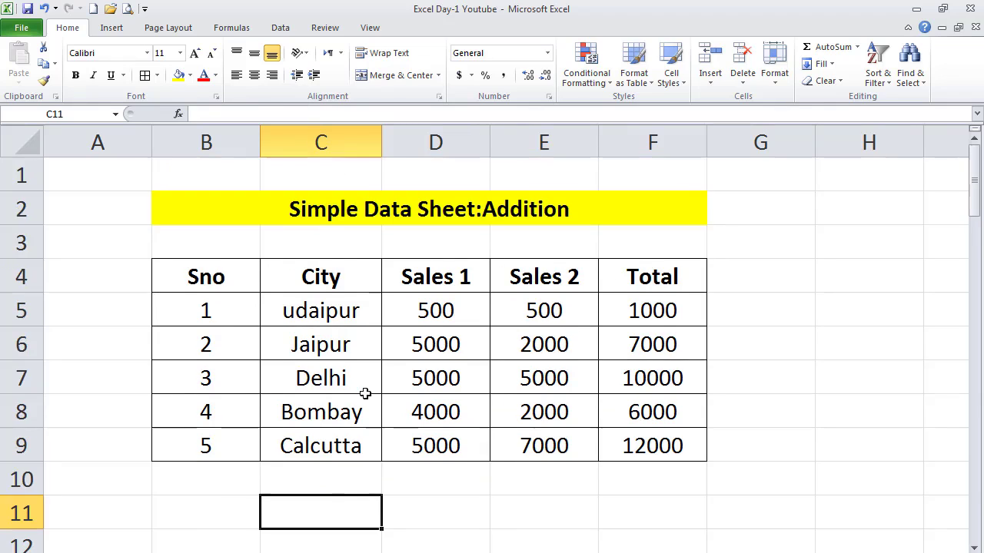
left_click(215, 211)
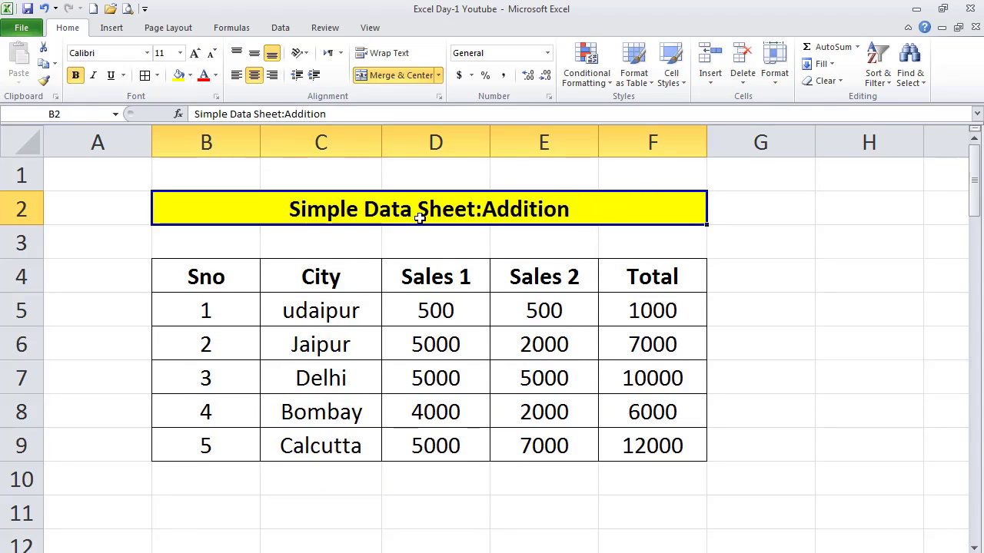
left_click_drag(215, 277, 650, 454)
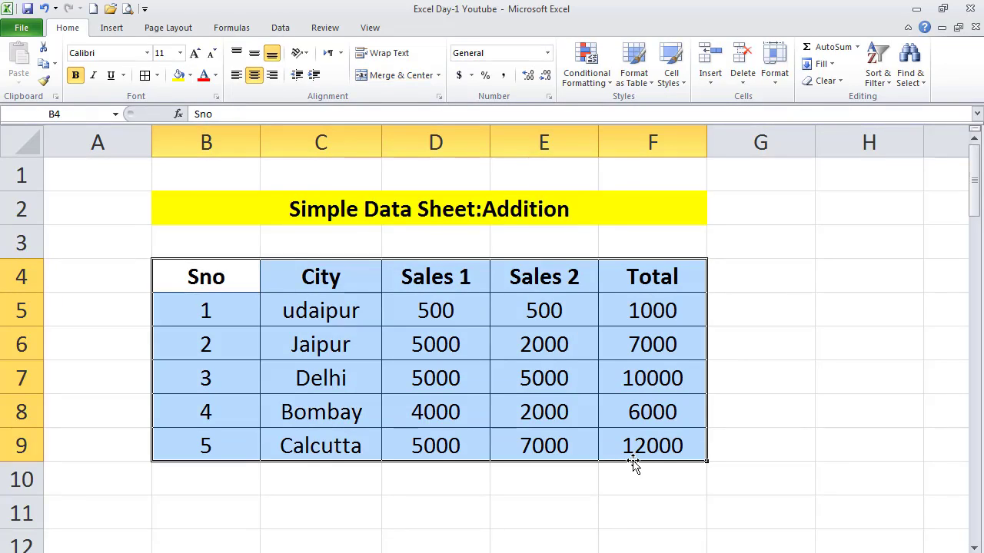
left_click(291, 242)
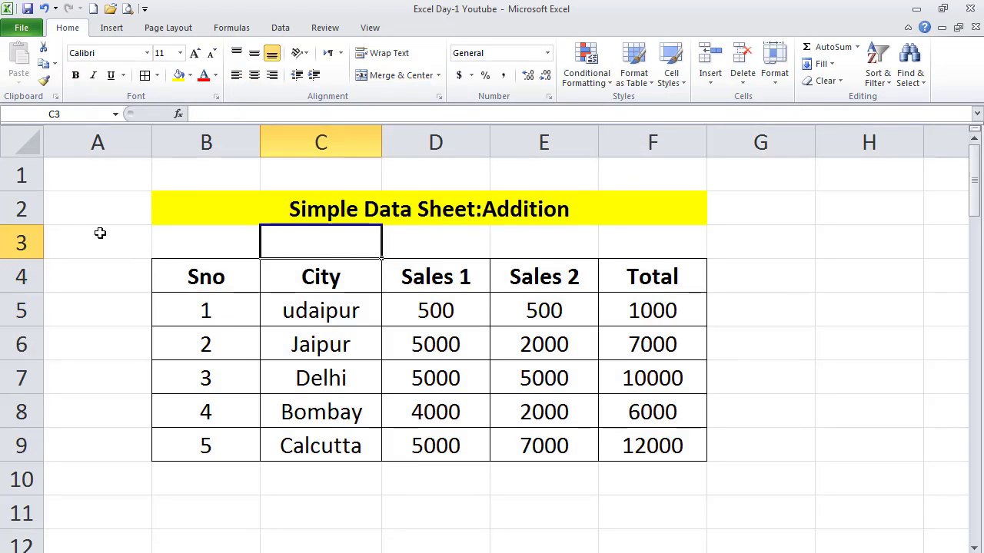
left_click_drag(100, 233, 722, 239)
left_click(206, 305)
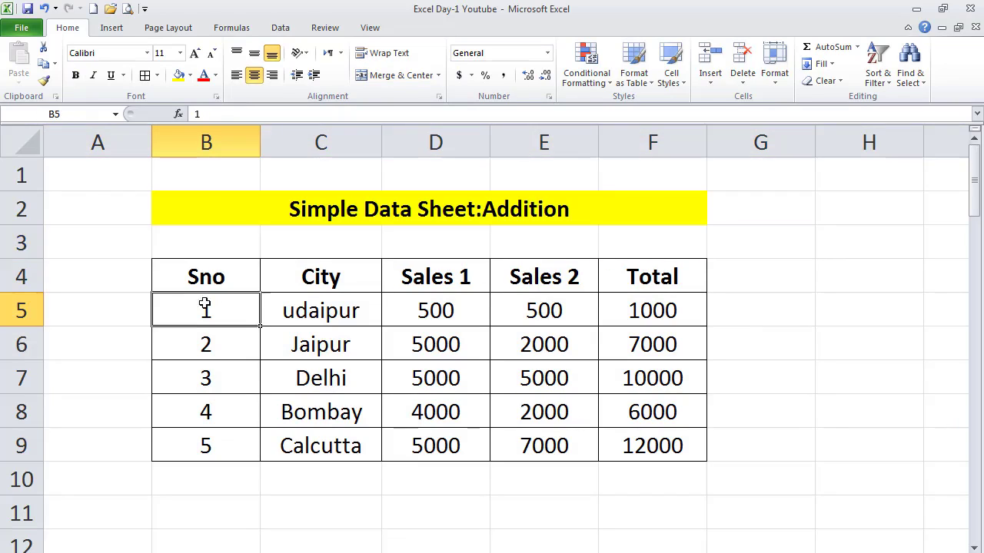
left_click(19, 242)
right_click(19, 243)
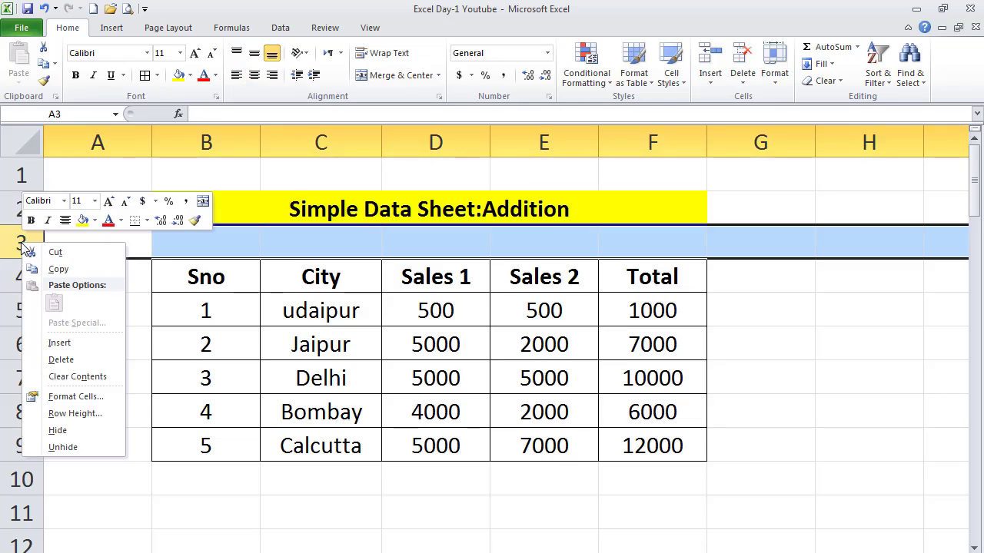
left_click(60, 343)
left_click(265, 365)
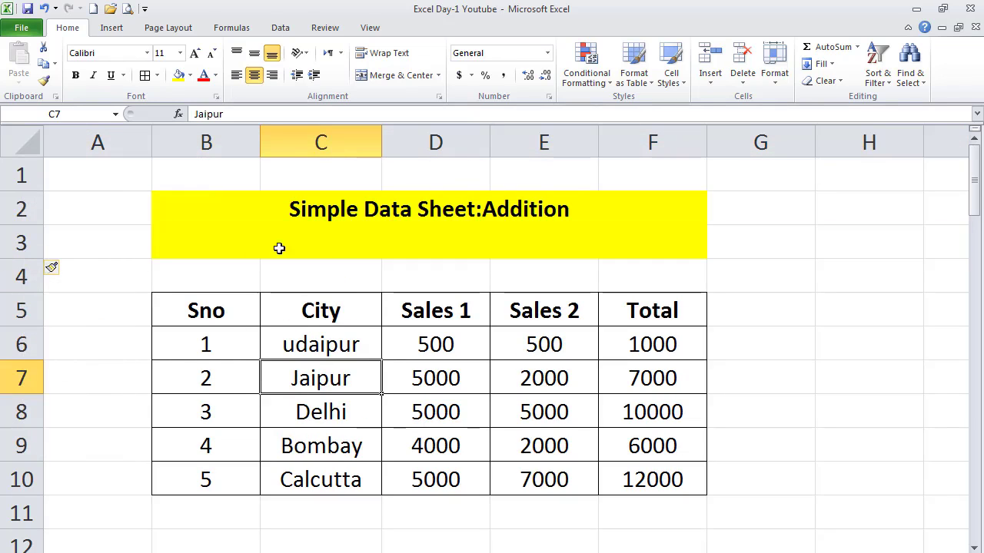
Enter the heading "Simple data sheet:Addtion" in cell B4, directly above the table headers
left_click(205, 275)
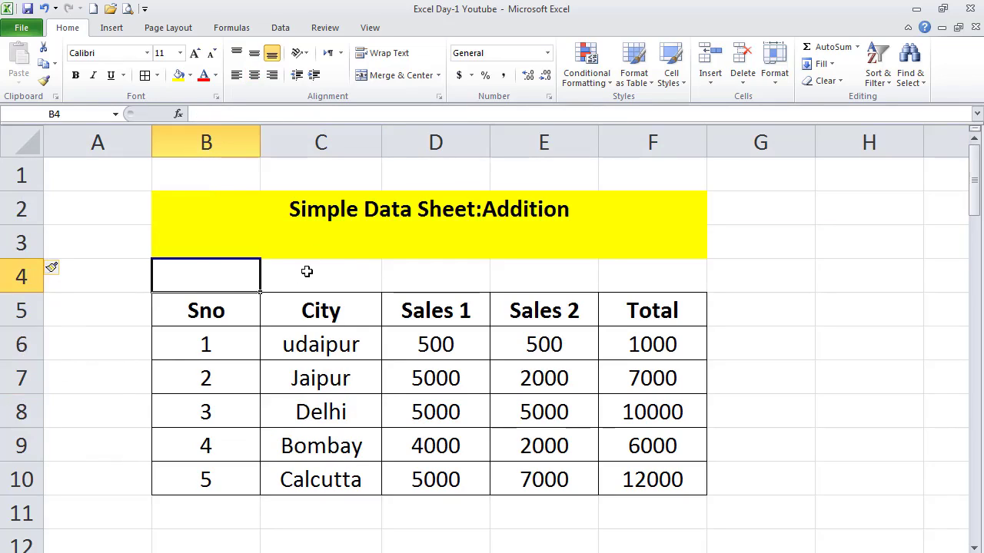
type("Simp")
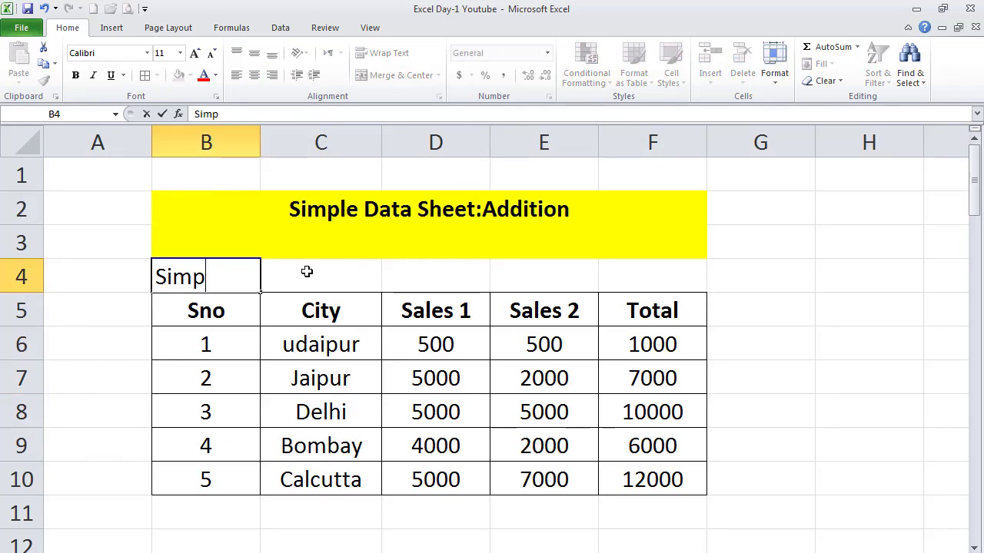
type("le data sheet:Addtion")
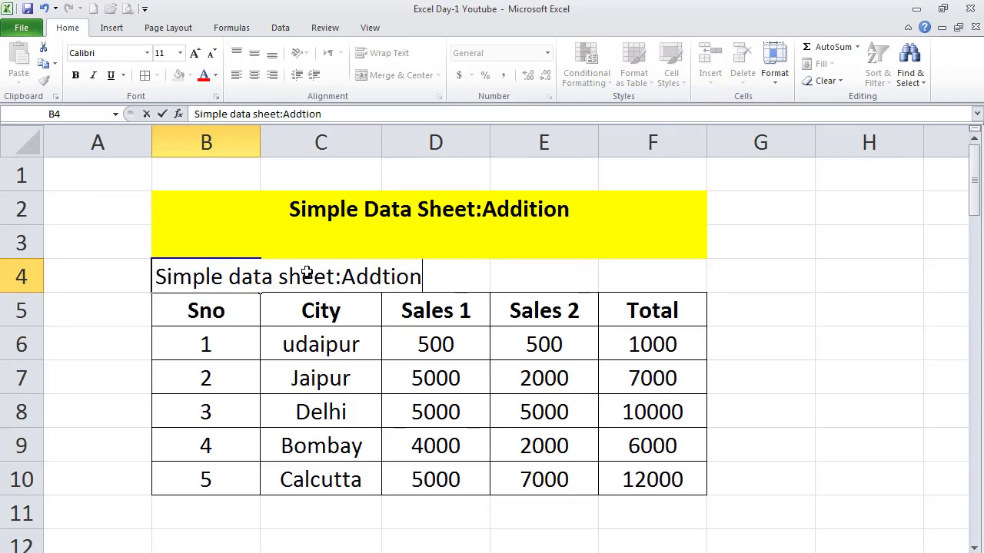
key("Return")
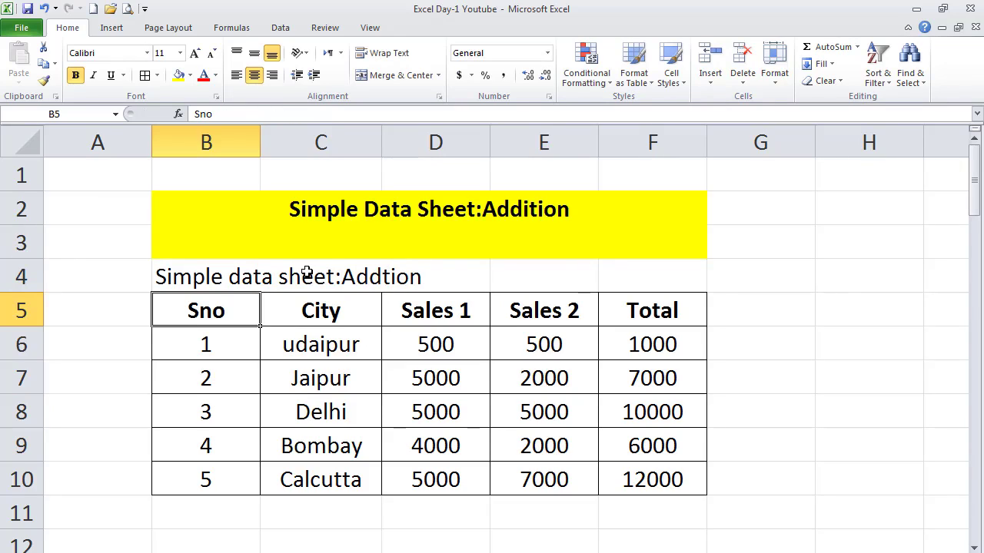
Merge and center the new heading across B4:F4 so it spans the table's width
left_click(169, 276)
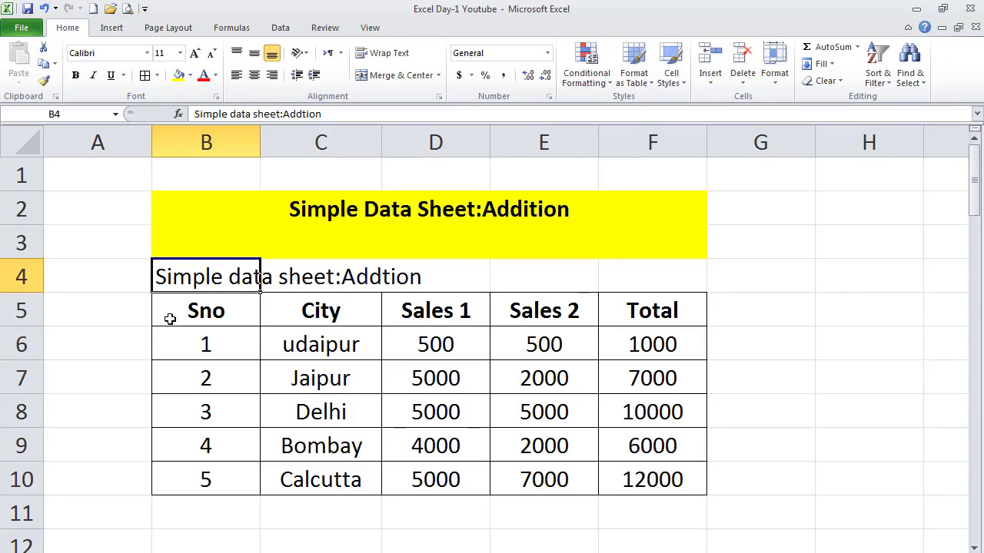
left_click_drag(282, 277, 644, 277)
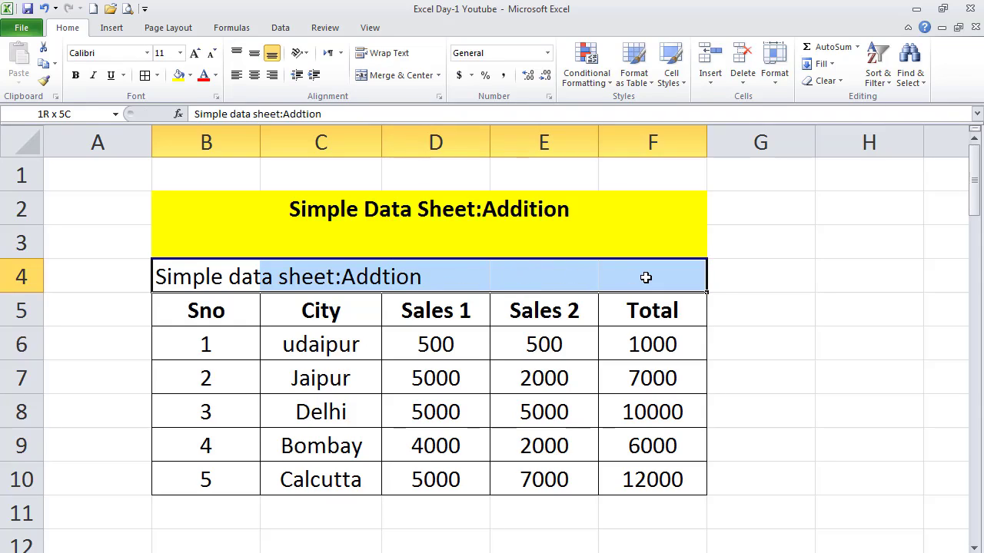
left_click(287, 333)
left_click_drag(94, 279, 752, 282)
left_click(263, 345)
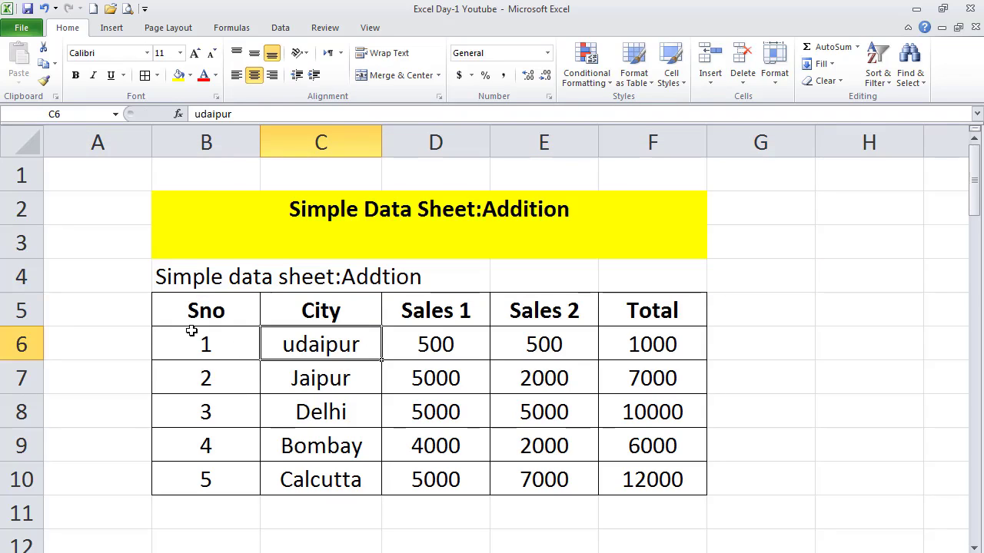
left_click(173, 278)
left_click_drag(171, 278, 641, 282)
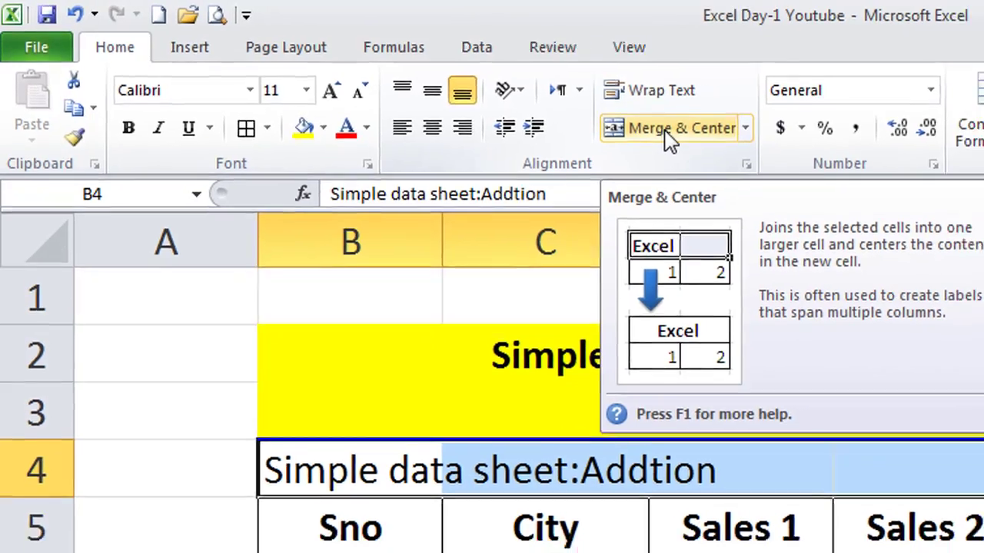
left_click(694, 138)
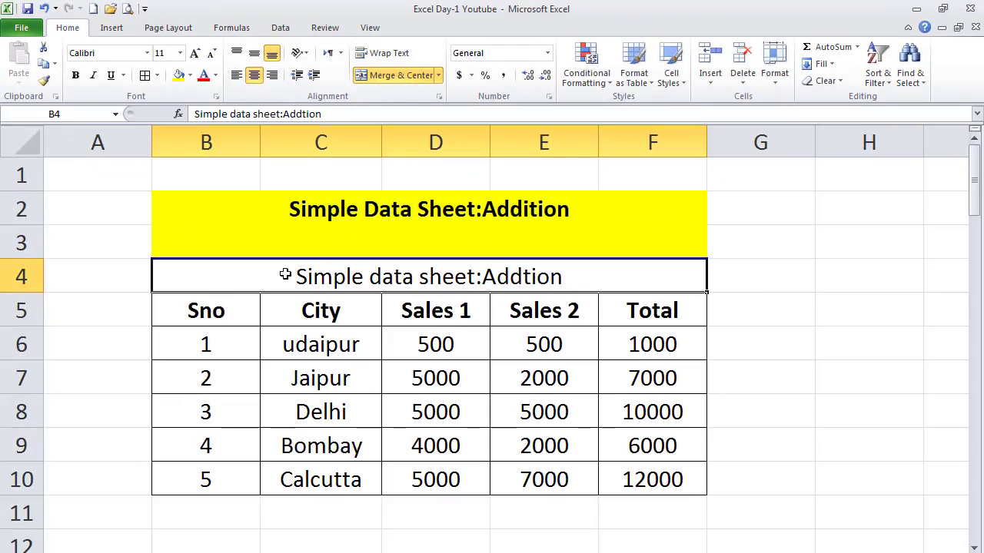
left_click(317, 398)
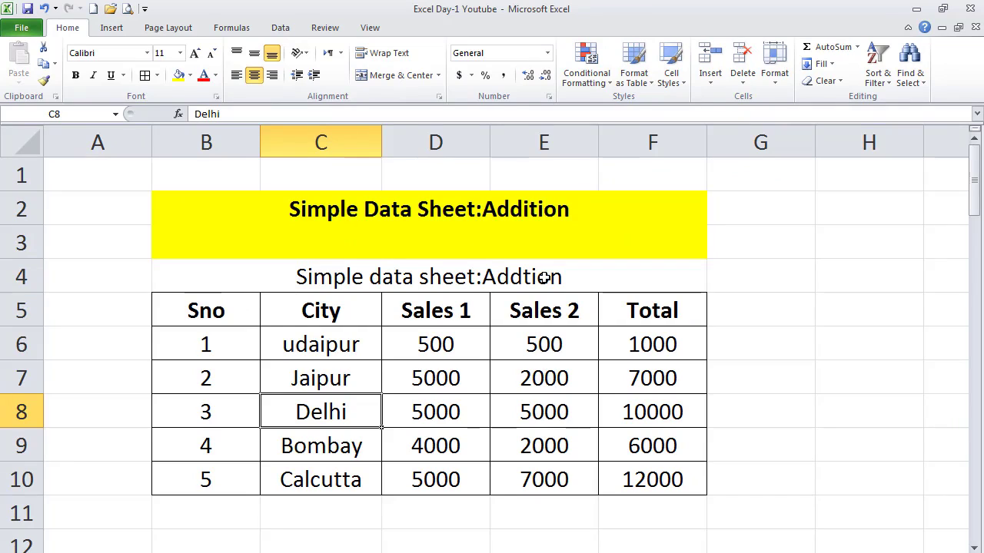
Make the merged heading in row 4 bold, italic and underlined
left_click(338, 281)
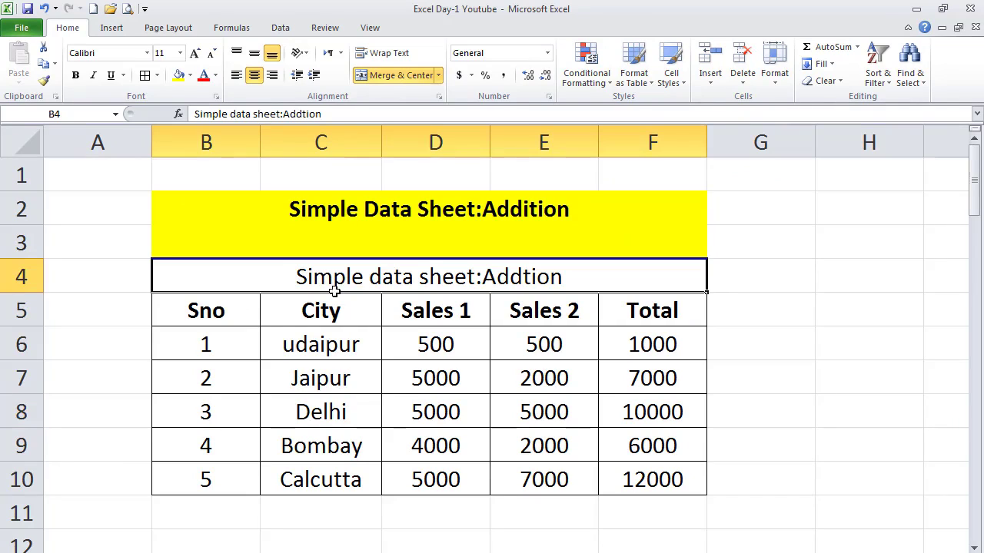
left_click(76, 74)
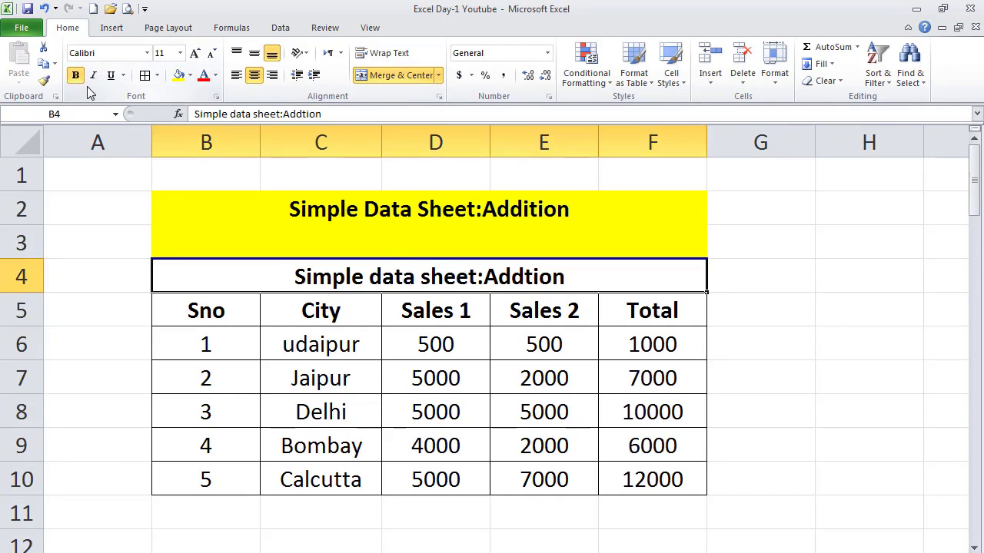
left_click(93, 75)
left_click(110, 74)
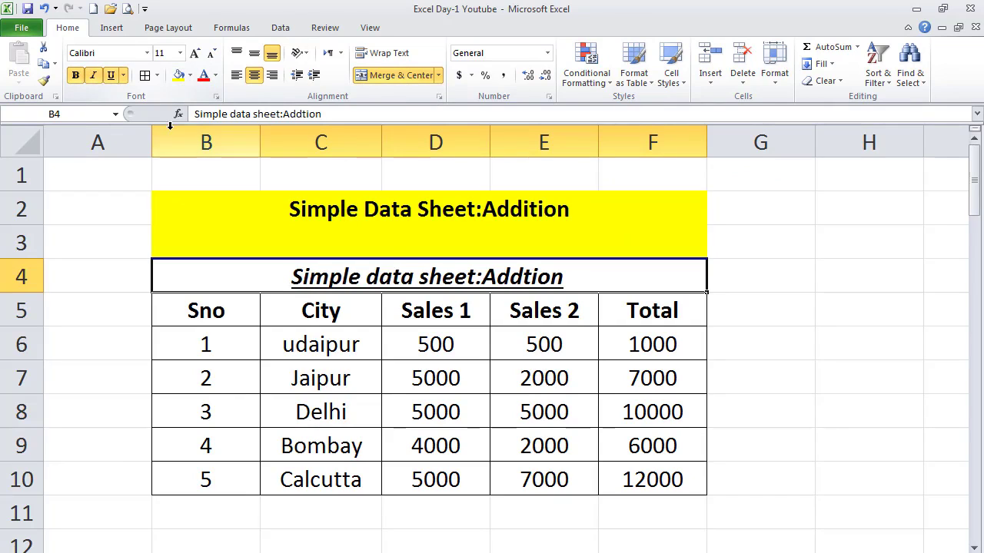
Give the merged heading in row 4 an orange fill and red font color, and select the table B4:F10
left_click(191, 76)
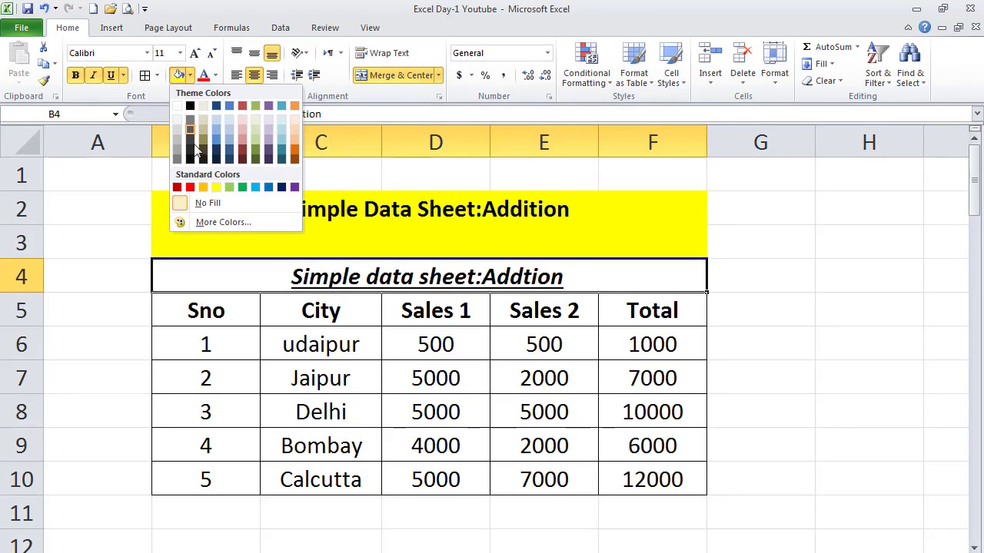
left_click(204, 189)
left_click(203, 75)
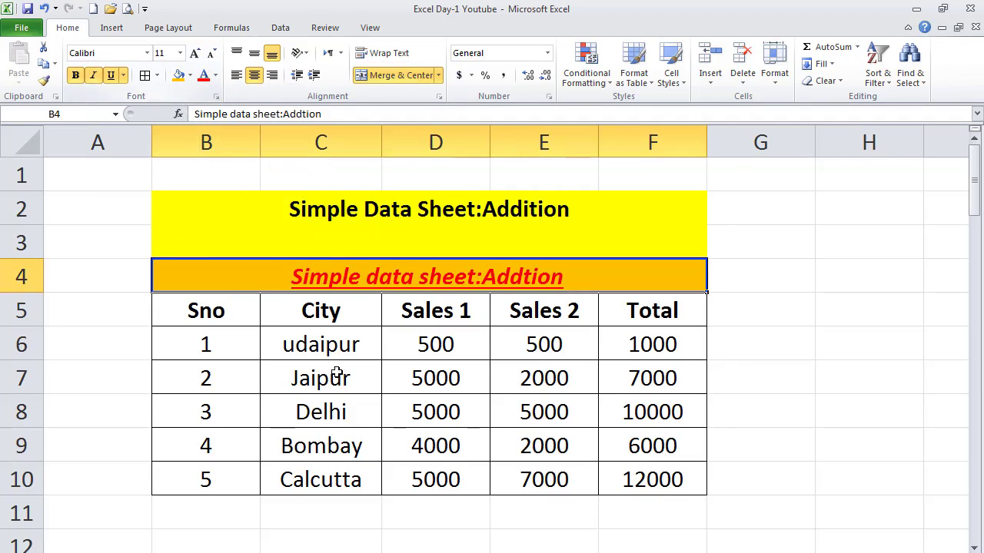
left_click(337, 374)
left_click_drag(177, 273, 641, 466)
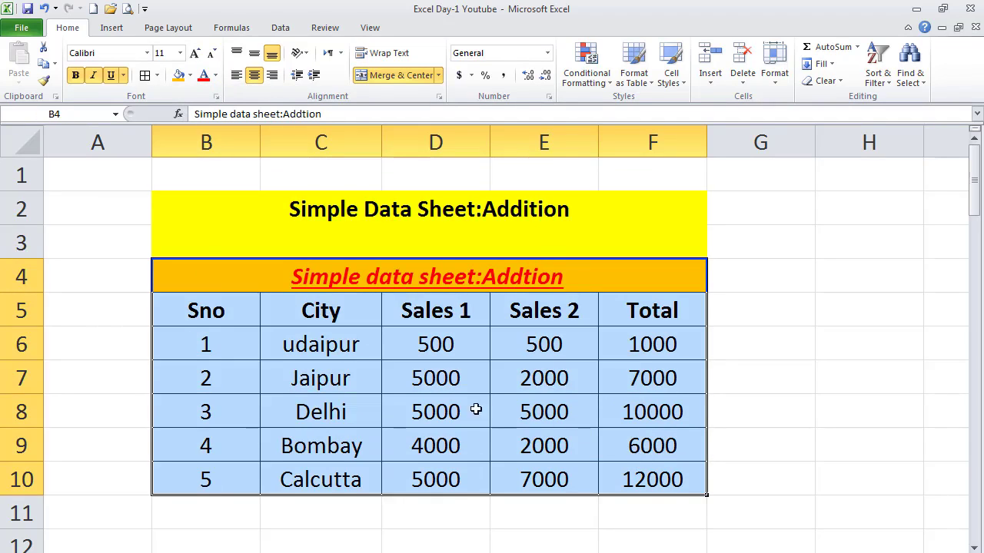
Examine the Substraction data sheet, comparing the 1999 row's Sales and Purchase cells with the empty Profit cell F28
scroll(448, 415, "down", 8)
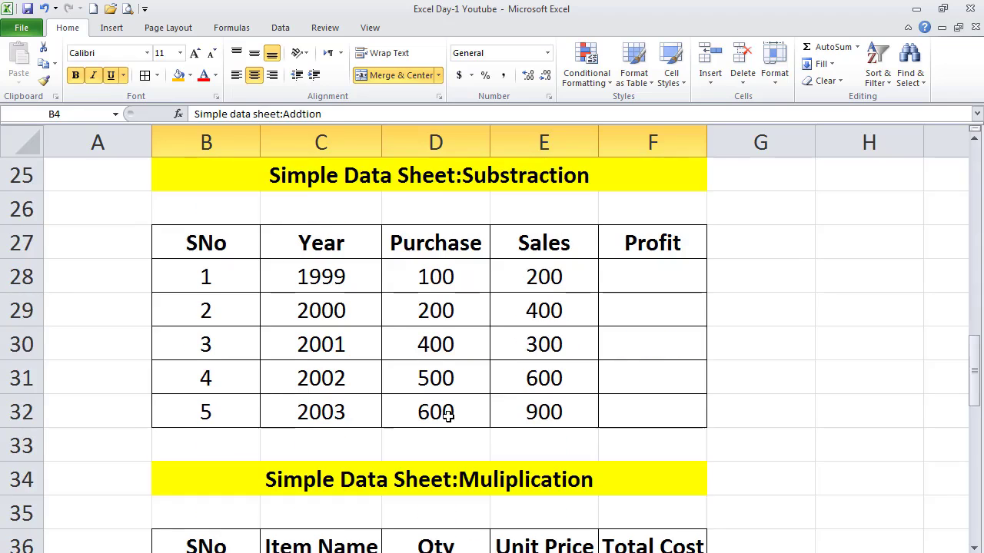
left_click(428, 353)
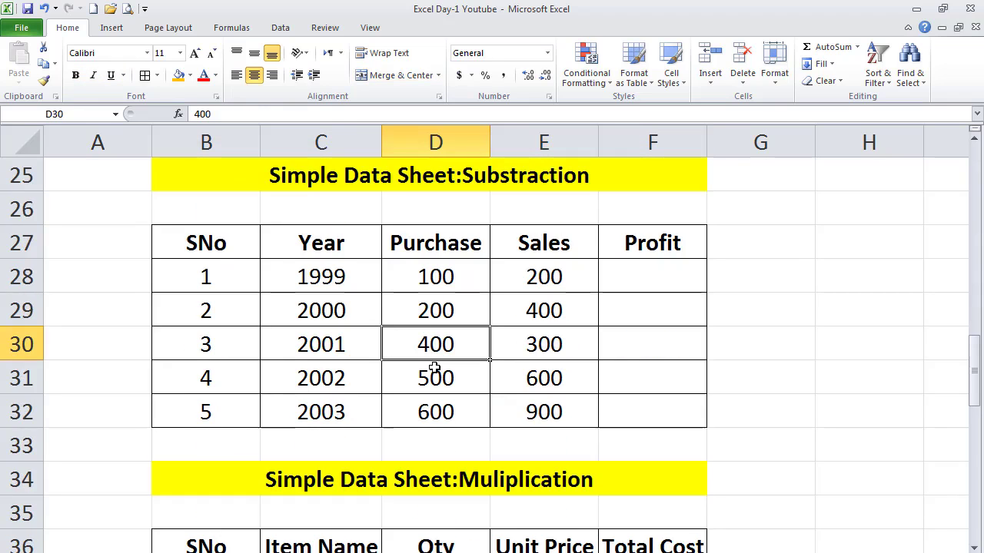
key("Right")
key("Right")
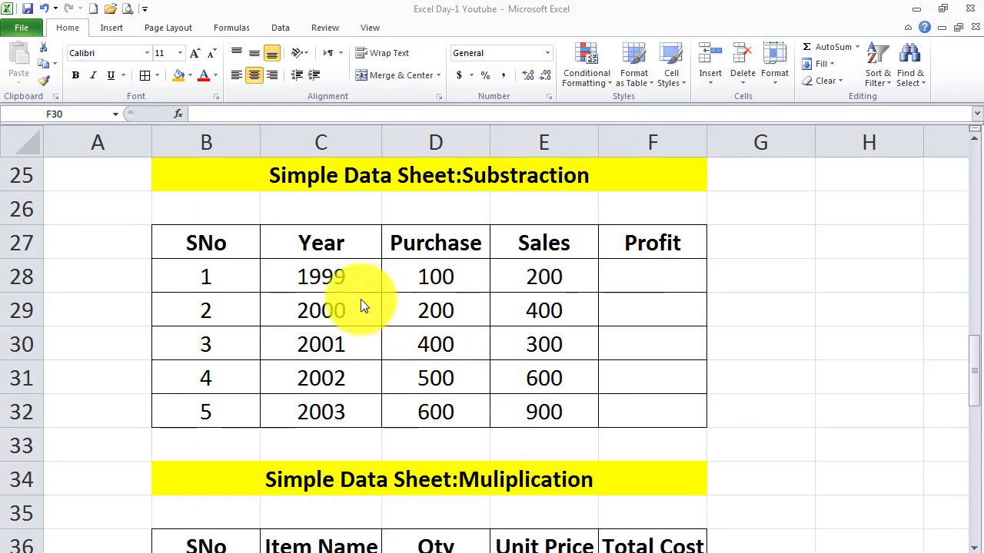
left_click(634, 271)
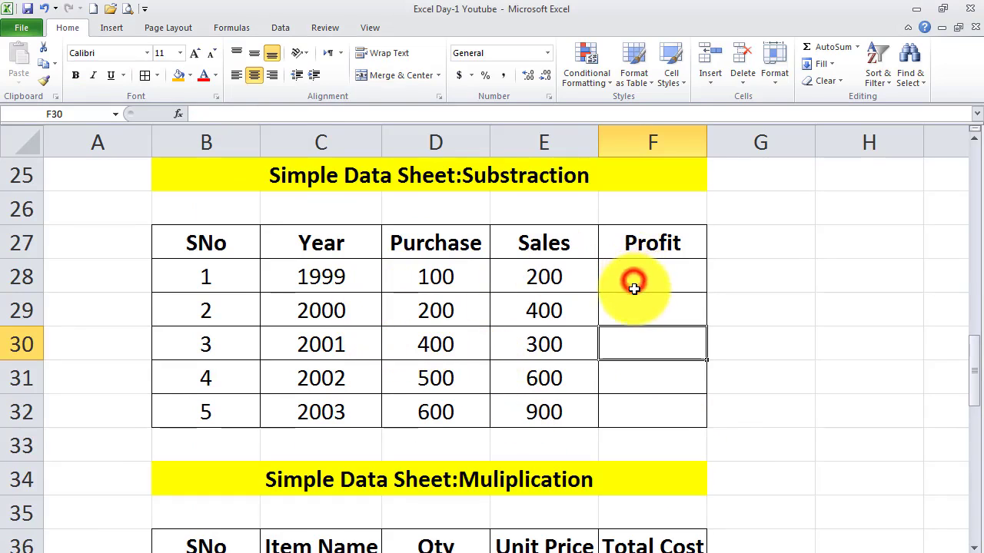
left_click(635, 271)
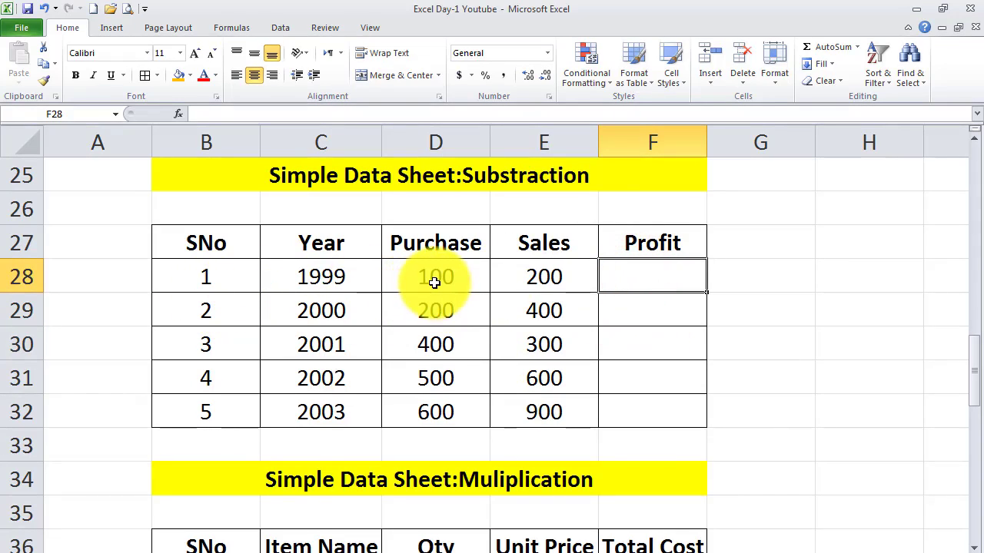
left_click_drag(561, 276, 450, 278)
left_click(538, 308)
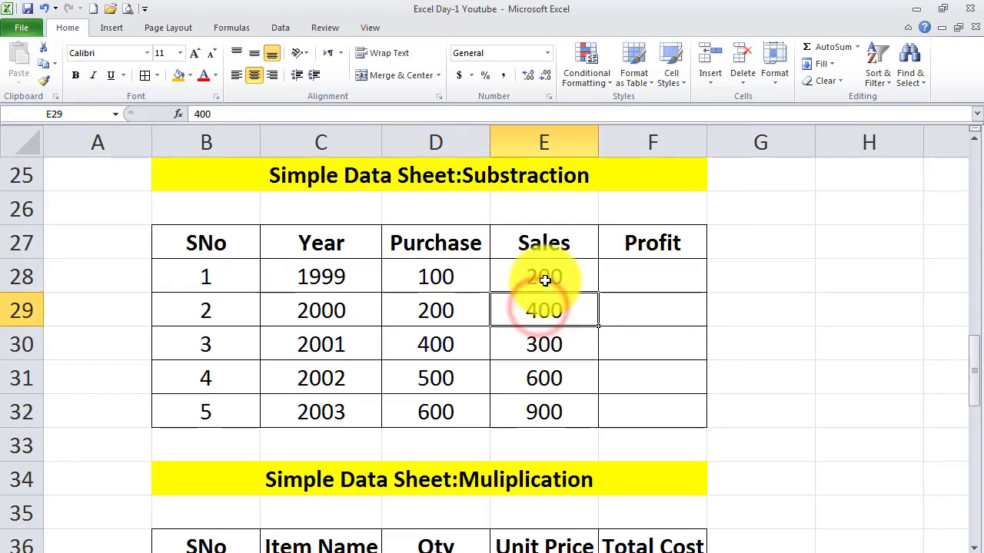
left_click(542, 281)
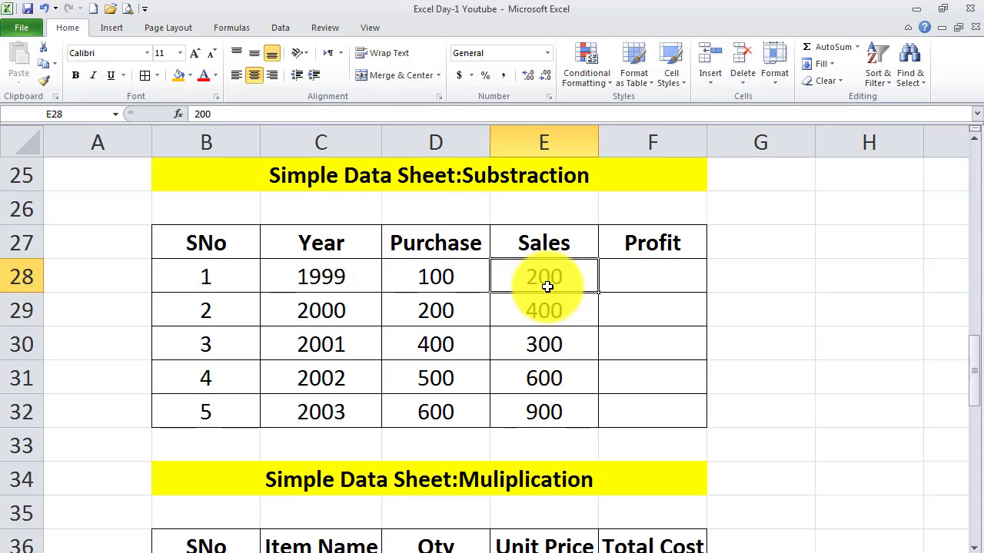
left_click(650, 279)
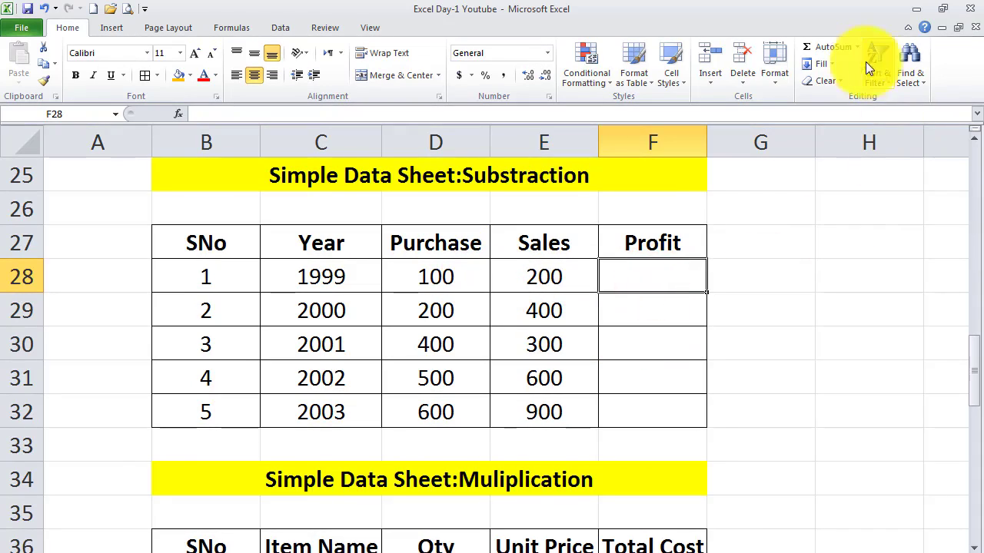
left_click(544, 277)
left_click(449, 269)
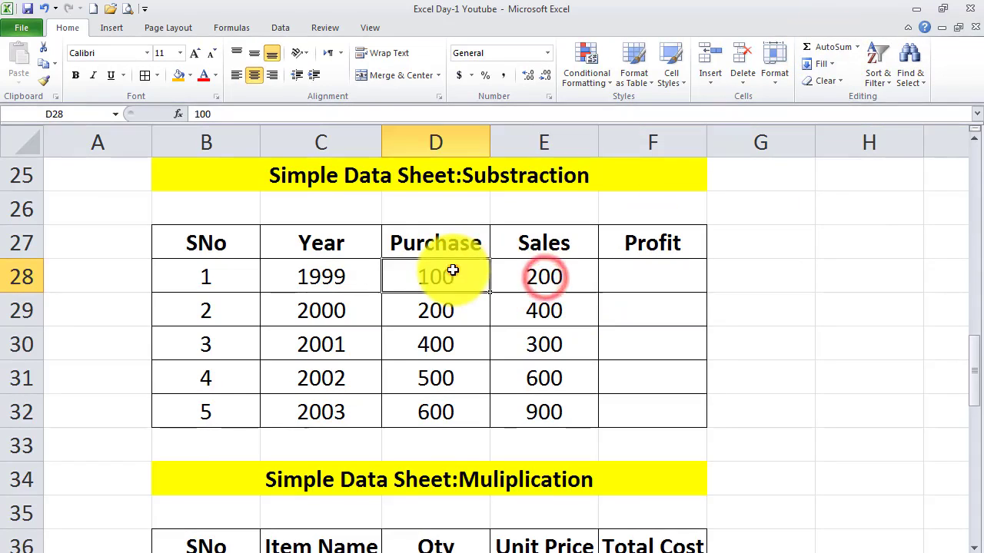
Calculate the 1999 profit in F28 by subtracting Purchase from Sales with the formula =E28-D28
left_click(584, 275)
left_click(657, 277)
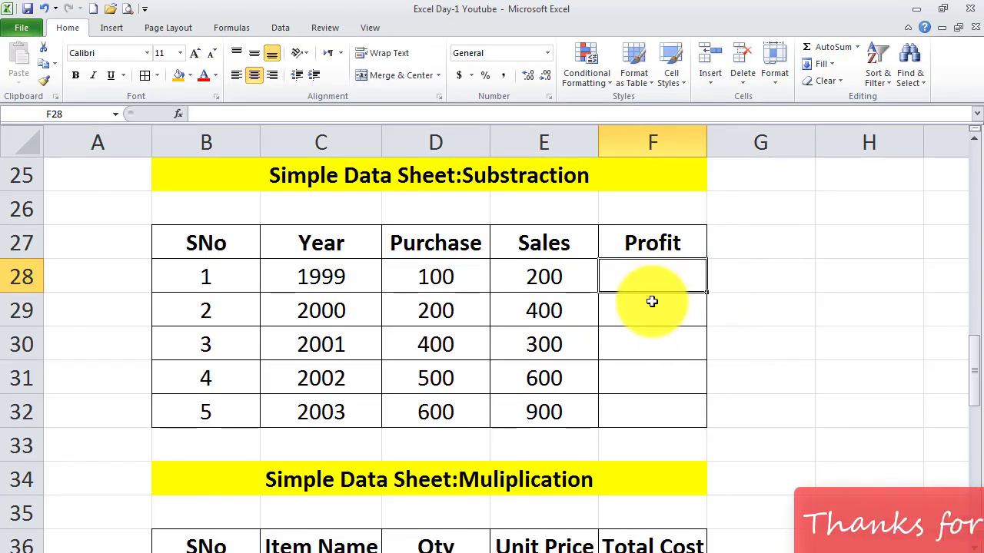
left_click(614, 272)
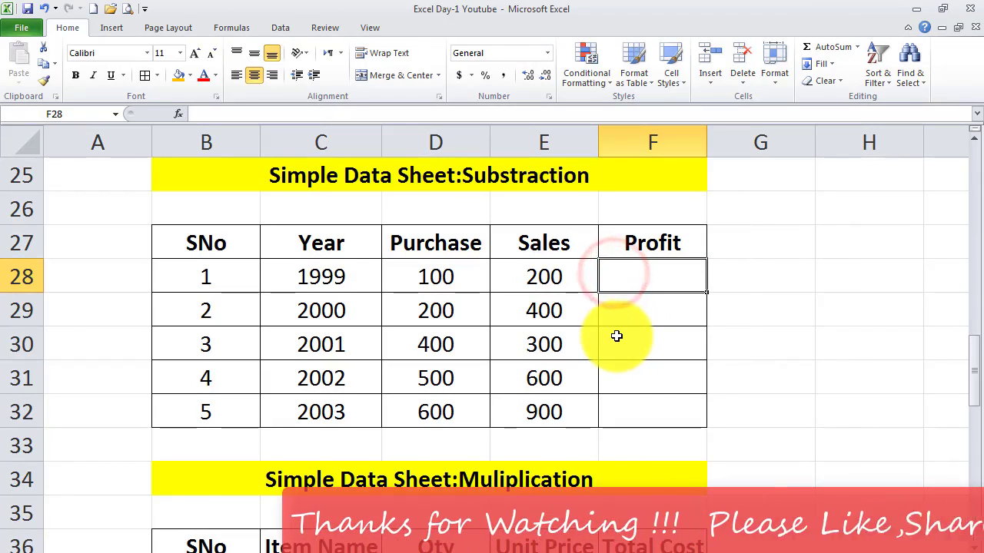
type("=")
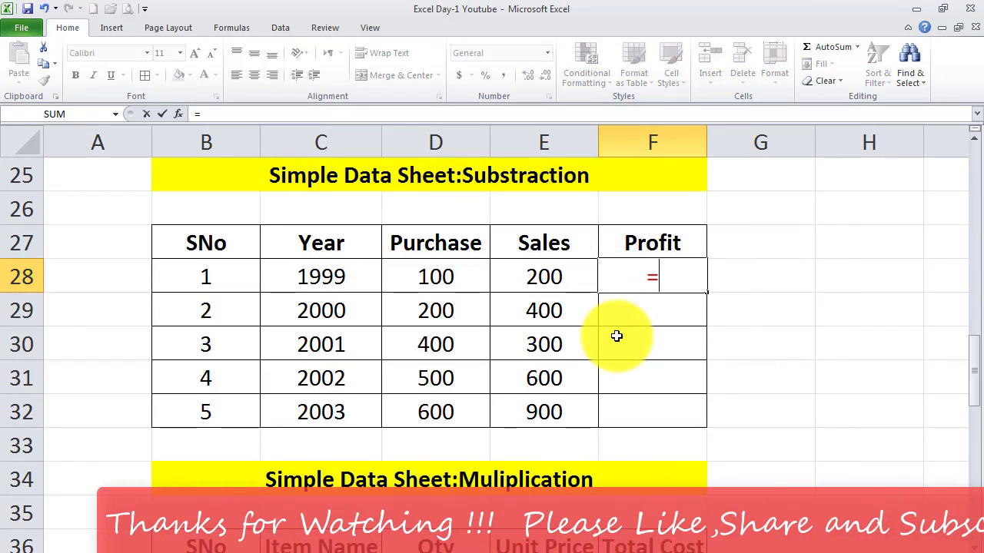
left_click(558, 281)
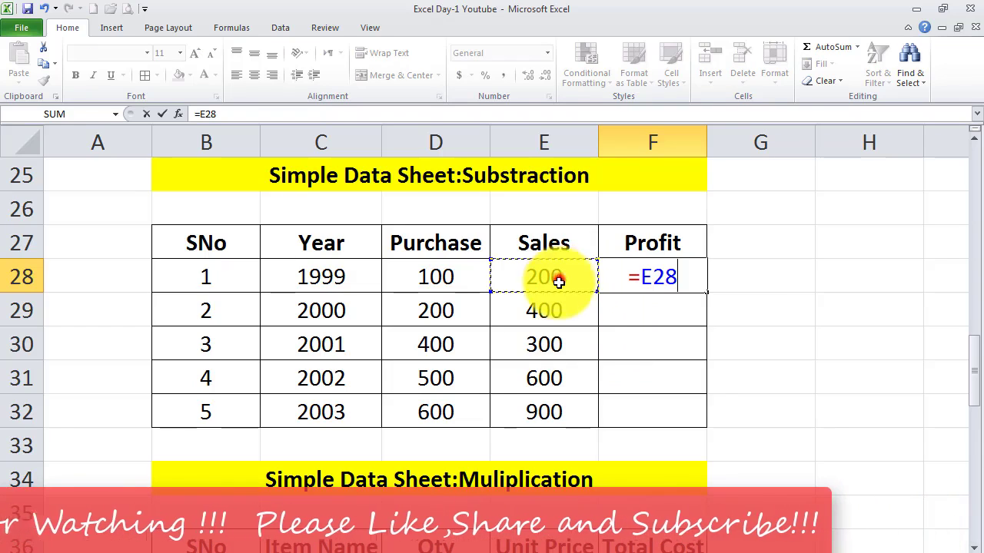
type("-")
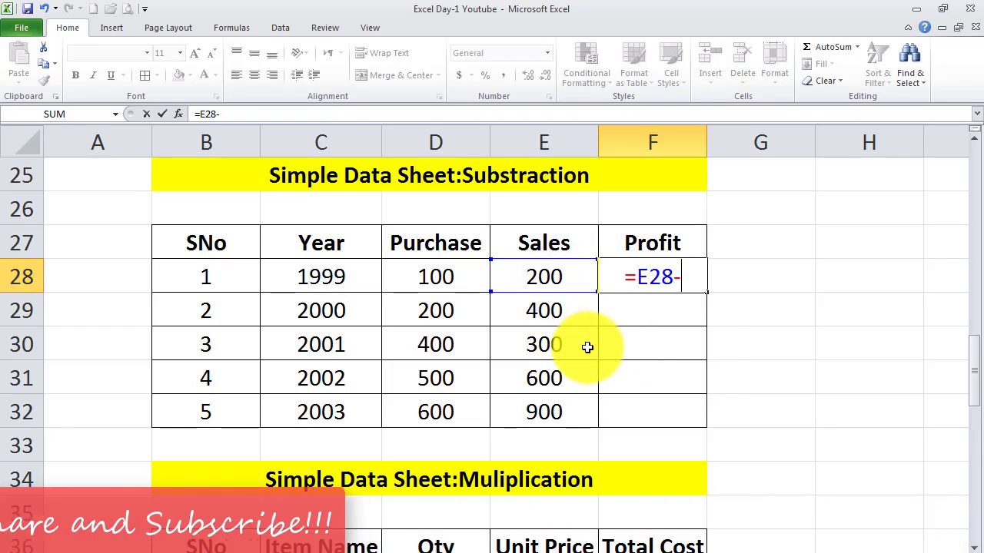
left_click(452, 273)
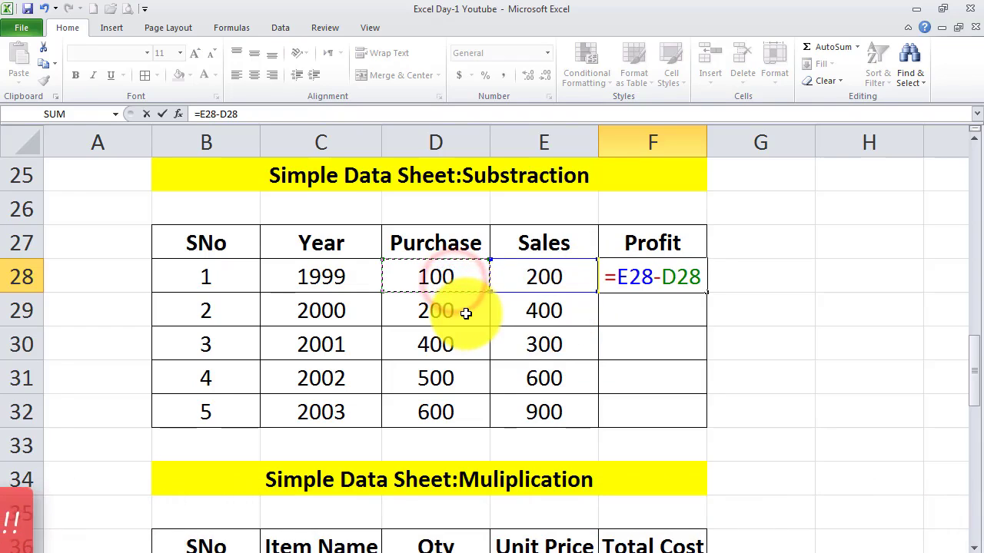
key("Return")
Fill the profit formula from F28 down through F32 for the remaining years of the Substraction table
left_click(653, 280)
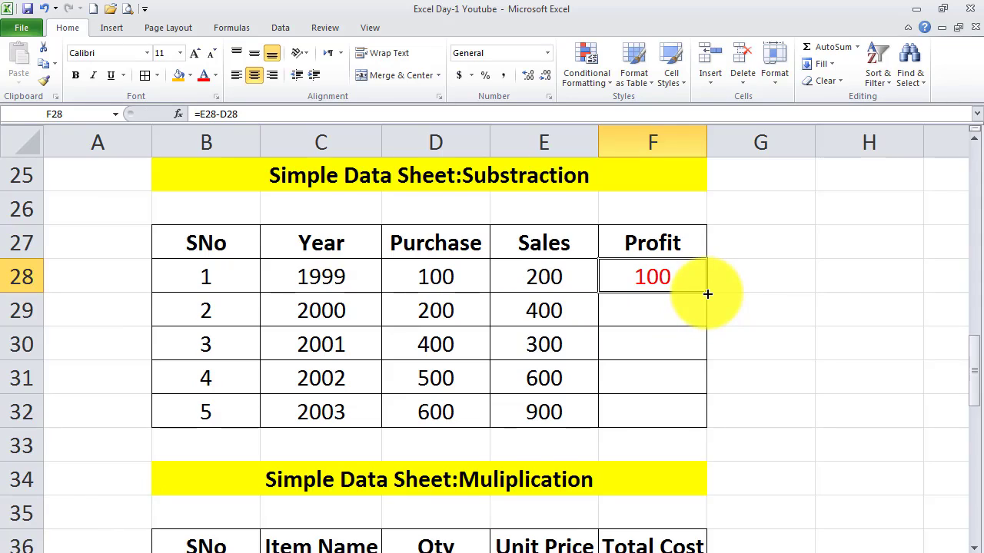
left_click(644, 344)
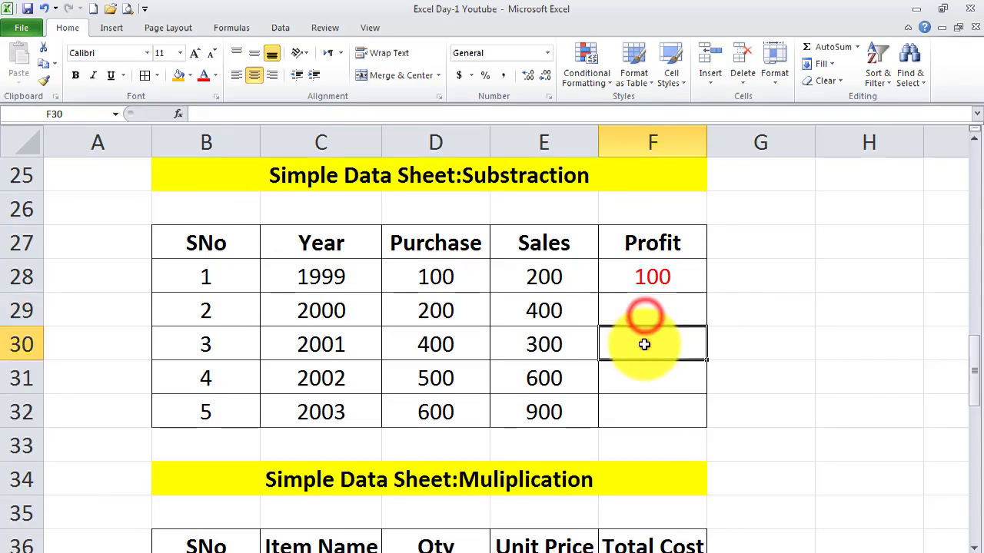
left_click(669, 276)
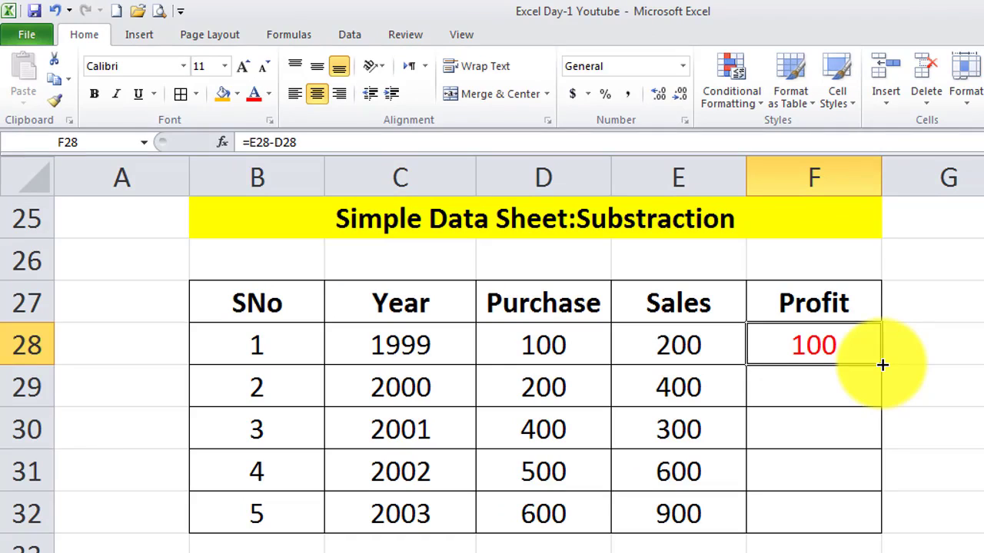
left_click_drag(883, 365, 887, 524)
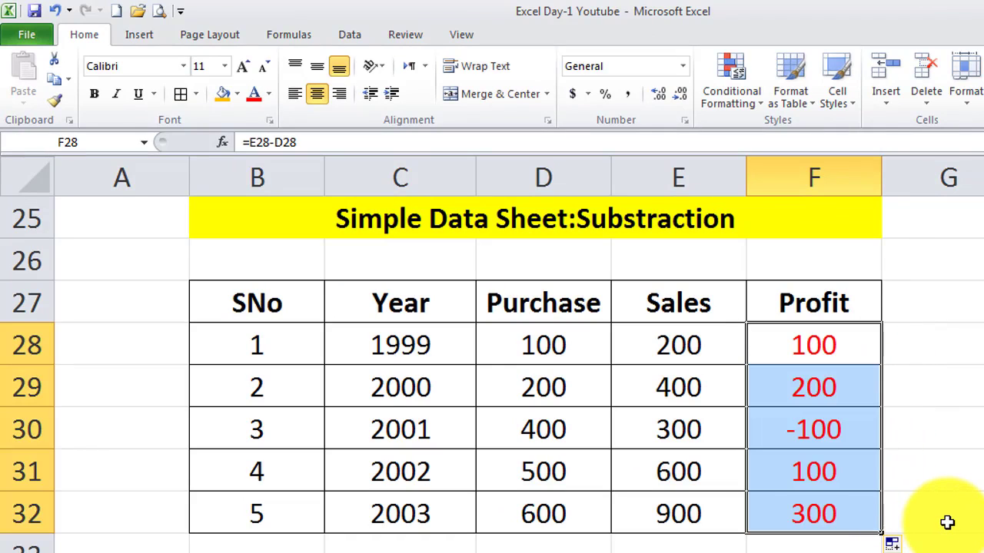
key("ctrl+z")
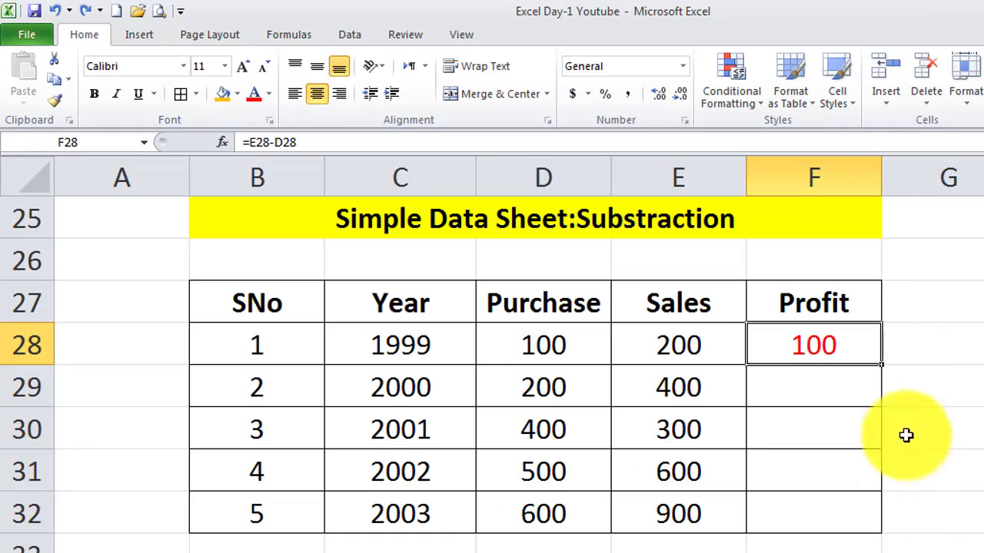
double_click(882, 366)
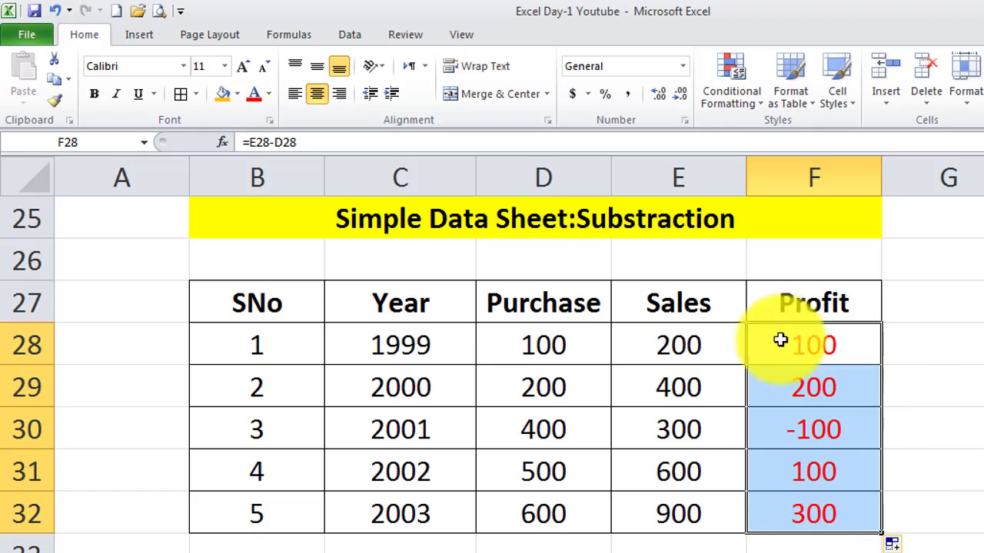
Inspect the 2001 profit formula in F30 together with the Year and Purchase headers
left_click(825, 429)
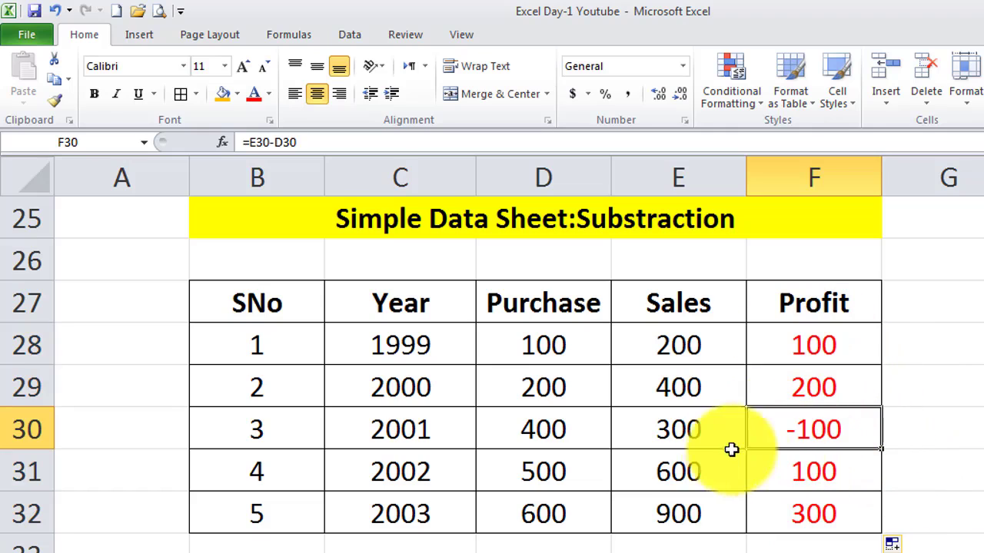
double_click(804, 438)
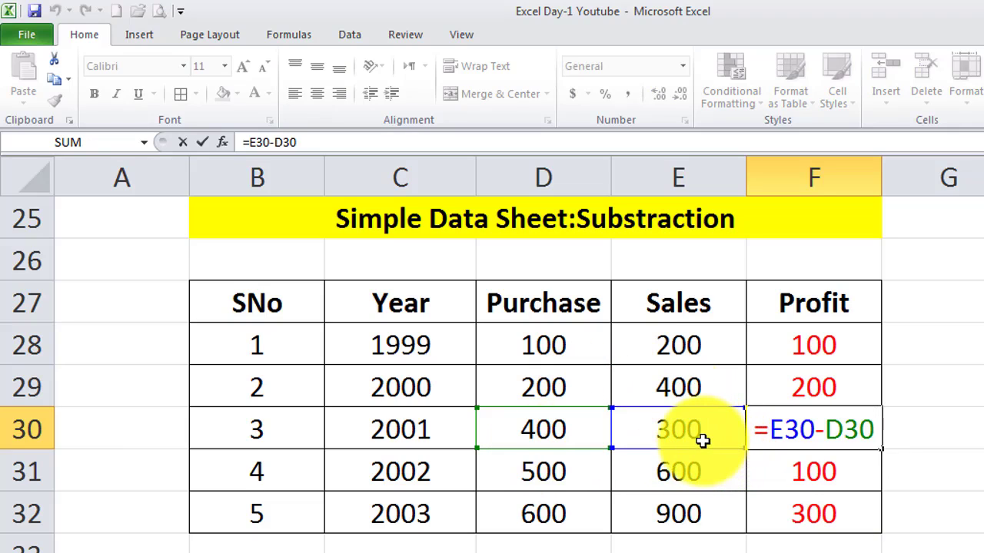
key("Escape")
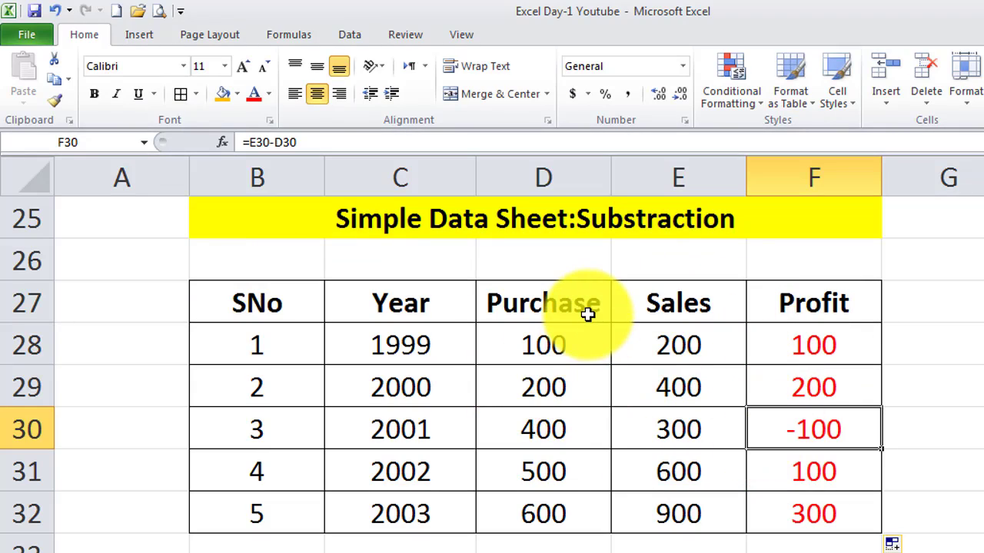
left_click(530, 306)
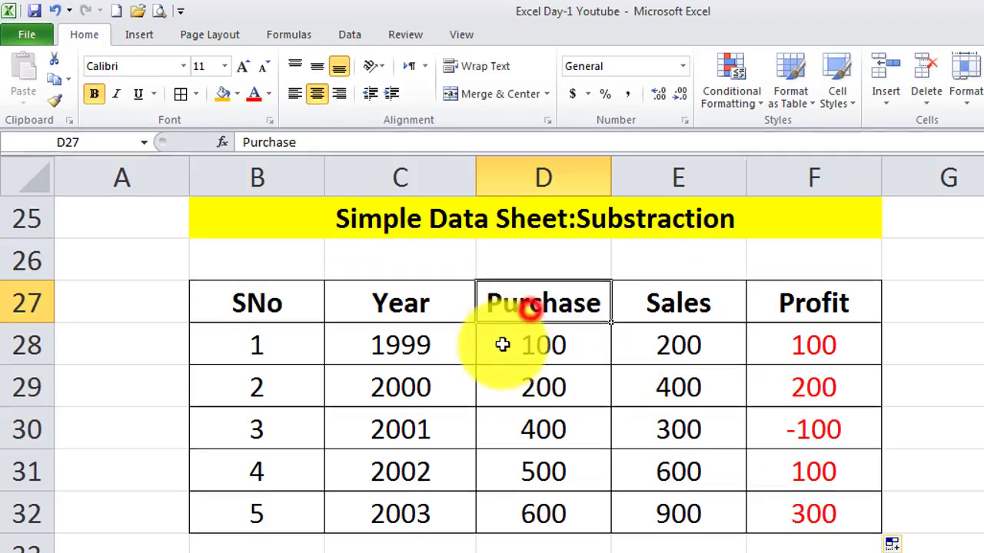
left_click(398, 304)
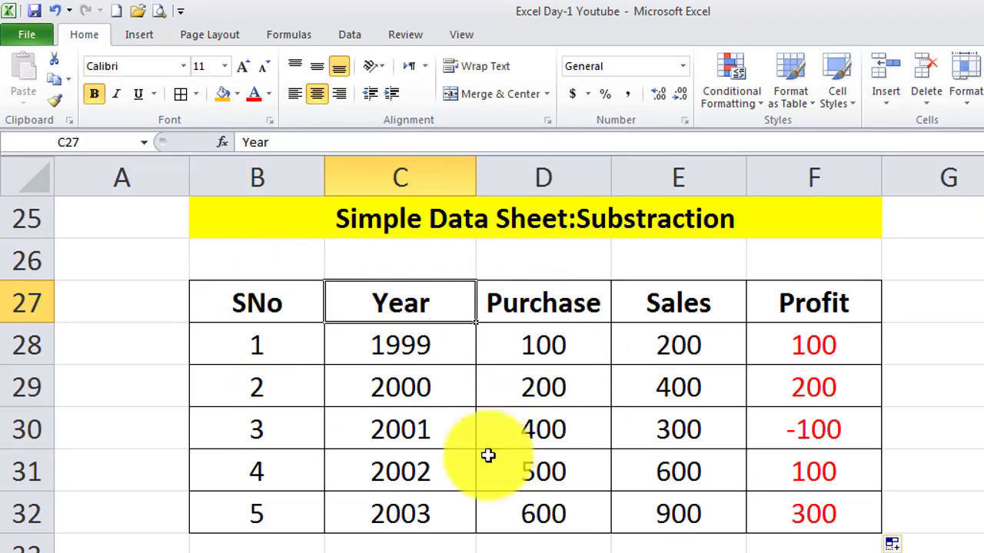
left_click(541, 304)
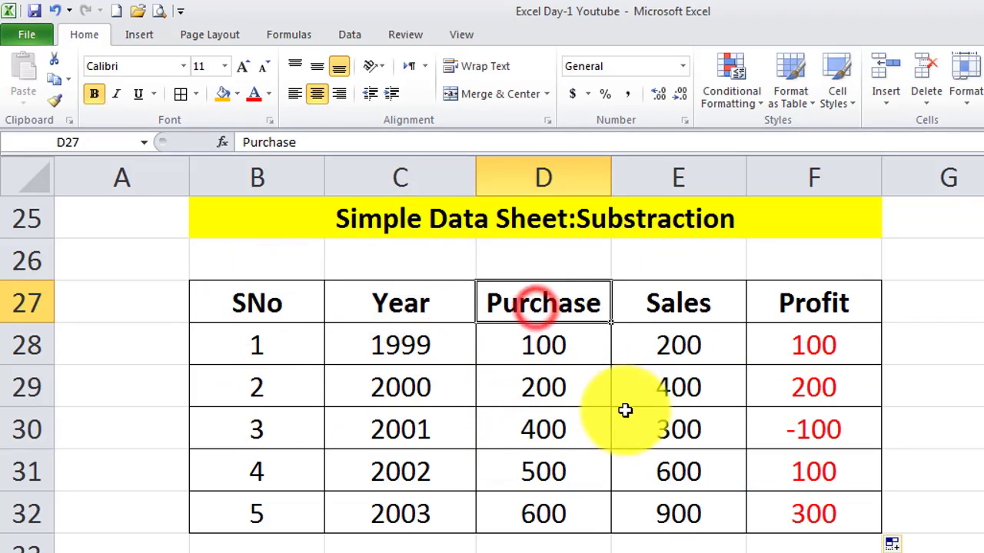
Inspect the cells referenced by the 2000 profit formula in F29 and the Purchase header text in D27
double_click(822, 388)
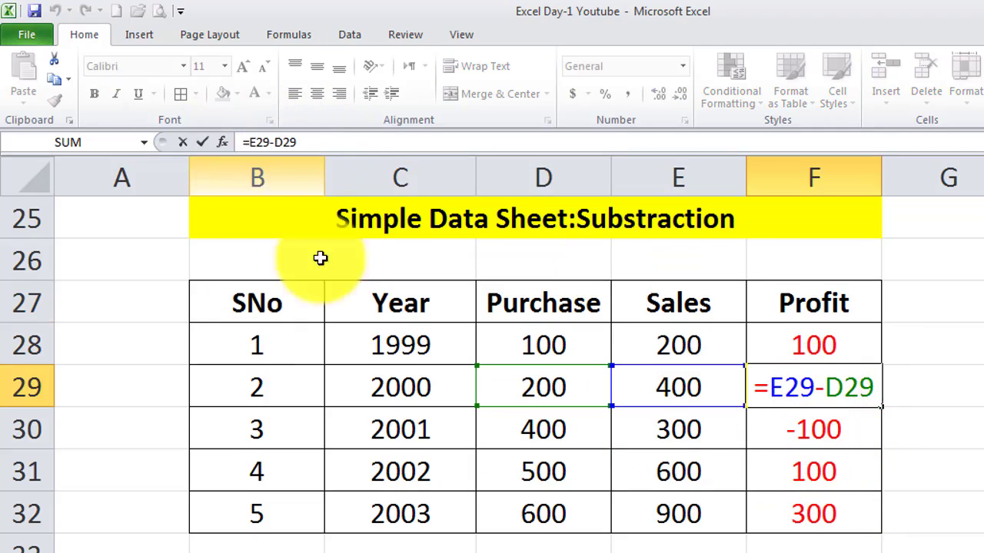
left_click(521, 315)
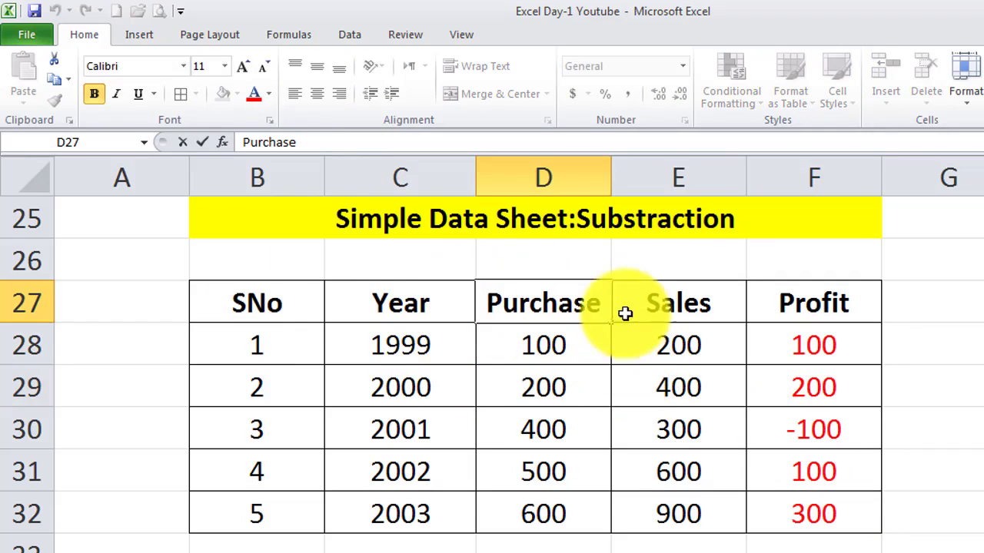
double_click(592, 309)
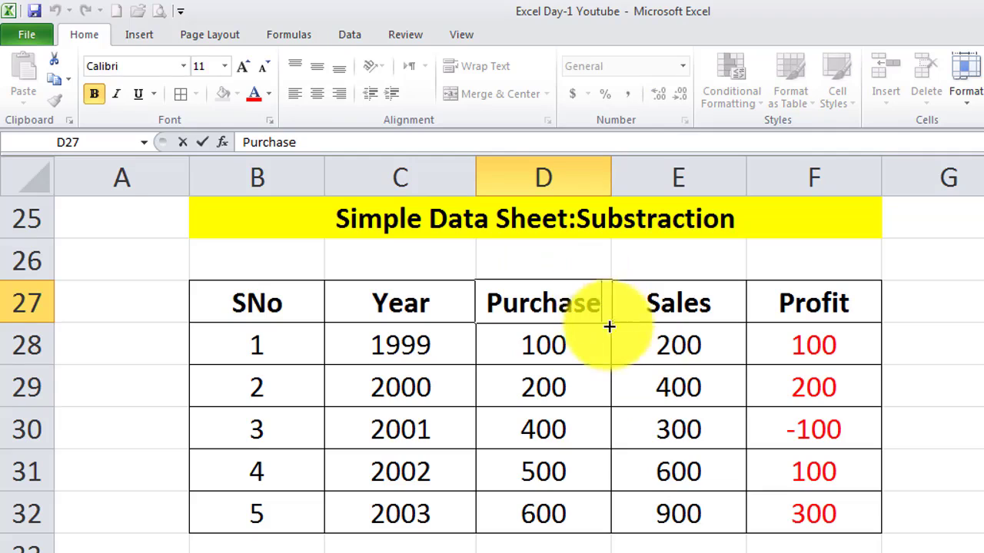
left_click(545, 304)
left_click(576, 302)
left_click(500, 299)
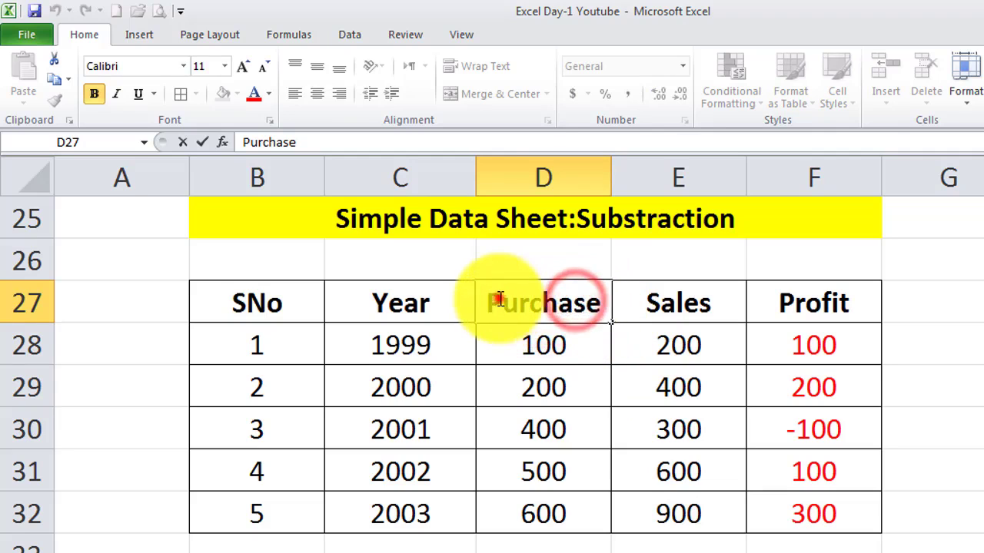
left_click(541, 302)
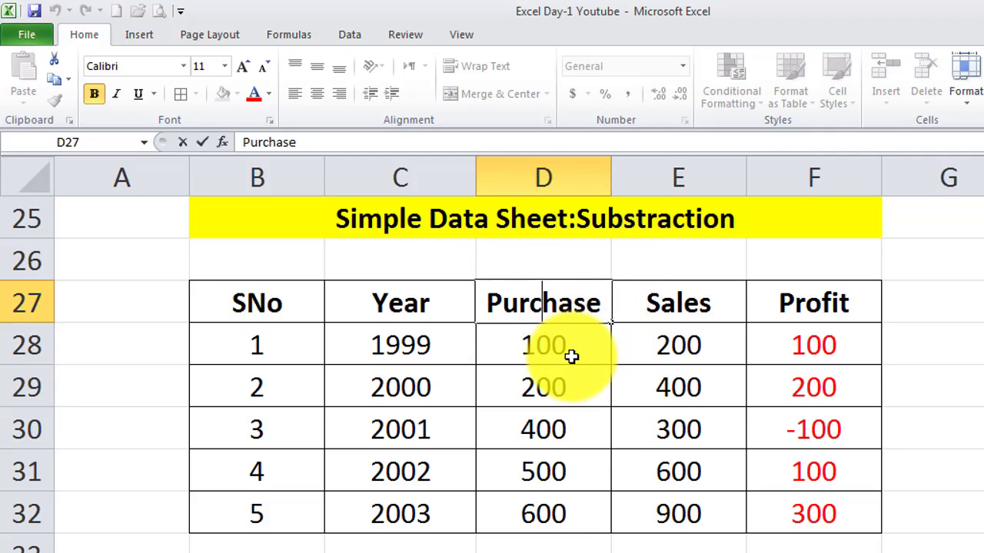
left_click(594, 308)
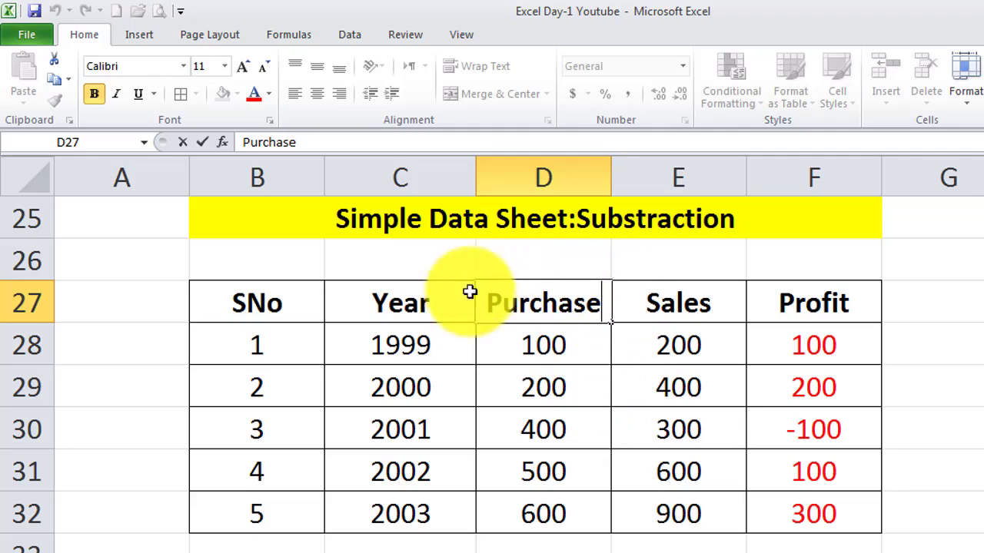
left_click(759, 472)
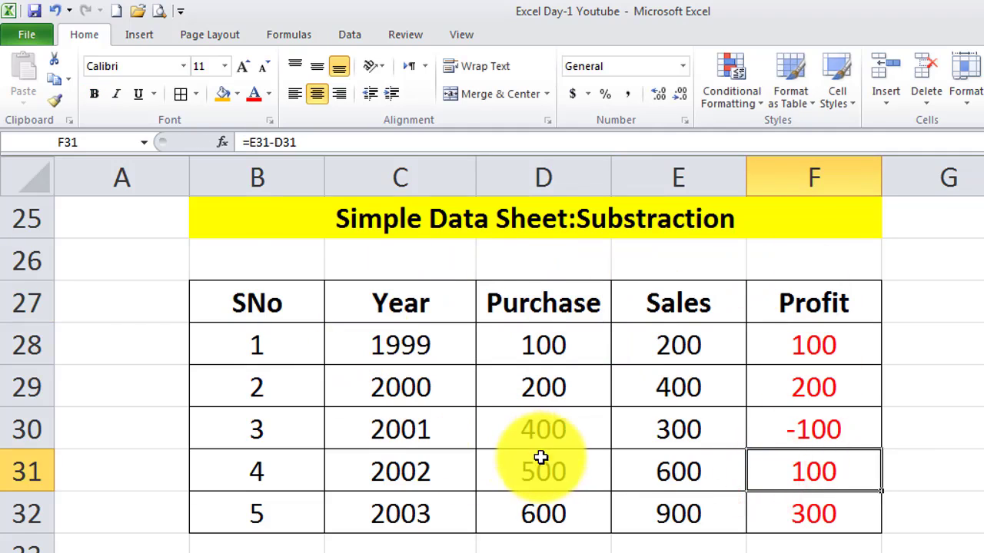
Enter 1 and 2 in G36 and G37 beside the Muliplication table and extend the number series down column G
scroll(541, 457, "down", 2)
scroll(541, 458, "down", 1)
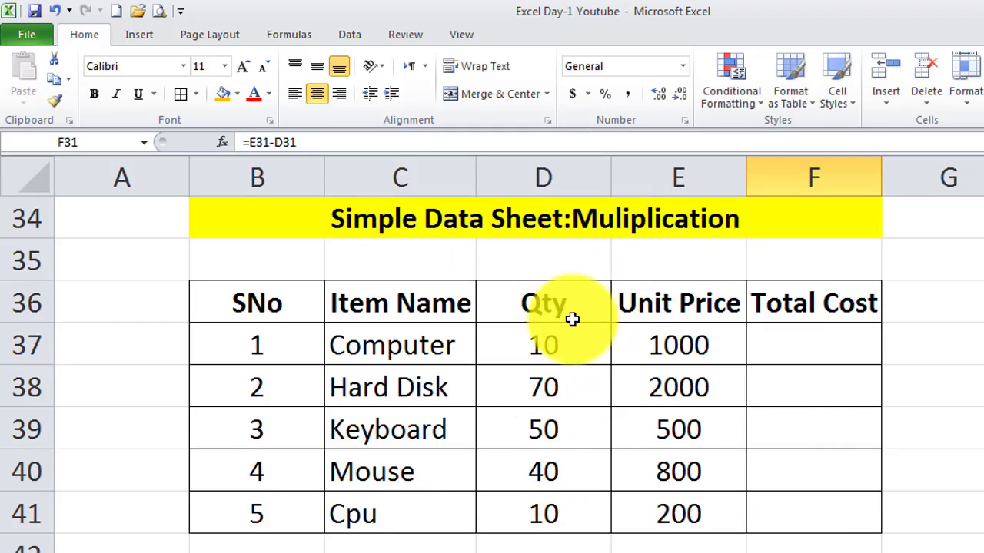
scroll(571, 318, "up", 1)
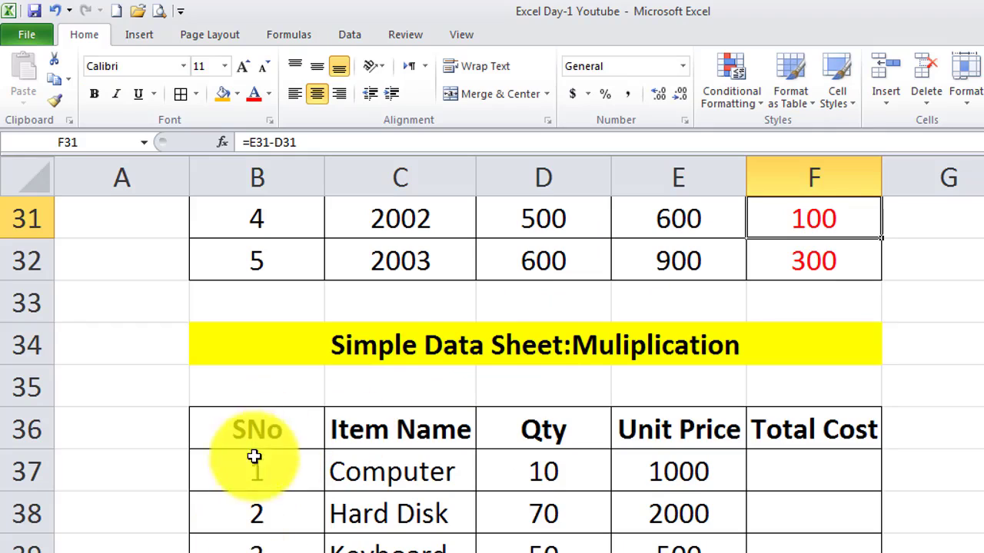
left_click(972, 439)
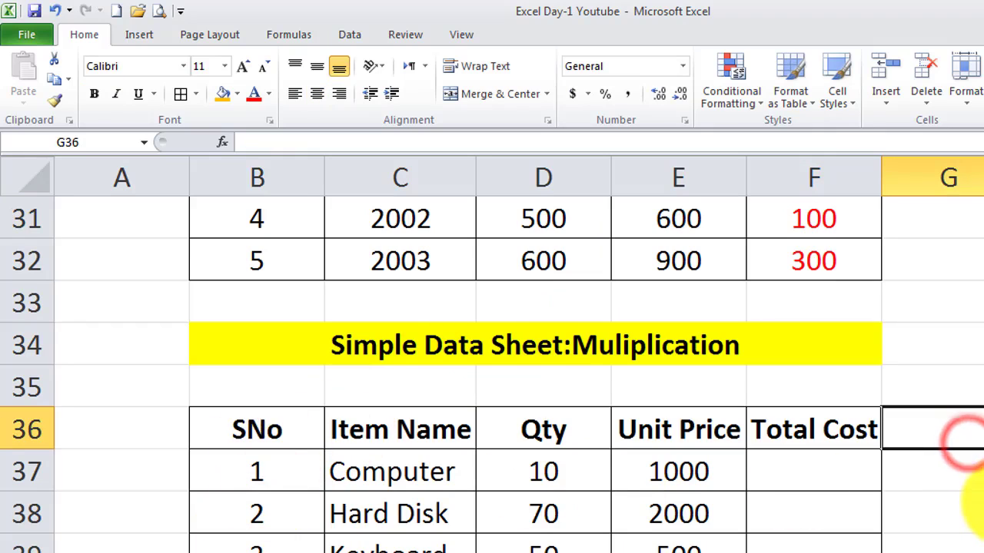
type("1")
key("Return")
type("2")
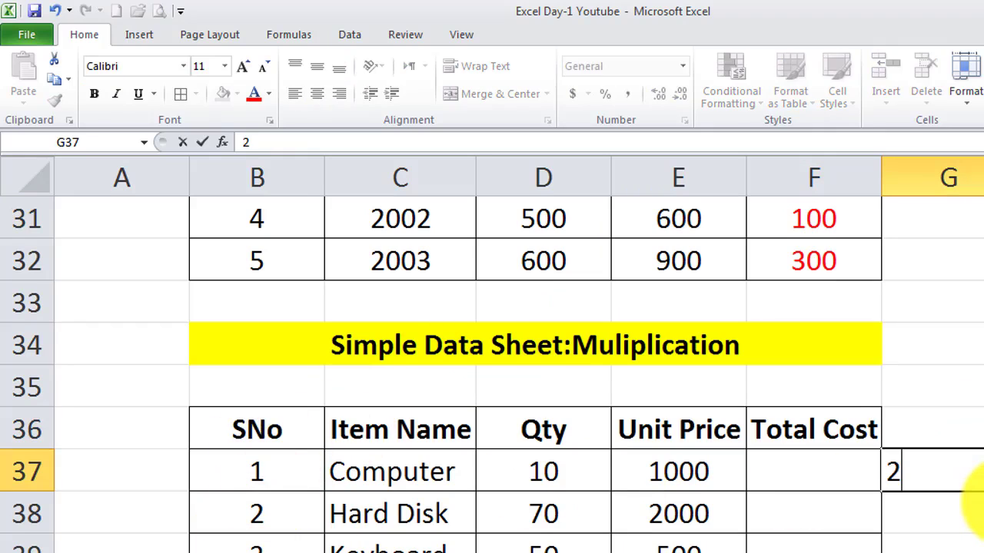
key("Return")
left_click_drag(974, 430, 983, 552)
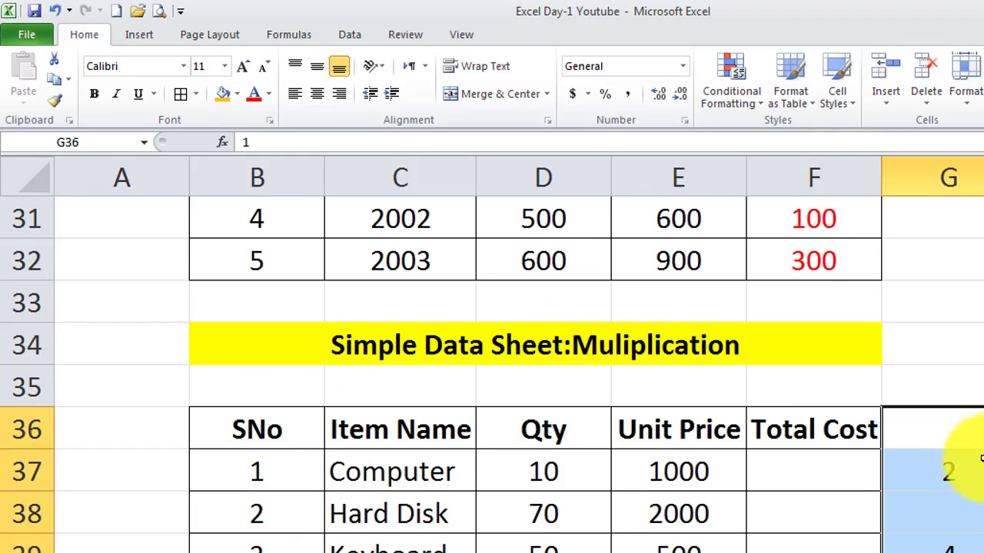
scroll(878, 543, "down", 1)
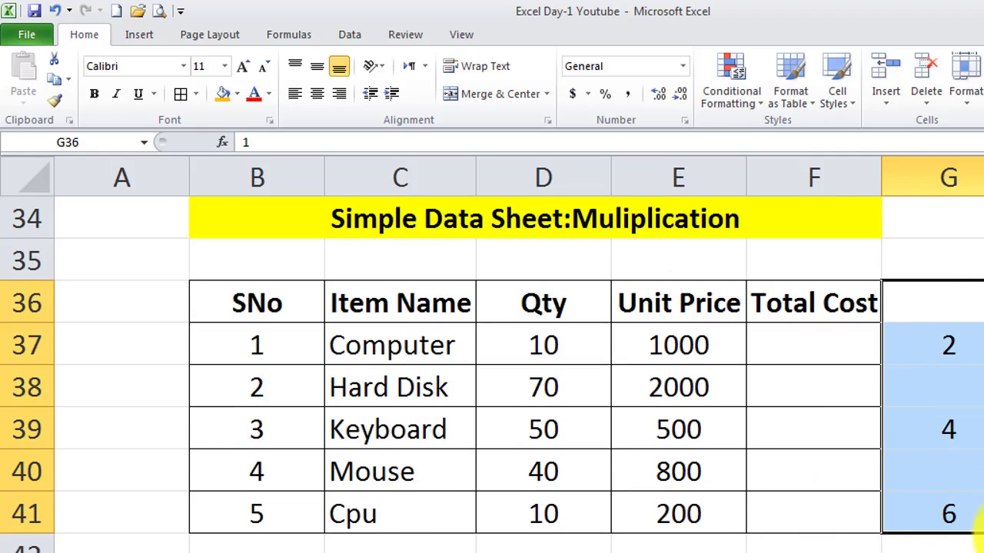
left_click_drag(983, 549, 983, 552)
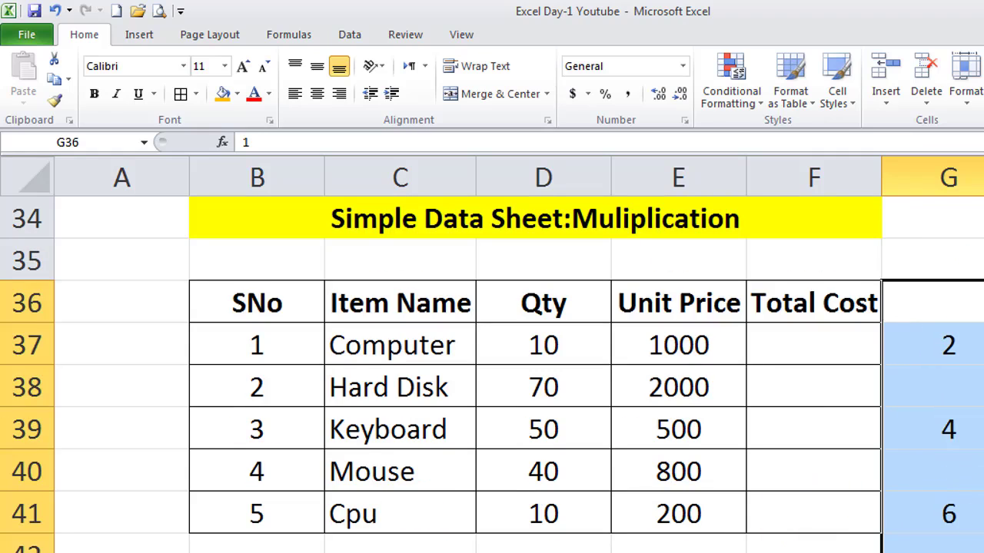
Undo the number series and its starting values in column G
key("ctrl+z")
key("ctrl+z")
key("ctrl+z")
key("ctrl+z")
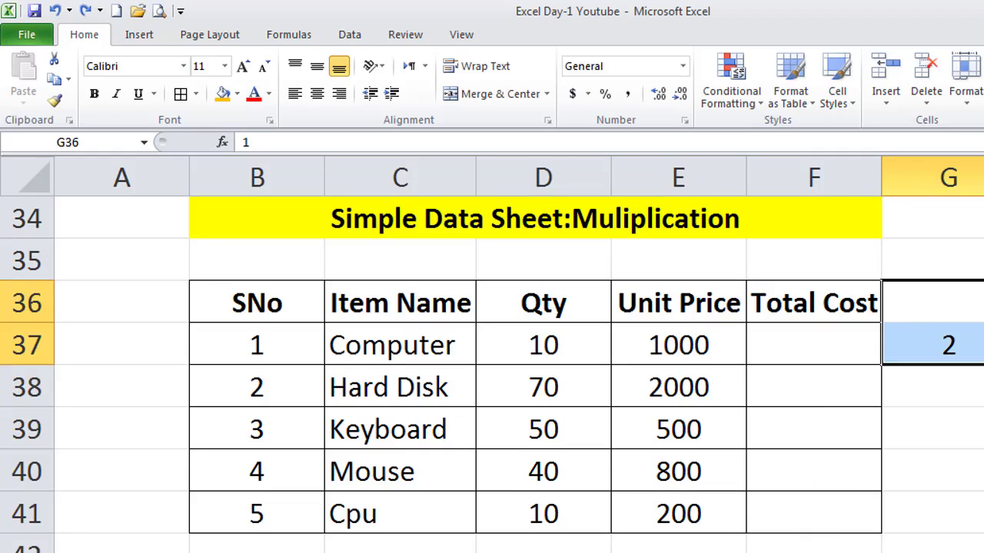
Enter 1 and 2 in H36 and H37 and extend the number series down to H41, undoing and restoring the fill
left_click(983, 303)
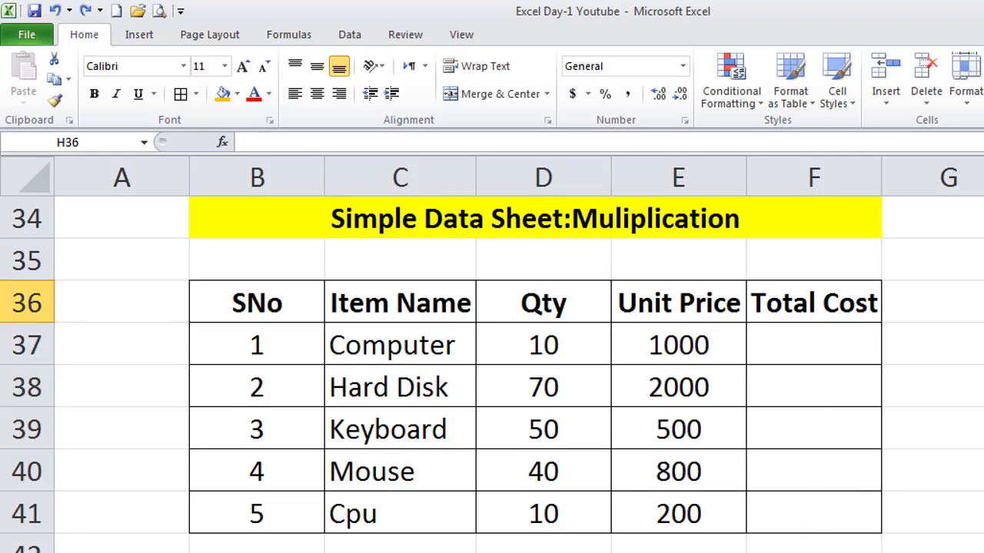
type("1")
key("Return")
type("2")
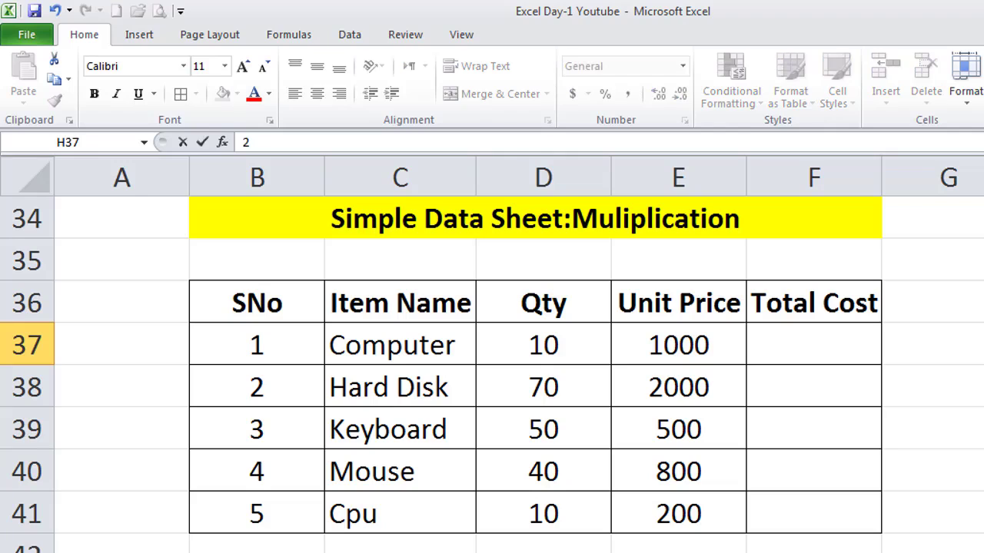
key("Return")
left_click_drag(983, 303, 983, 514)
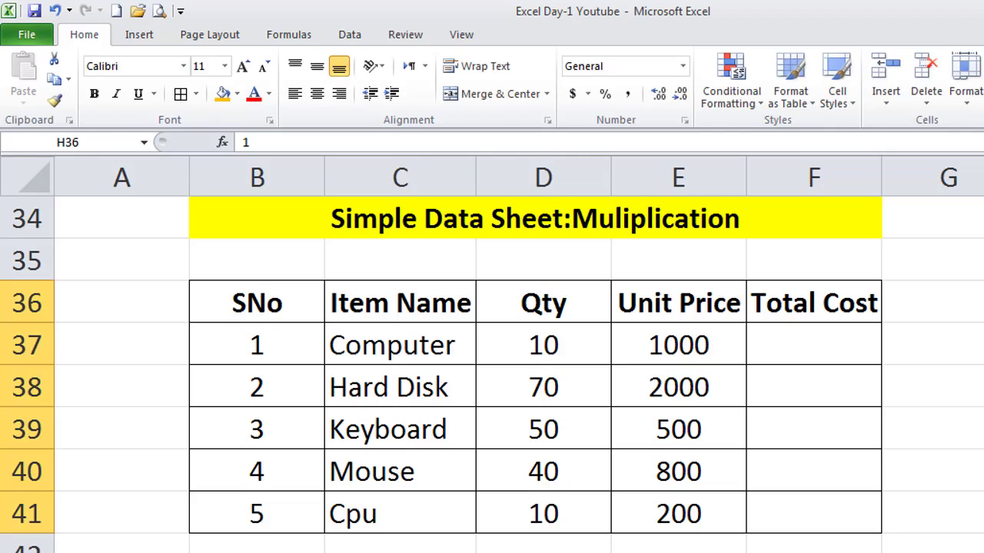
key("ctrl+z")
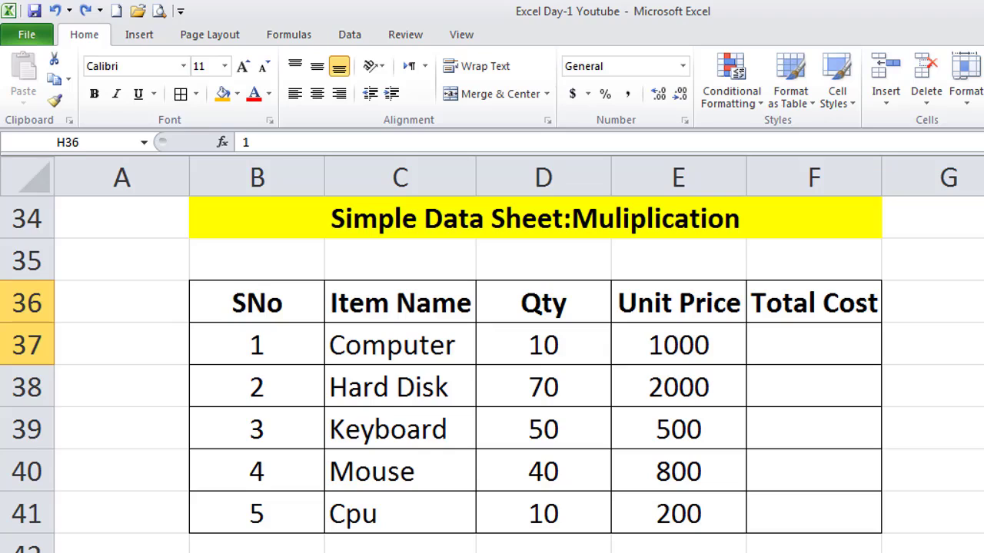
key("ctrl+y")
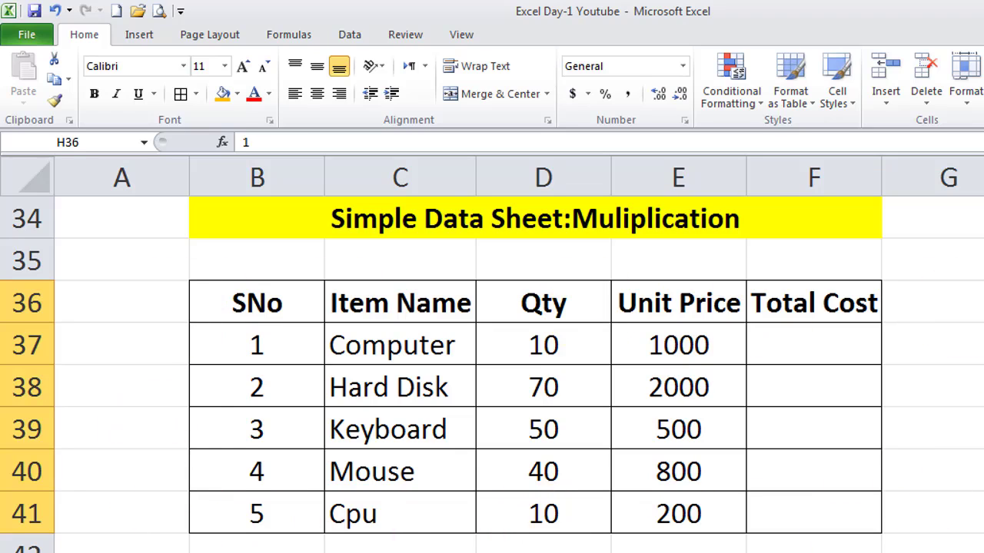
Enter 1 and 2 in the blank cells D57 and D58 and try to auto-fill the series down column D
scroll(714, 468, "down", 7)
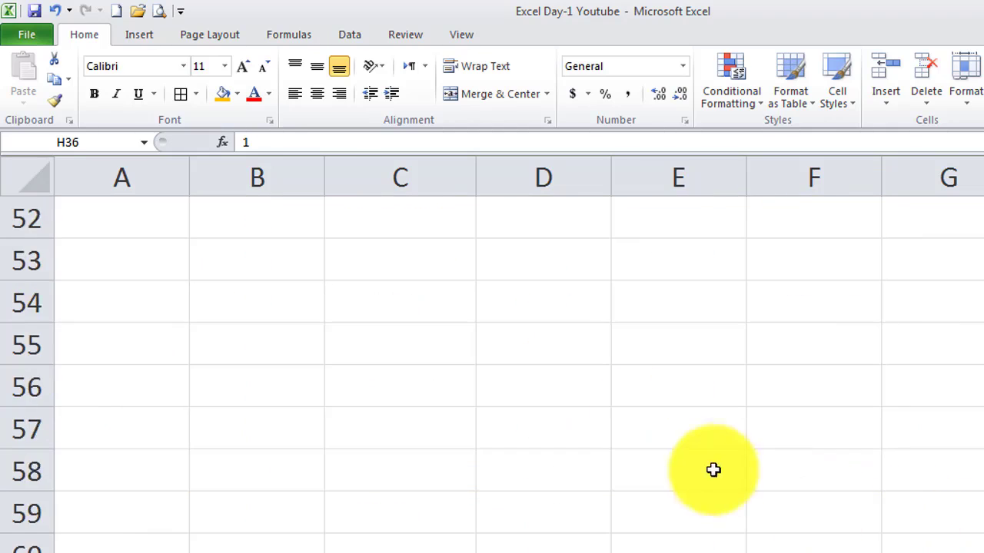
left_click(492, 286)
type("1")
key("Return")
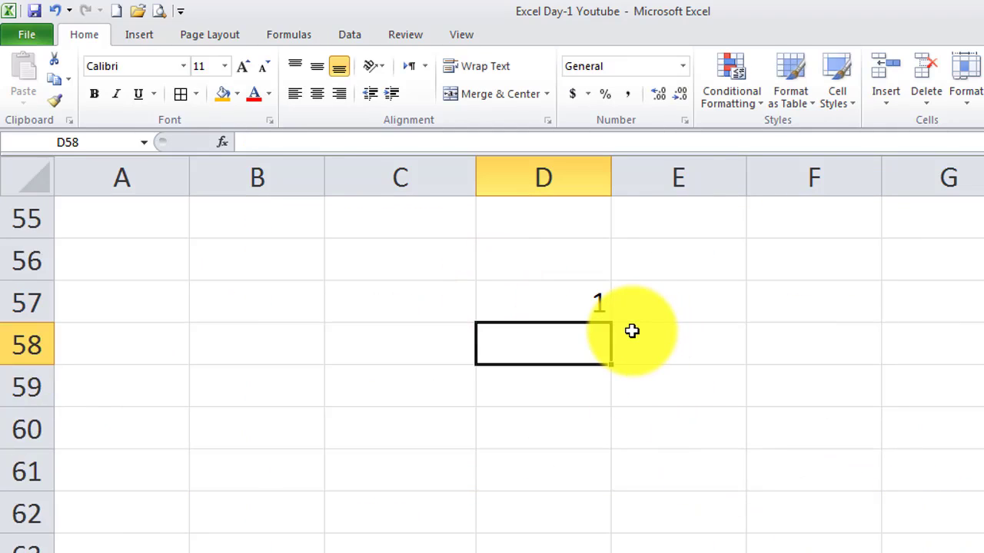
type("2")
key("Return")
left_click_drag(582, 300, 589, 336)
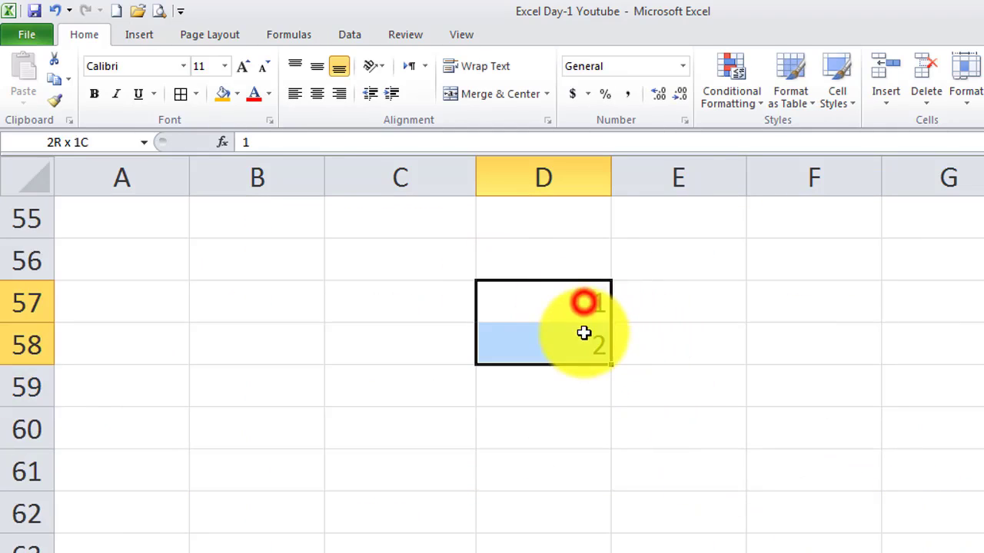
left_click(610, 366)
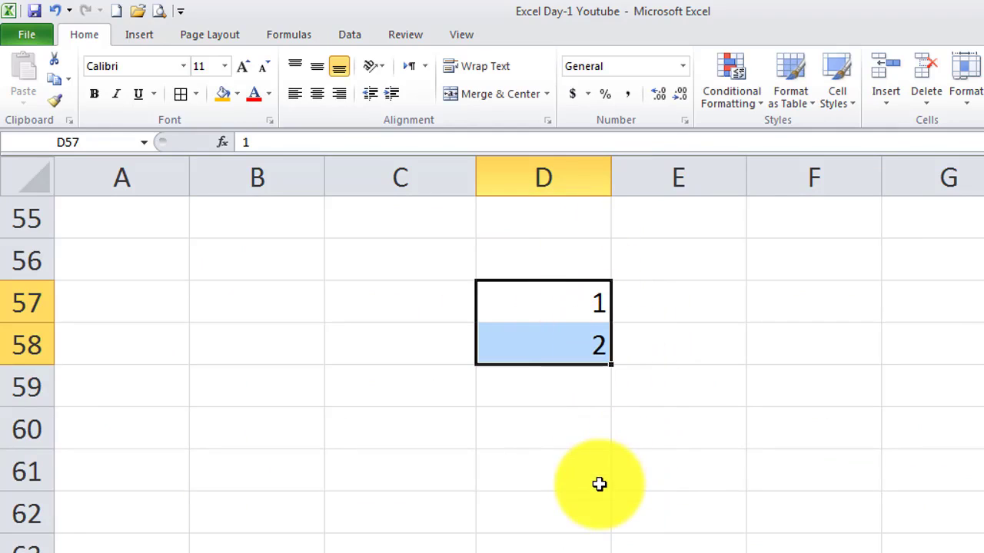
left_click(594, 430)
left_click_drag(599, 303, 584, 334)
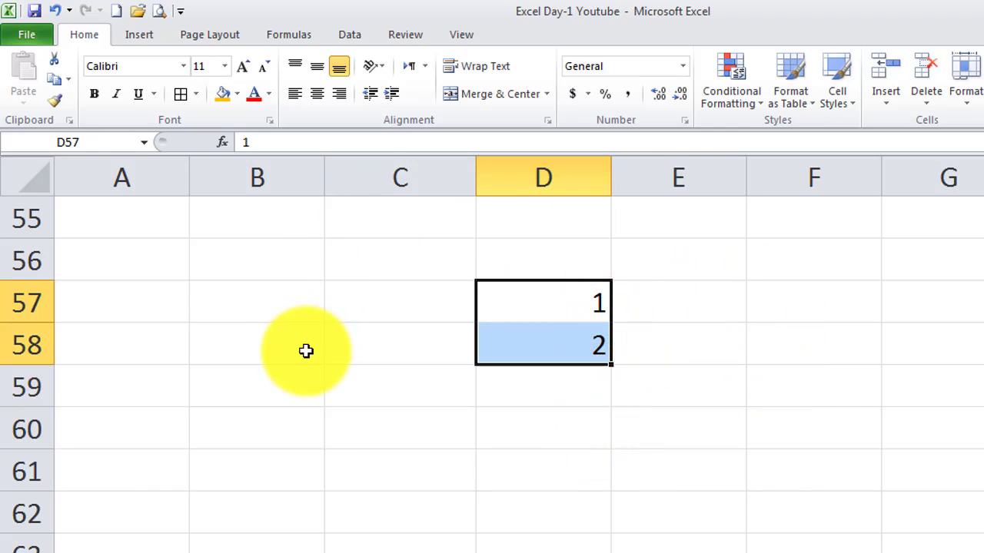
Enter 1 and 2 in H46 and H47 beside the Division table and select both cells
scroll(377, 389, "up", 4)
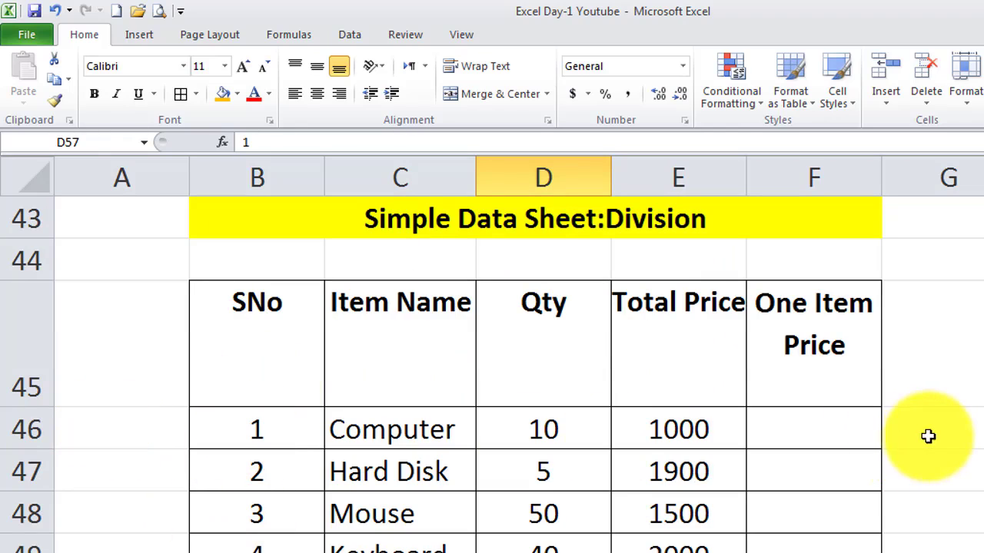
left_click(983, 428)
type("1")
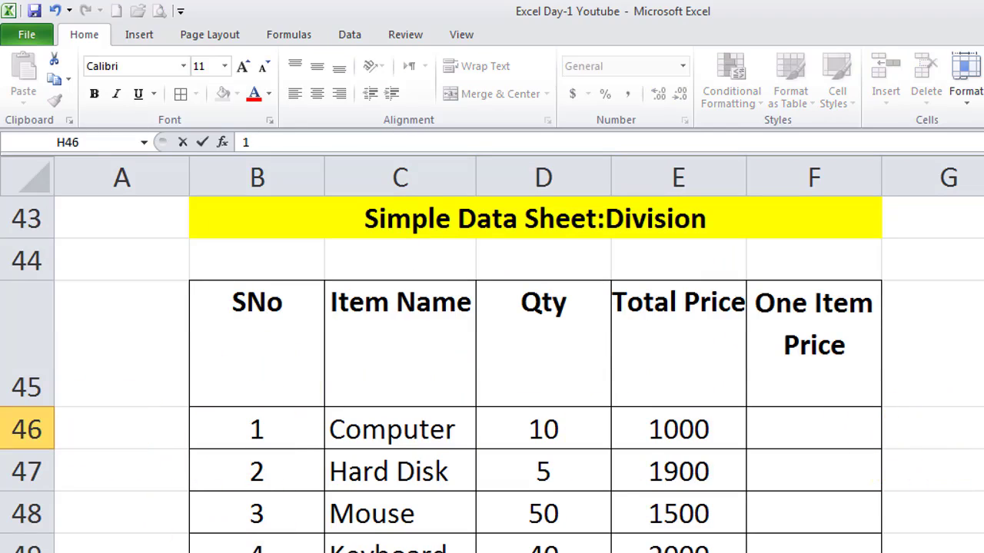
key("Return")
type("2")
key("Return")
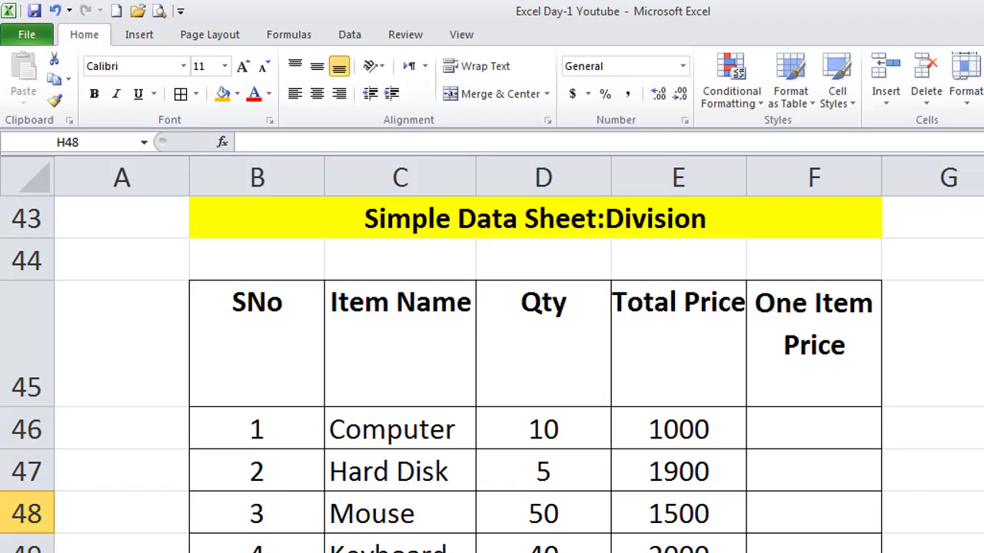
left_click_drag(983, 428, 982, 471)
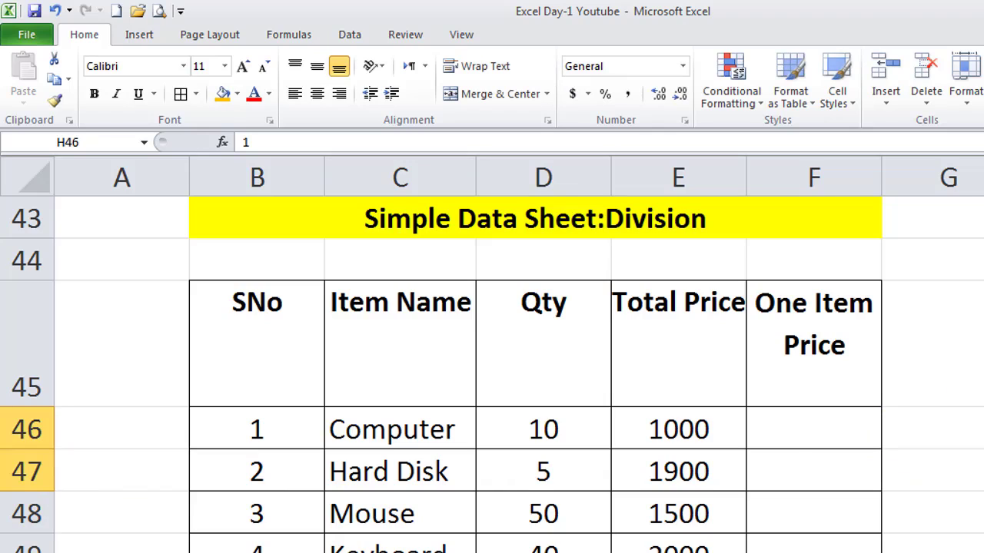
Try the series fill in column G, undo it, and extend the series from H46 and H47 down column H
left_click_drag(983, 485, 982, 548)
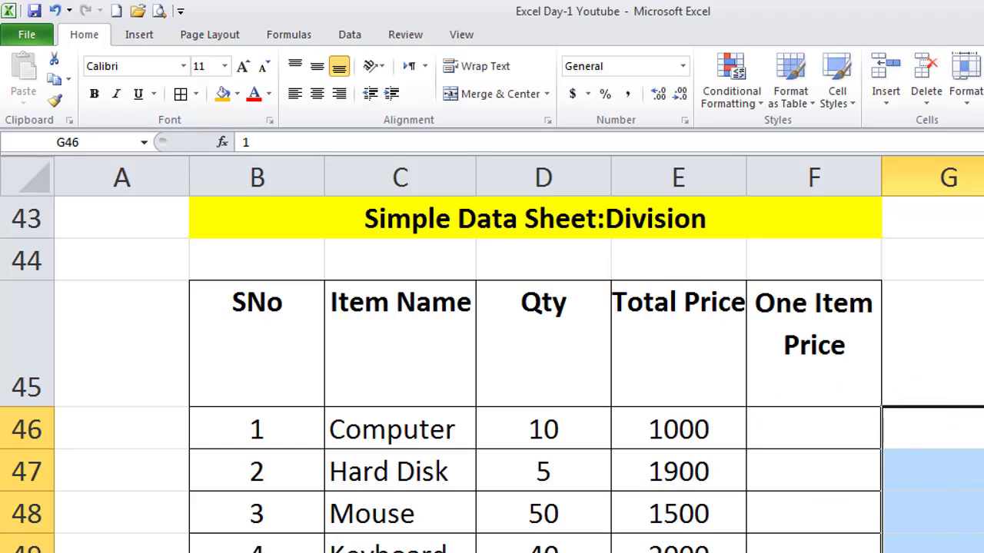
key("ctrl+z")
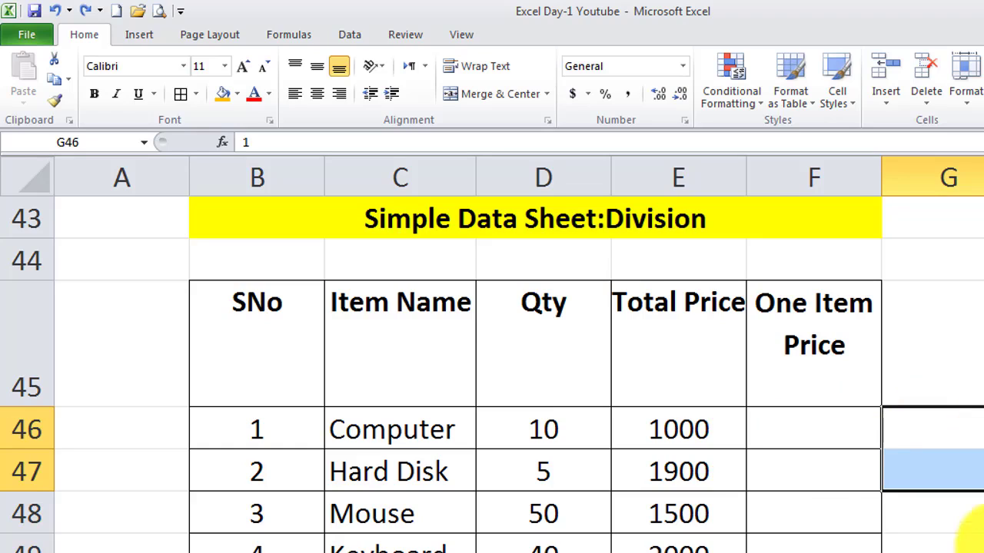
left_click_drag(981, 490, 983, 490)
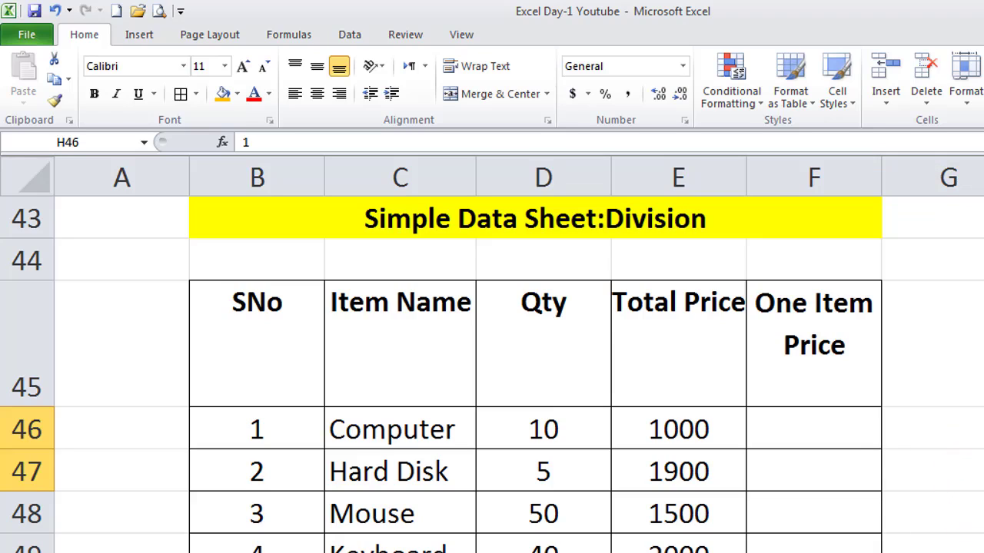
left_click_drag(983, 491, 983, 552)
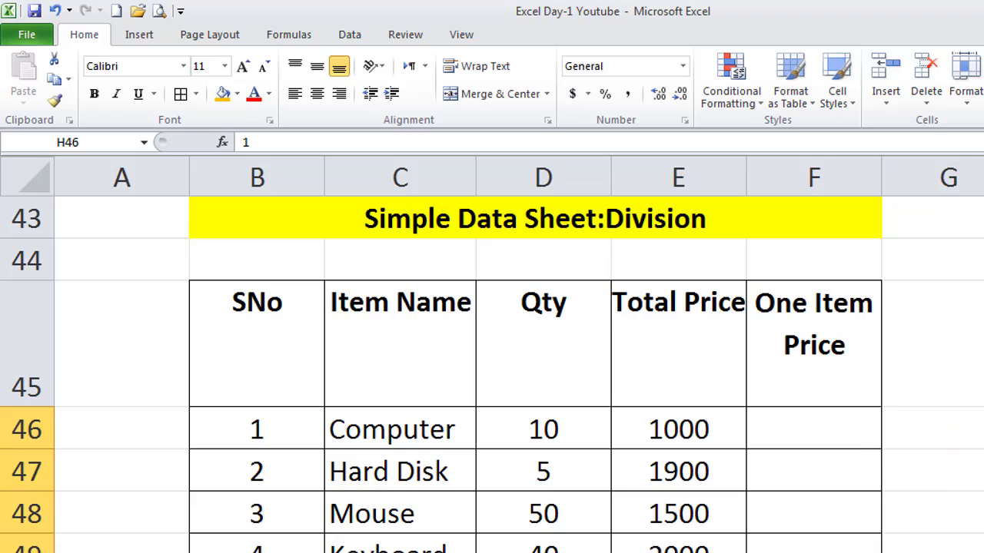
Examine the Computer's Unit Price in E37 and Qty in D37 in the Muliplication table
scroll(676, 501, "up", 4)
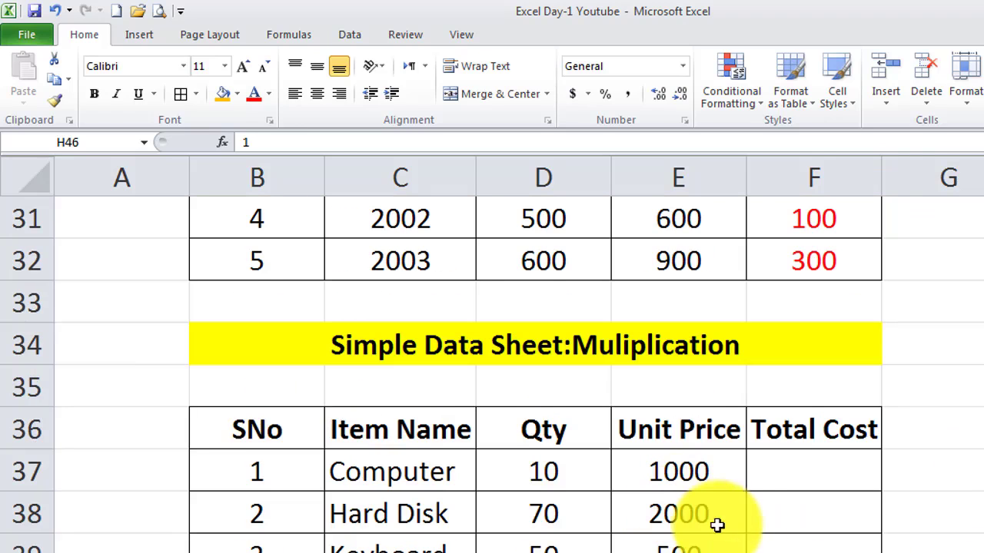
left_click(660, 469)
left_click(545, 470)
left_click(650, 468)
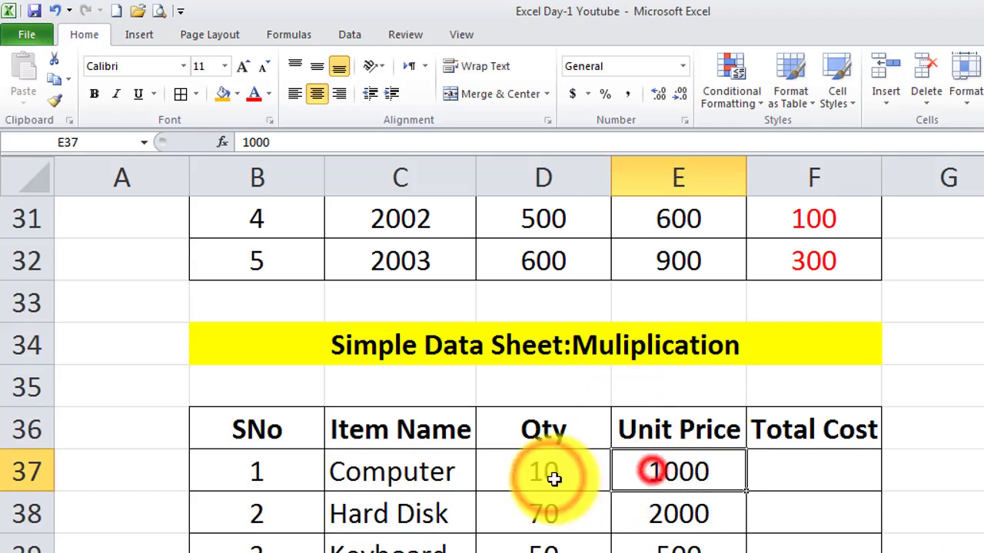
left_click(661, 468)
left_click(531, 481)
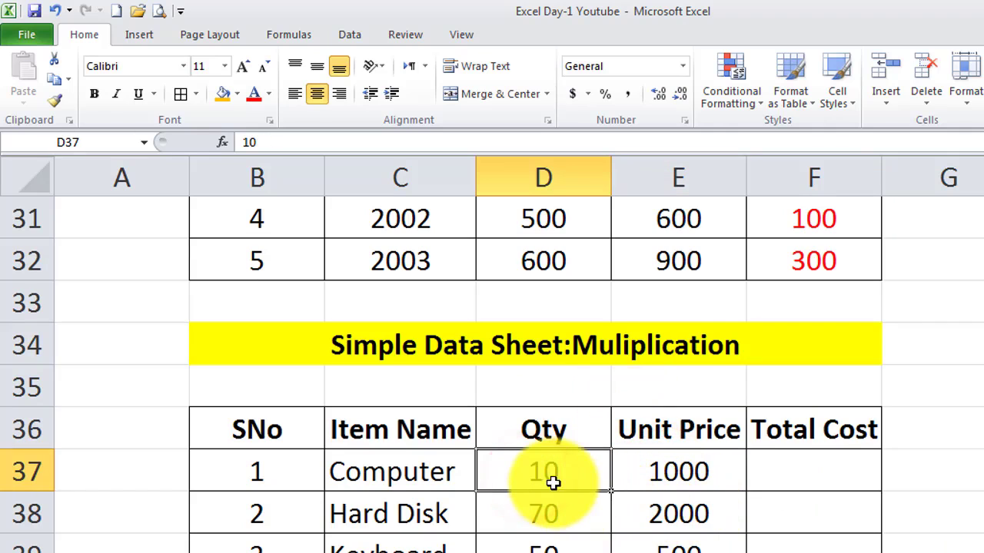
Calculate the Computer's Total Cost in F37 with =E37*D37 and fill the formula down to F41
left_click(792, 478)
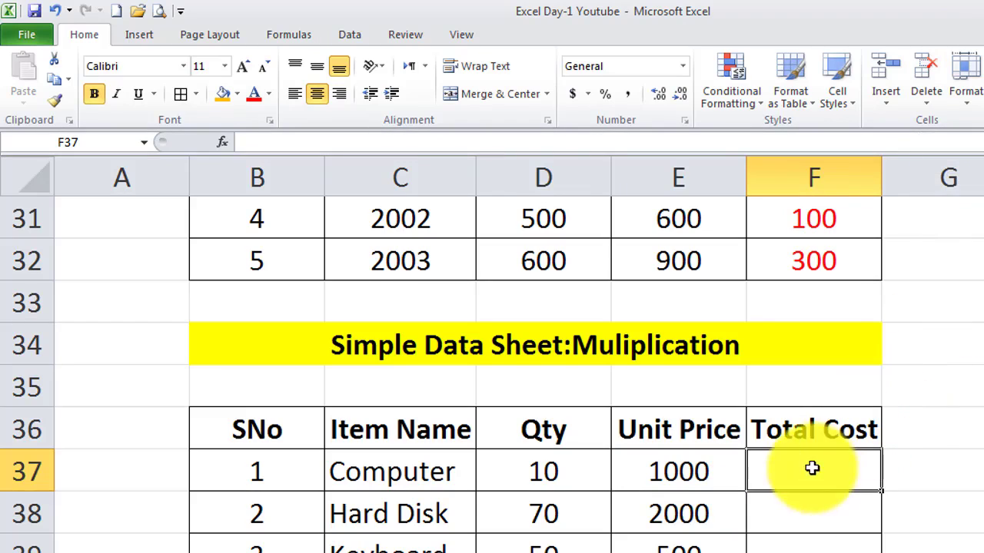
scroll(745, 396, "up", 3)
scroll(730, 377, "down", 2)
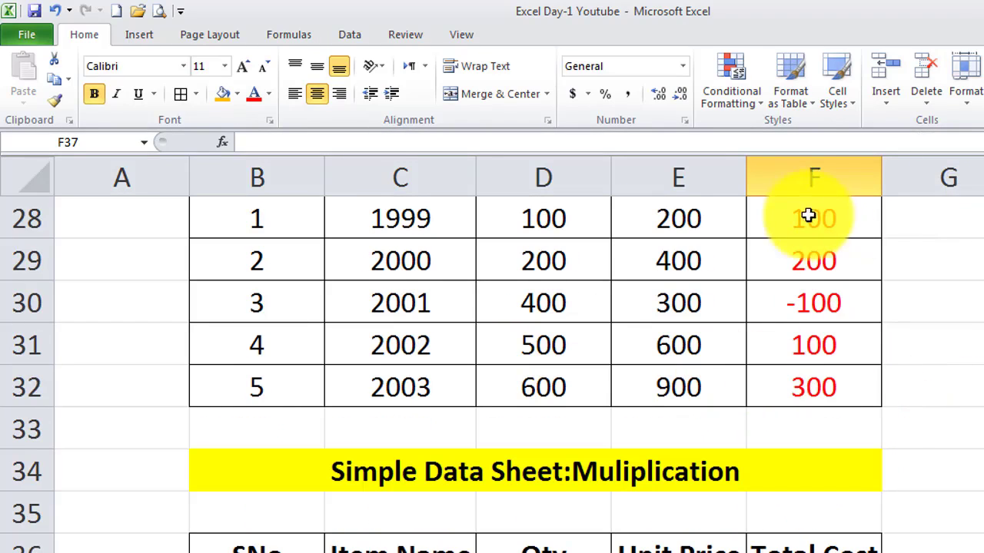
scroll(779, 527, "down", 1)
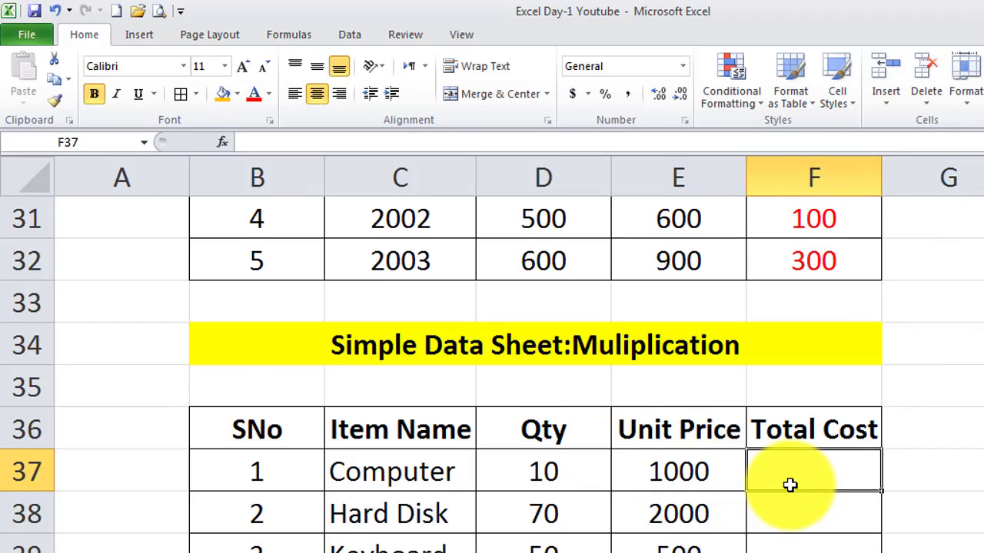
scroll(790, 485, "down", 1)
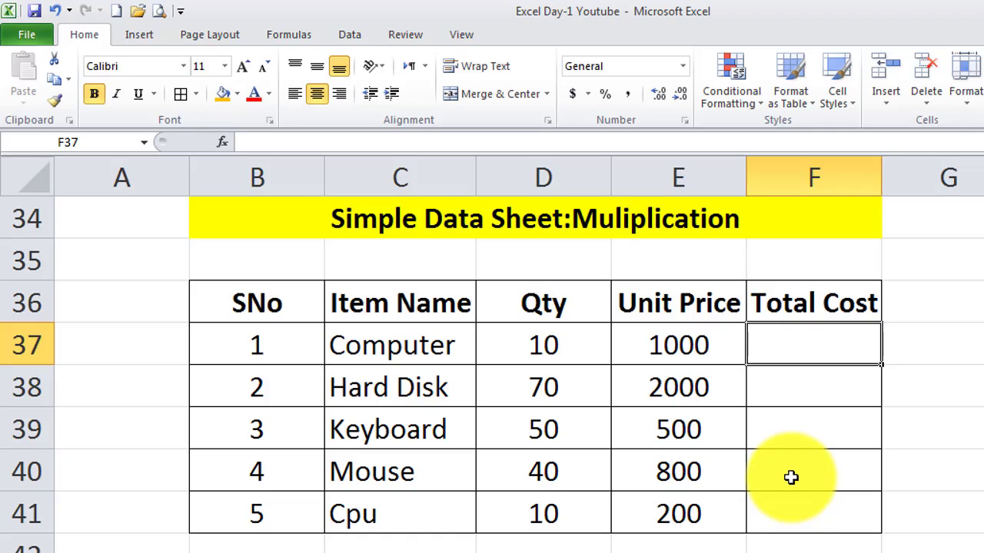
type("=")
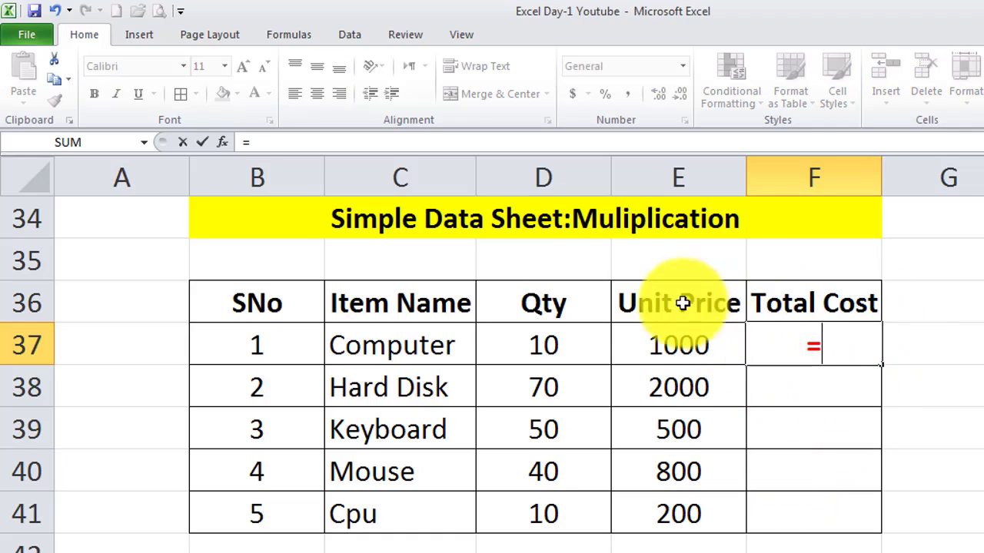
left_click(691, 353)
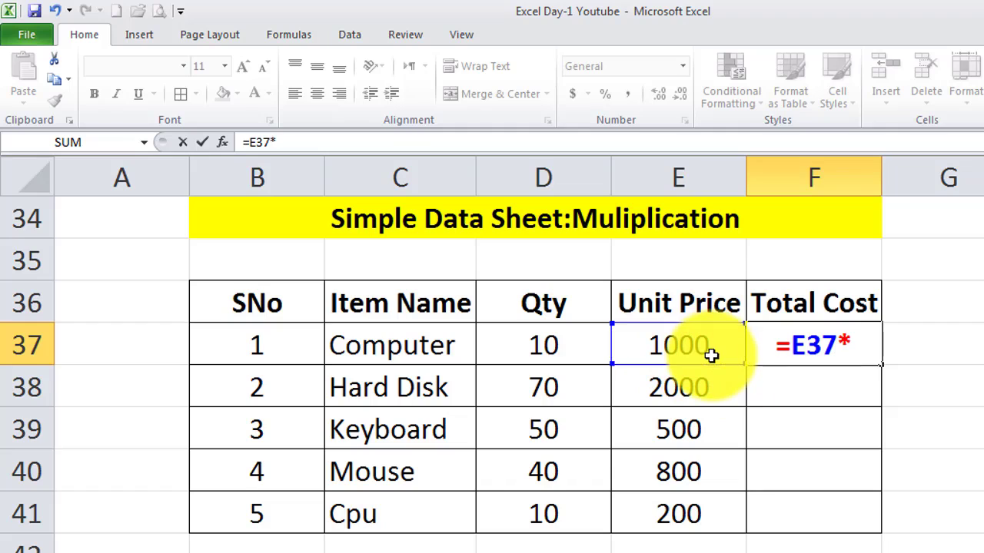
left_click(544, 350)
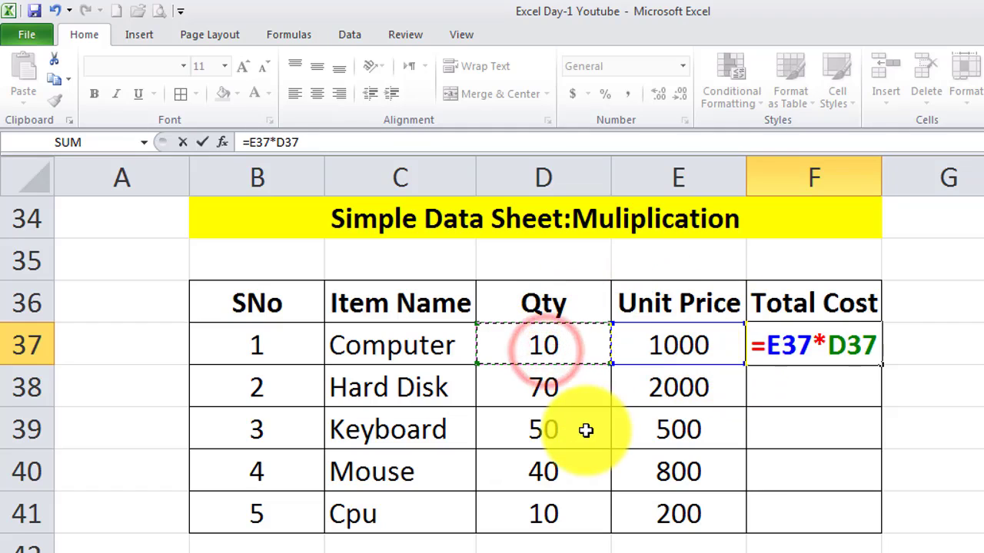
key("Return")
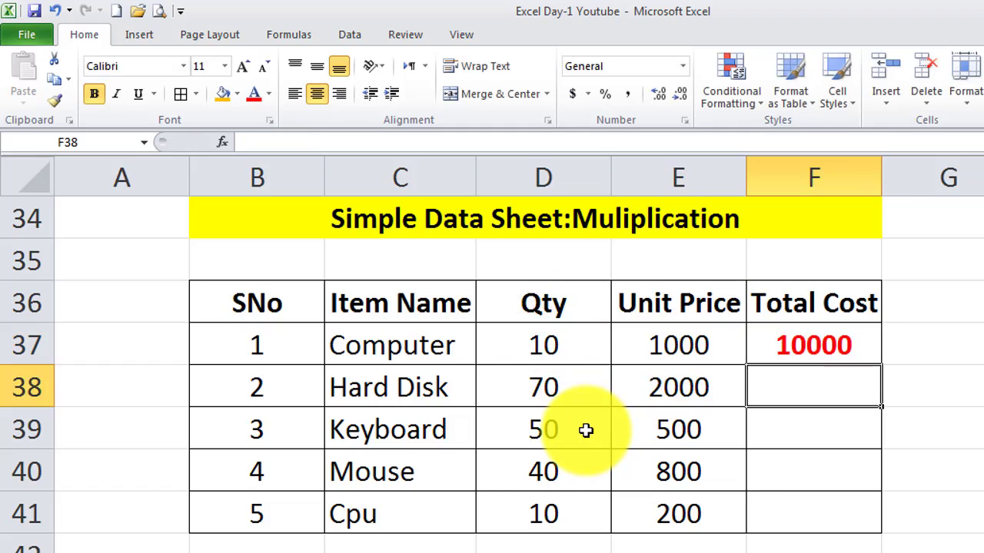
left_click(827, 343)
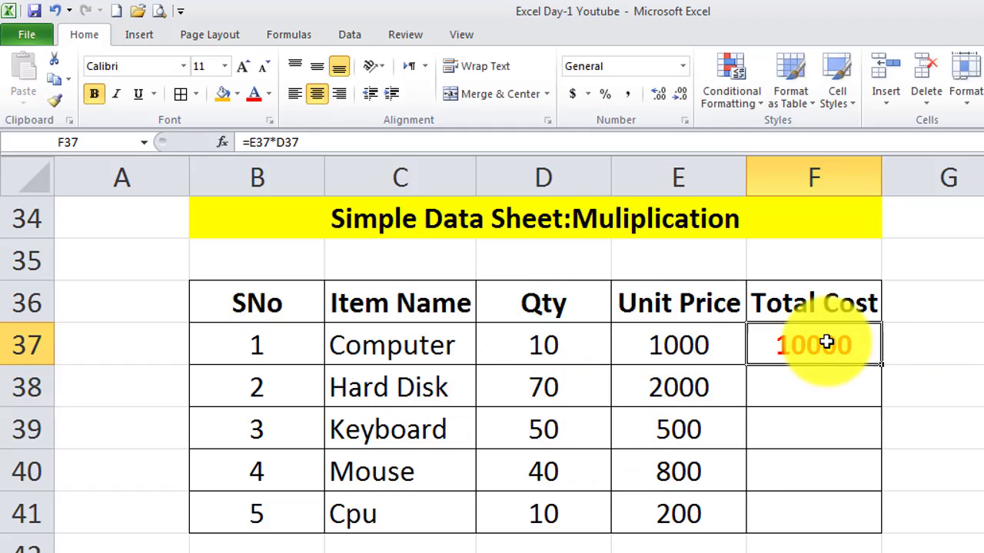
double_click(880, 367)
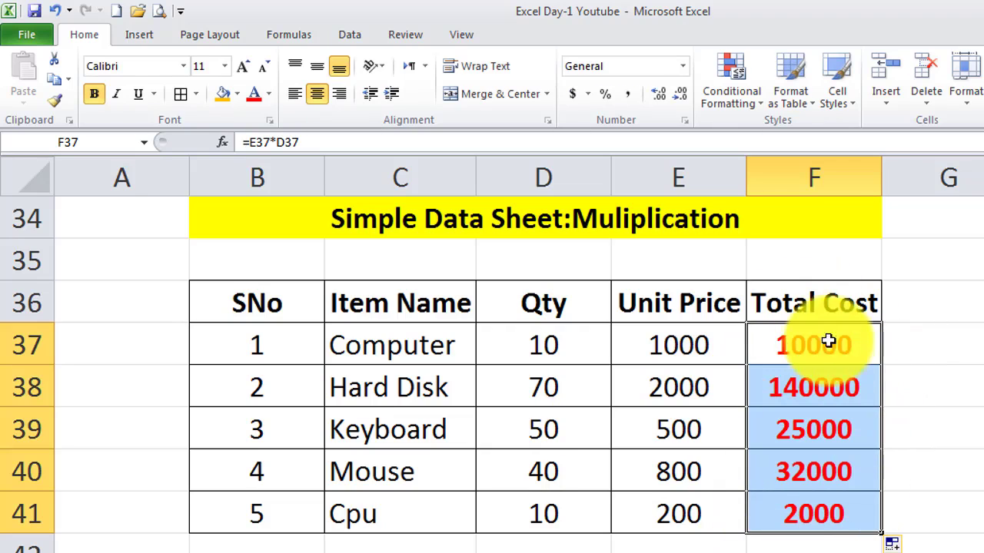
Examine the Computer's Total Price in E46 and Qty in D46 in the Division table
scroll(768, 522, "down", 3)
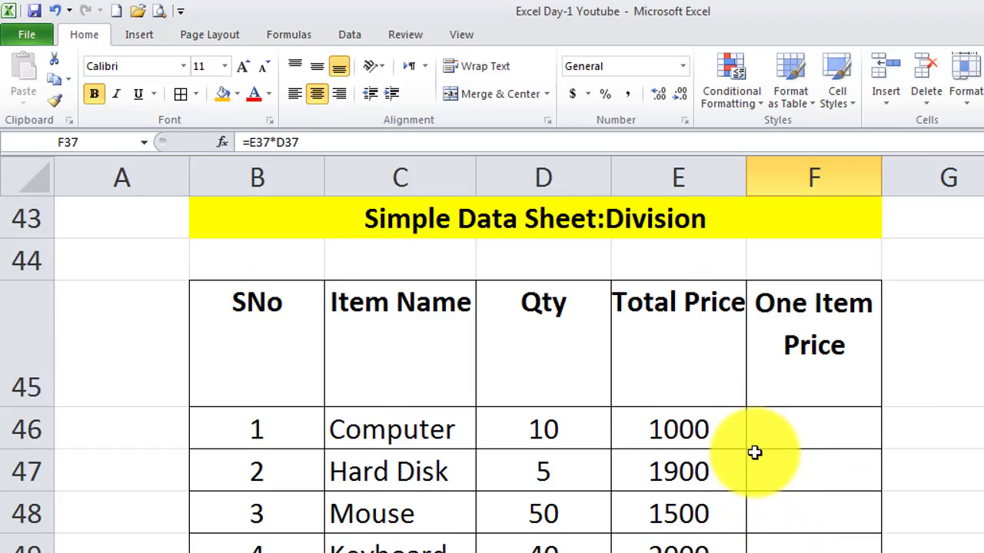
left_click(666, 435)
left_click(566, 435)
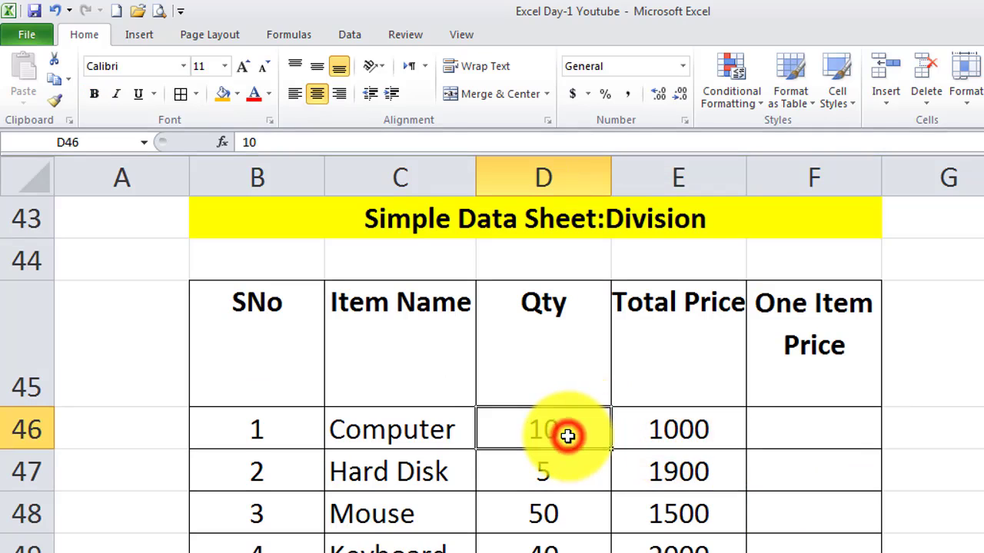
left_click(692, 434)
left_click(566, 431)
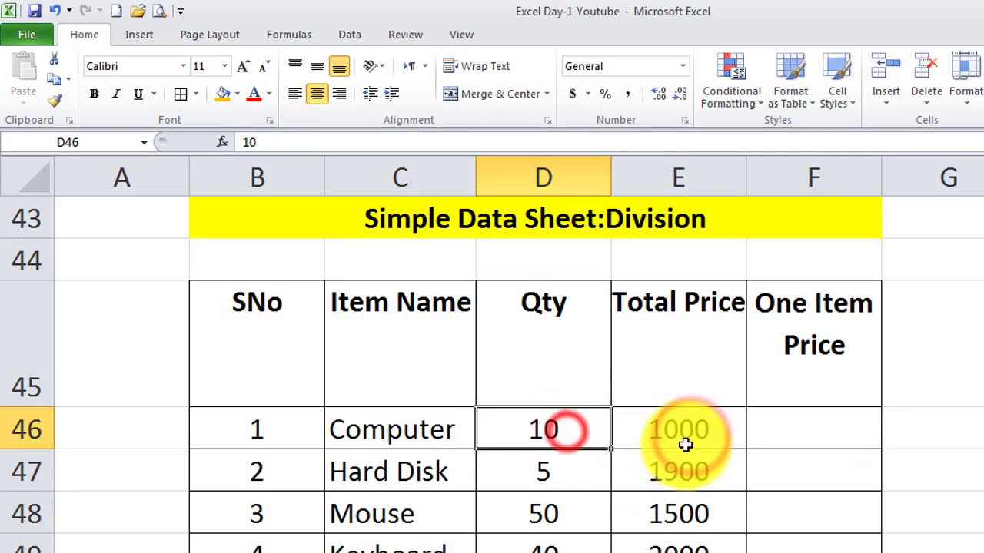
left_click(681, 436)
left_click(556, 428)
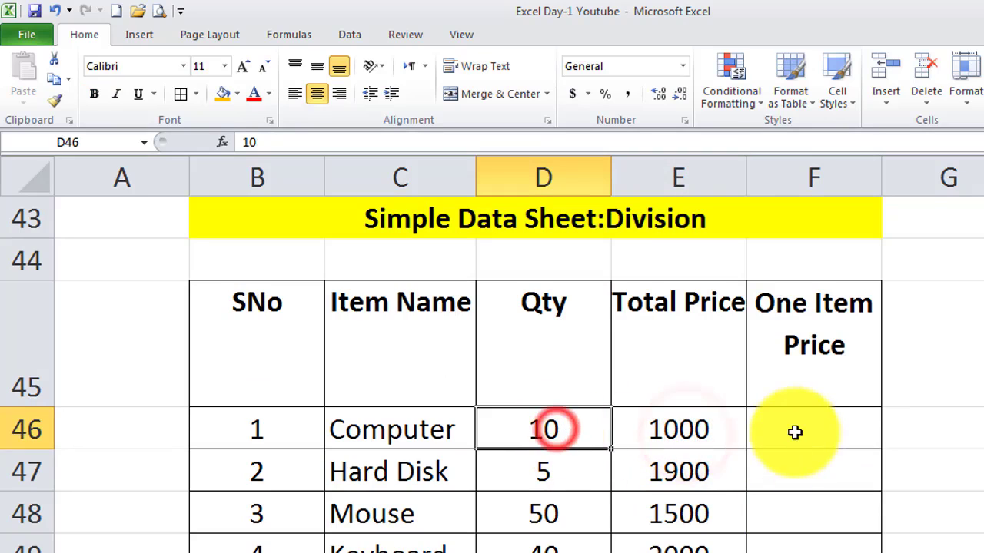
Calculate the Computer's One Item Price in F46 with =E46/D46 and fill the formula down to F50
left_click(794, 429)
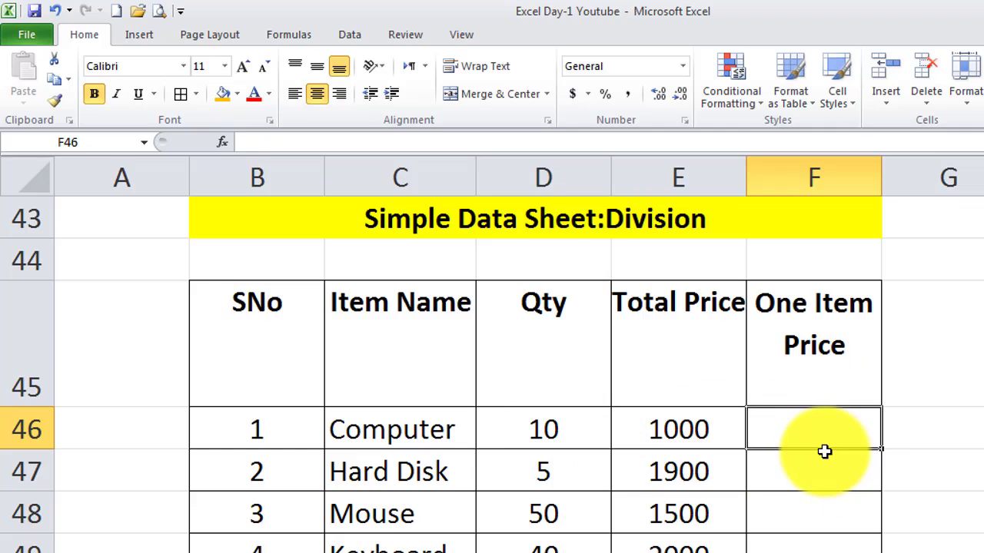
type("=")
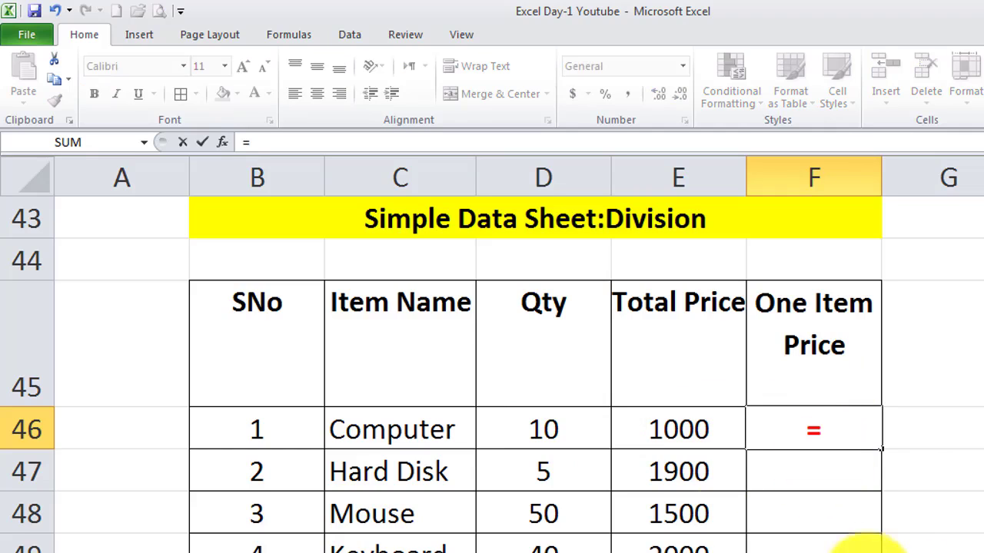
left_click(694, 433)
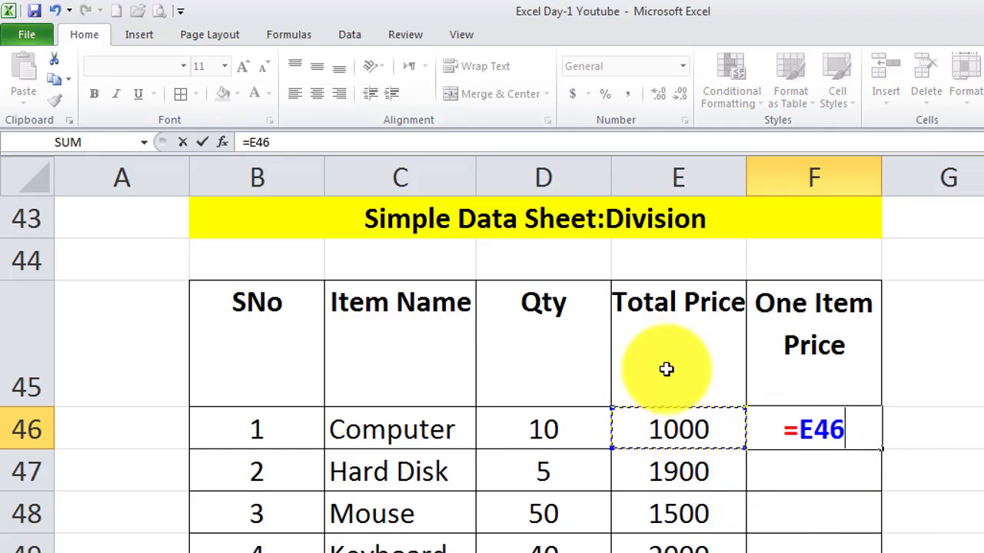
type("/")
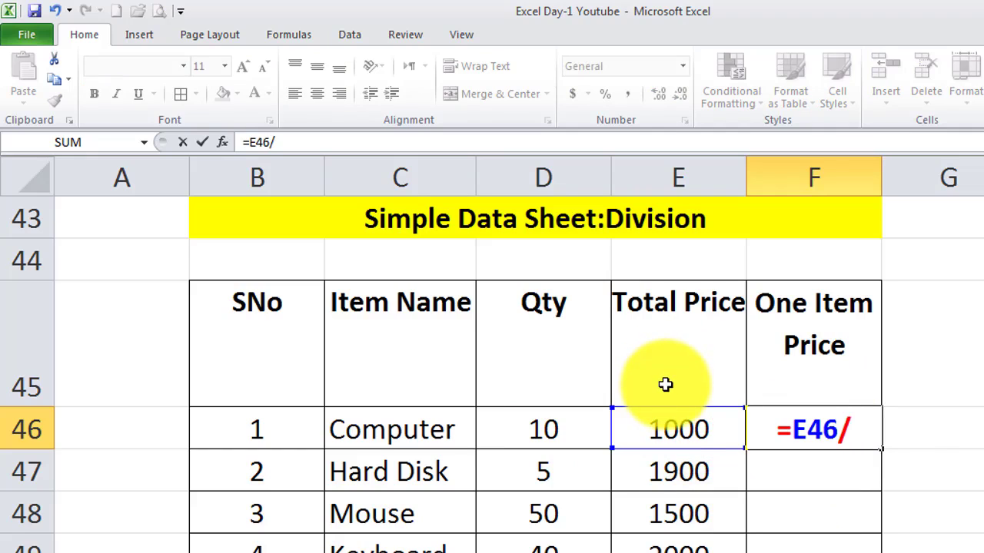
left_click(545, 429)
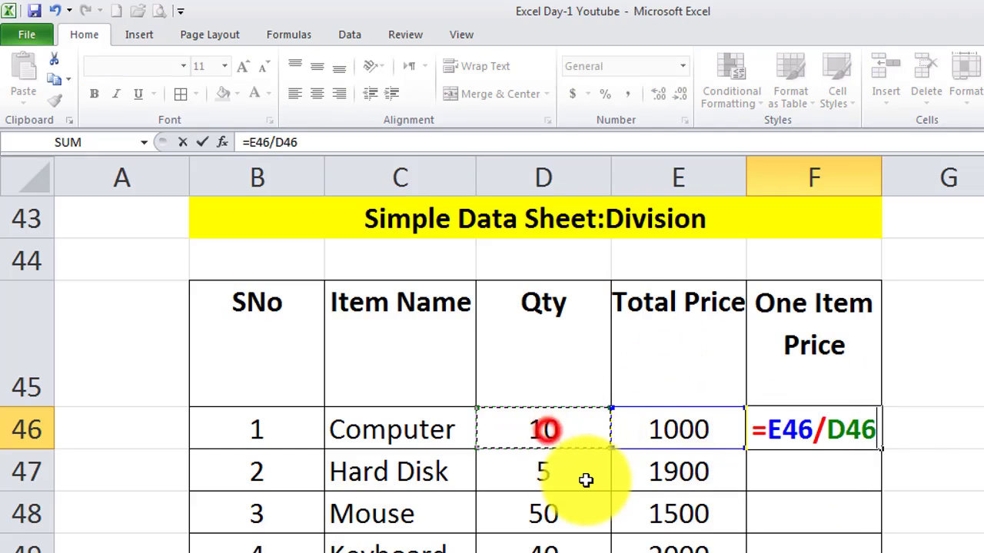
key("Return")
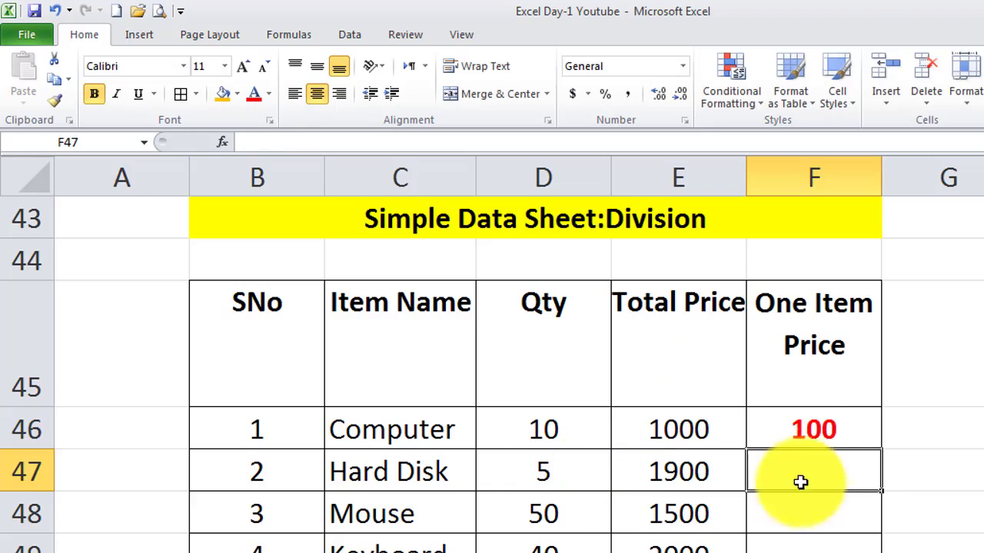
left_click(816, 433)
left_click_drag(881, 448, 882, 552)
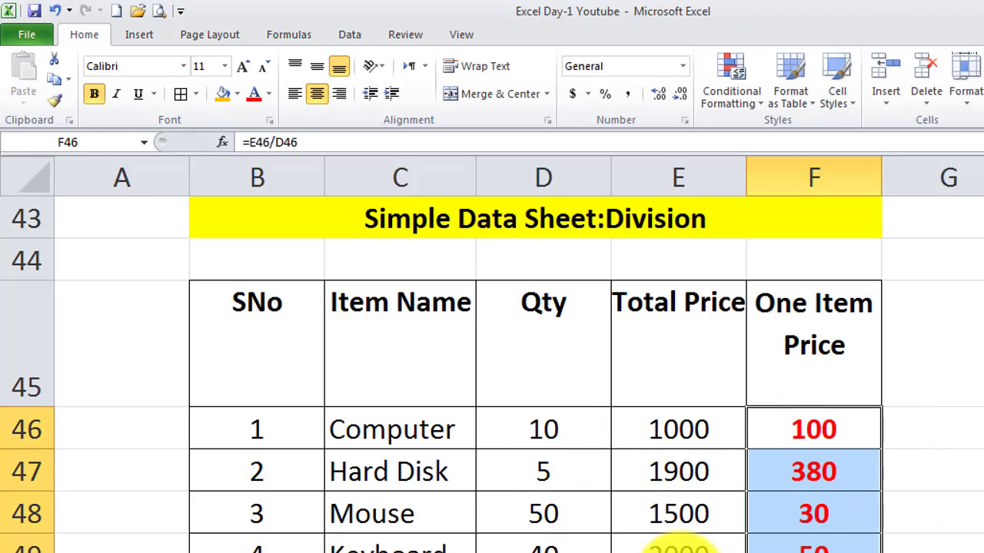
Examine the Division table's header cells from SNo in B45 to One Item Price in F45
left_click(264, 334)
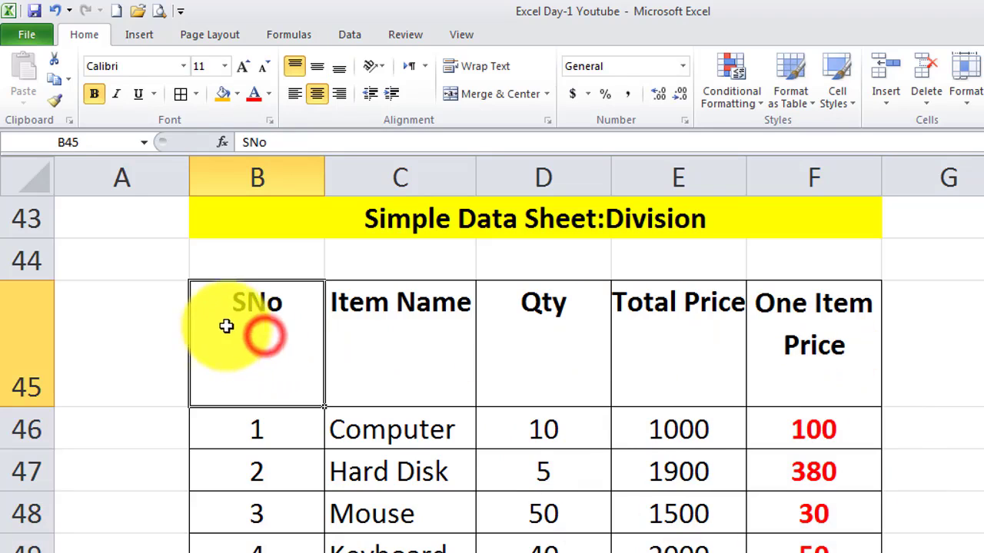
left_click(384, 345)
left_click(546, 340)
left_click(679, 343)
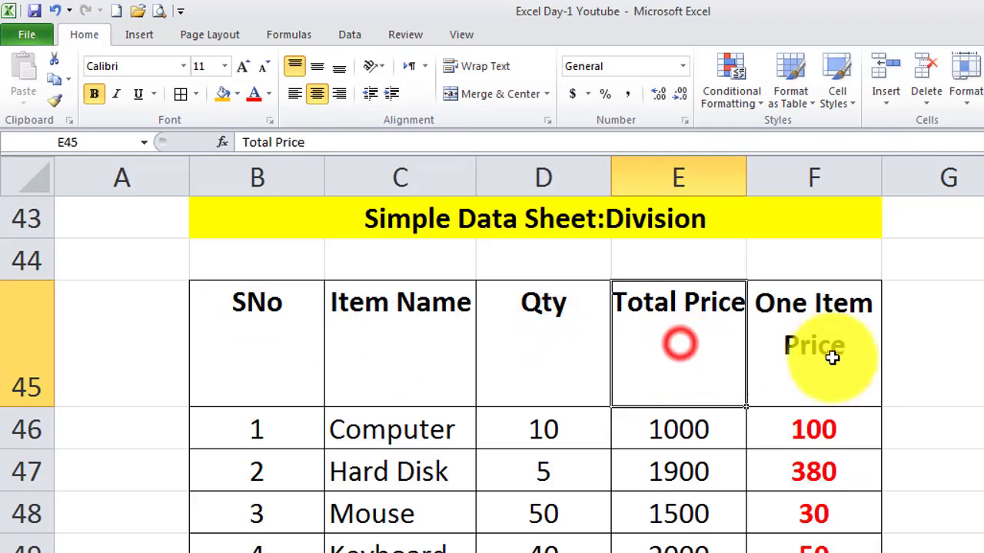
left_click(841, 326)
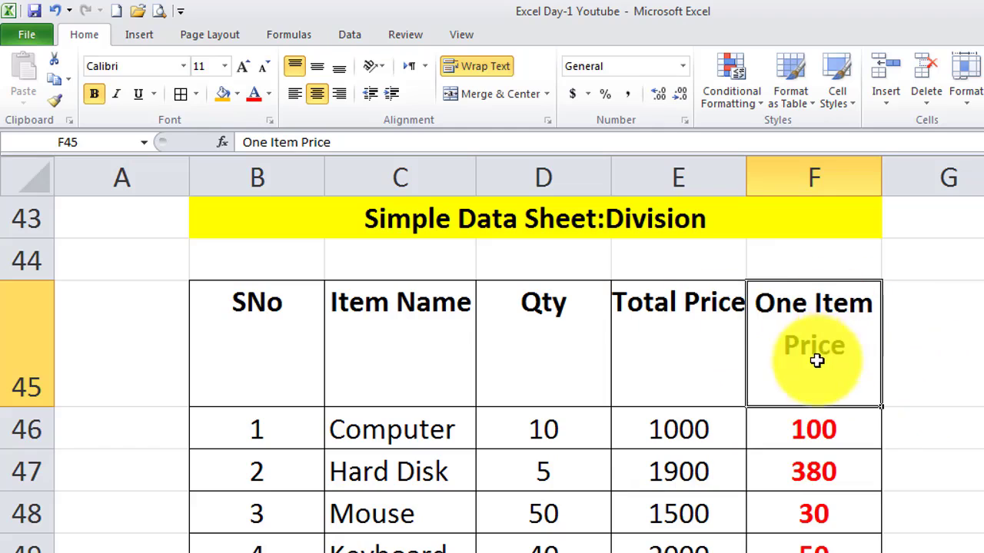
Enter the headings Sno in B53 and Name in C53 below the Division table
scroll(446, 454, "down", 1)
left_click(309, 496)
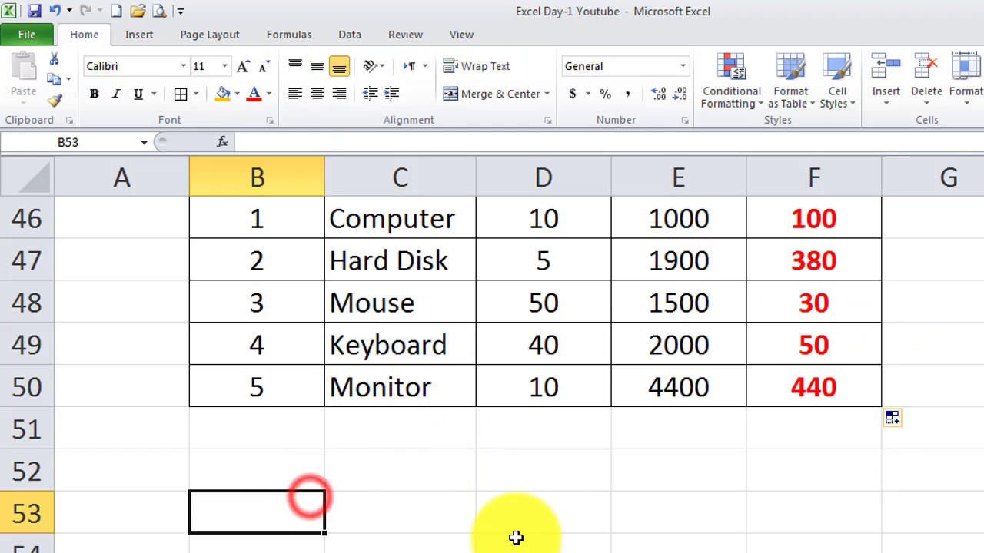
type("SNo")
key("Tab")
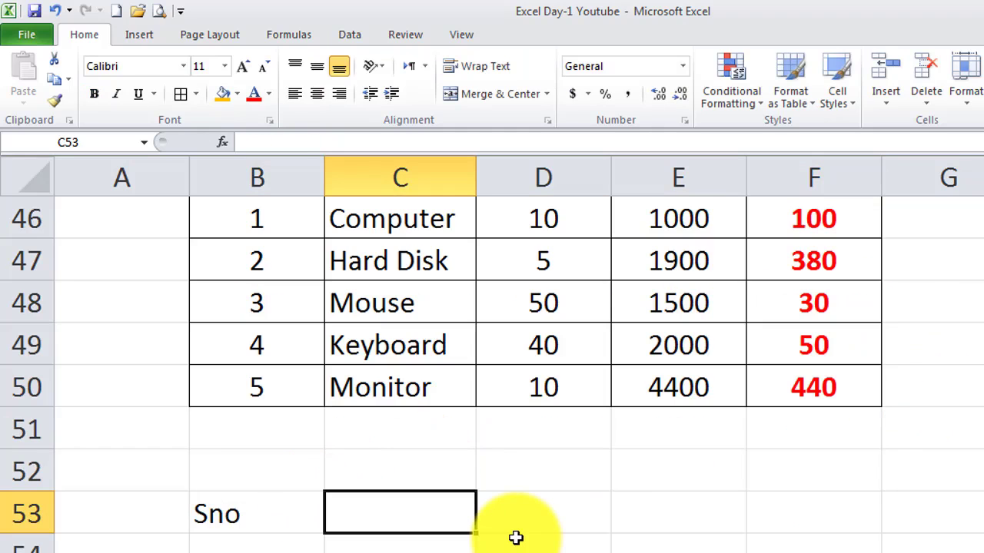
type("Name")
key("Tab")
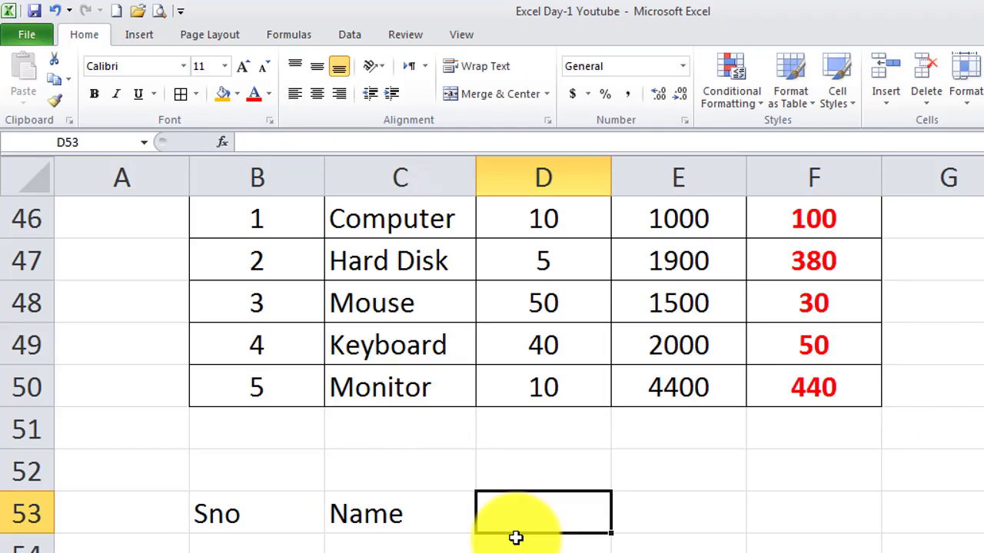
Enter the heading Student Name in D53, beside the Name heading
left_click(399, 517)
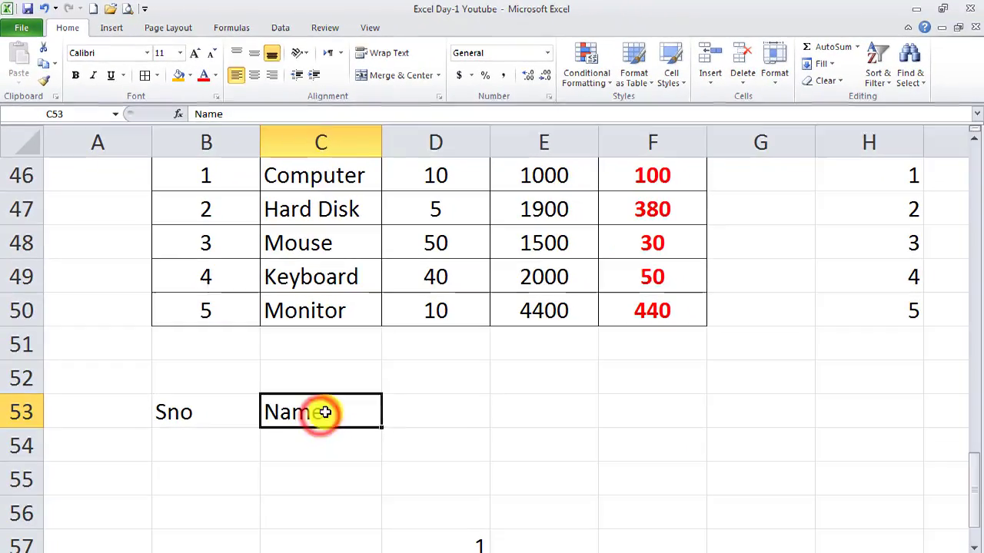
left_click(515, 509)
left_click(413, 408)
type("Studen")
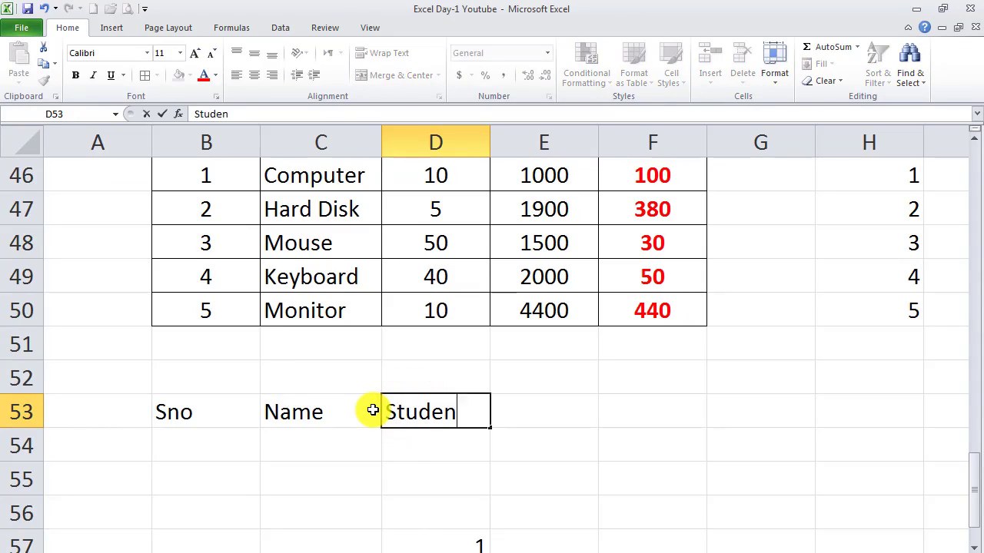
type("t Name")
key("Return")
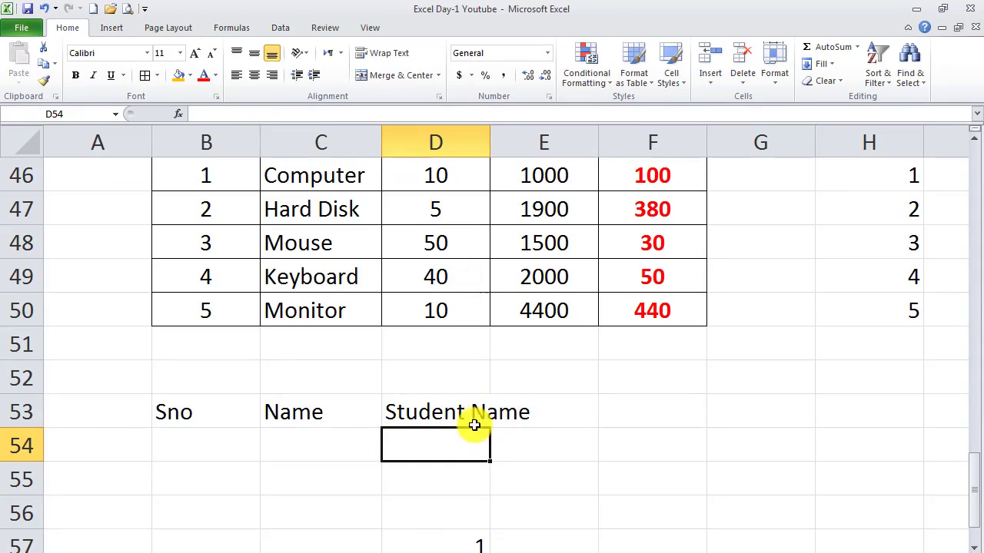
Try widening column D, undo it, and wrap the Student Name text in D53 instead
left_click_drag(489, 143, 534, 139)
key("ctrl+z")
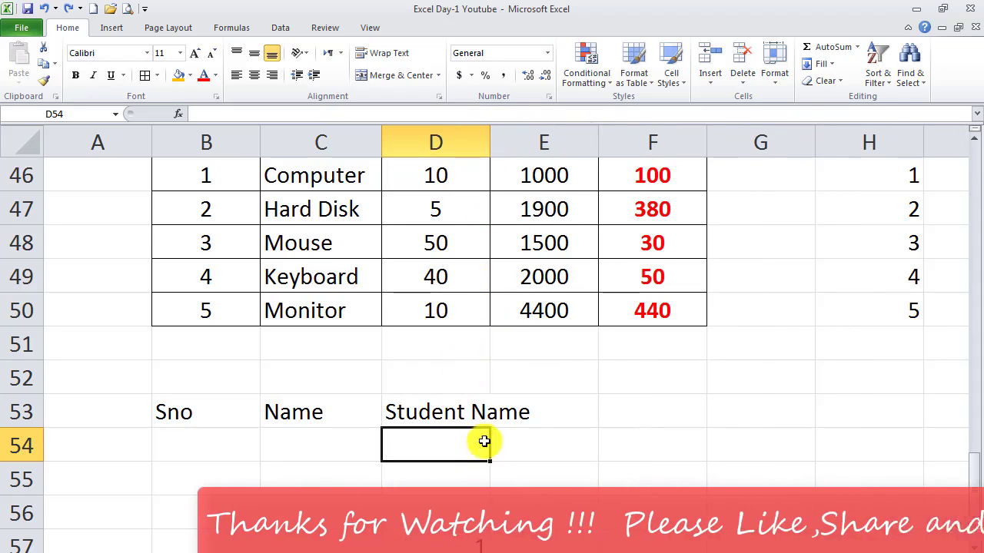
left_click(444, 415)
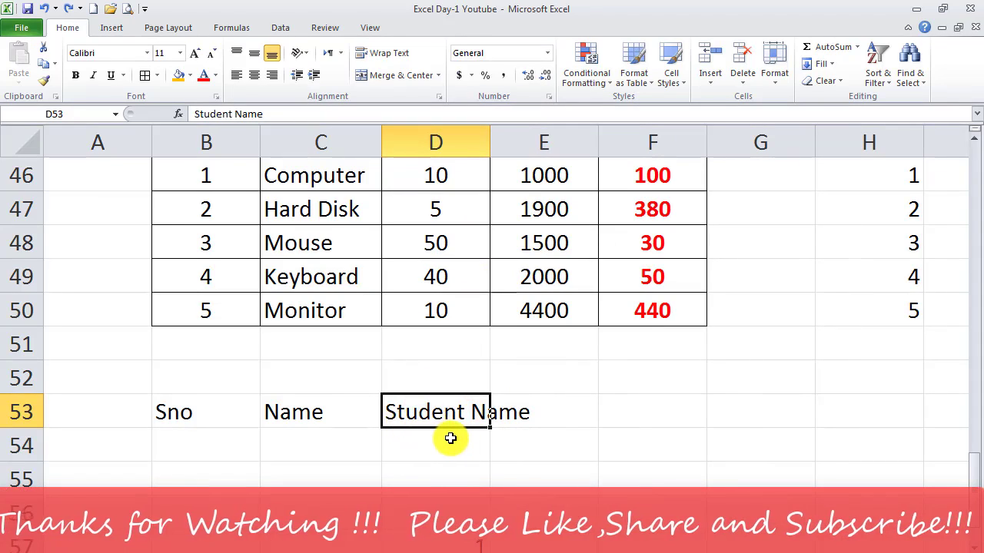
scroll(451, 437, "down", 1)
left_click(424, 352)
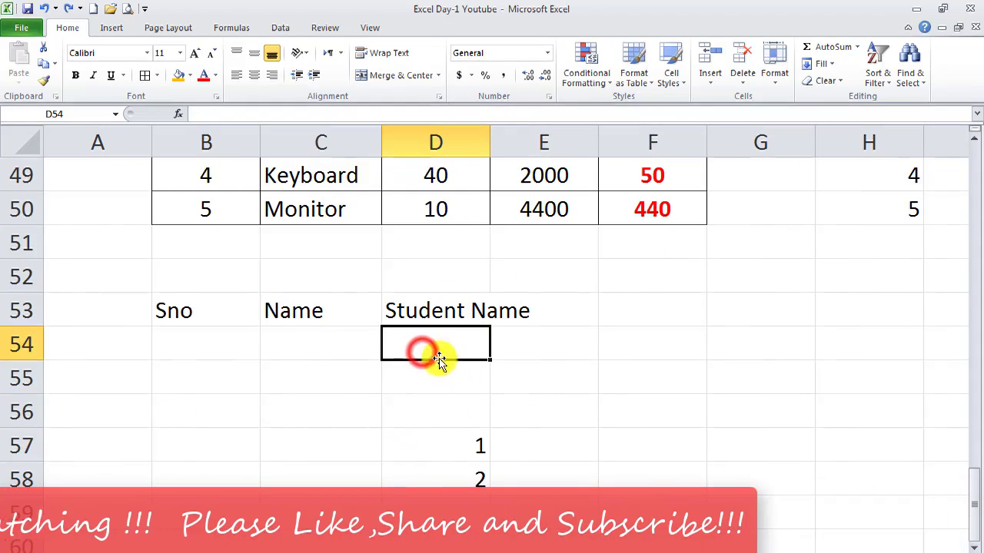
left_click(432, 313)
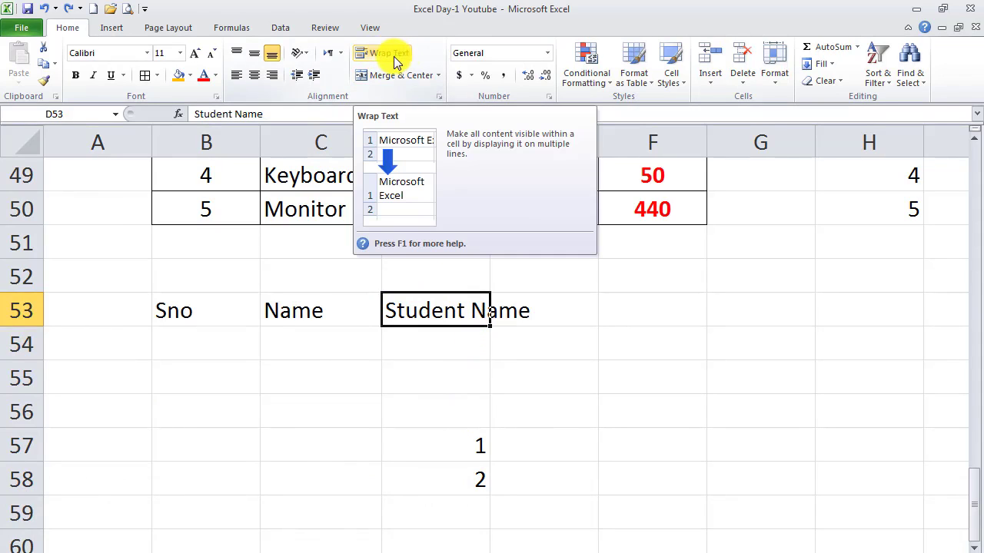
left_click(439, 323)
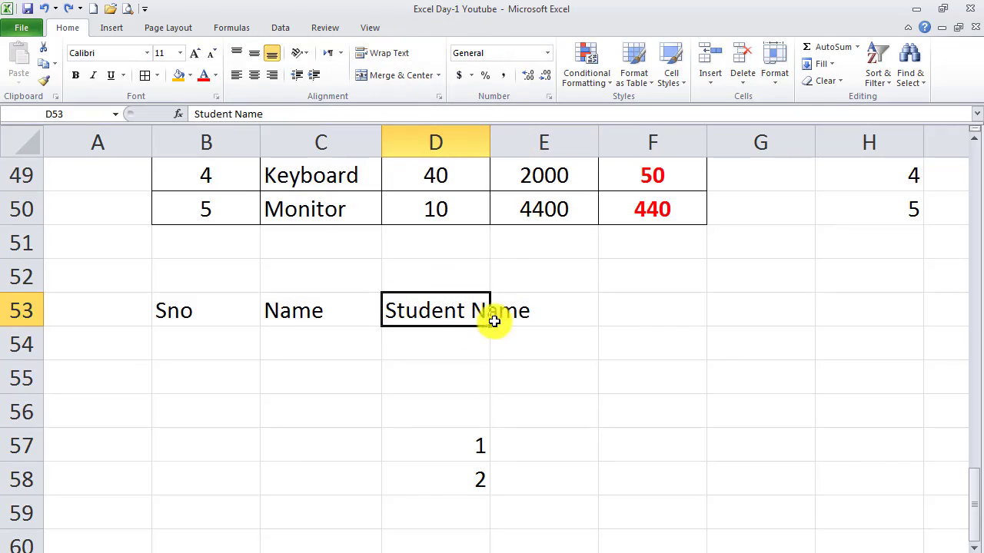
left_click(389, 53)
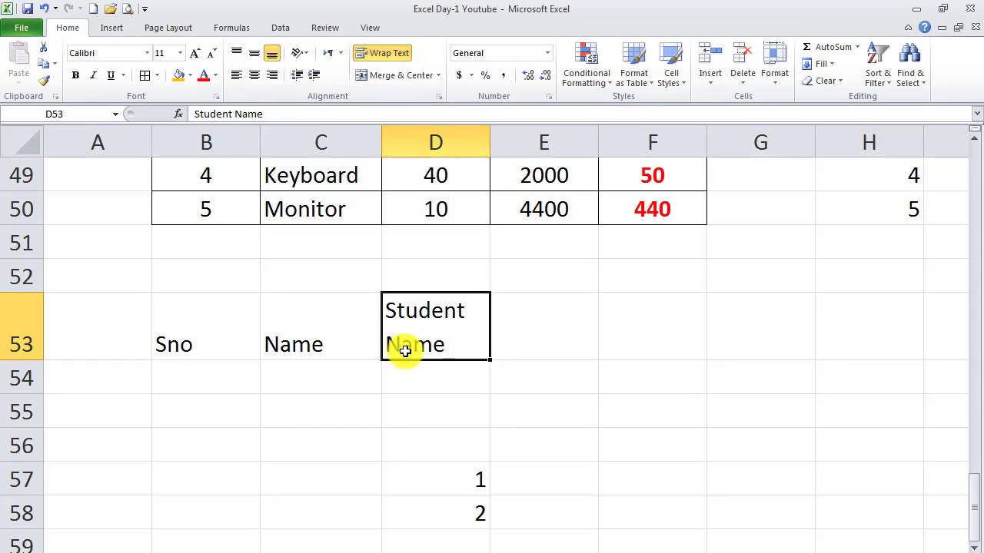
Try the heading Basic Salary on a single line in E53 and undo the entry
left_click(550, 331)
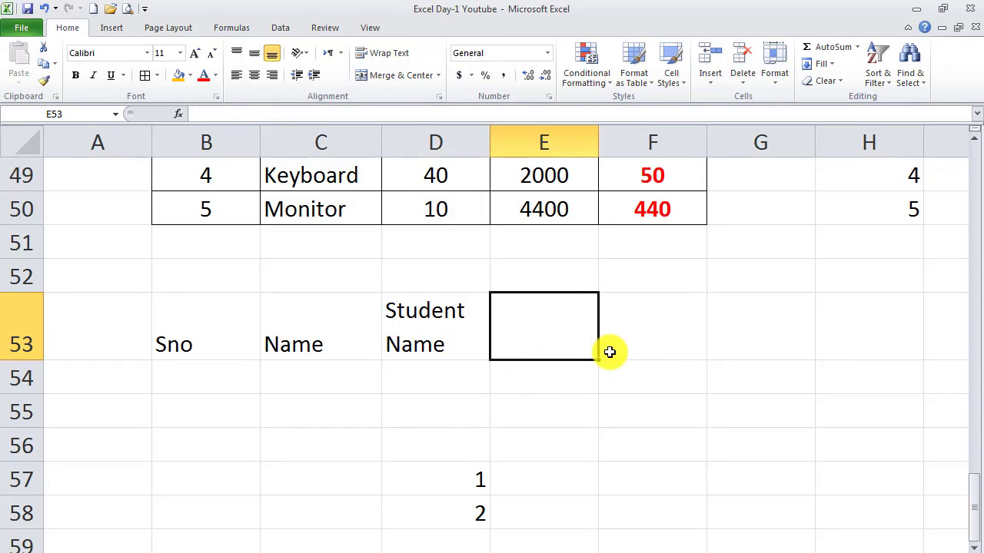
type("Basic Salary")
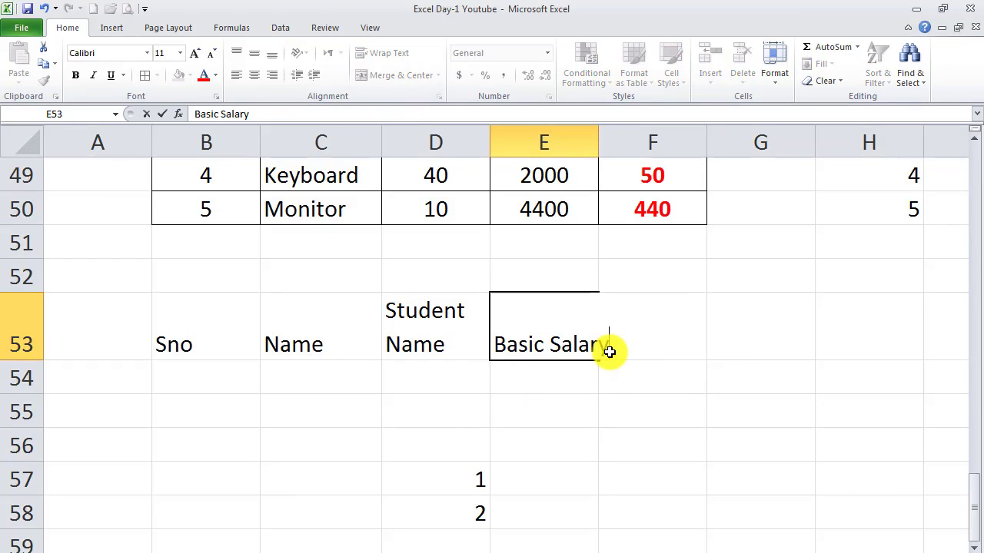
key("Return")
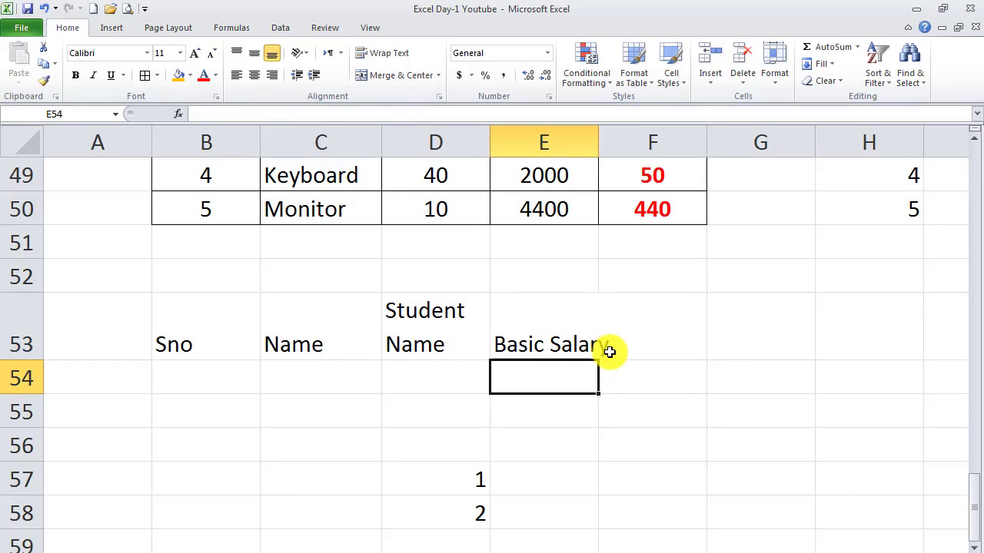
left_click(561, 341)
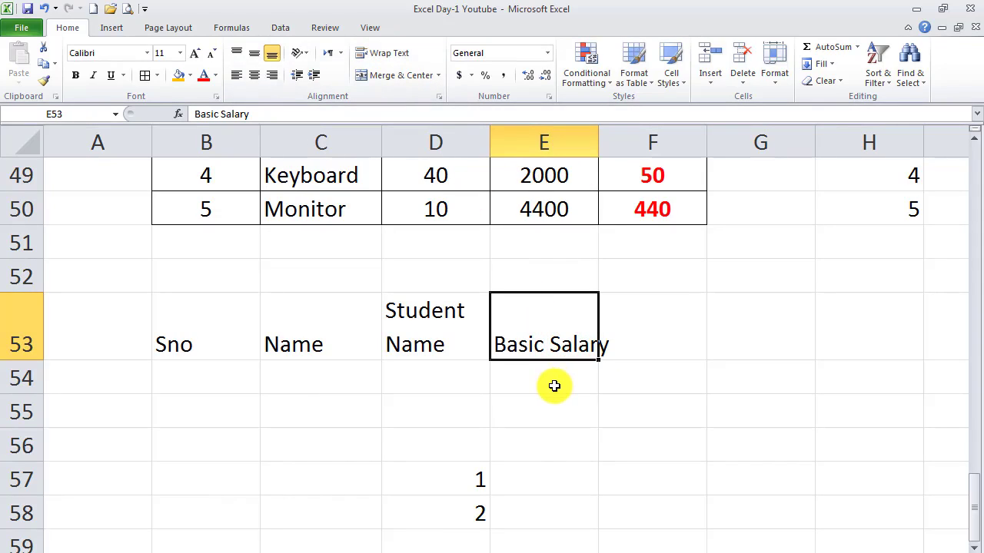
key("ctrl+z")
Enter Basic Salary in E53 with a line break between the two words
type("Basic")
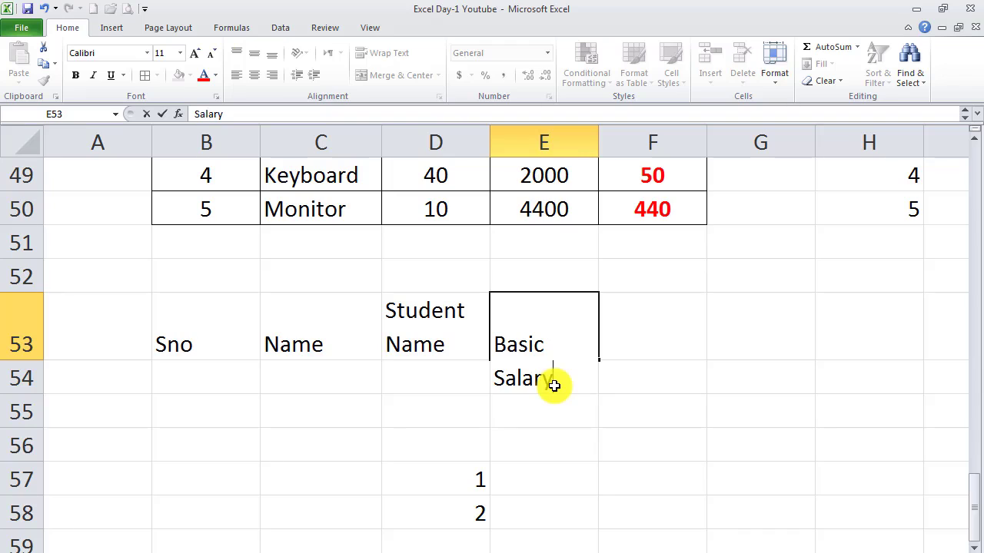
key("Return")
left_click(641, 326)
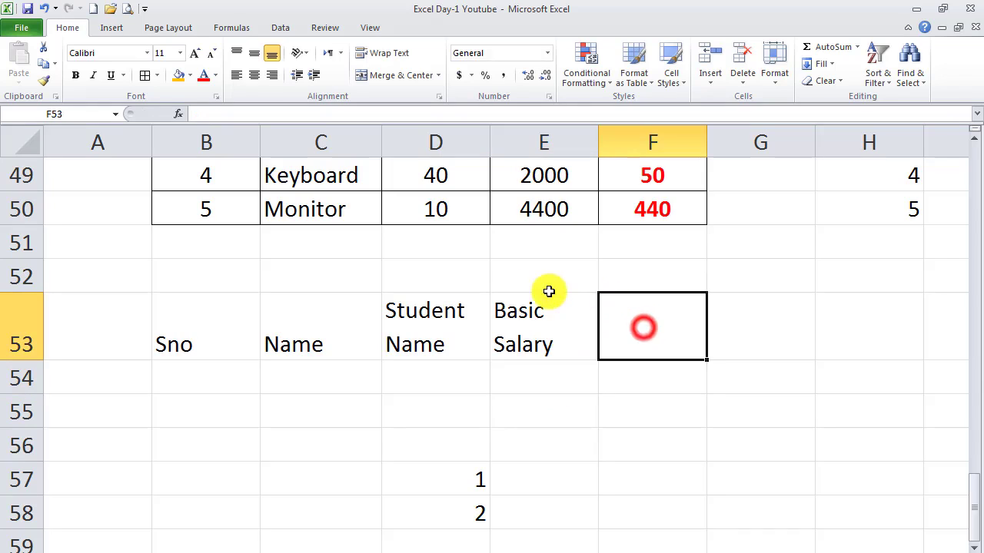